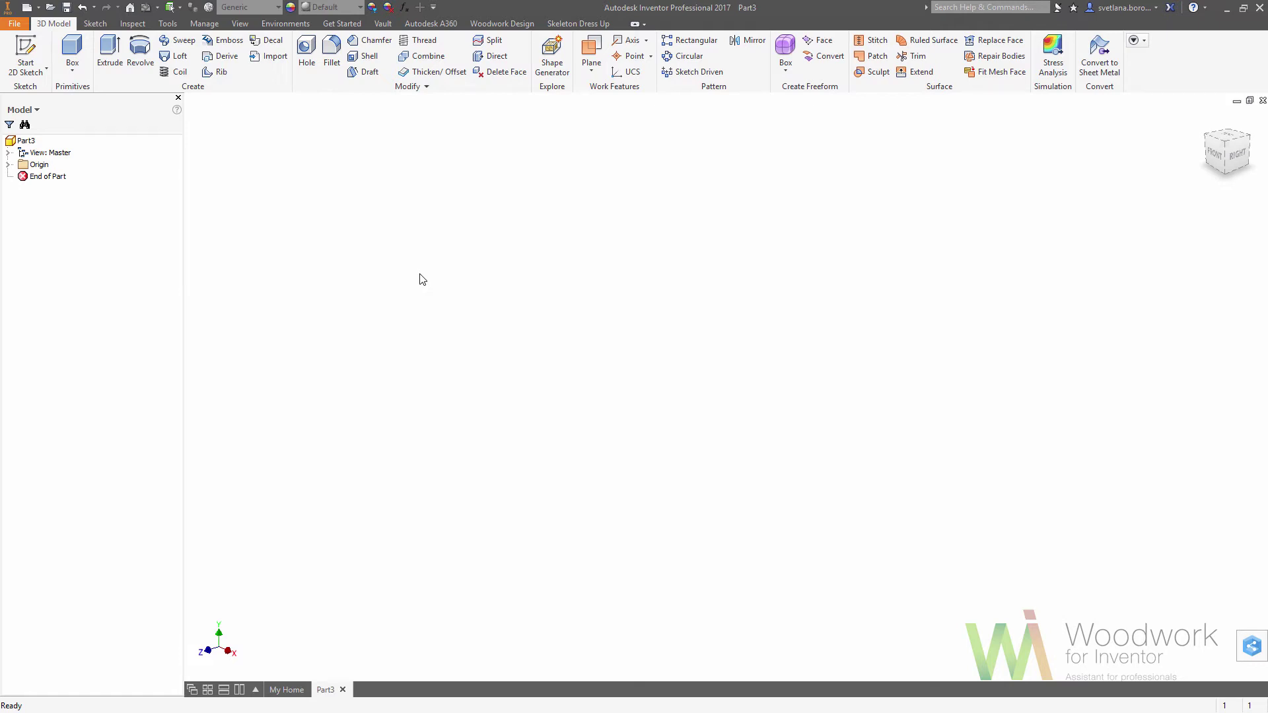
Sketch an origin-centred box rectangle on the XY plane with Width=380 and a Depth parameter
click(72, 71)
click(87, 92)
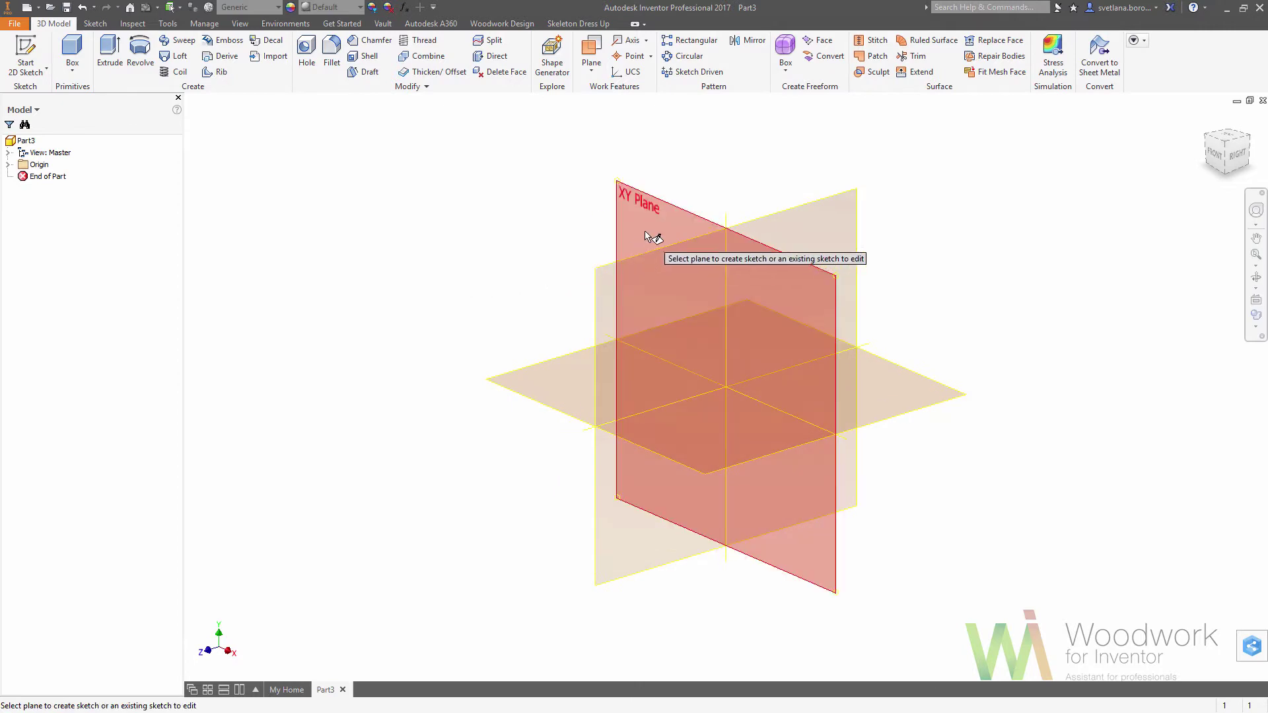
click(647, 236)
click(726, 386)
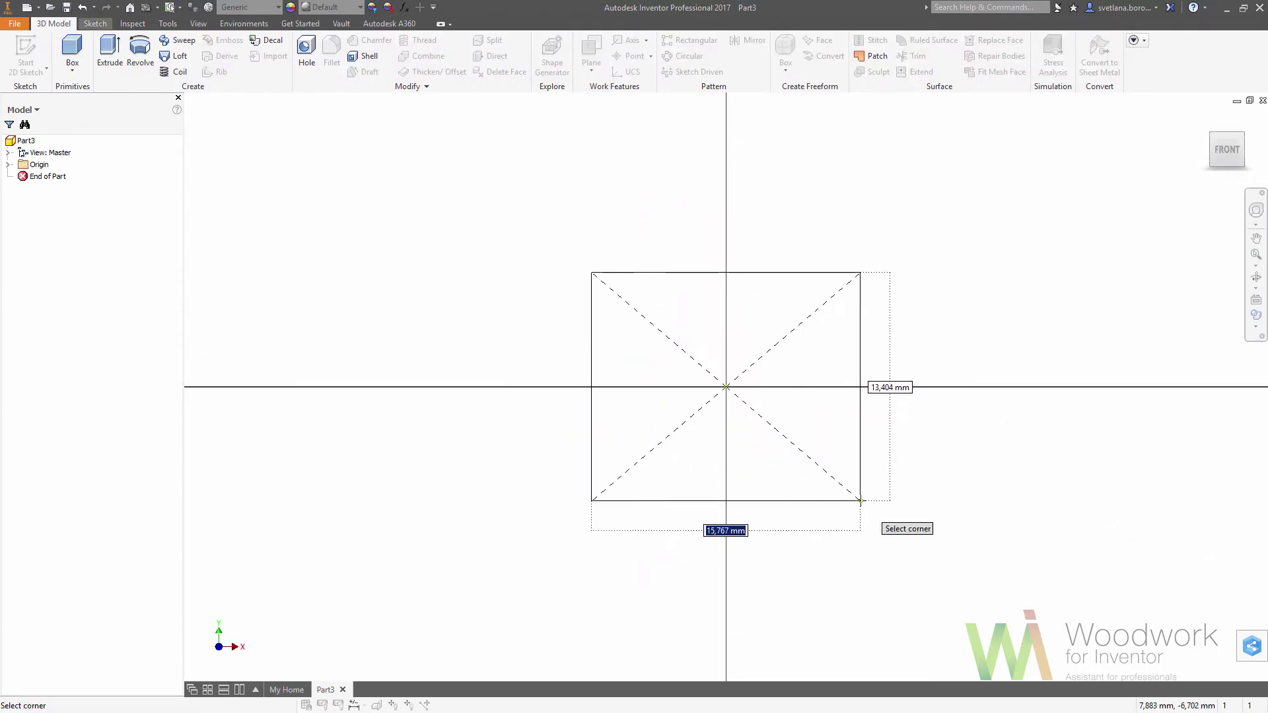
text(Width=)
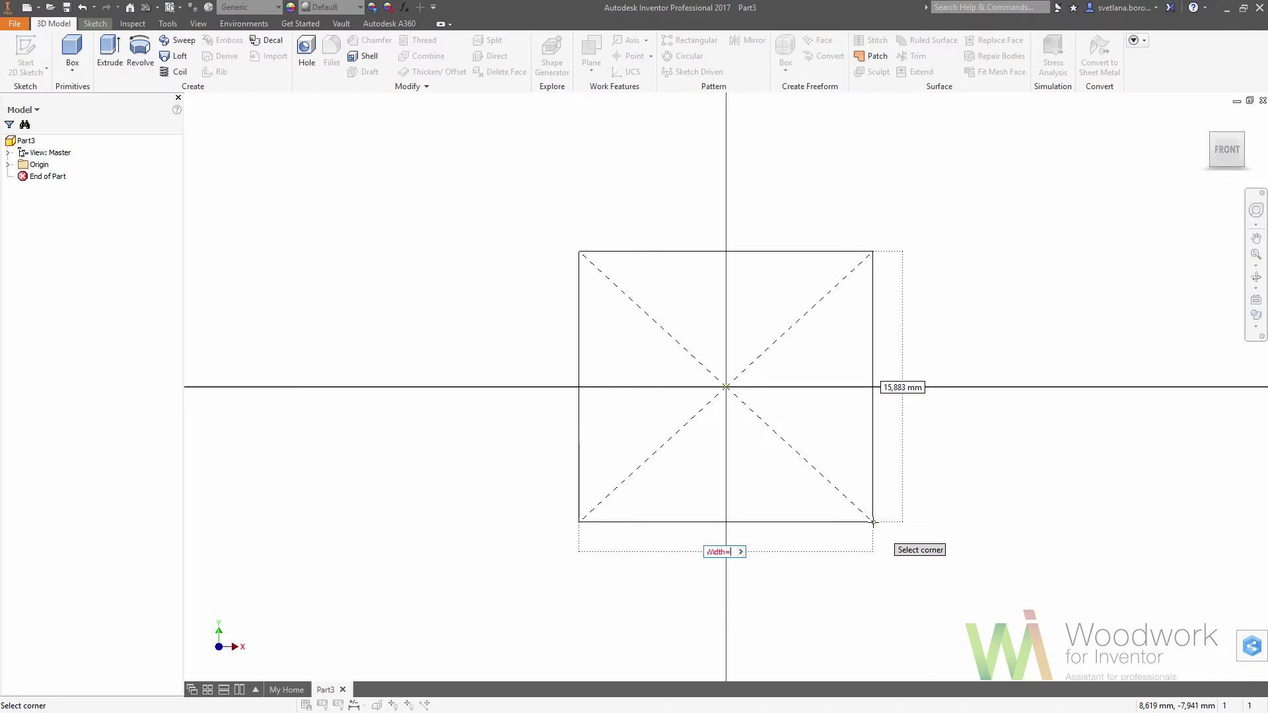
text(380)
key(Tab)
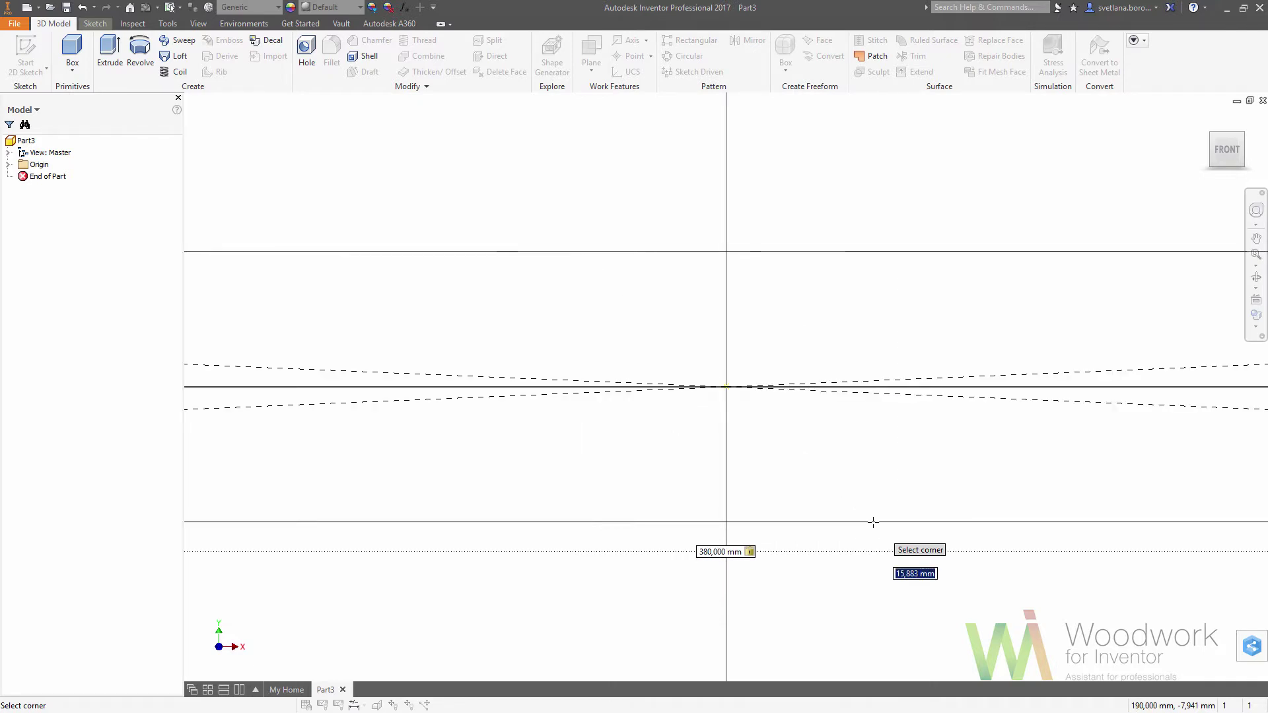
text(Dep)
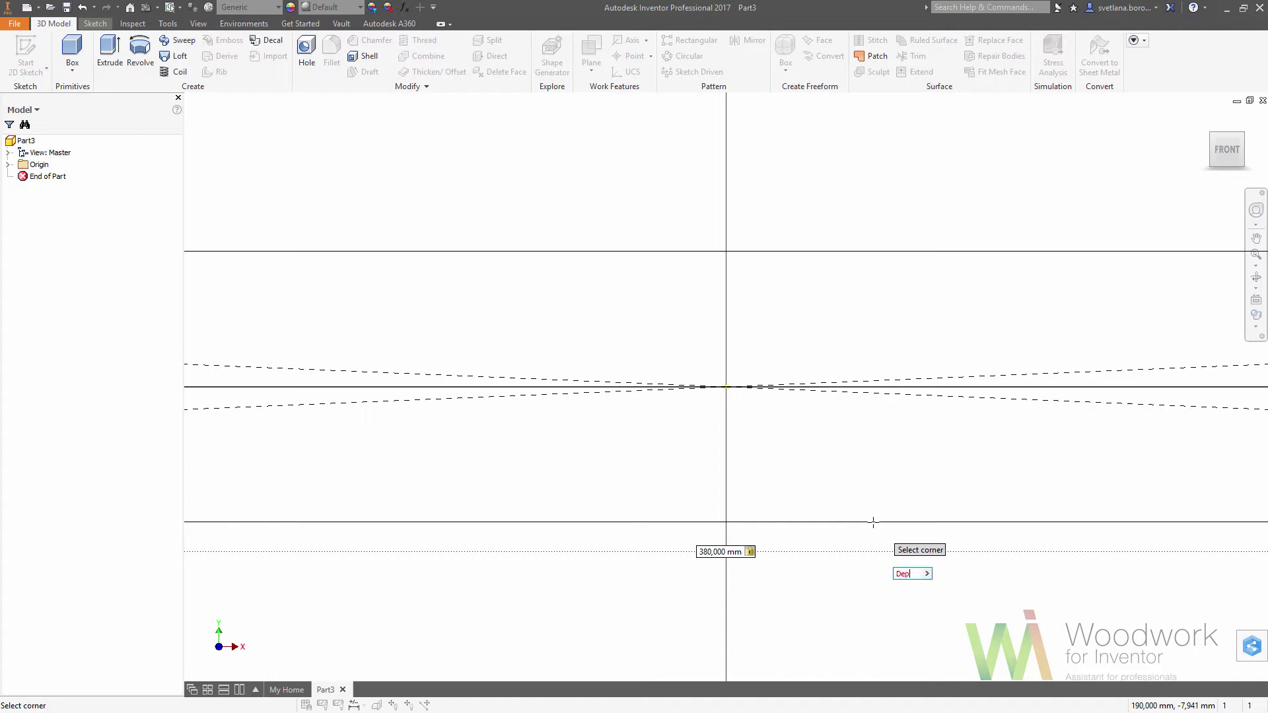
text(th=300)
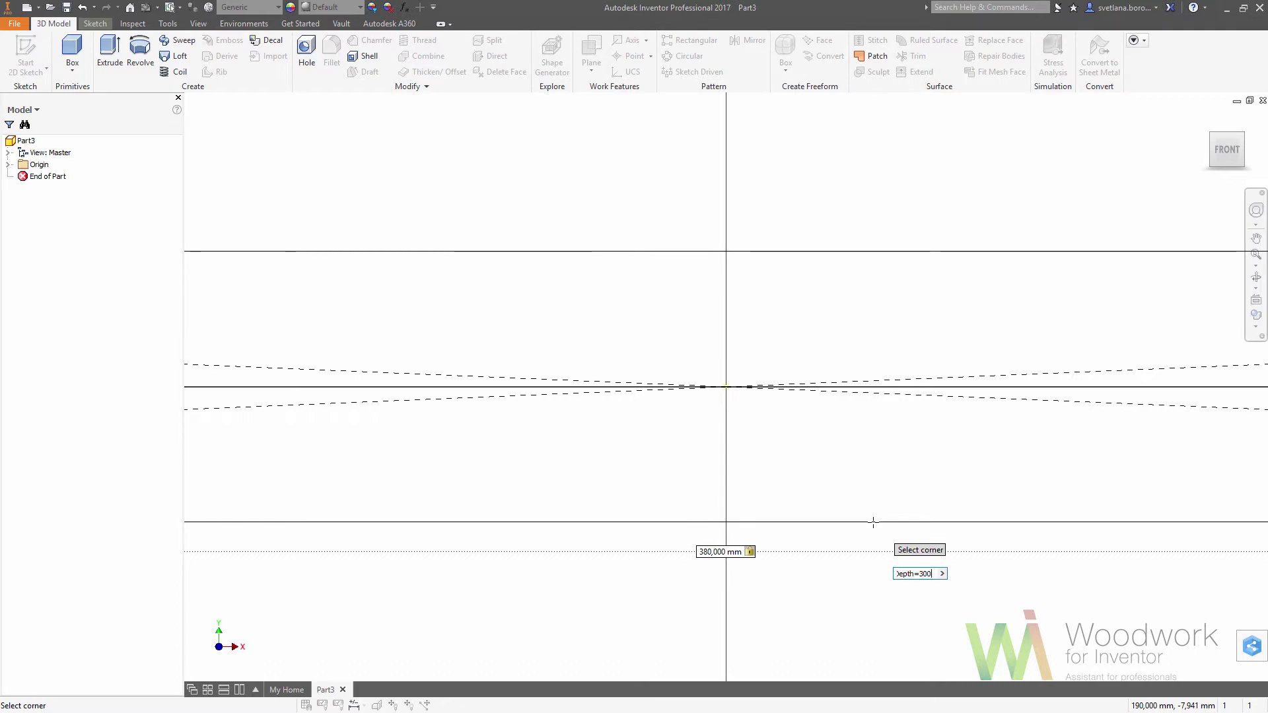
key(Return)
Extrude the box to Height=600 and set the current view as the Front view
text(e)
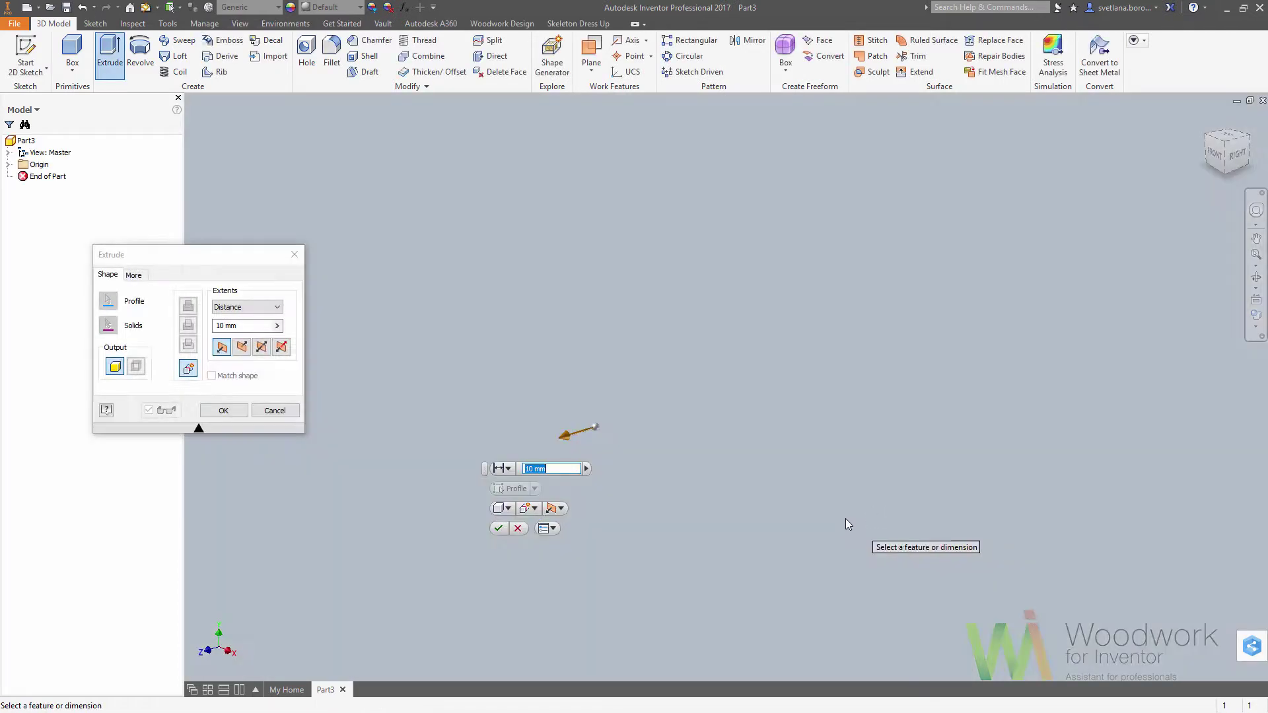
text(Hei)
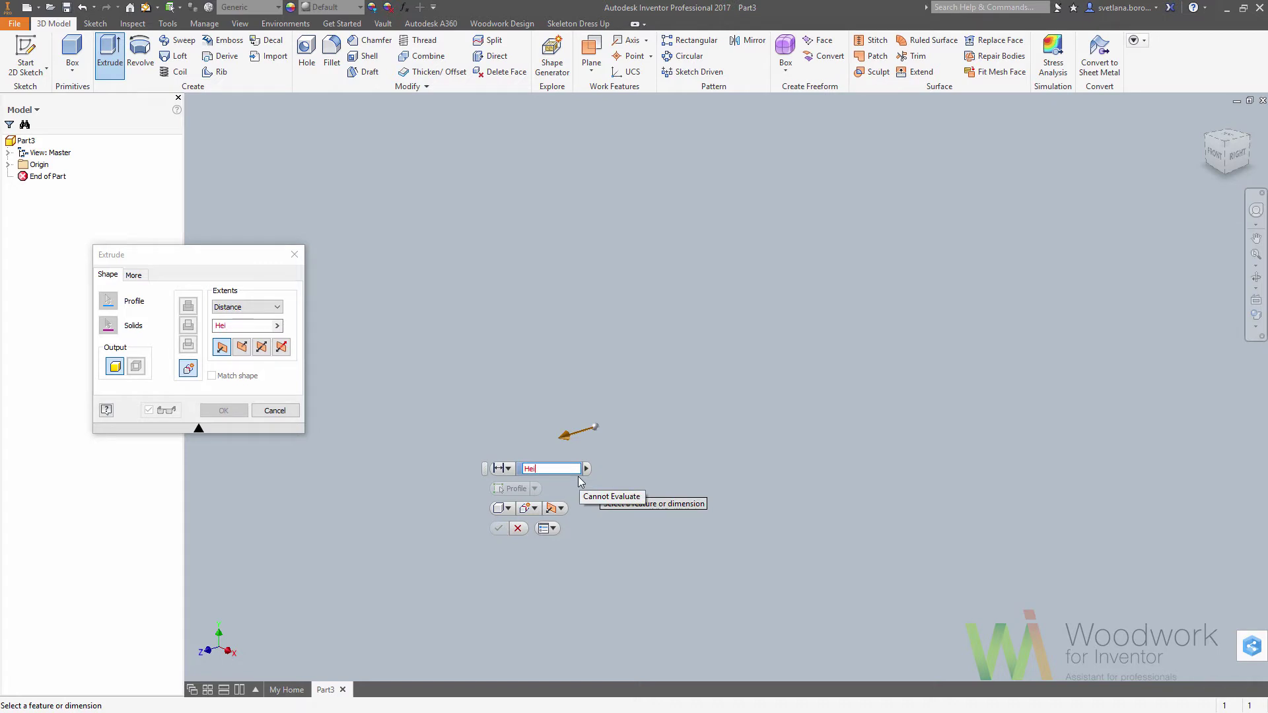
text(ght=600)
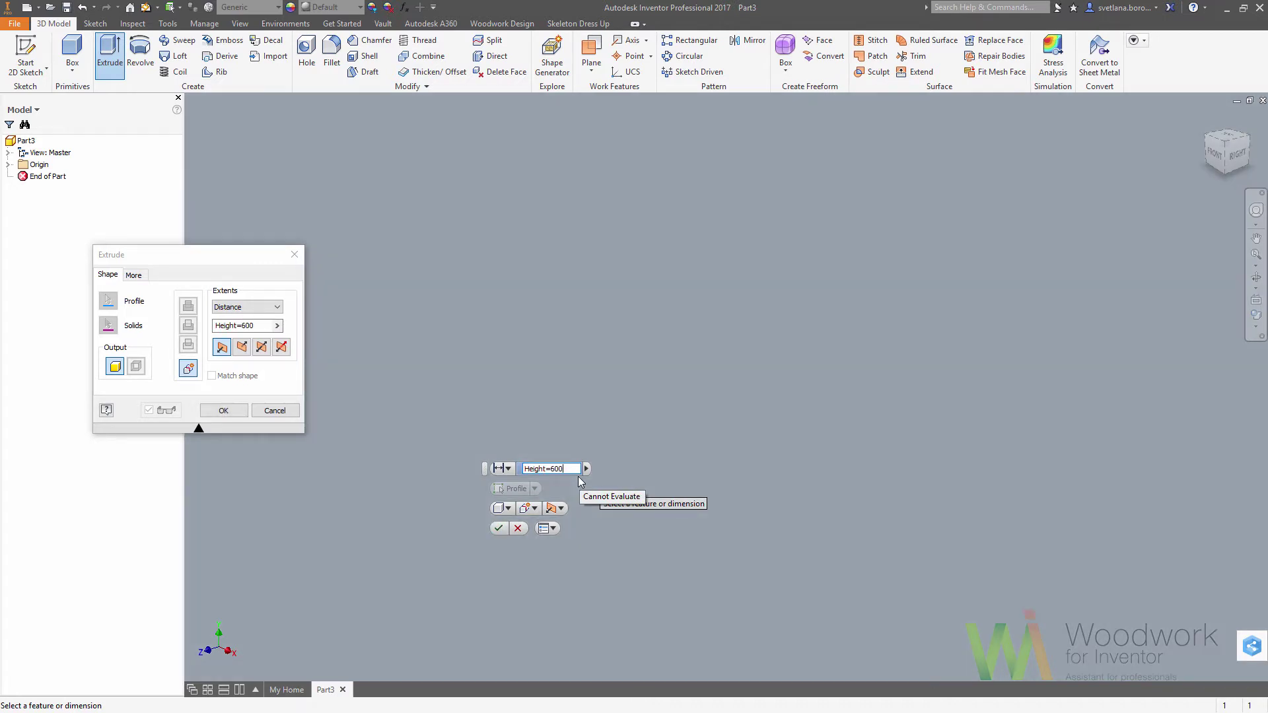
key(Return)
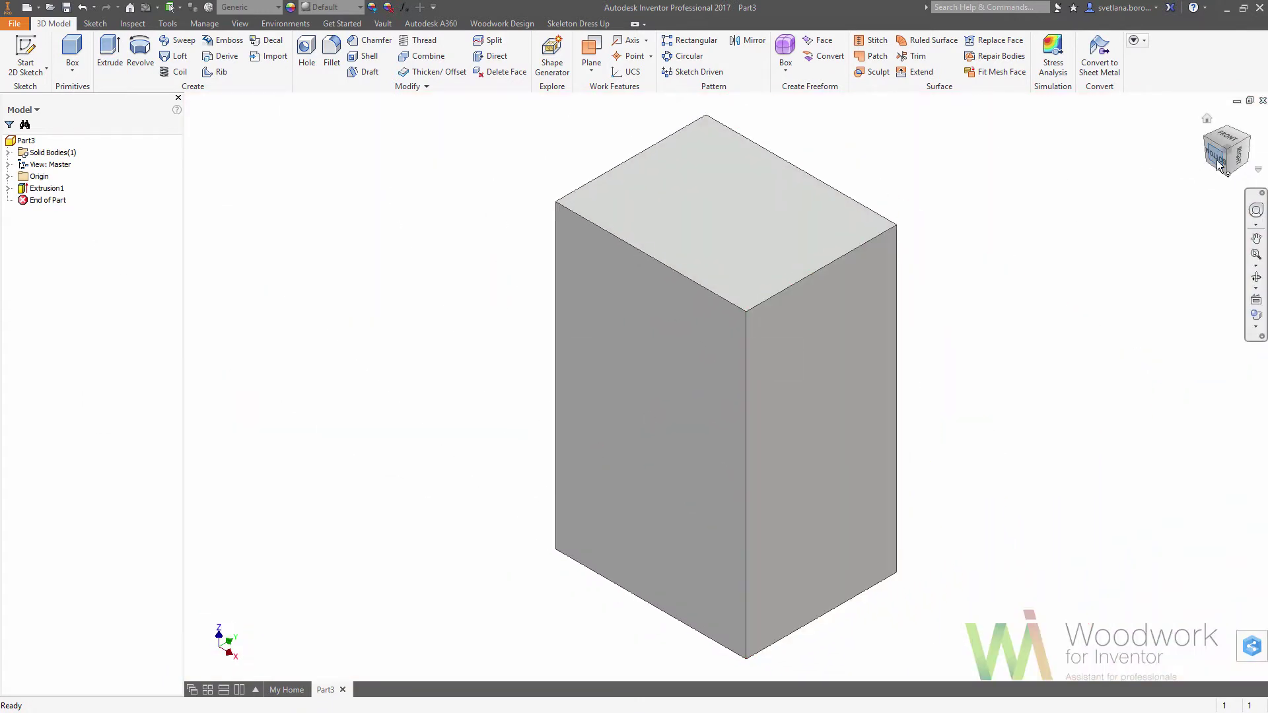
click(1222, 152)
right_click(1222, 152)
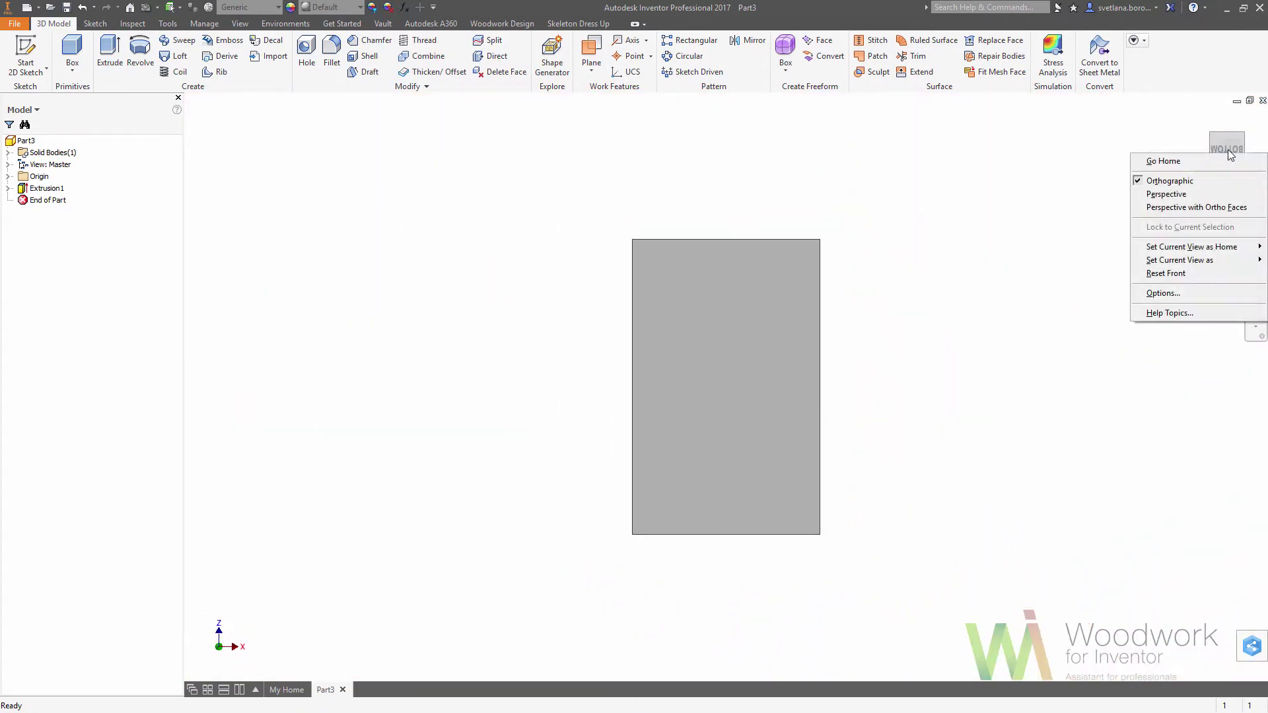
mouse_move(1198, 261)
click(1101, 272)
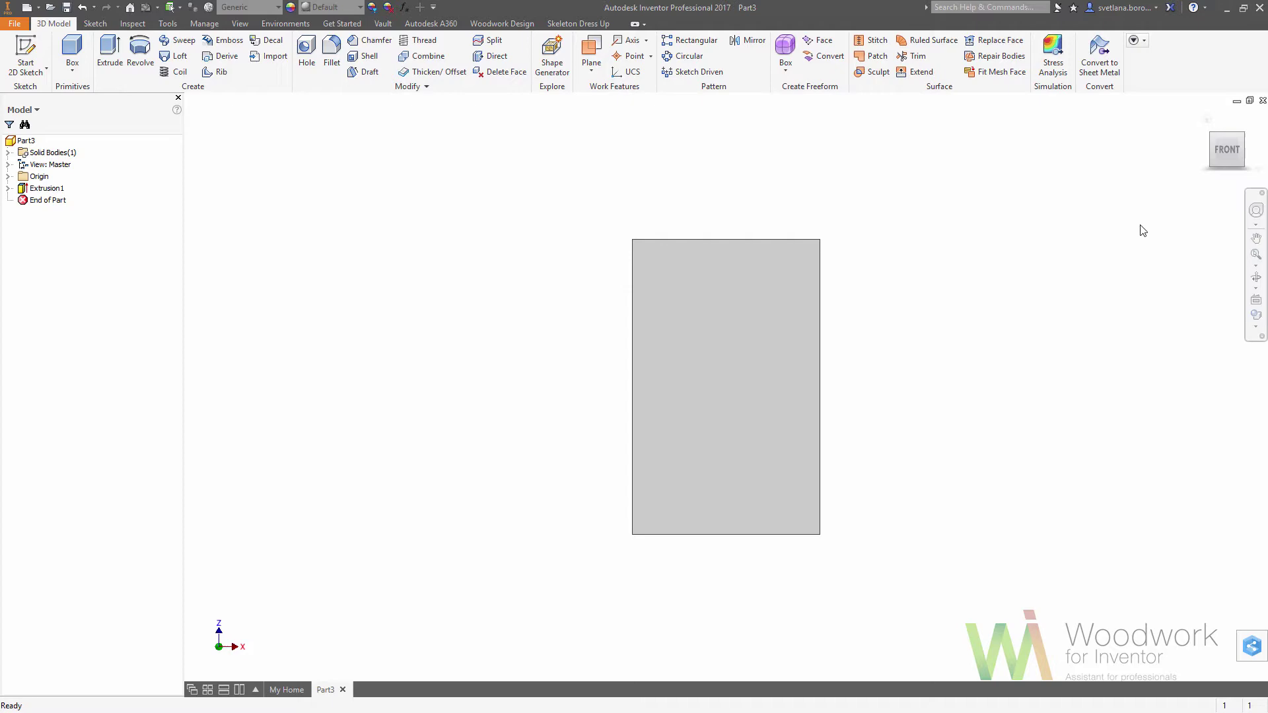
key(F6)
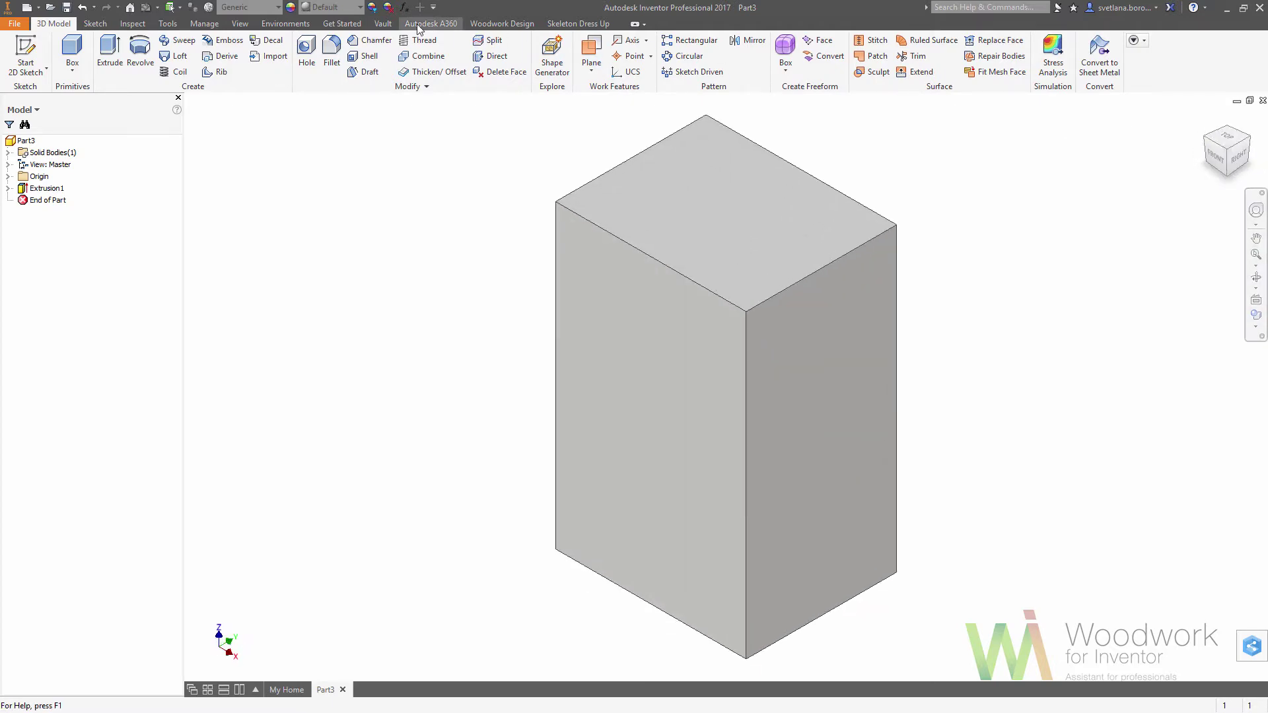
Add a numeric user parameter Panel_thickness equal to 18 mm
click(404, 7)
click(371, 422)
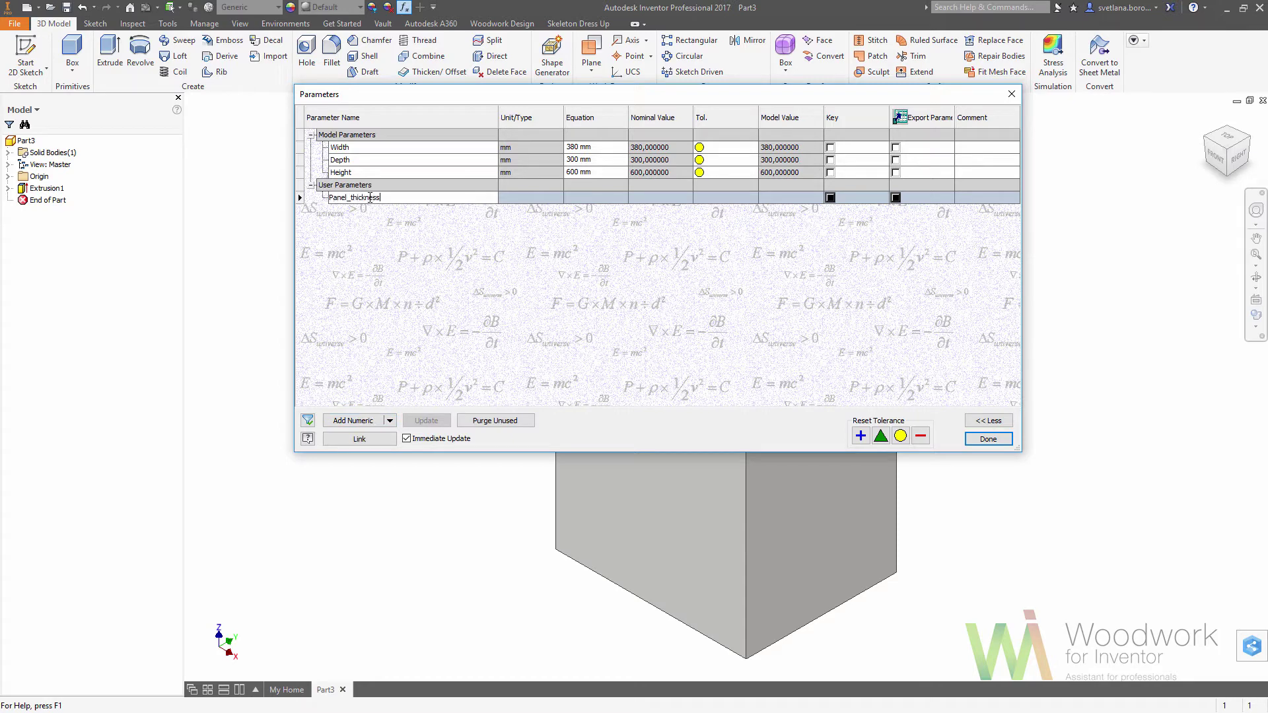
text(Panel_thickness)
key(Return)
click(595, 197)
text(18)
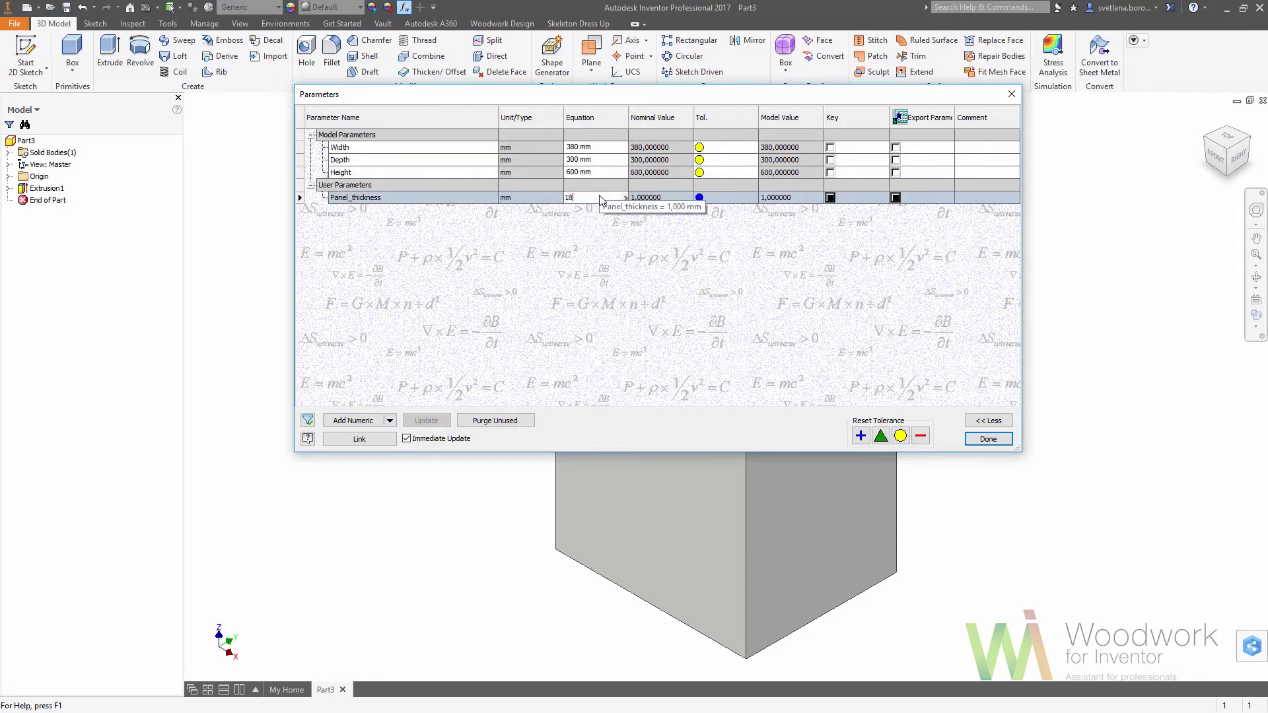
key(Return)
click(987, 440)
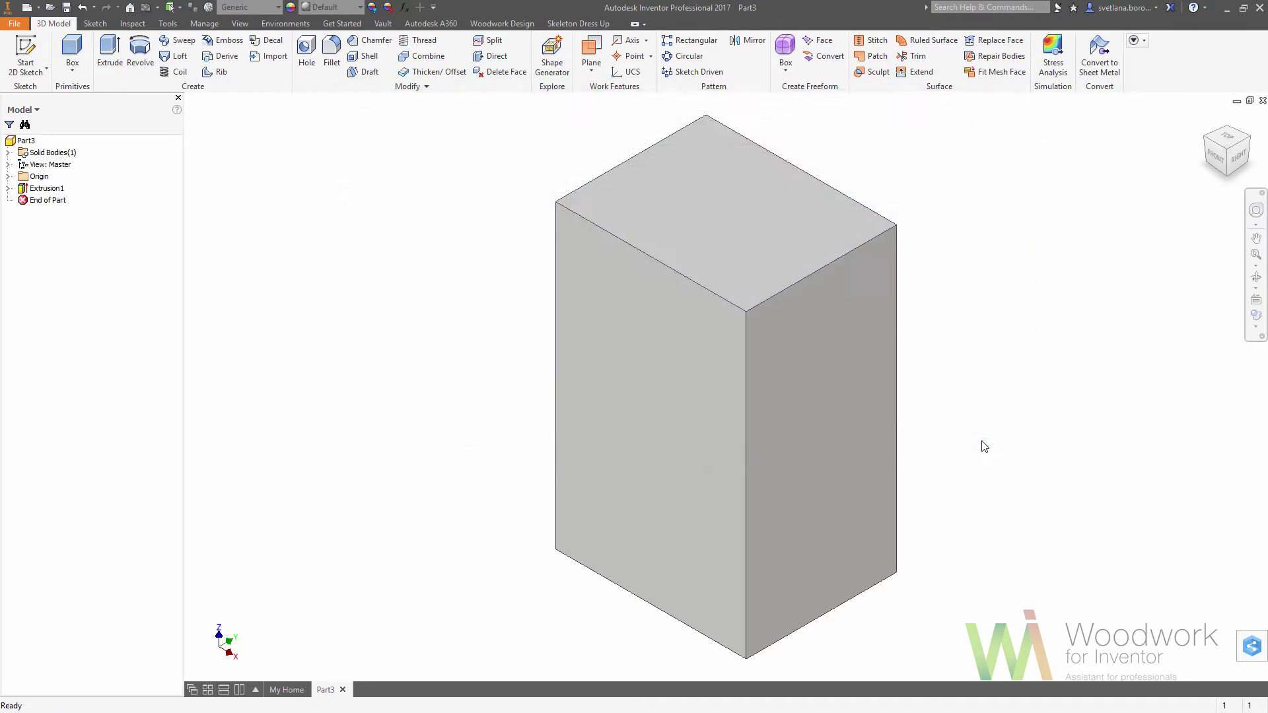
Dress up the box's top, right, left and bottom faces as Panel_thickness panels
click(578, 23)
click(19, 49)
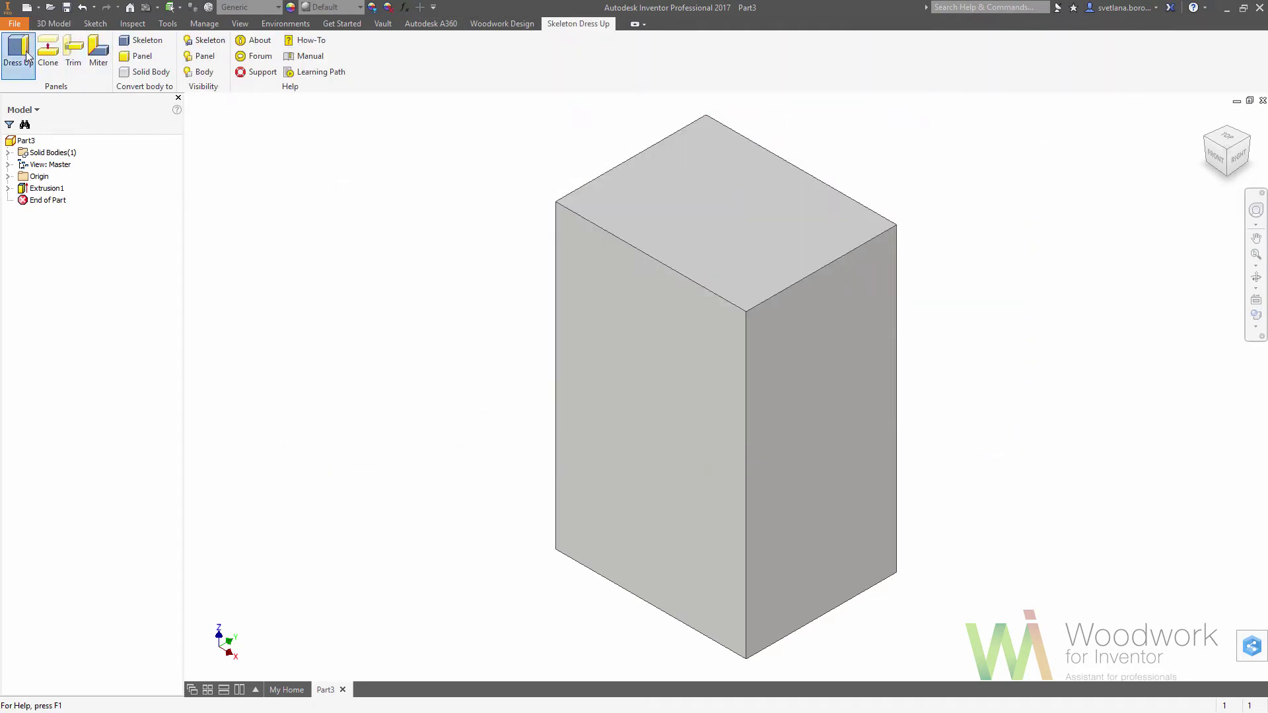
click(609, 285)
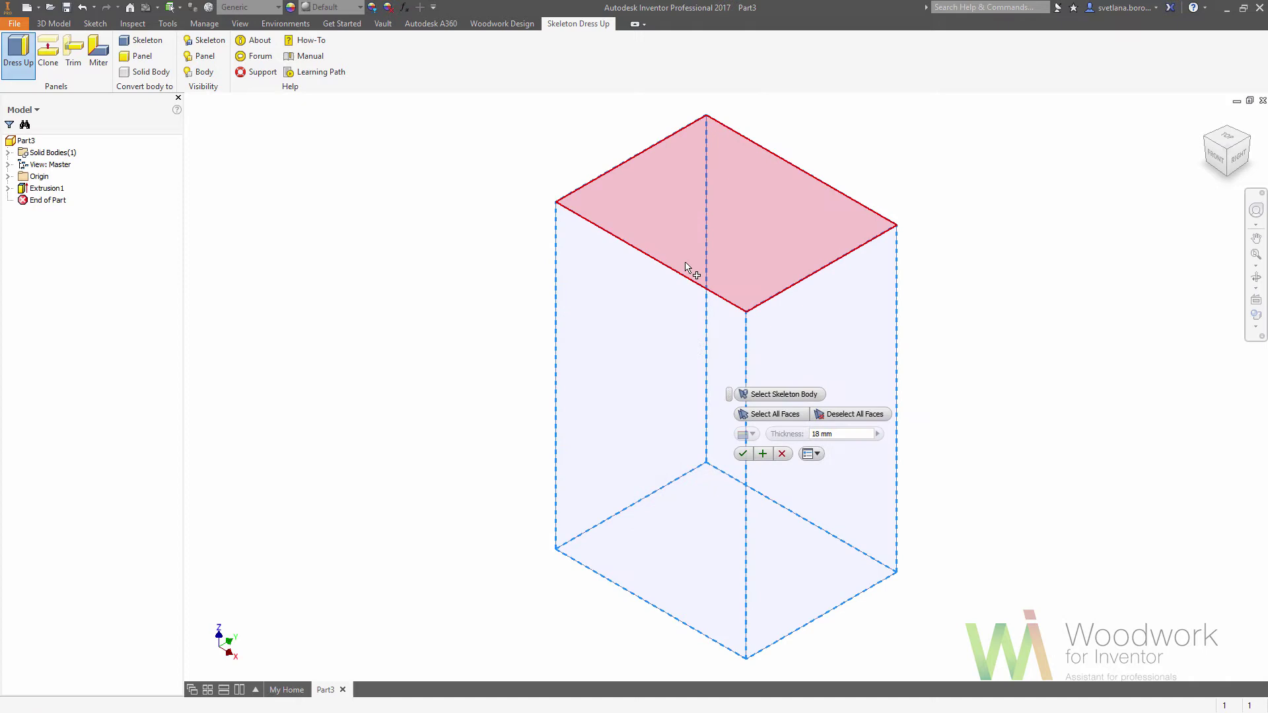
click(687, 270)
click(786, 333)
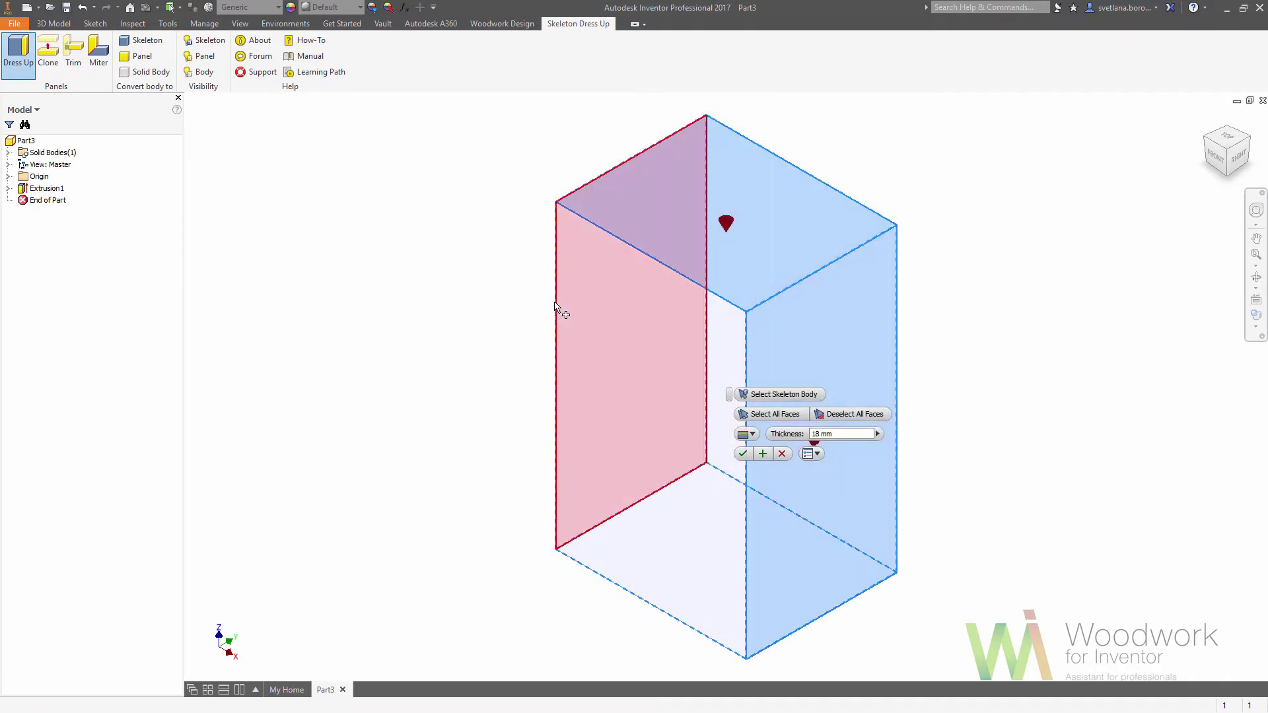
click(563, 317)
click(605, 581)
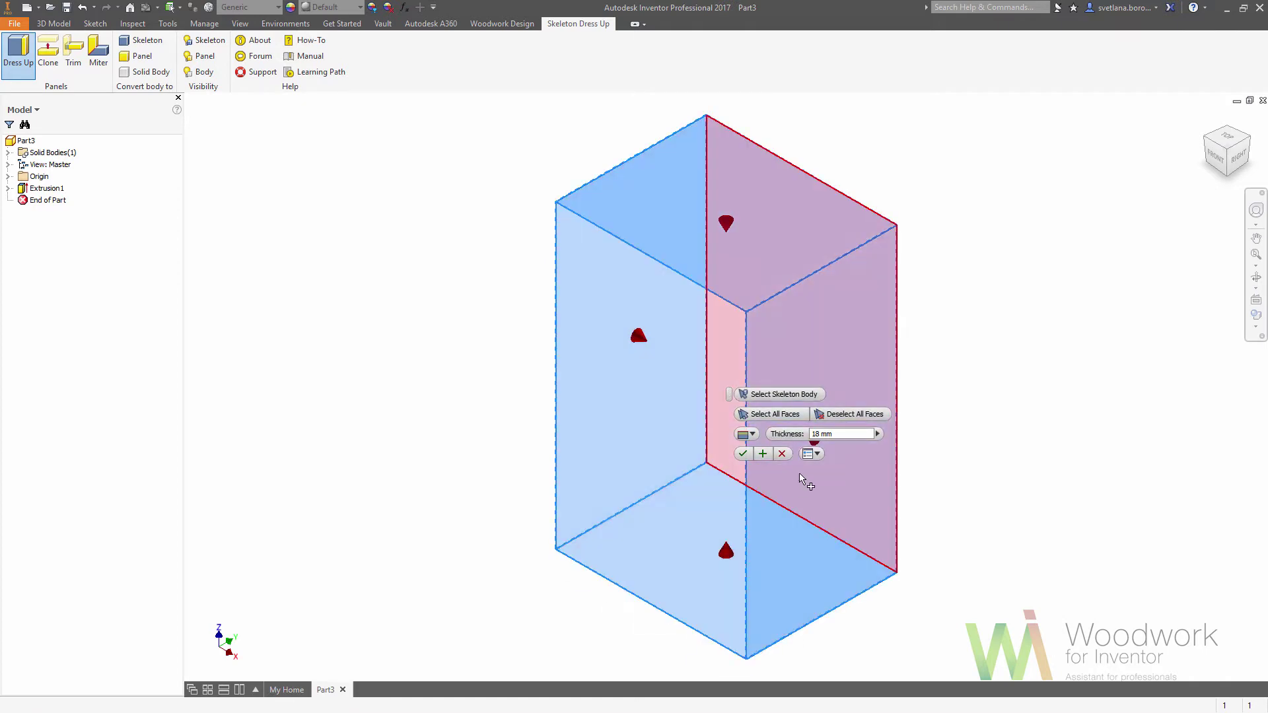
click(822, 434)
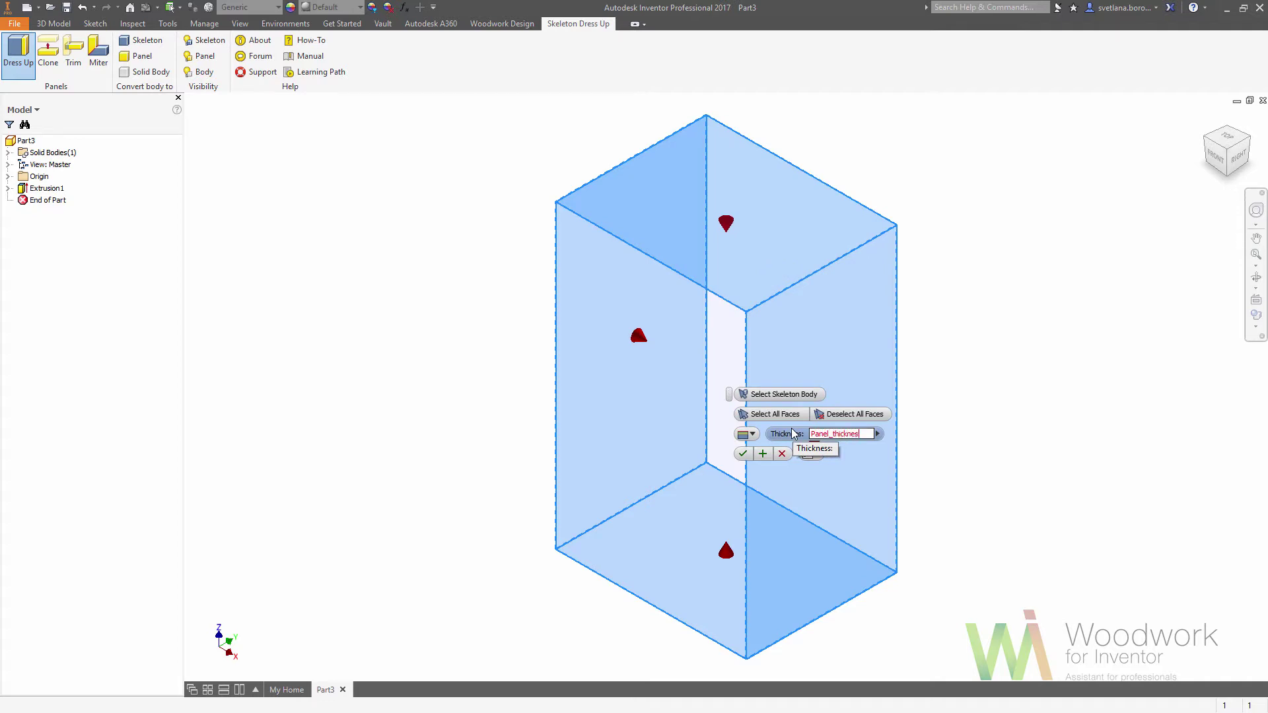
click(743, 453)
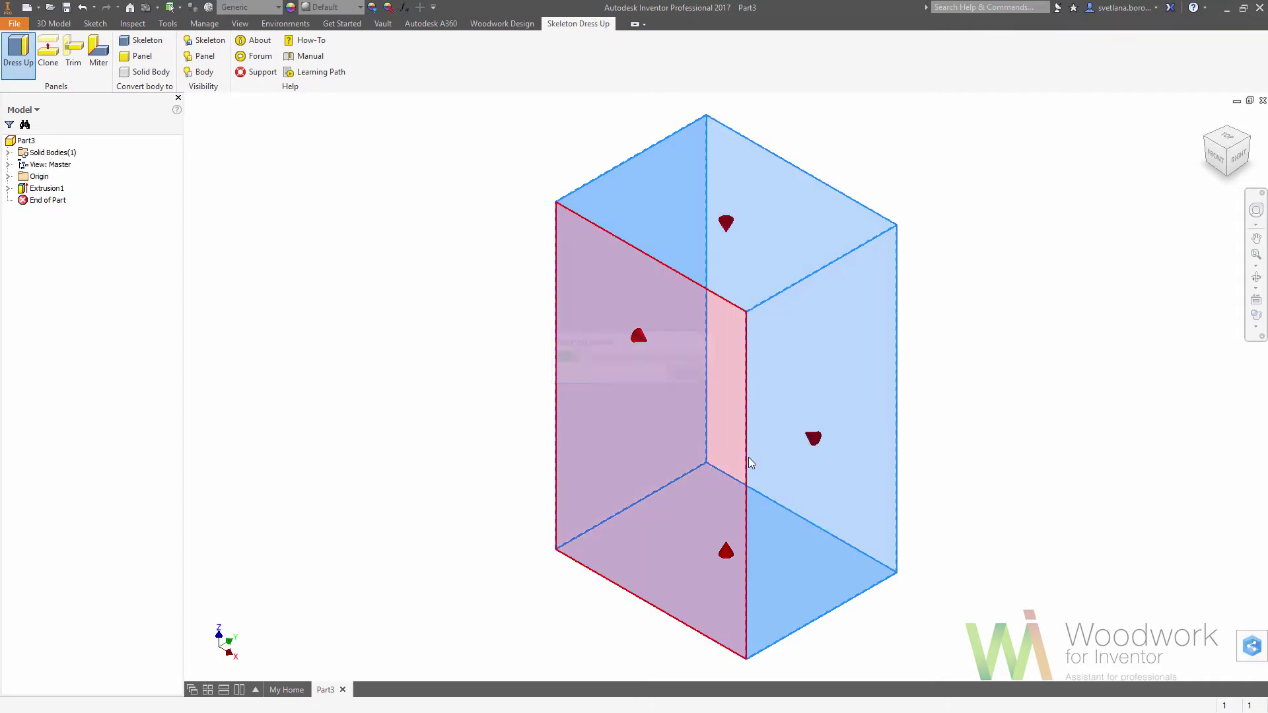
Hide the skeleton to reveal the four panels
click(202, 40)
click(778, 435)
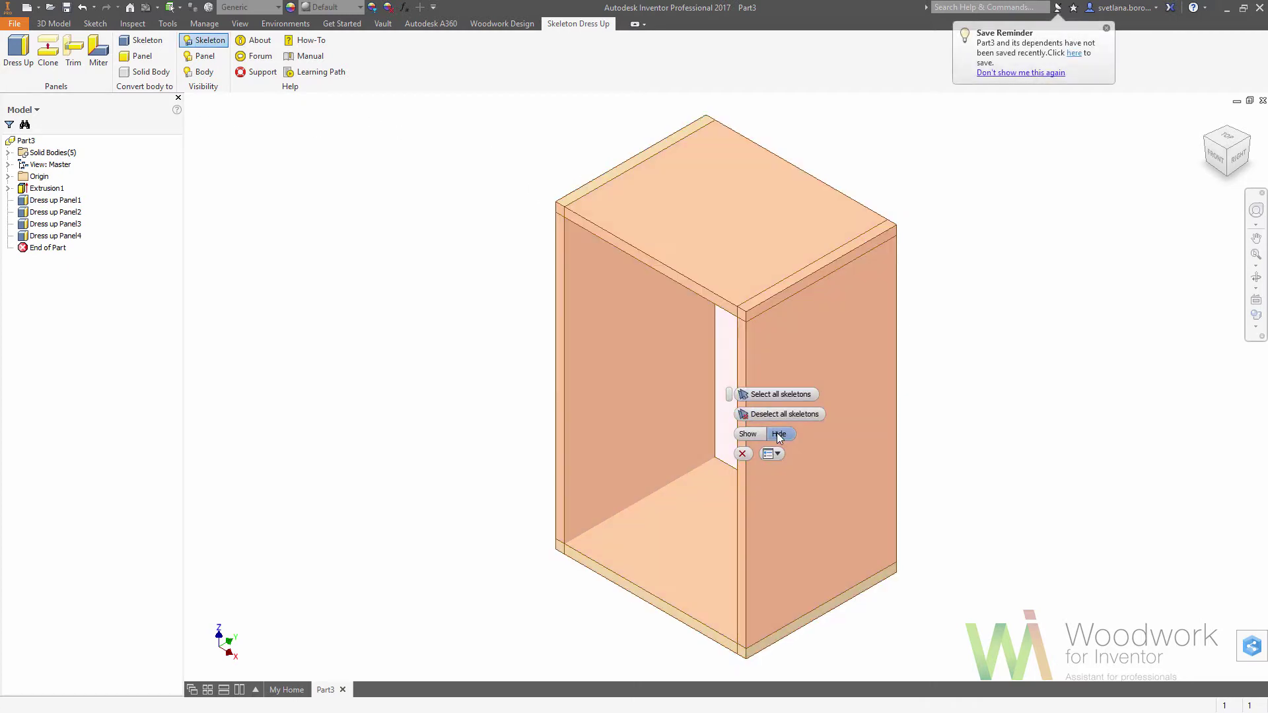
click(777, 435)
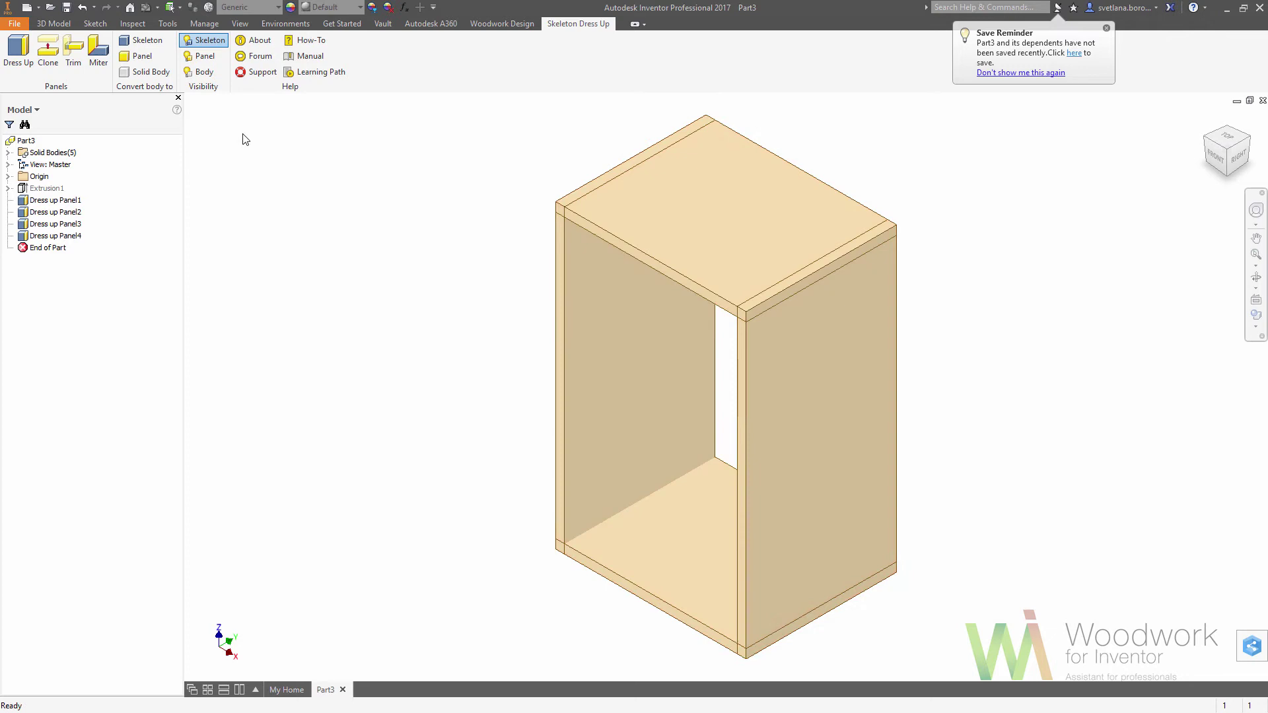
Trim the top and bottom panels to fit between the side panels
click(71, 52)
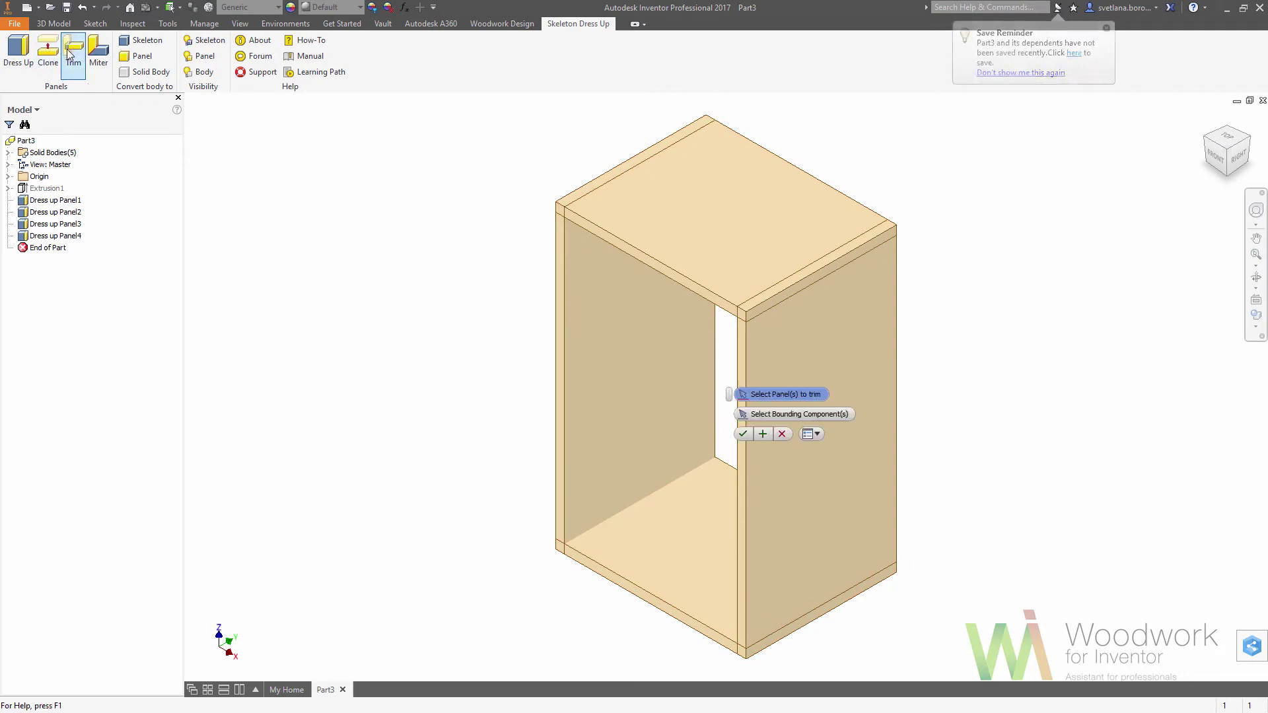
click(637, 215)
click(742, 437)
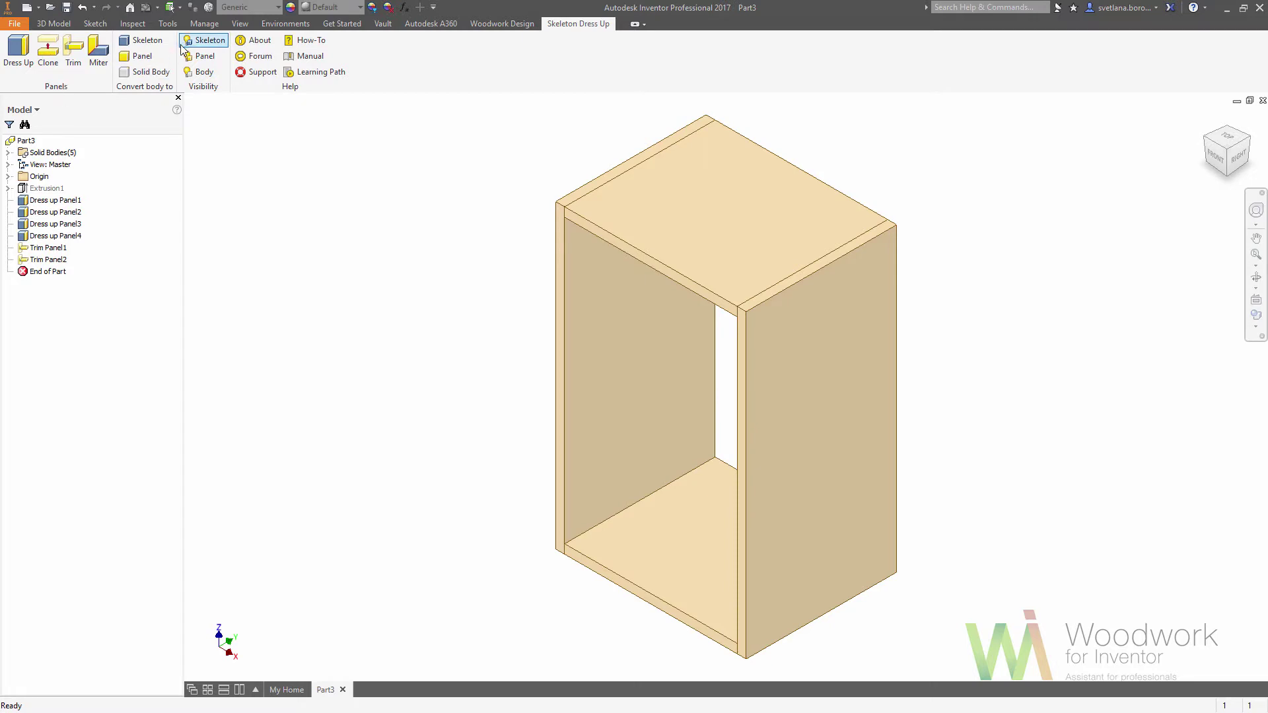
Show the skeleton again and check the cabinet from the Right and isometric views
click(204, 40)
click(751, 435)
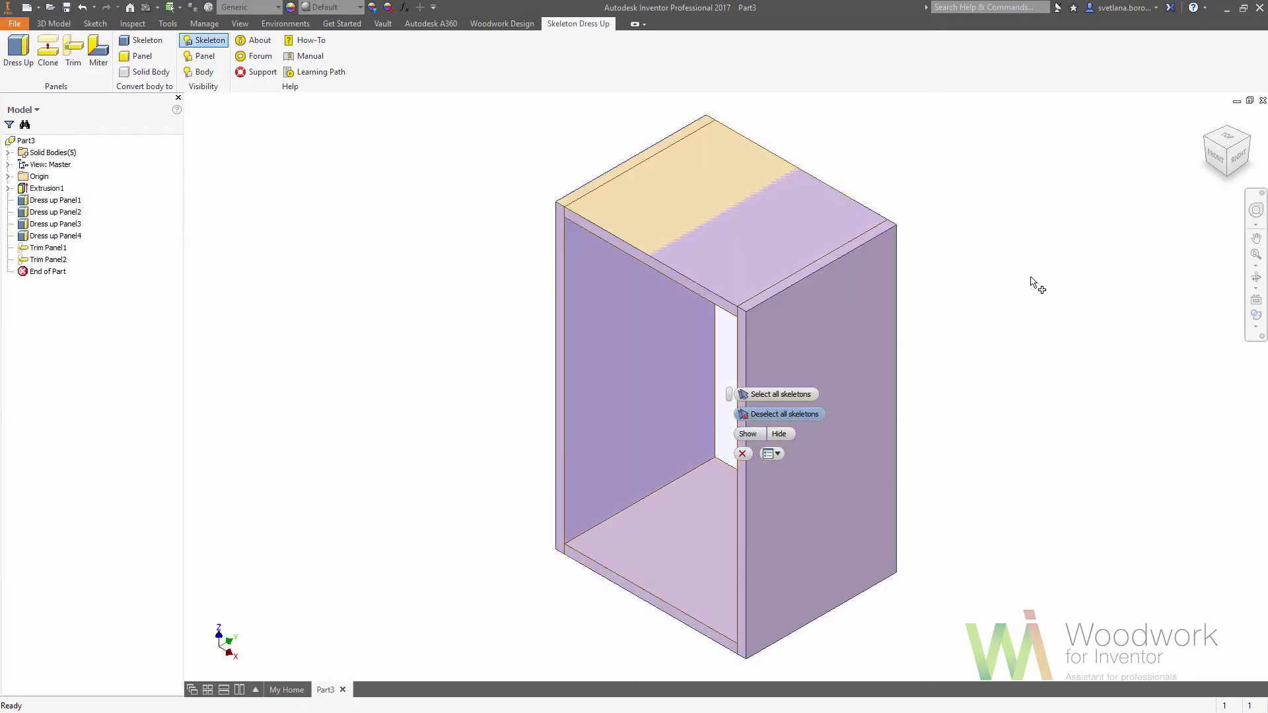
click(1247, 146)
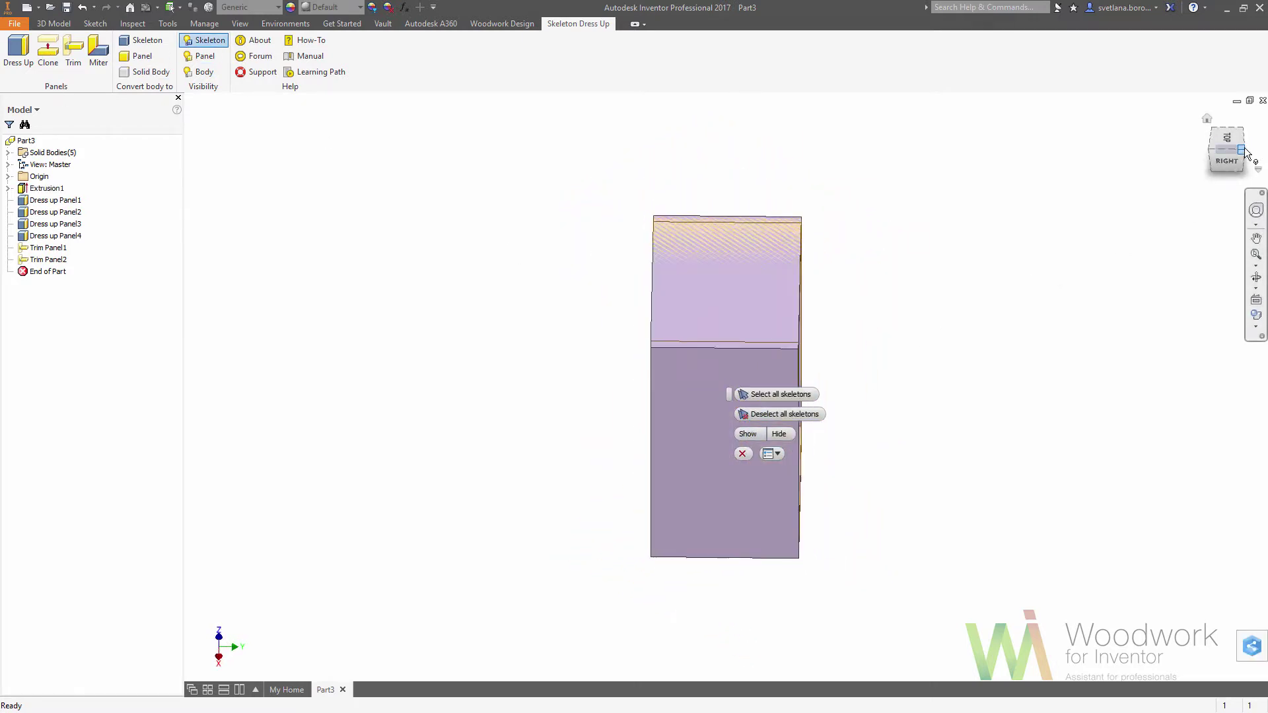
click(1247, 147)
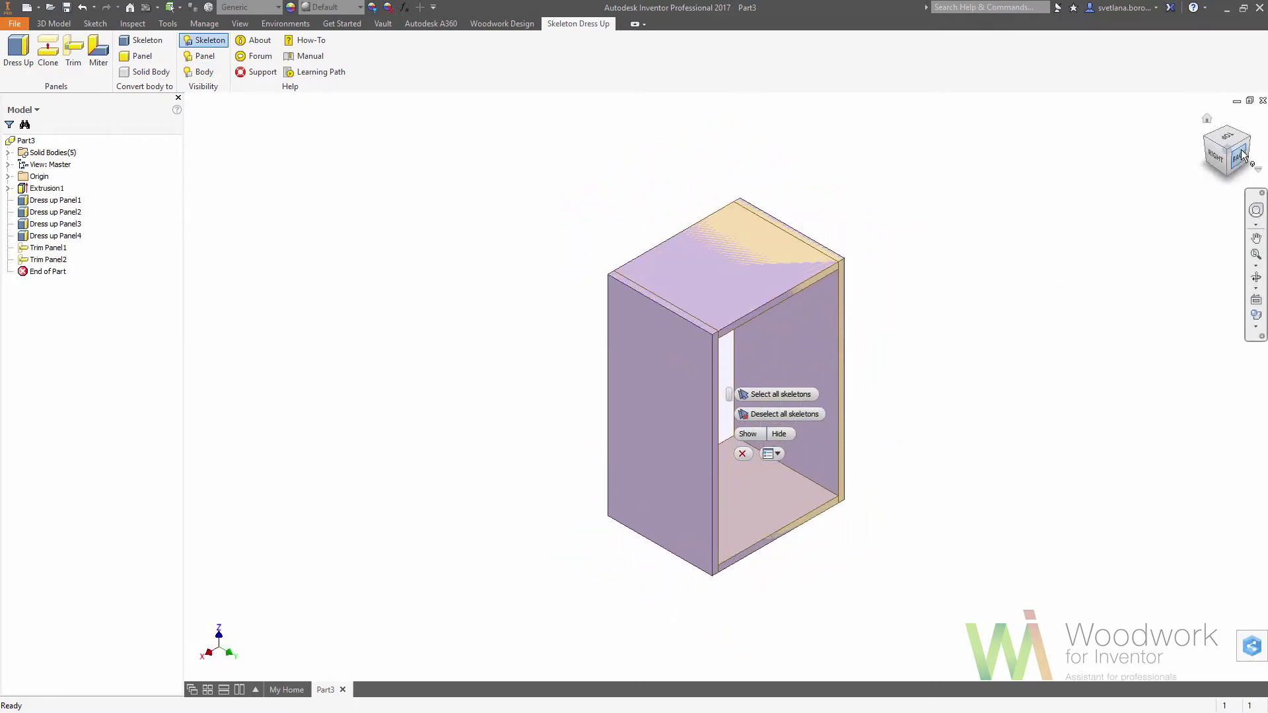
Add a 4 mm back panel from the skeleton's faces and hide the skeleton body
click(767, 452)
click(17, 50)
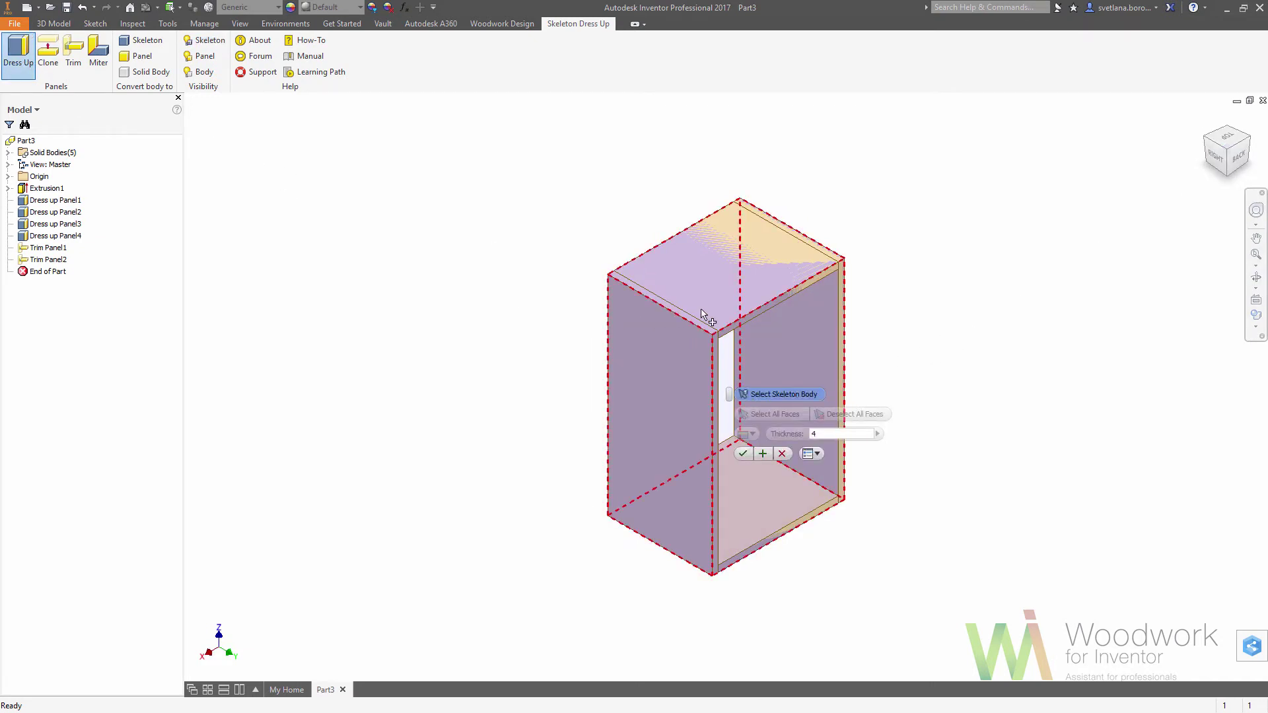
click(747, 322)
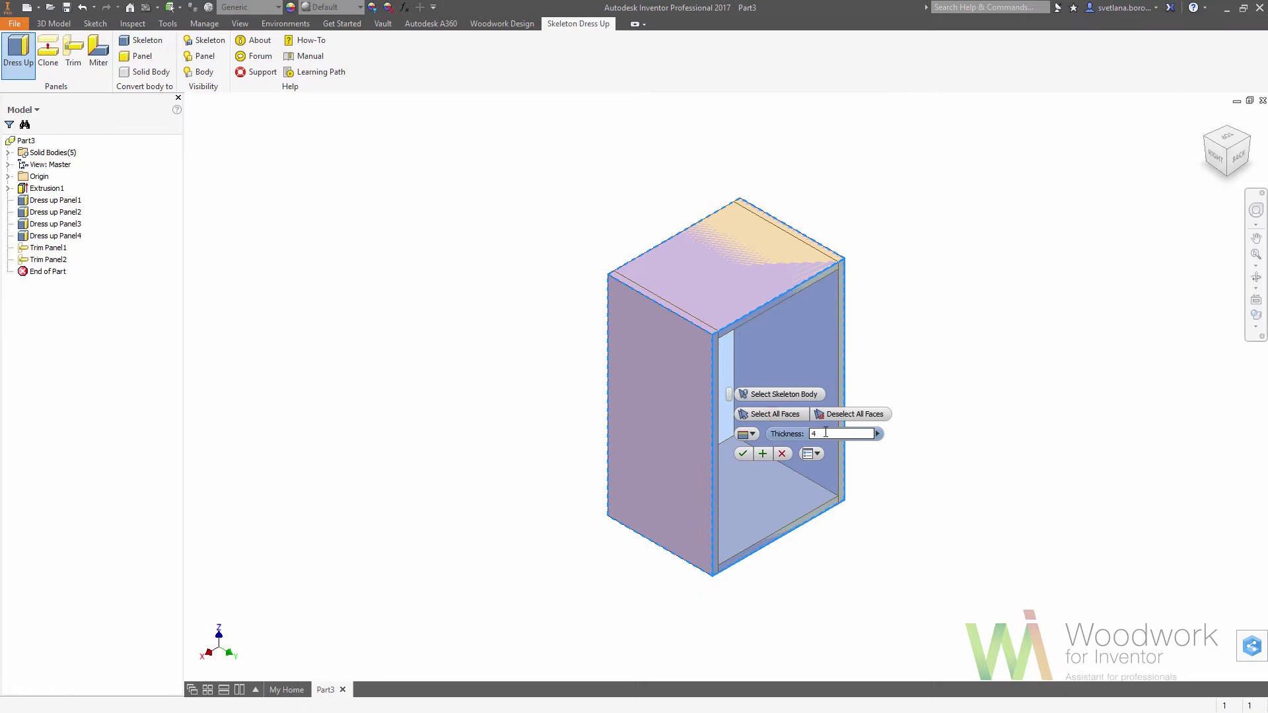
click(767, 414)
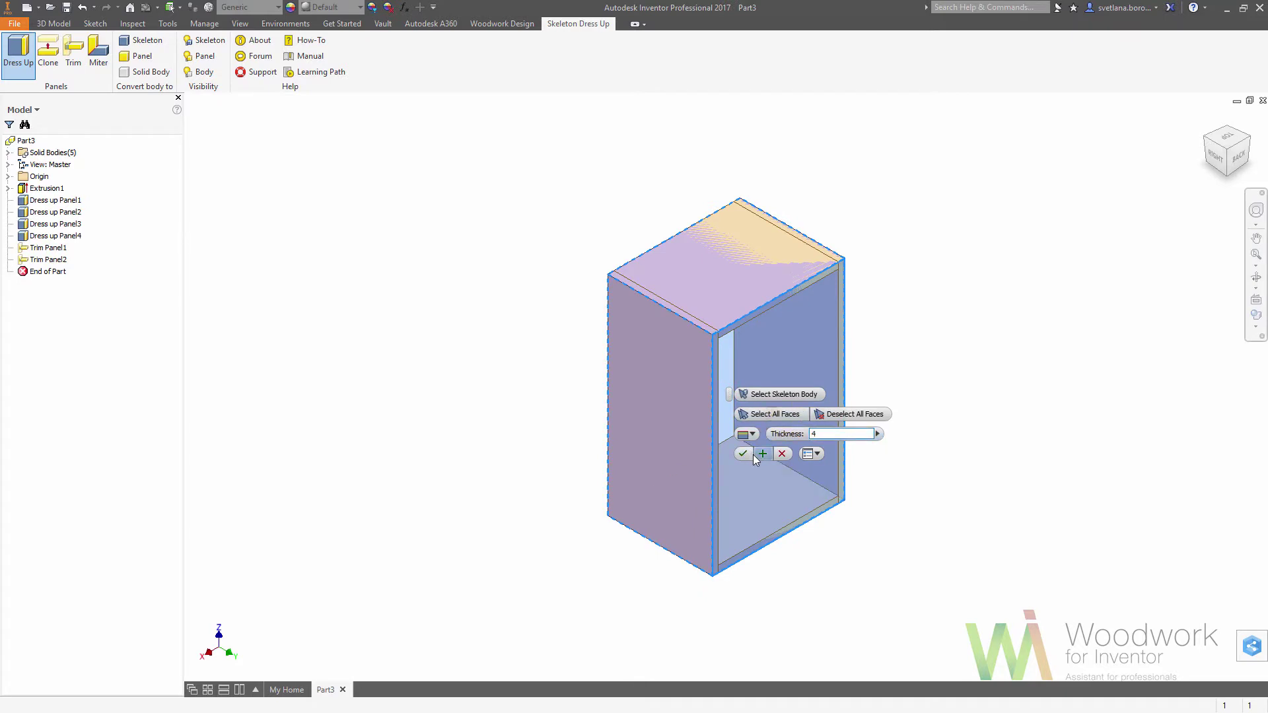
click(746, 453)
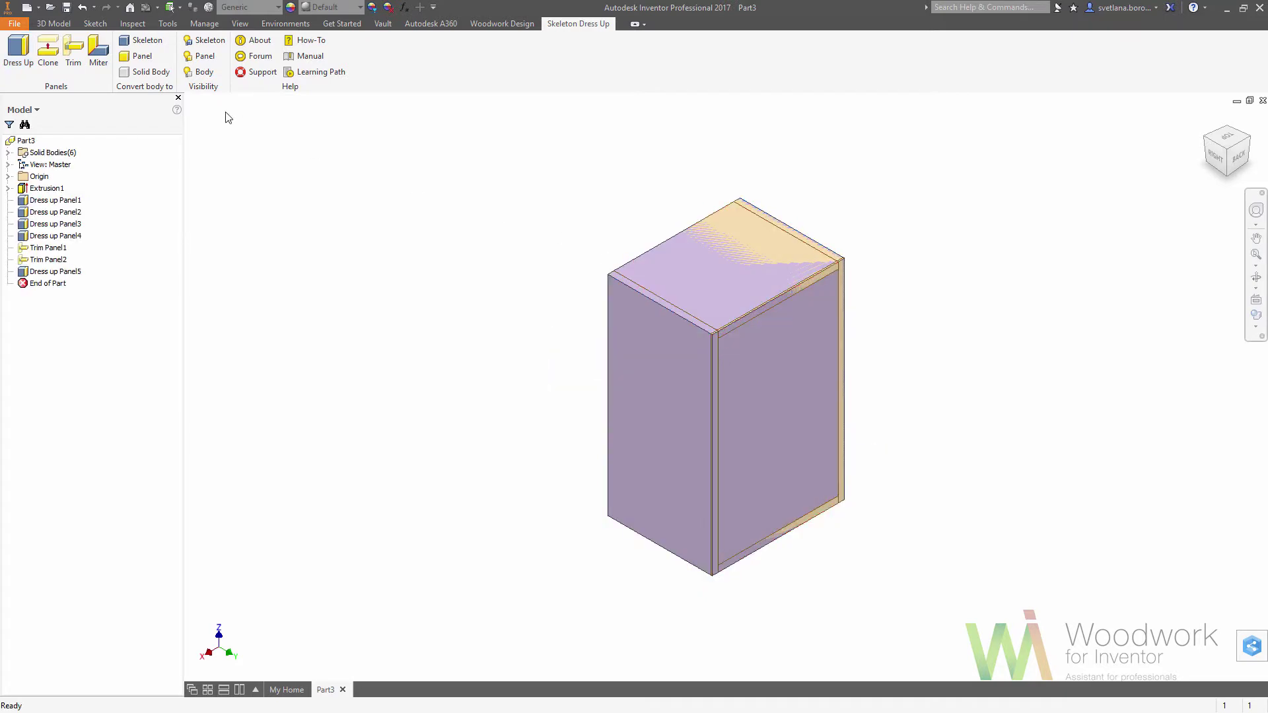
click(204, 40)
click(781, 434)
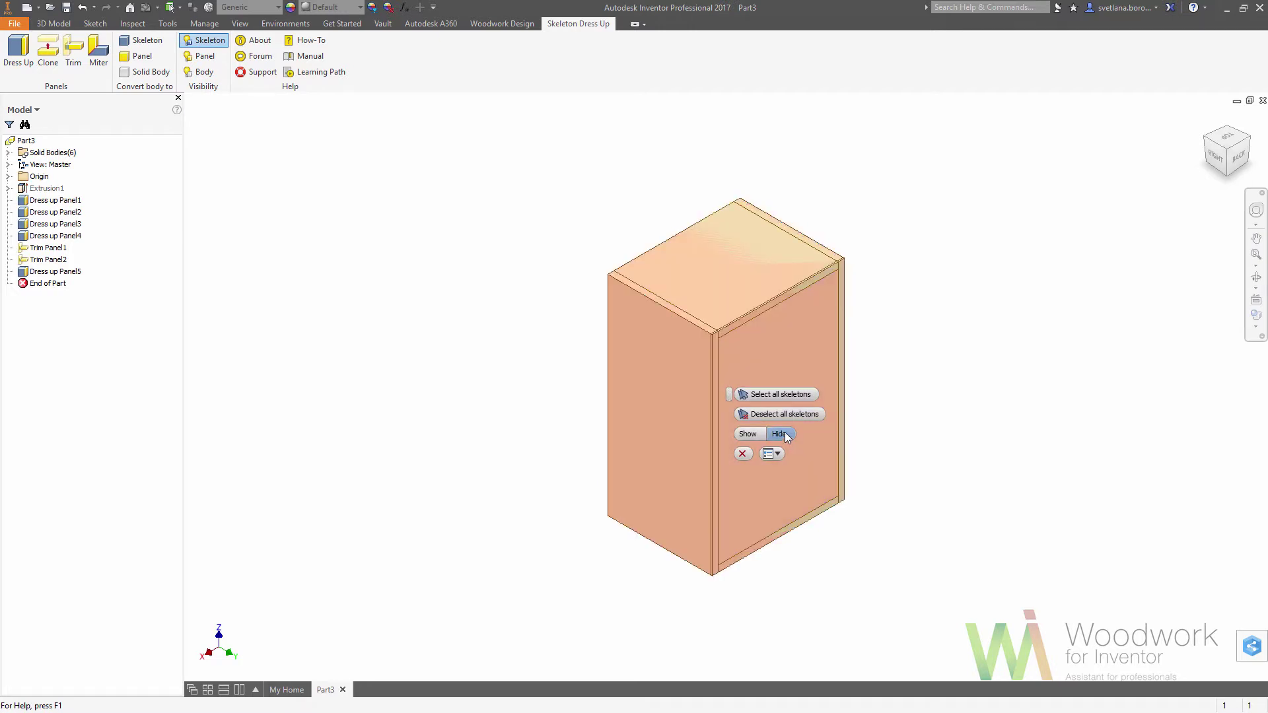
Move the back panel body -2 mm into the cabinet with a Direct Edit
click(55, 24)
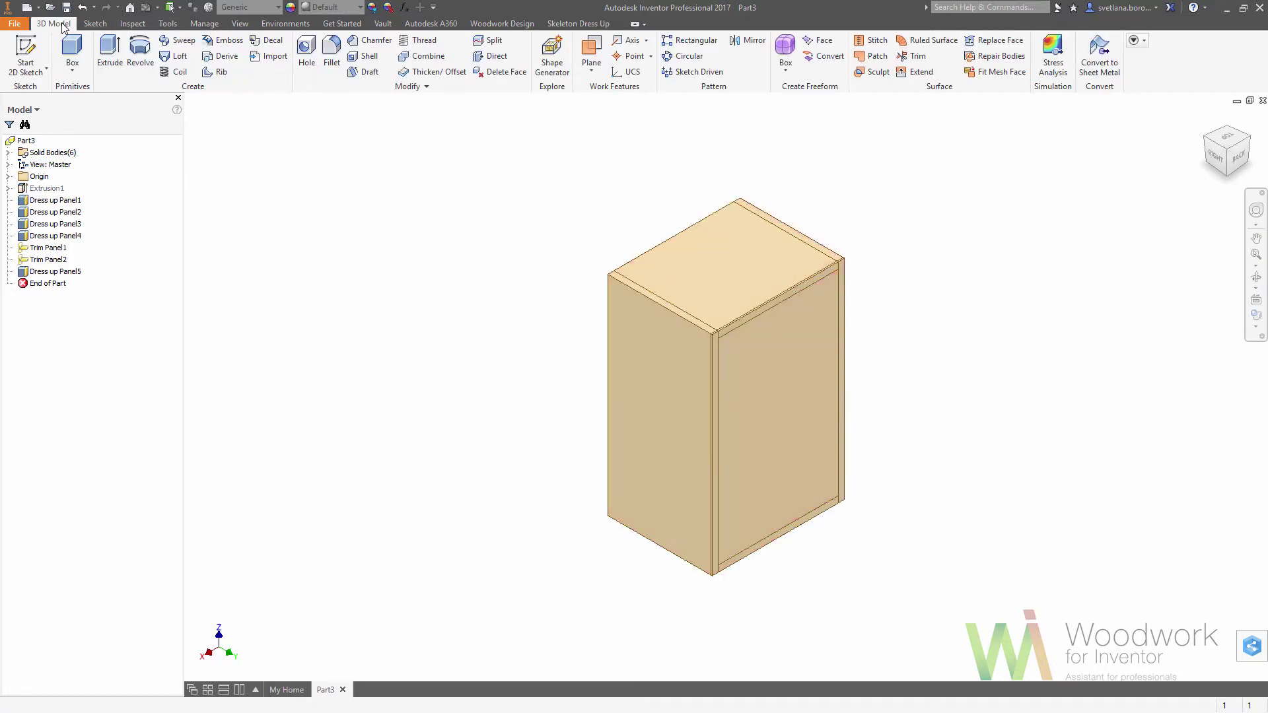
click(492, 55)
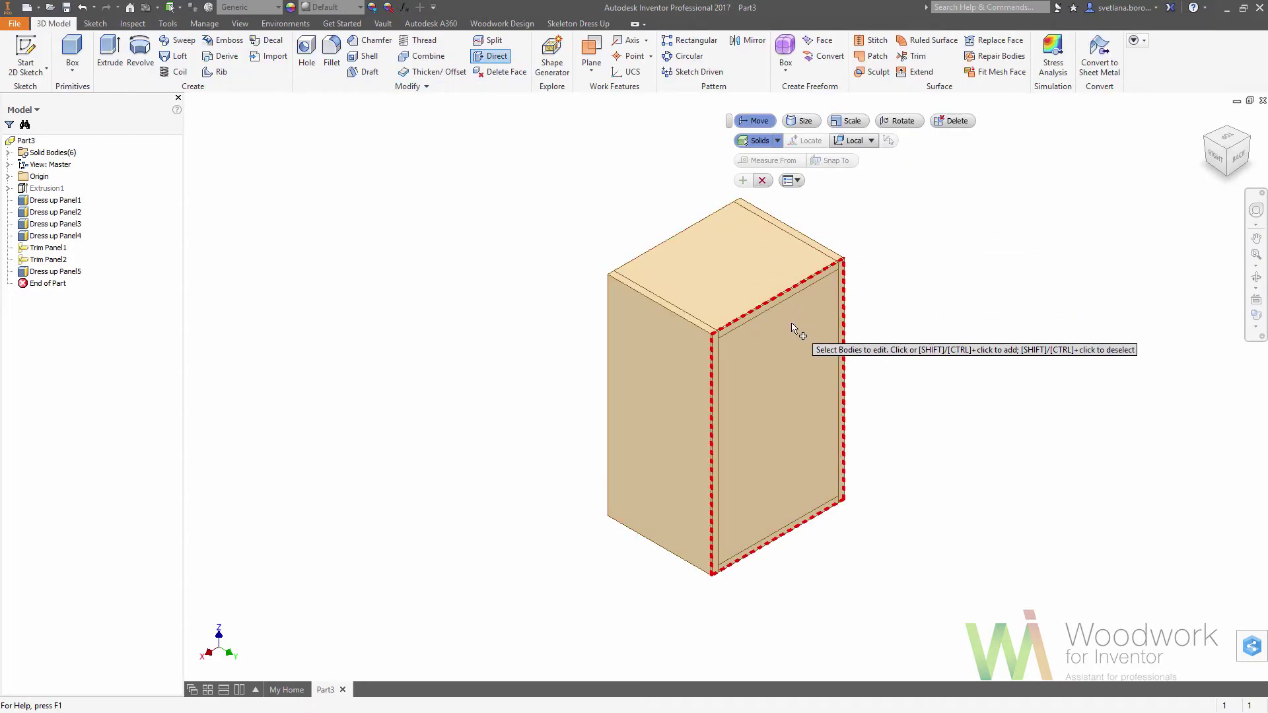
click(784, 428)
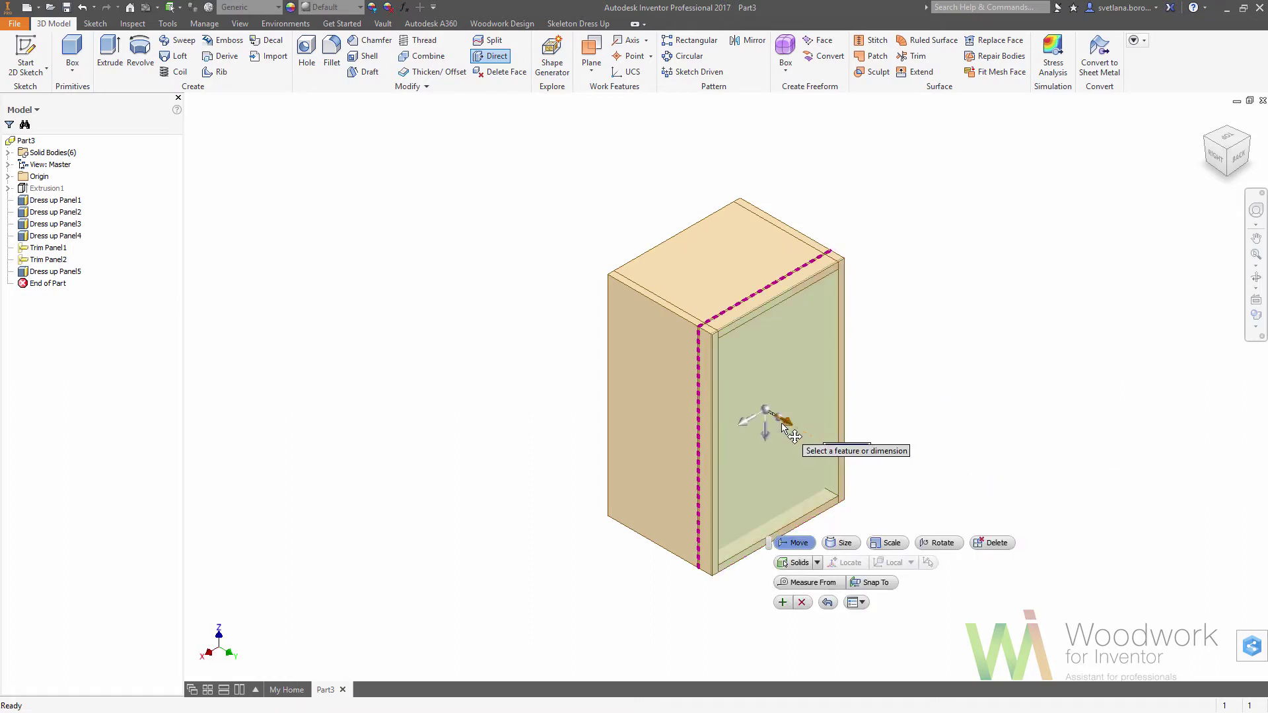
text(-2)
key(Return)
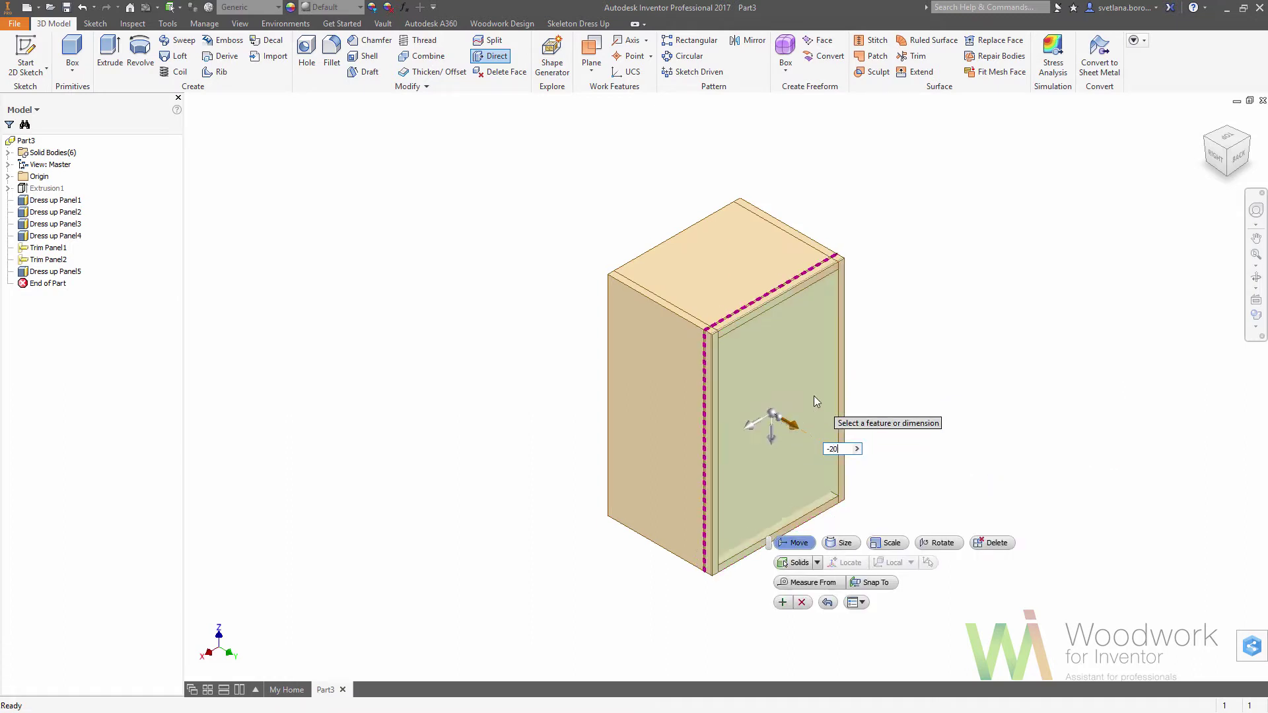
key(Return)
key(Escape)
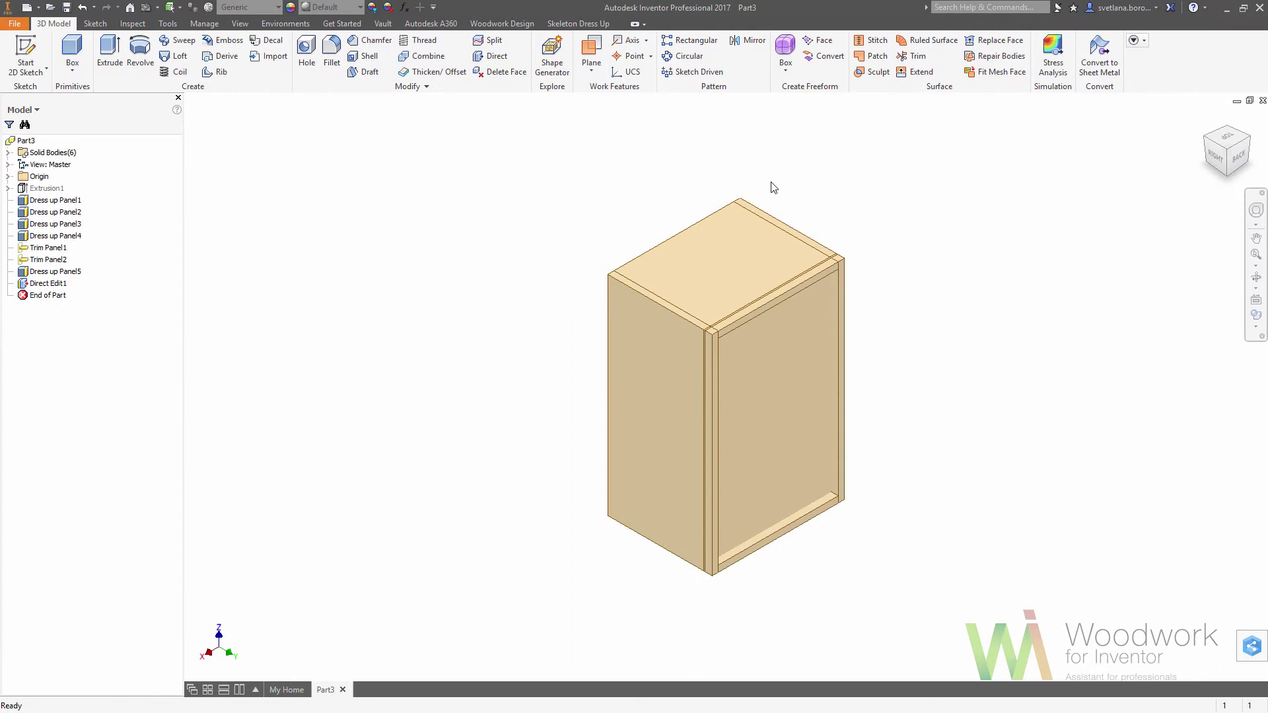
Trim the top and bottom panels using the back panel as the boundary
click(578, 24)
click(72, 54)
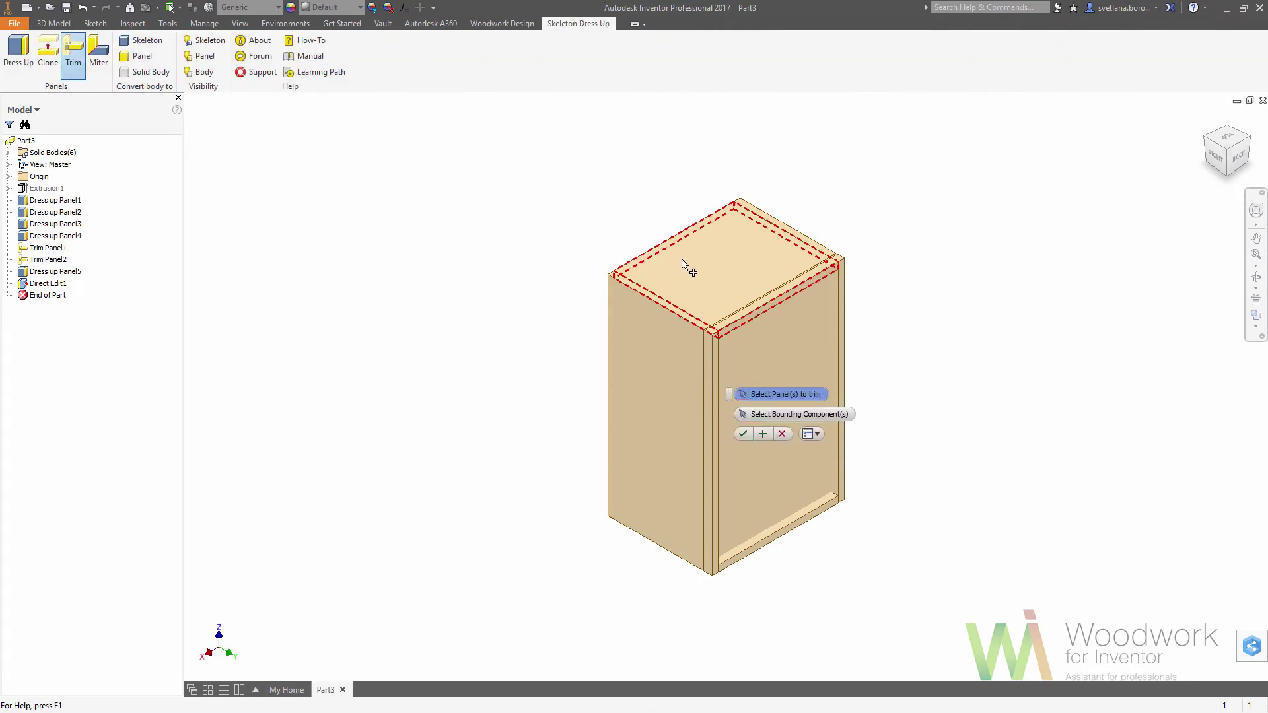
click(1227, 174)
click(708, 512)
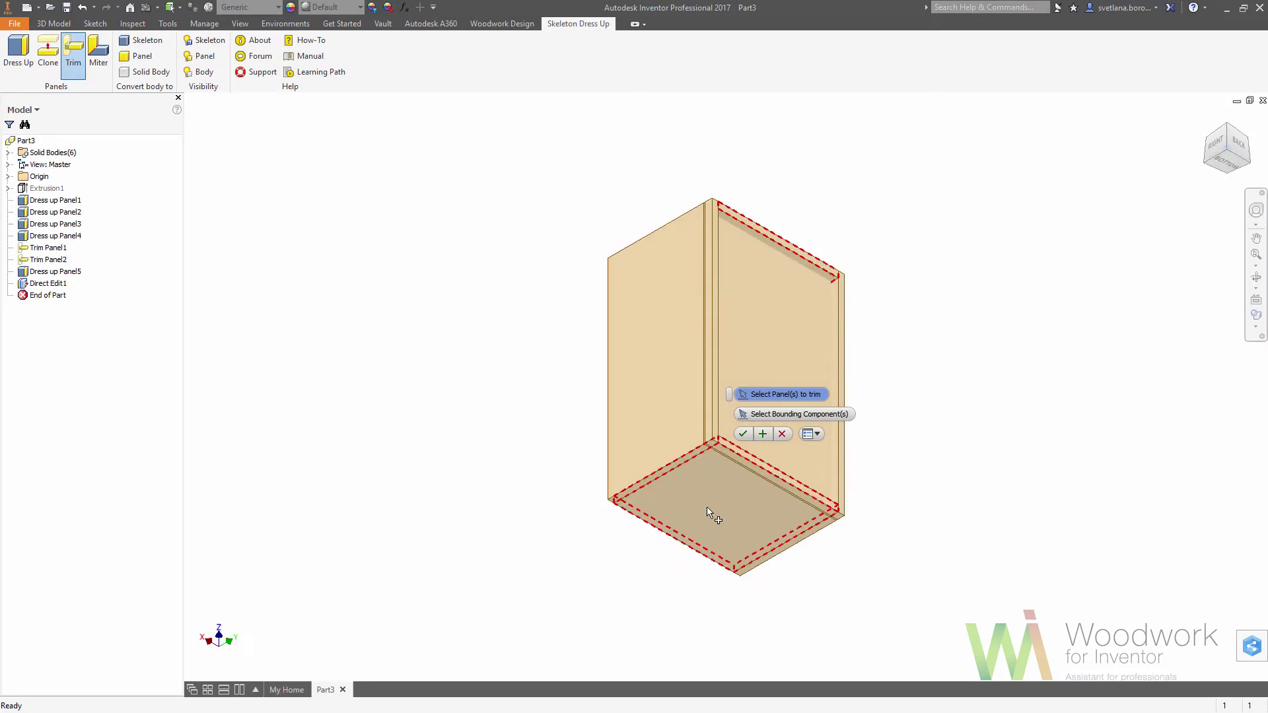
click(786, 414)
click(763, 353)
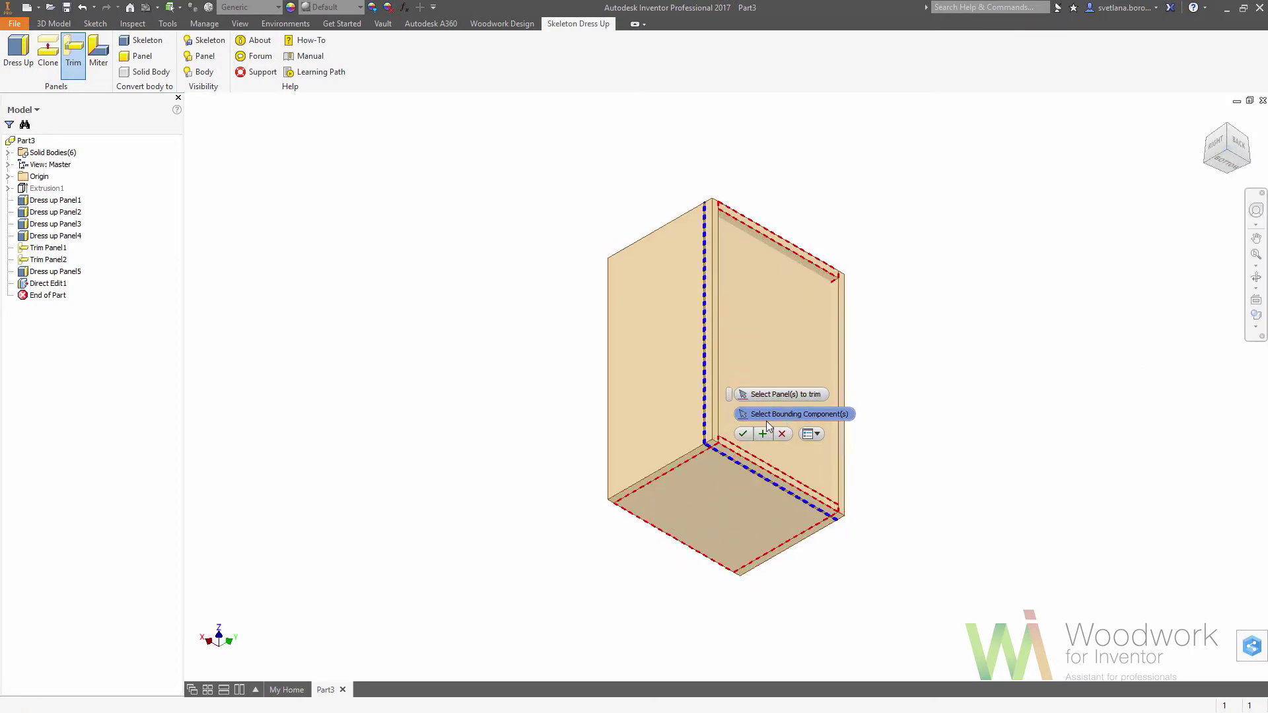
key(Return)
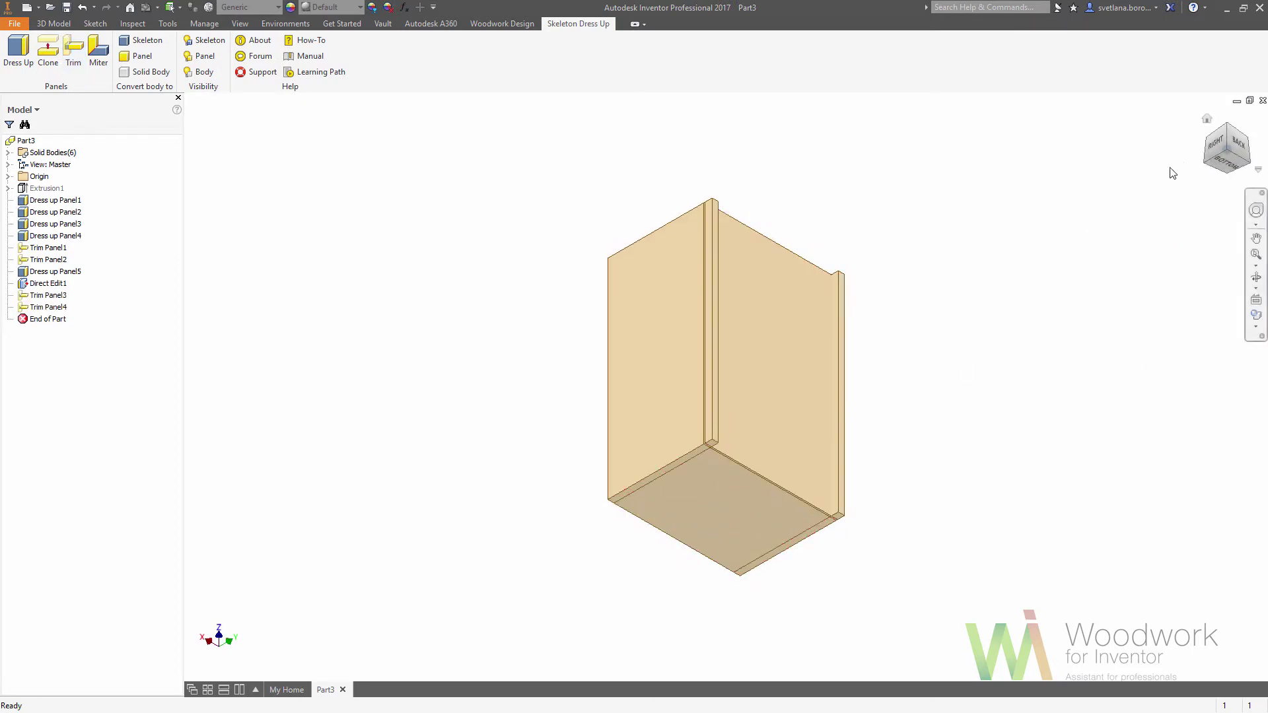
click(1222, 127)
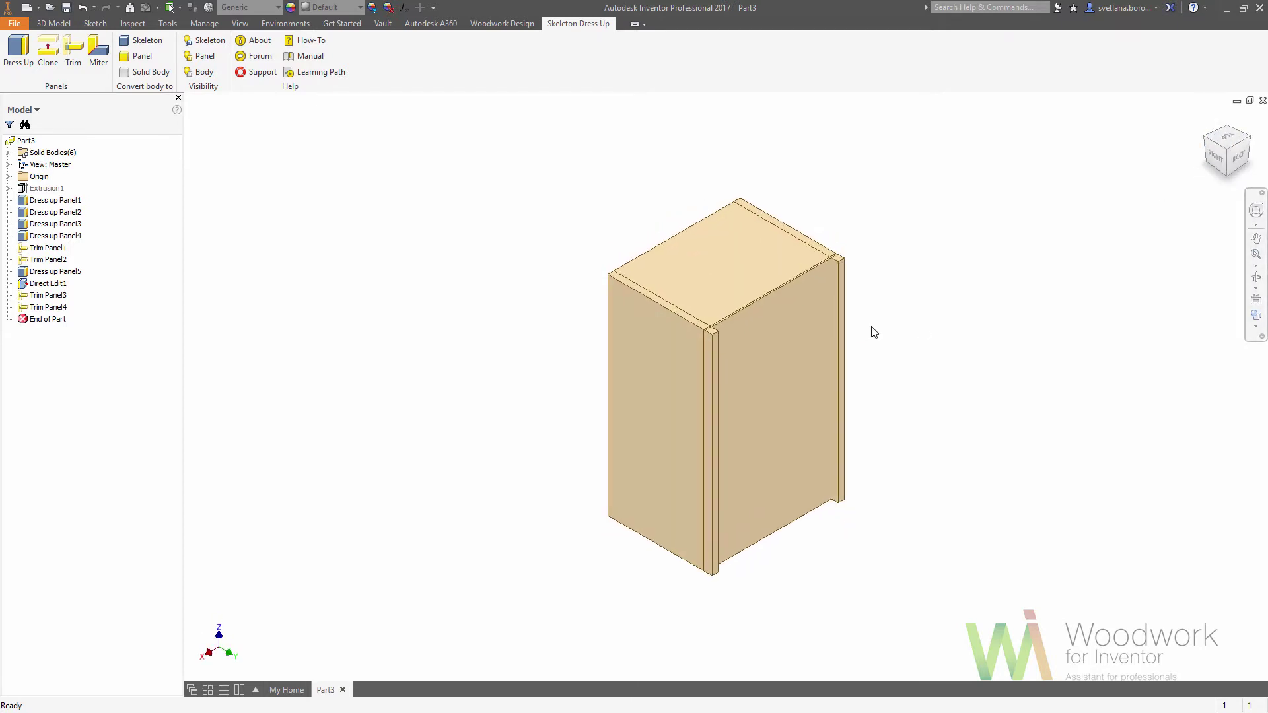
middle_drag(870, 331, 793, 343)
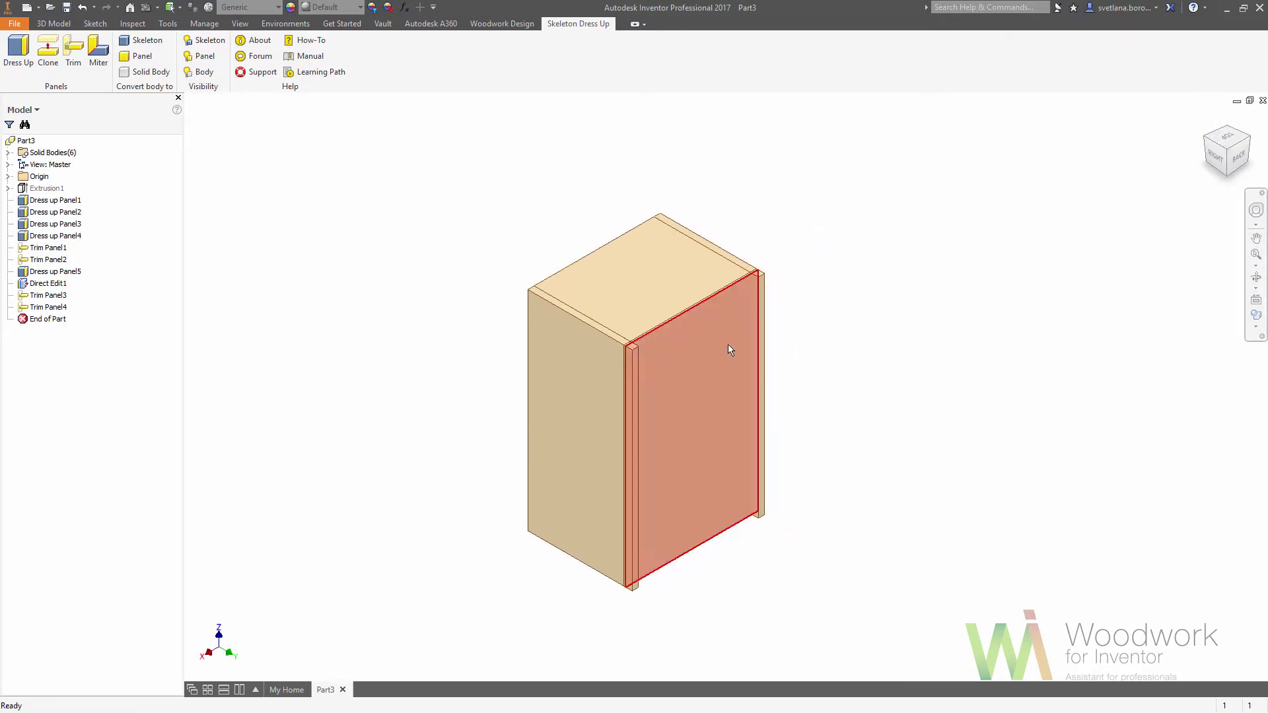
Switch the Direct Edit filter to faces and move one side panel's edge face -12 mm
click(53, 23)
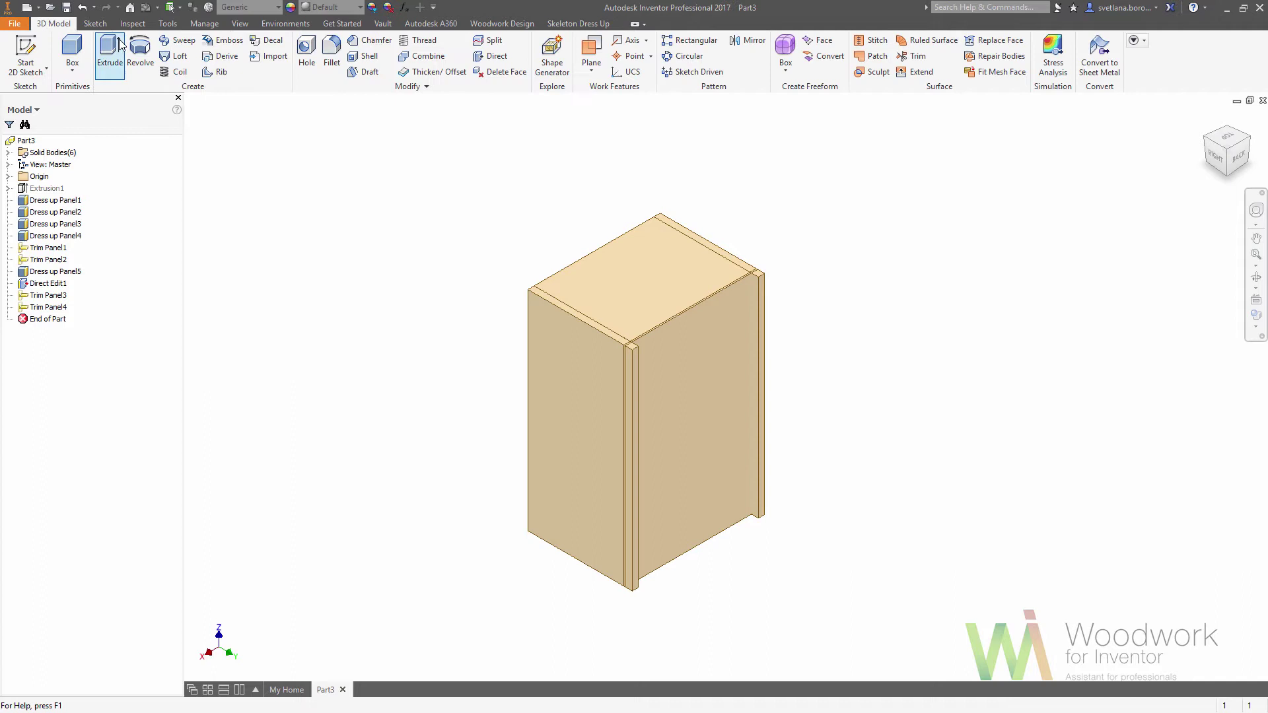
click(494, 56)
click(778, 141)
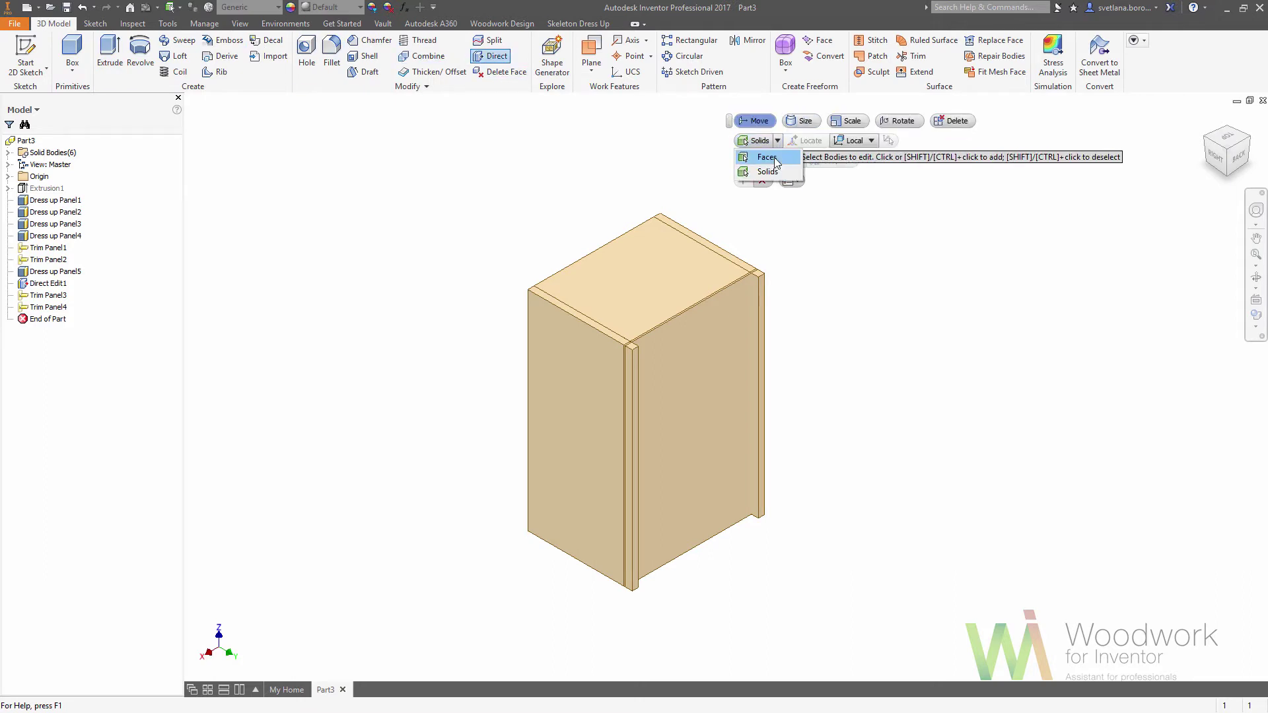
click(753, 171)
scroll(634, 357, up, 5)
scroll(623, 356, up, 3)
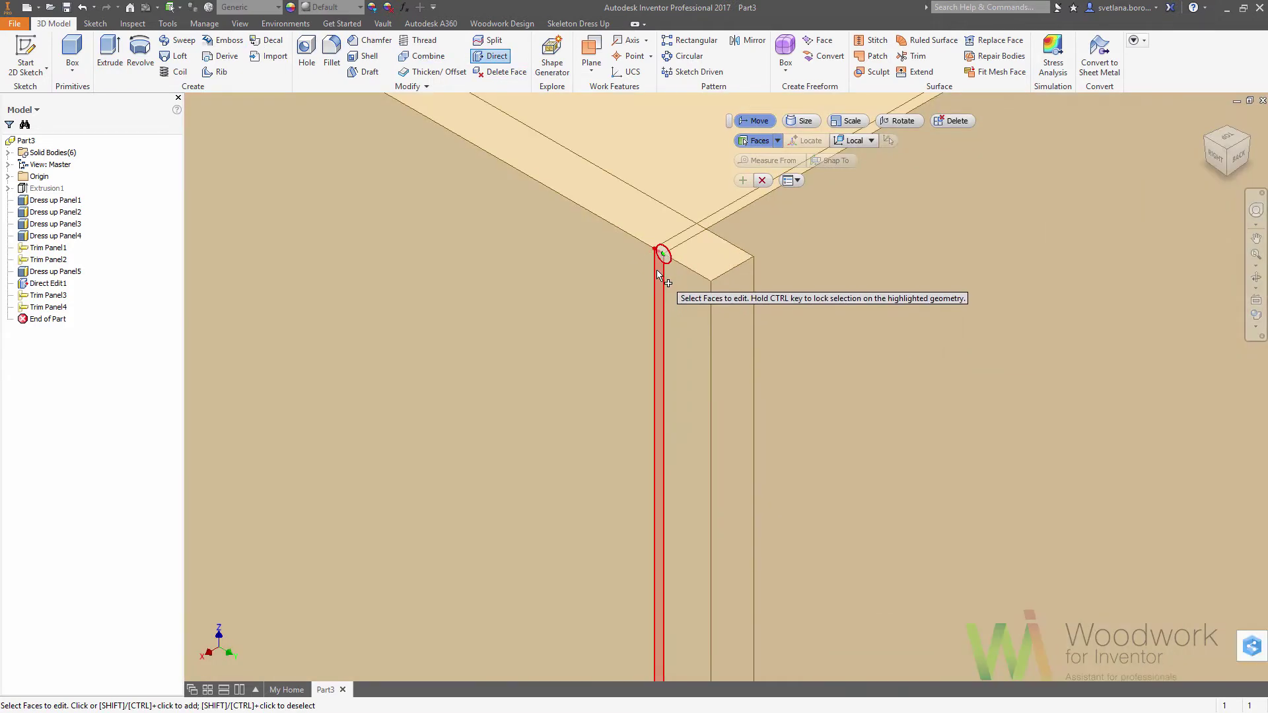
click(656, 270)
text(-)
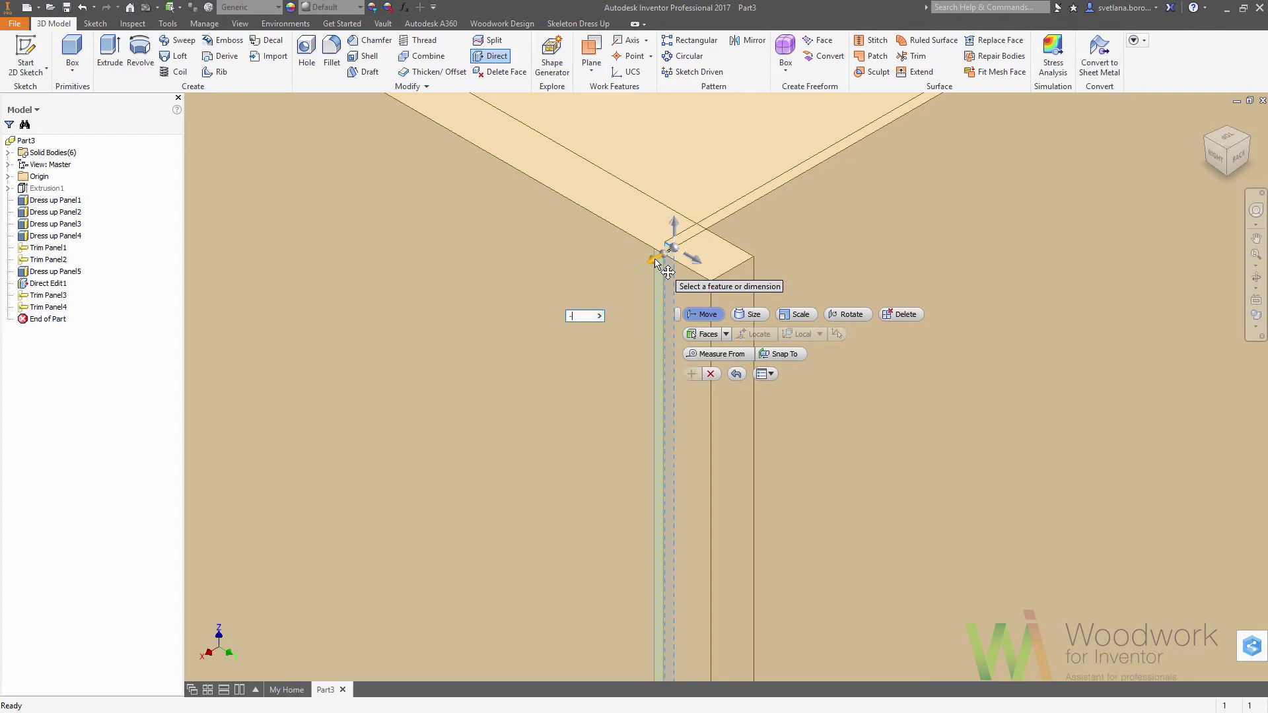
text(12)
key(Return)
Move the other side panel's narrow edge face 12 mm and apply the edit
scroll(656, 260, down, 5)
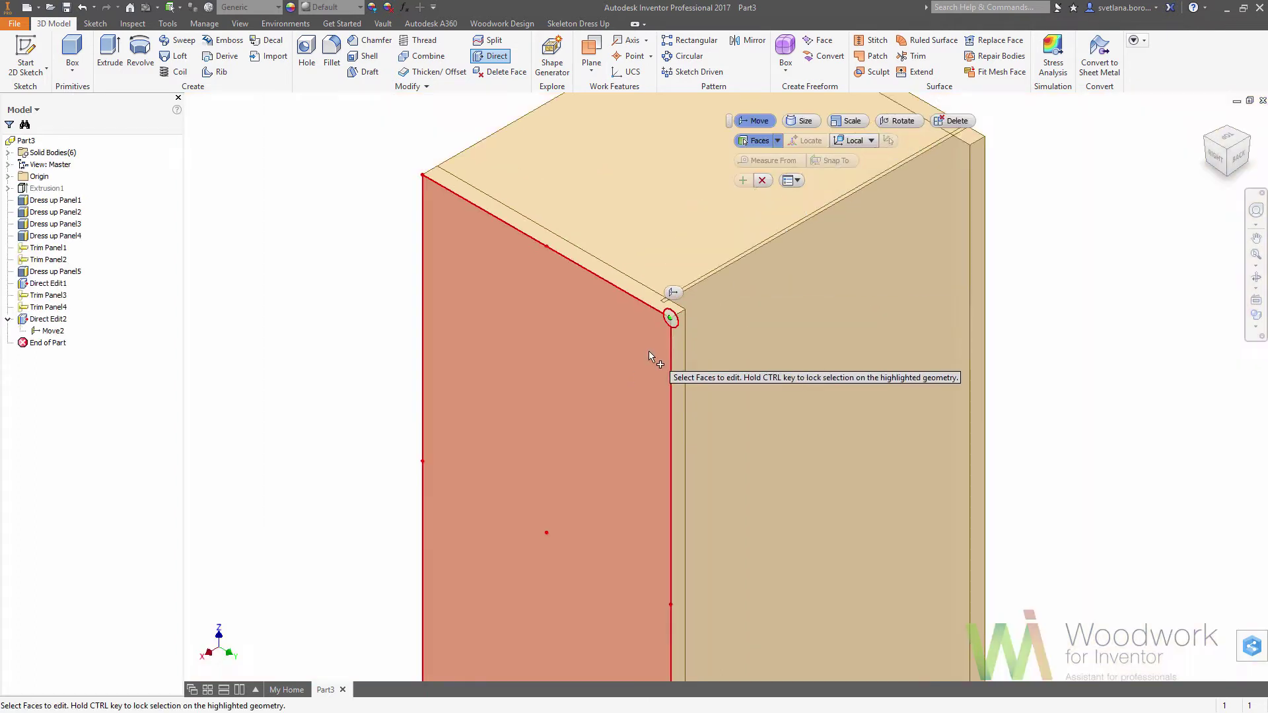
click(1238, 167)
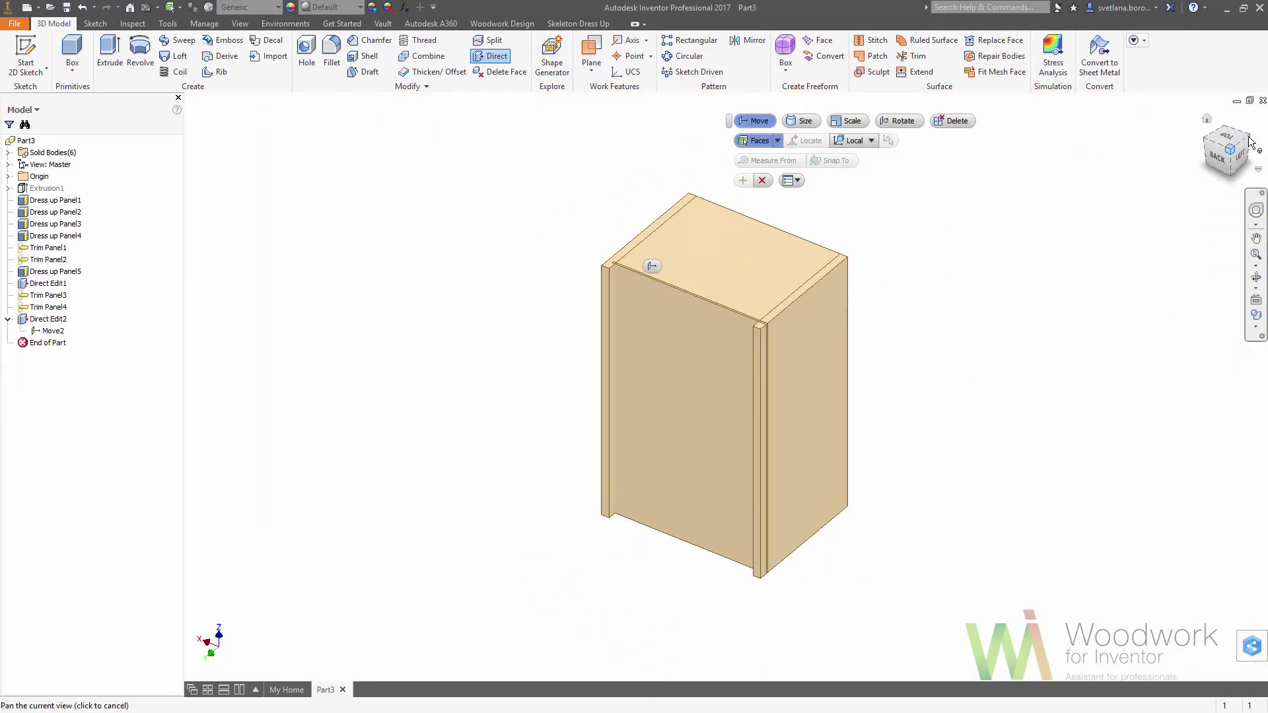
scroll(725, 336, up, 6)
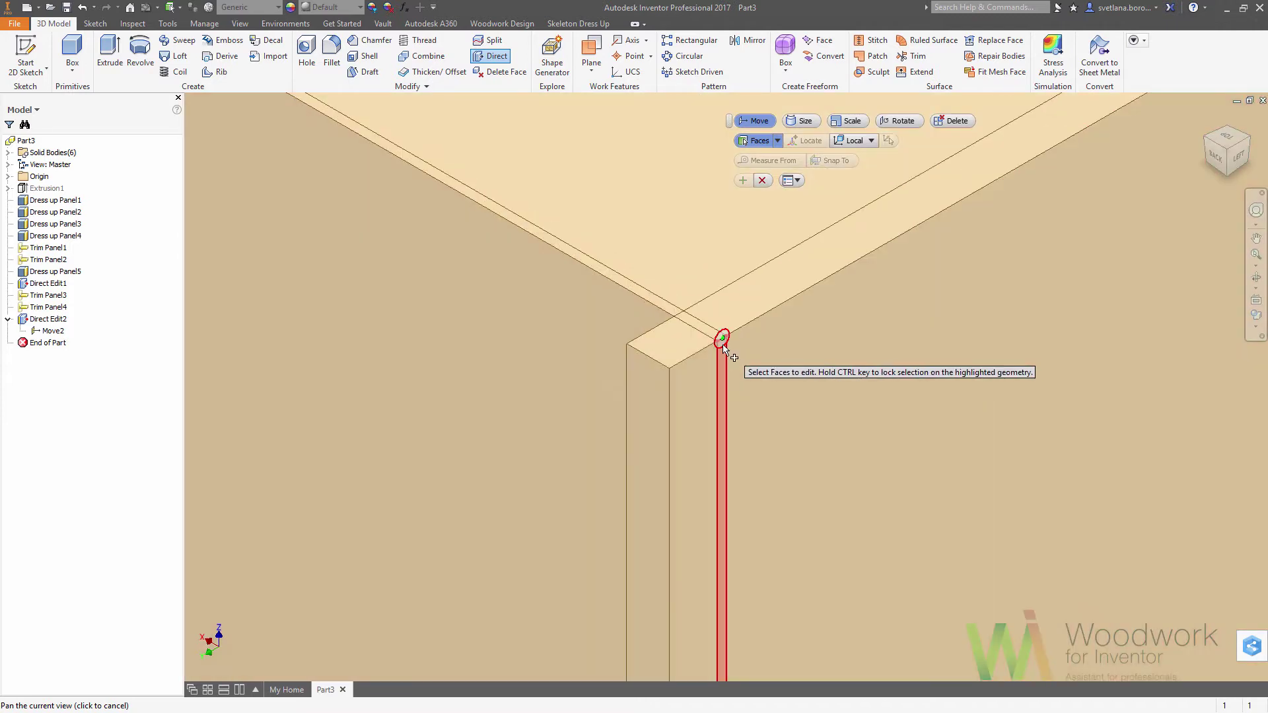
click(724, 341)
drag(738, 352, 722, 344)
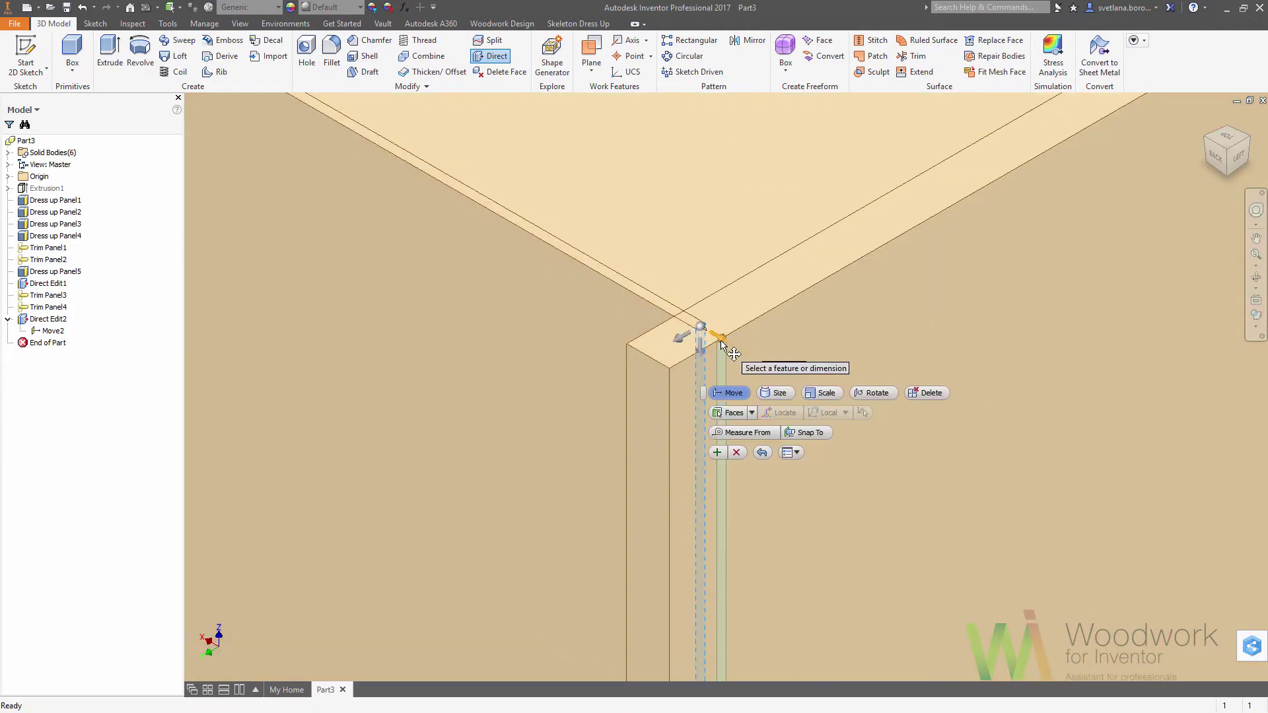
click(723, 454)
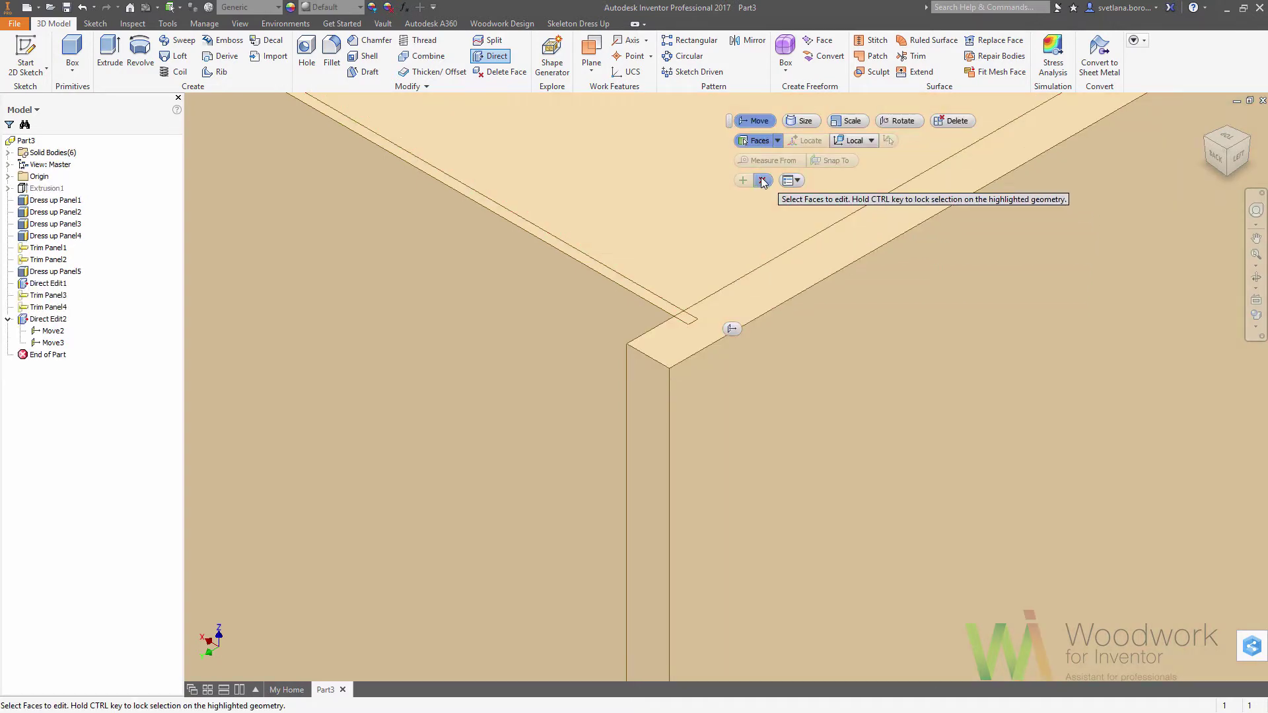
click(743, 181)
Trim the left and right side panels against the back panel
scroll(744, 337, down, 5)
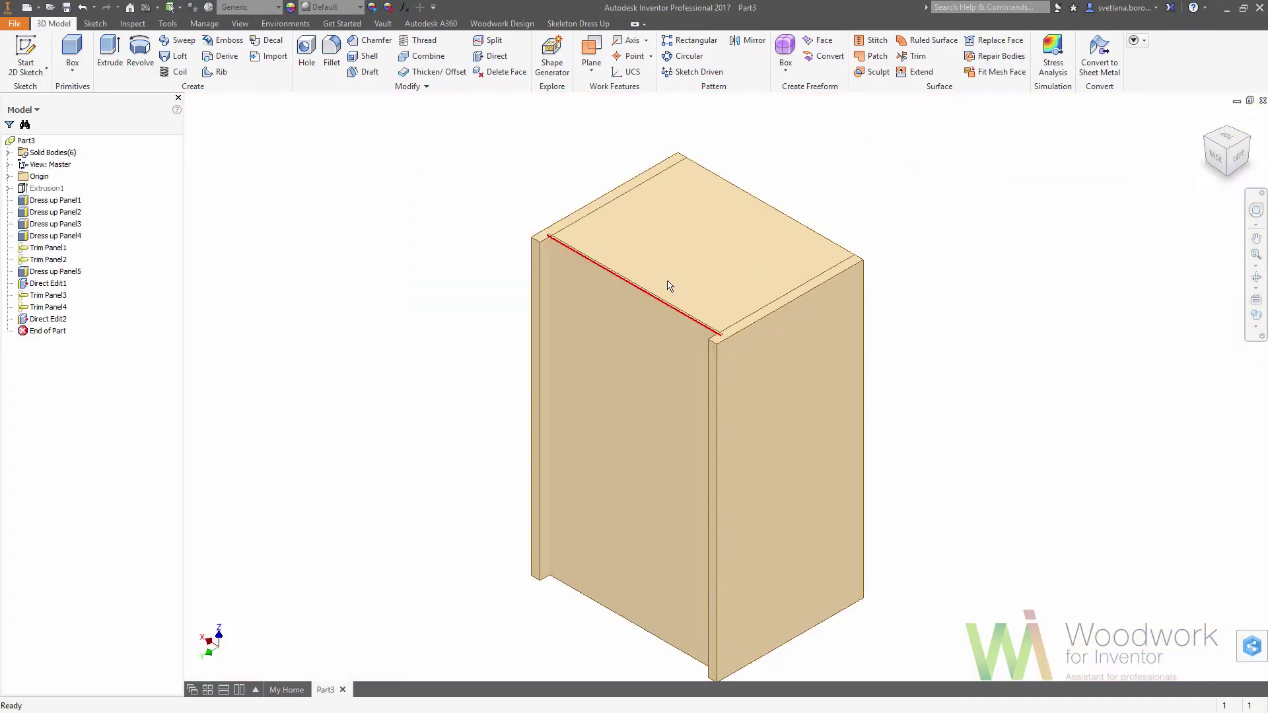
click(578, 23)
click(74, 50)
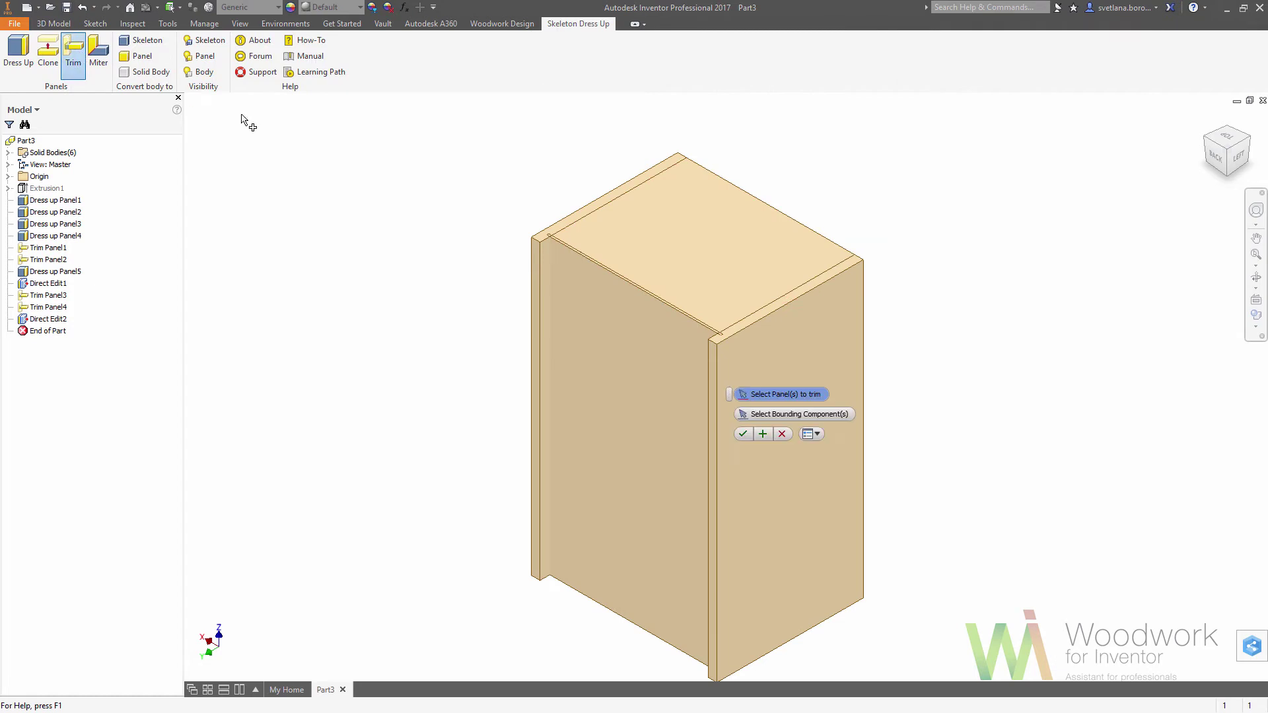
click(538, 245)
click(750, 342)
click(769, 412)
click(683, 335)
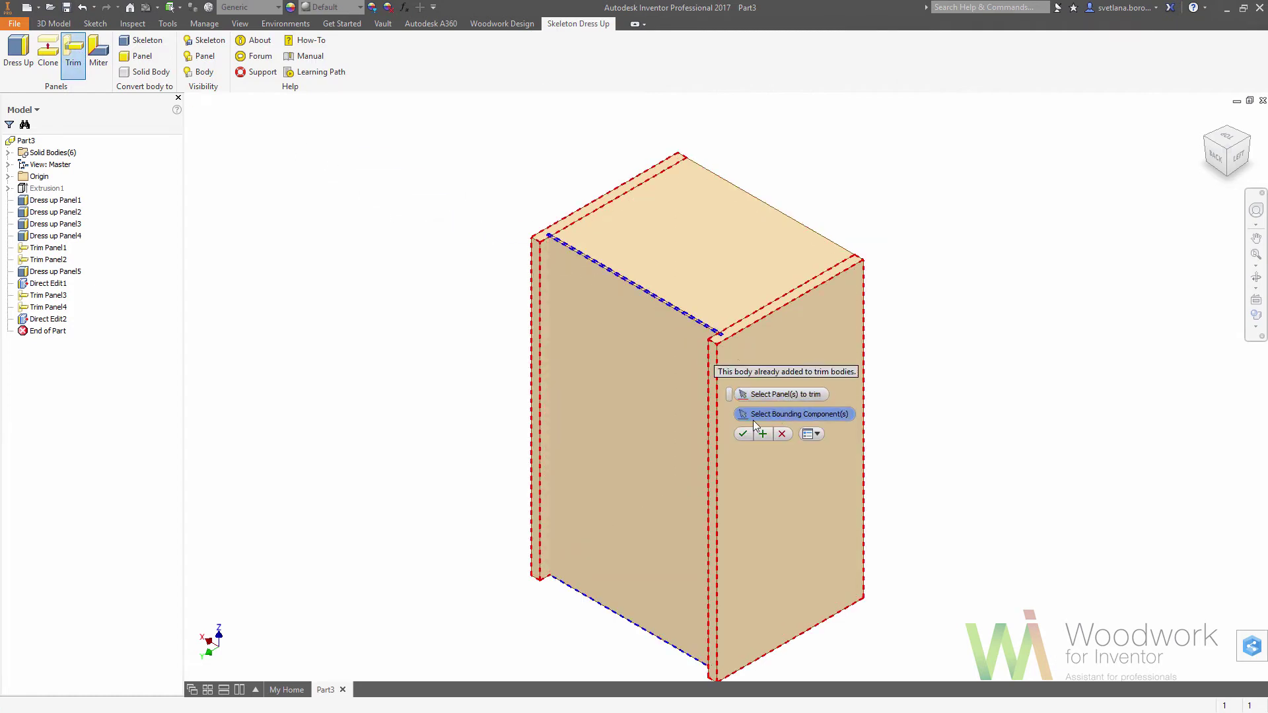
click(743, 434)
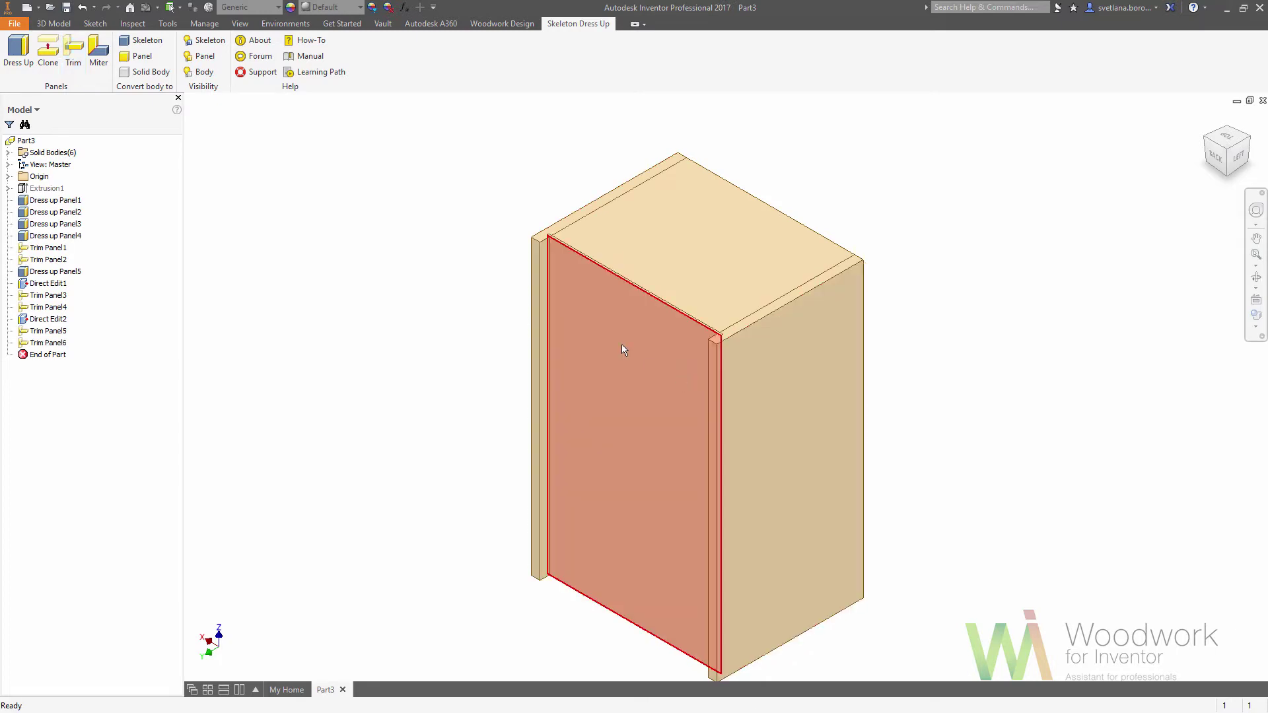
Sketch on the back panel face, offset the rectangle outline by 1 mm, and finish the sketch
mouse_move(621, 344)
click(696, 334)
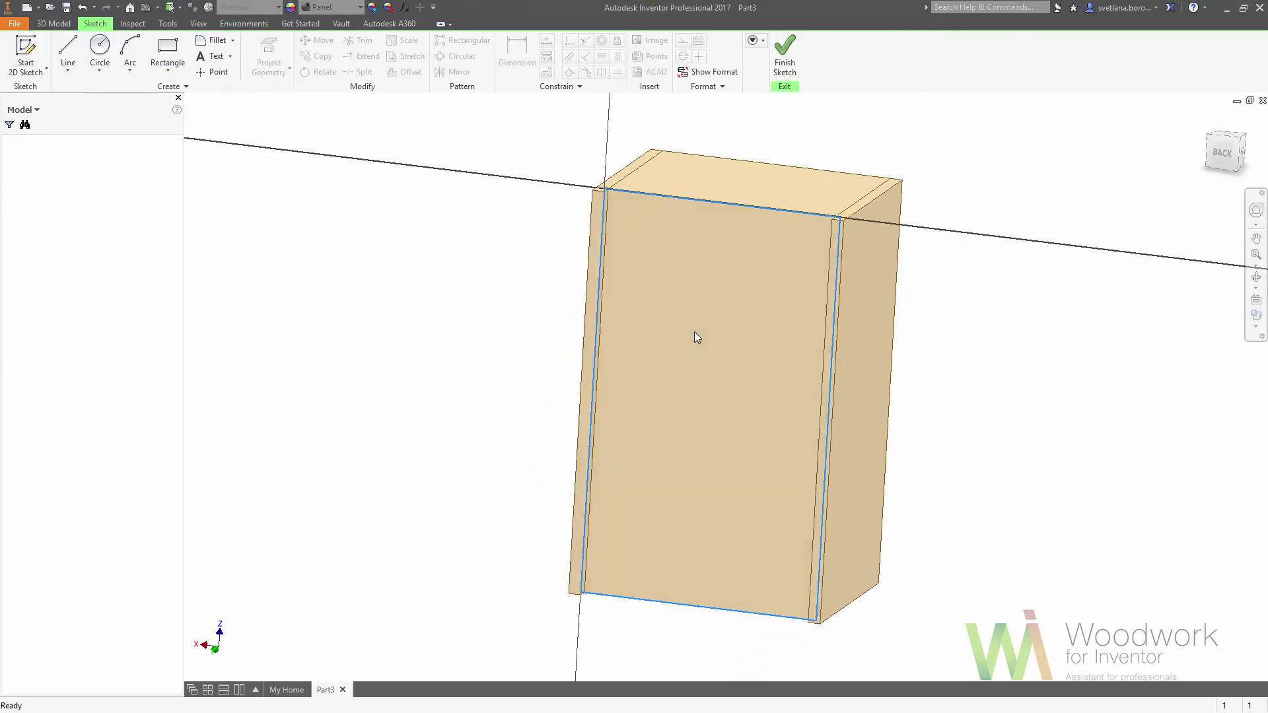
click(404, 71)
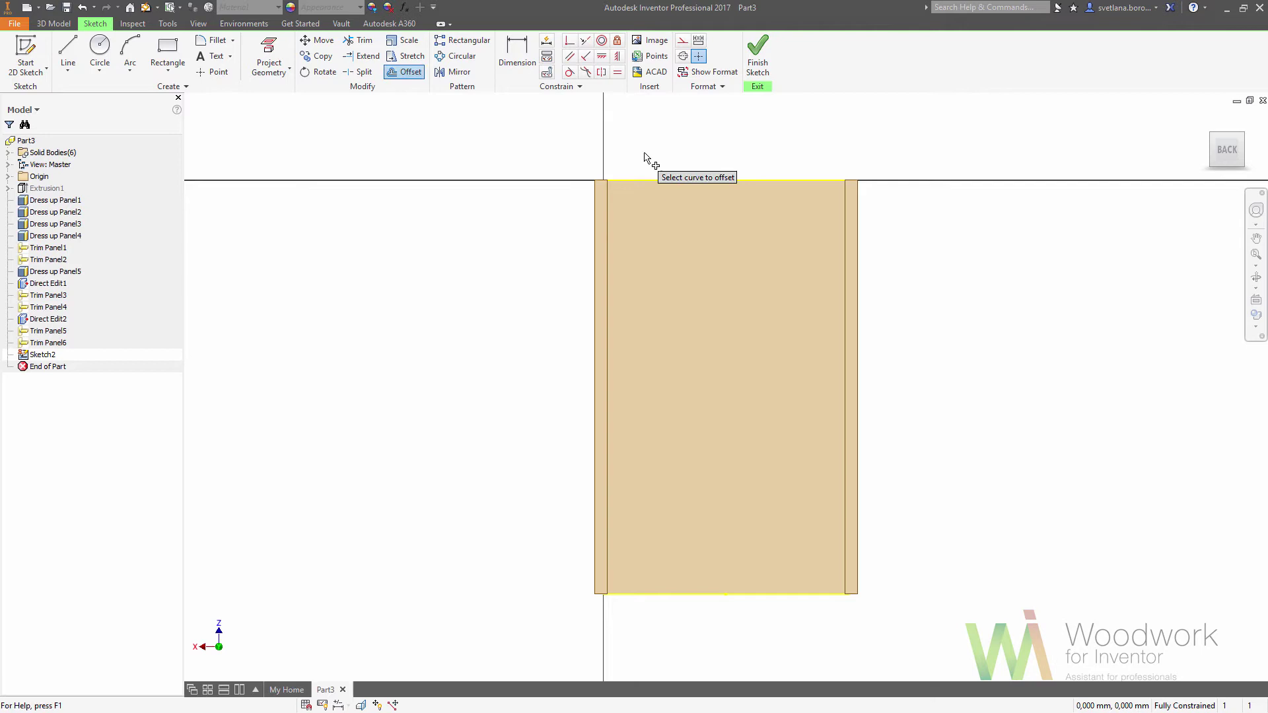
click(668, 183)
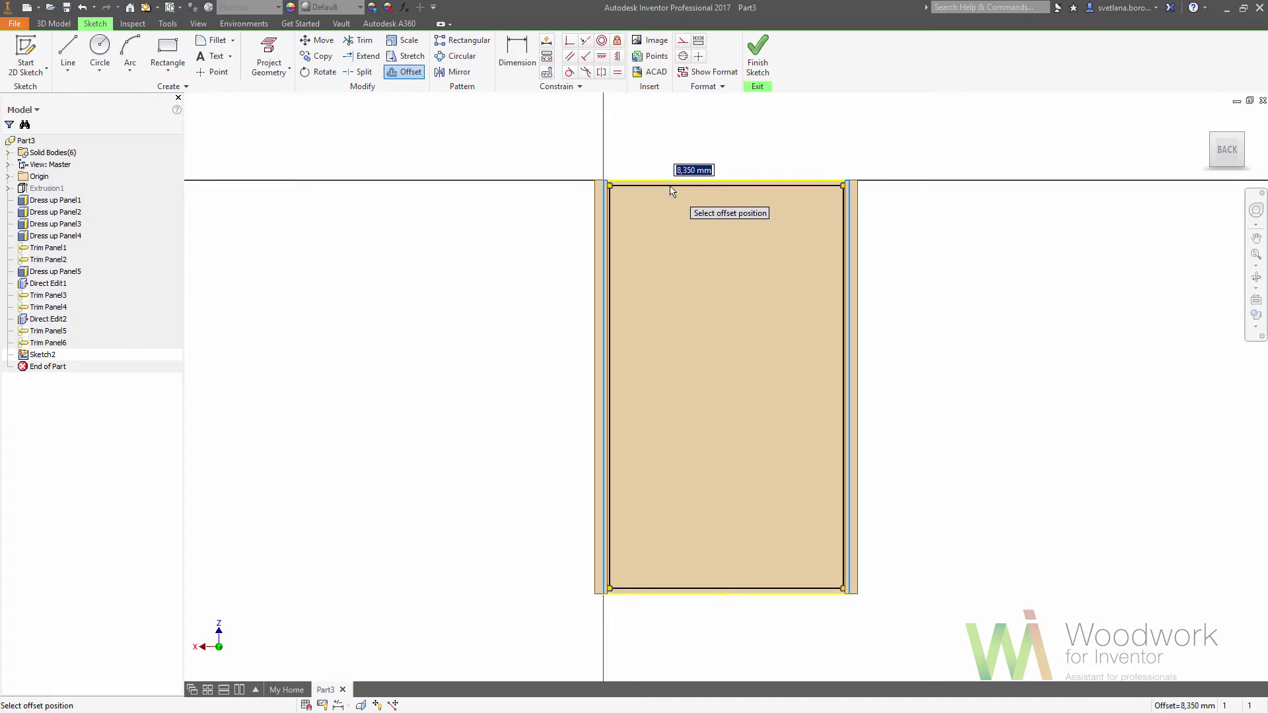
text(1)
key(Return)
click(755, 66)
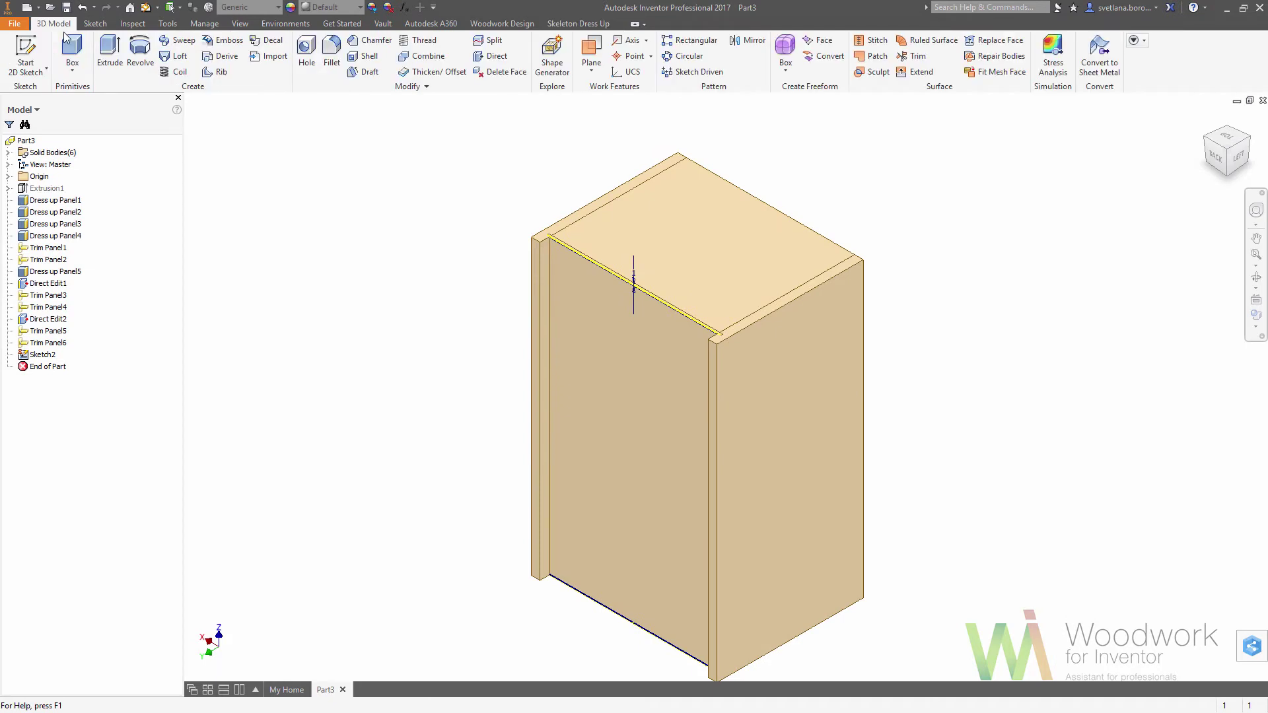
Extrude the offset Sketch2 profile with an All extent to create the Extrusion2 panel
click(102, 59)
click(562, 275)
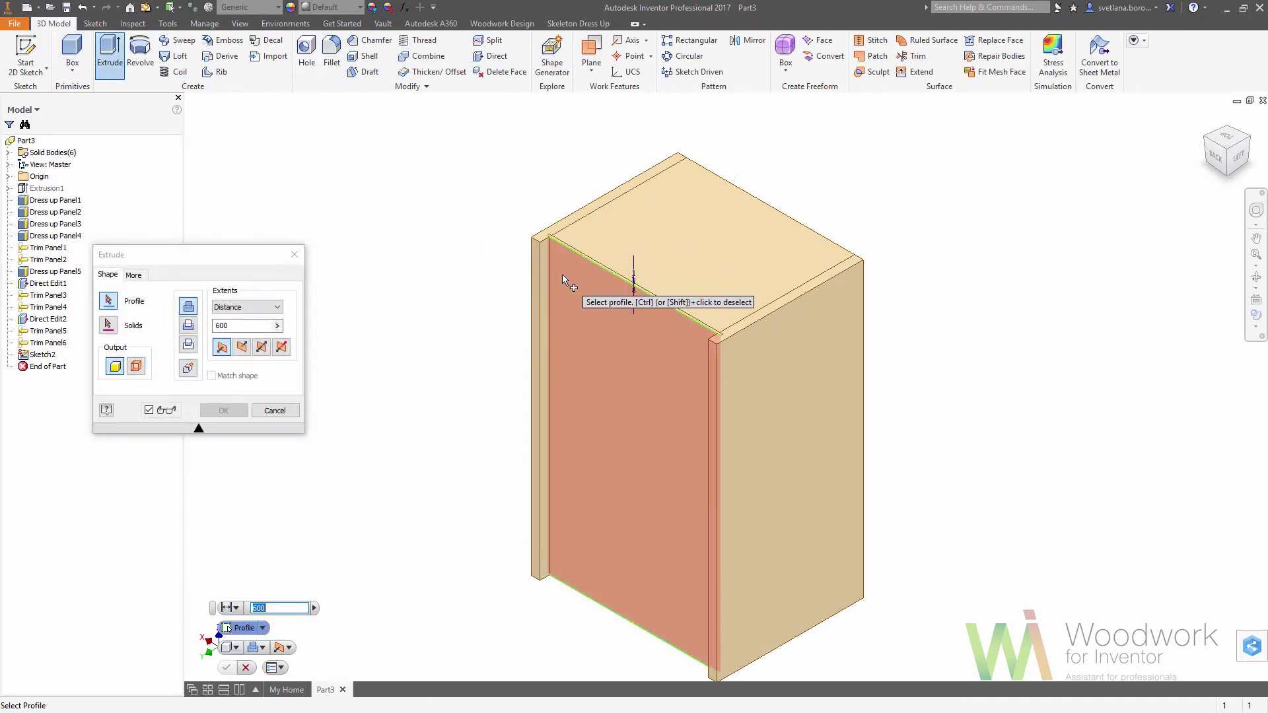
scroll(562, 275, down, 3)
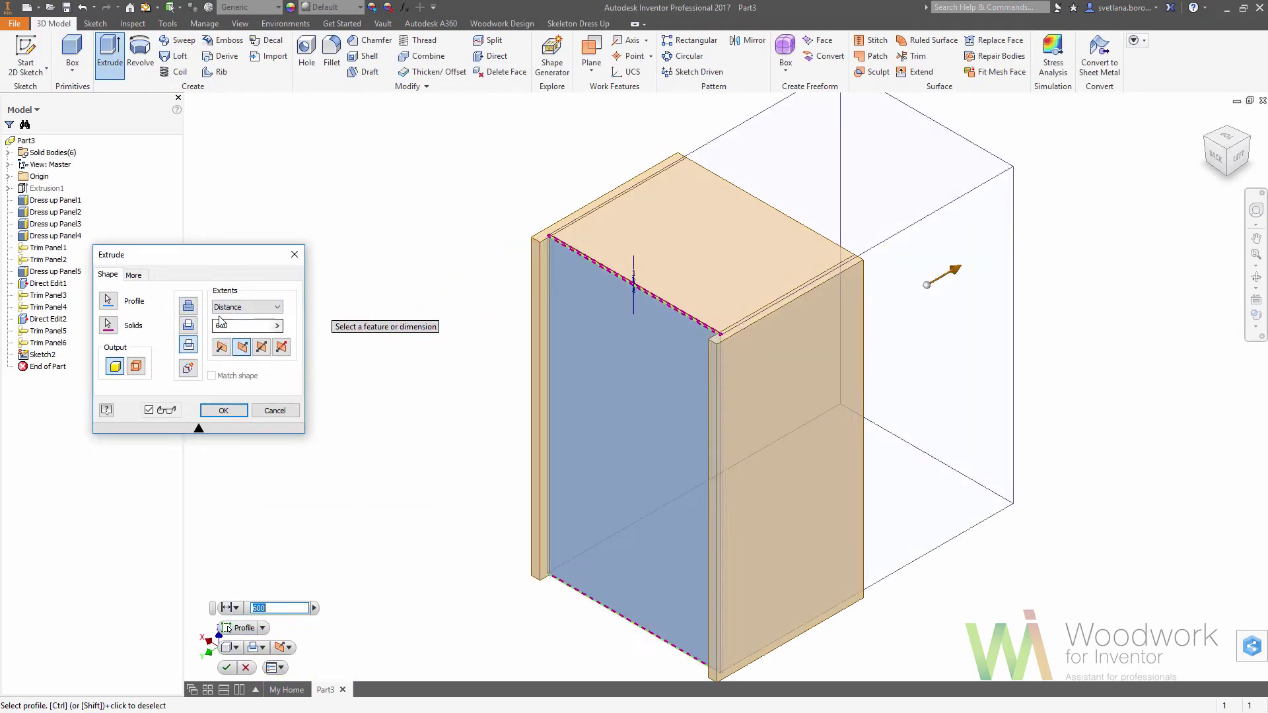
click(248, 307)
click(218, 353)
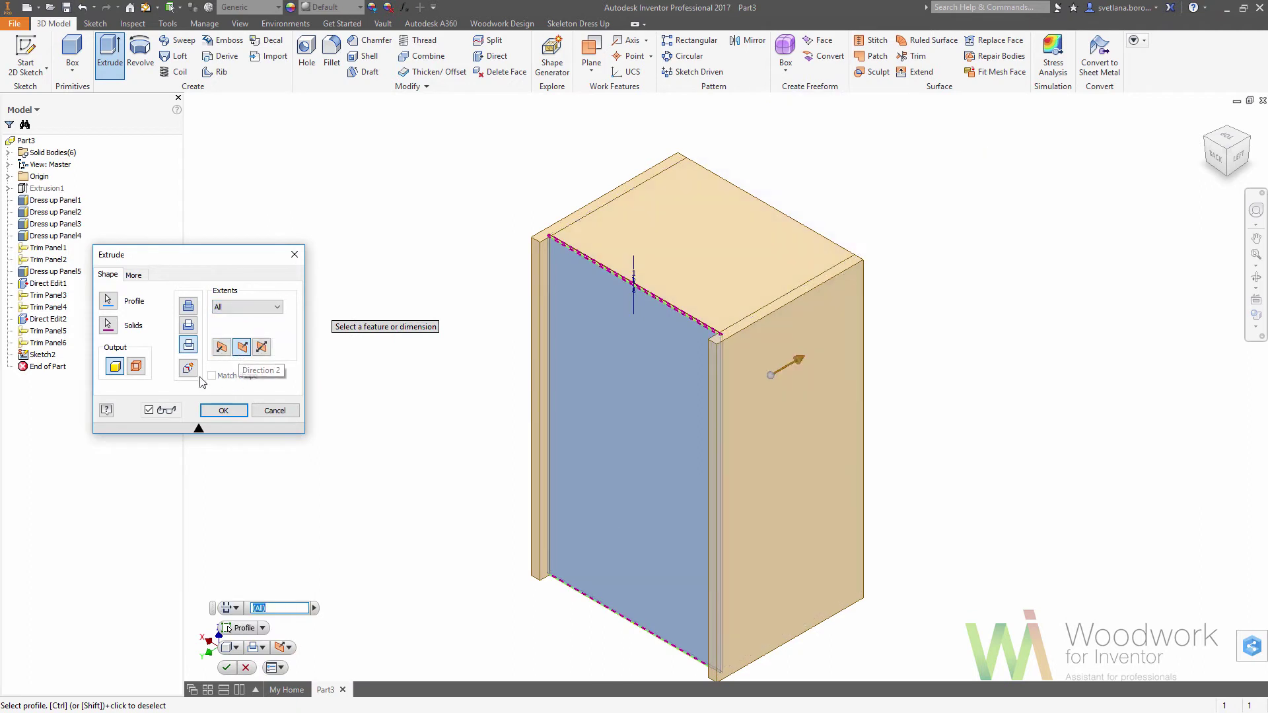
click(223, 412)
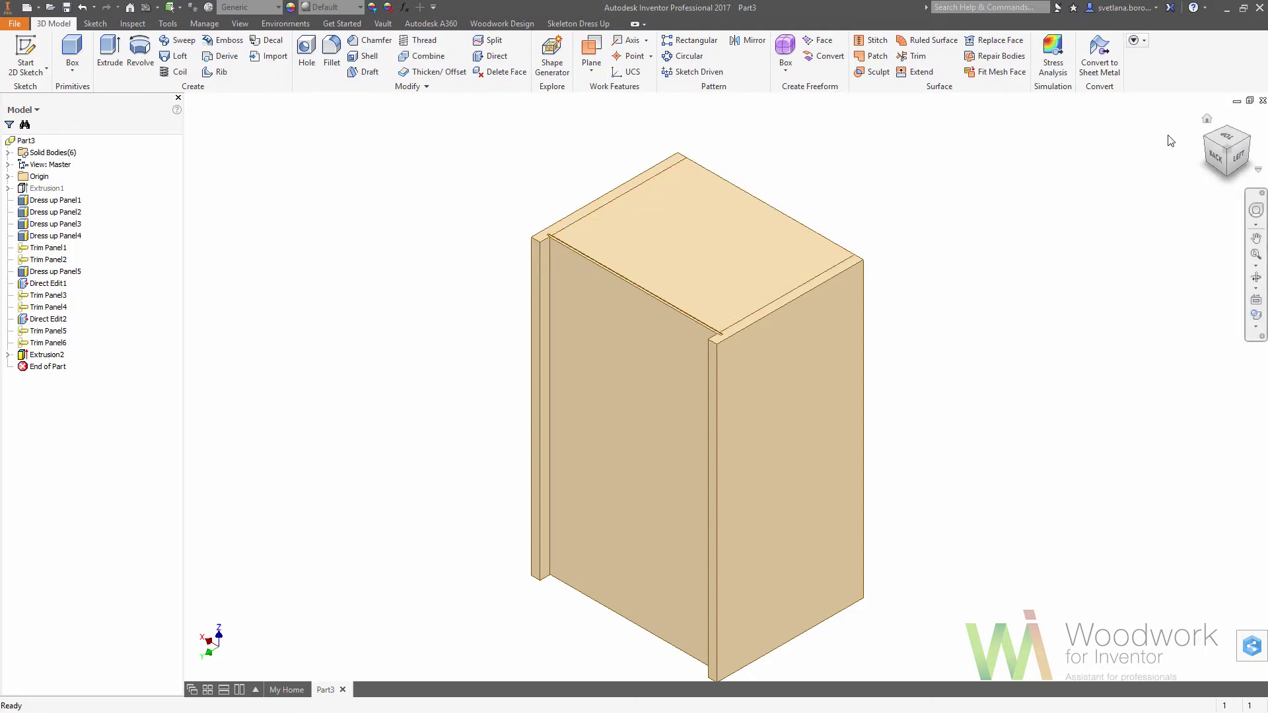
click(1206, 126)
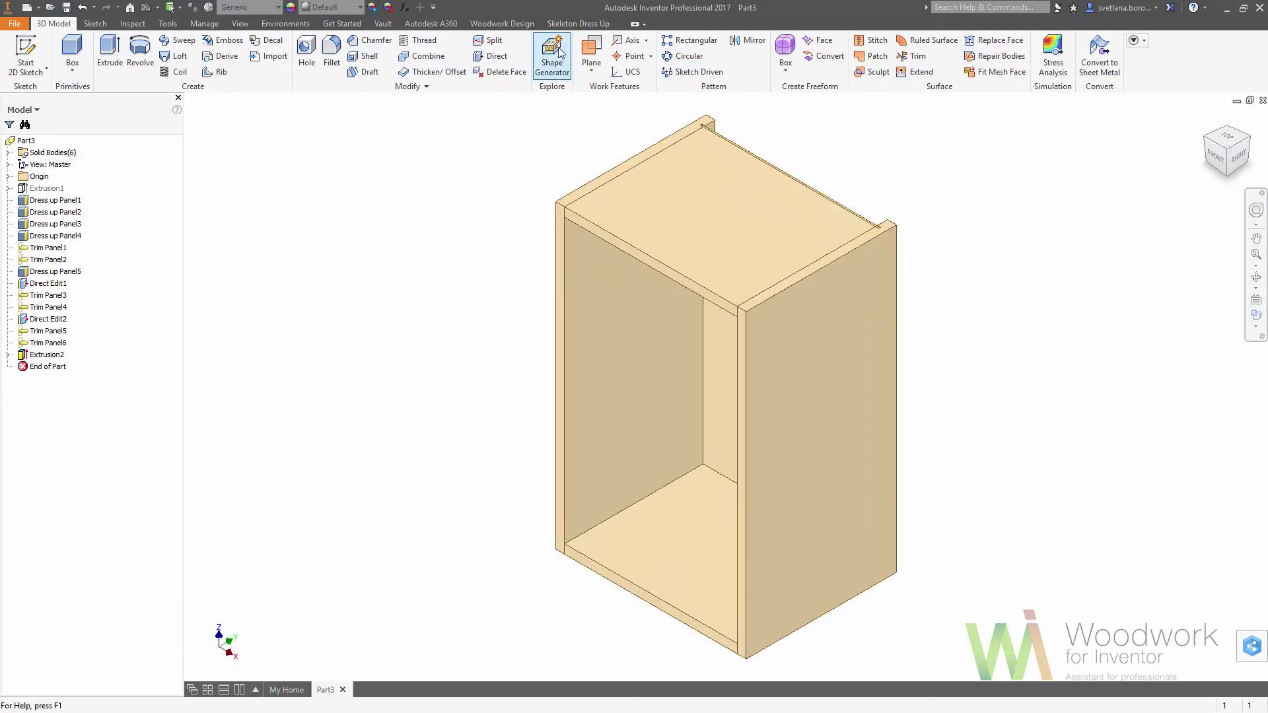
Add a unitless user parameter Shelf_quantity with value 2 ul
click(405, 8)
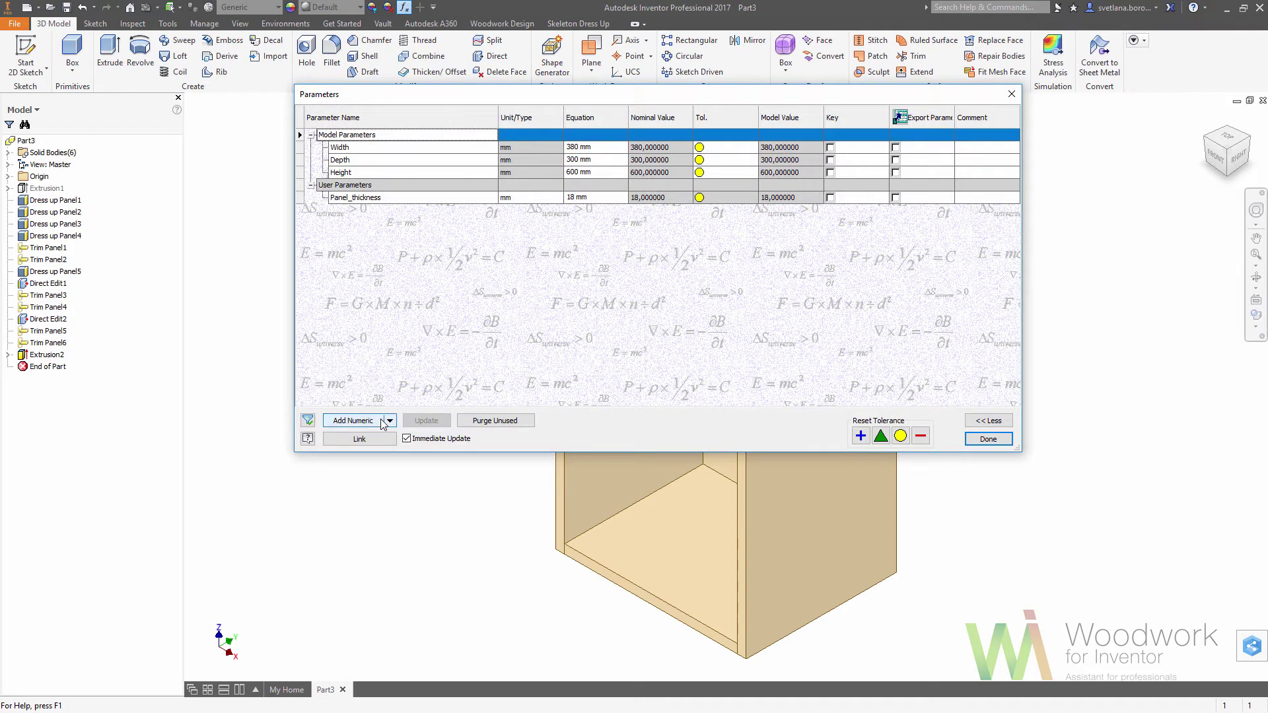
click(355, 420)
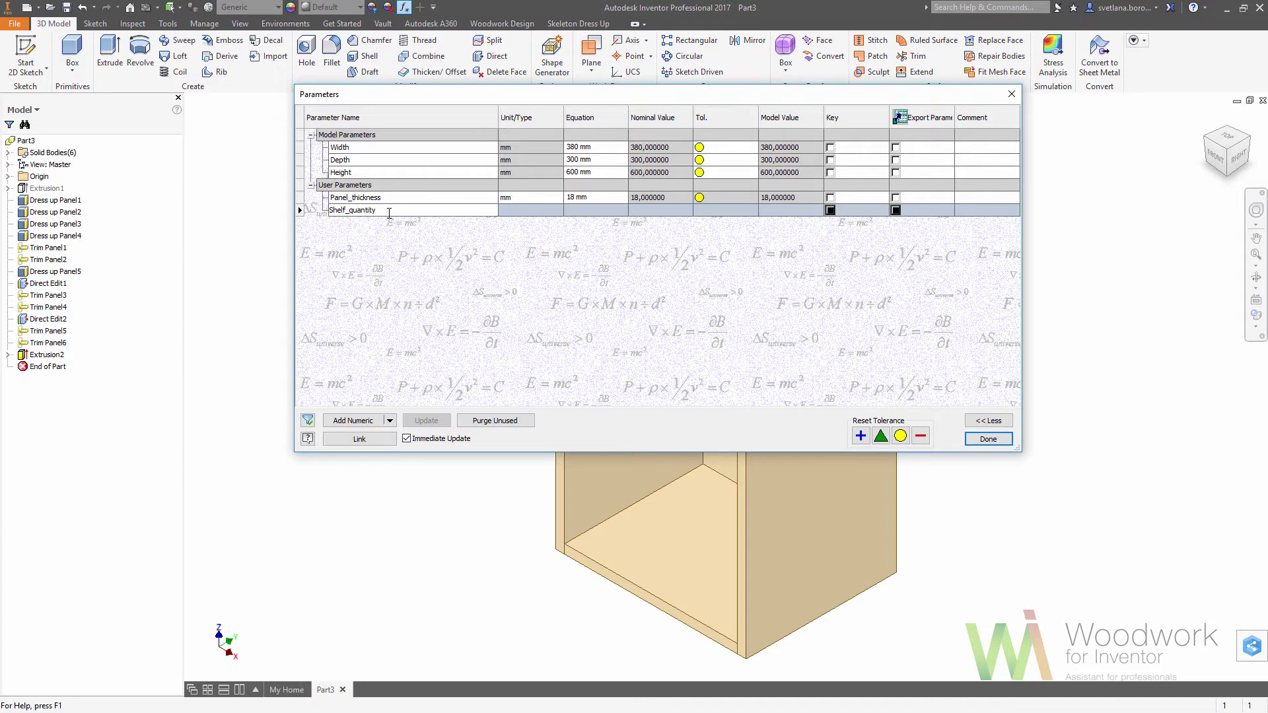
key(Return)
click(557, 210)
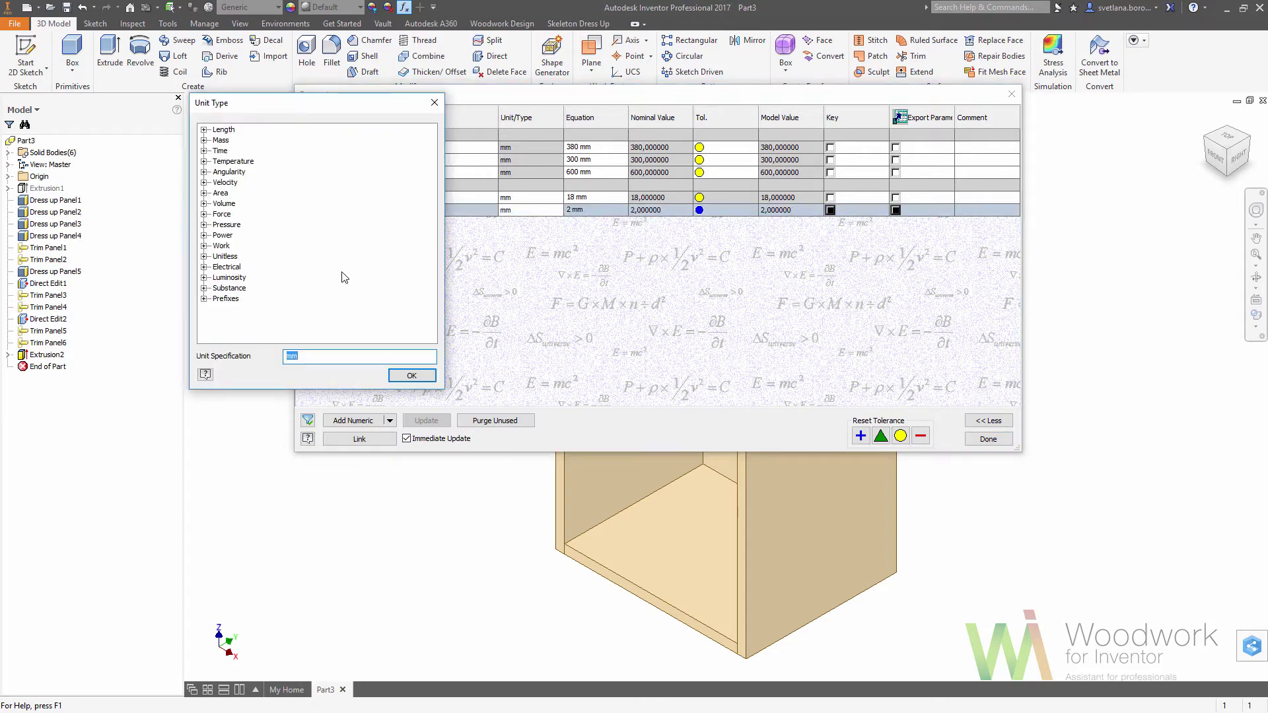
click(204, 257)
double_click(228, 267)
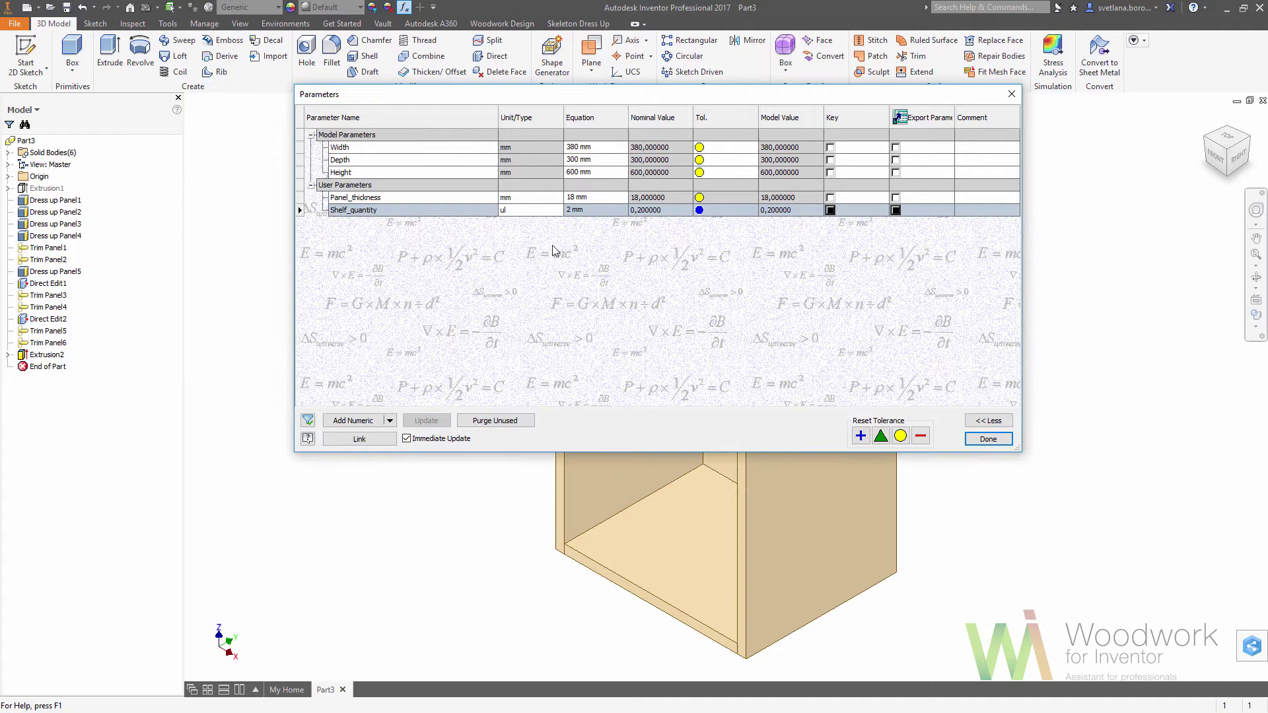
click(593, 214)
text(2)
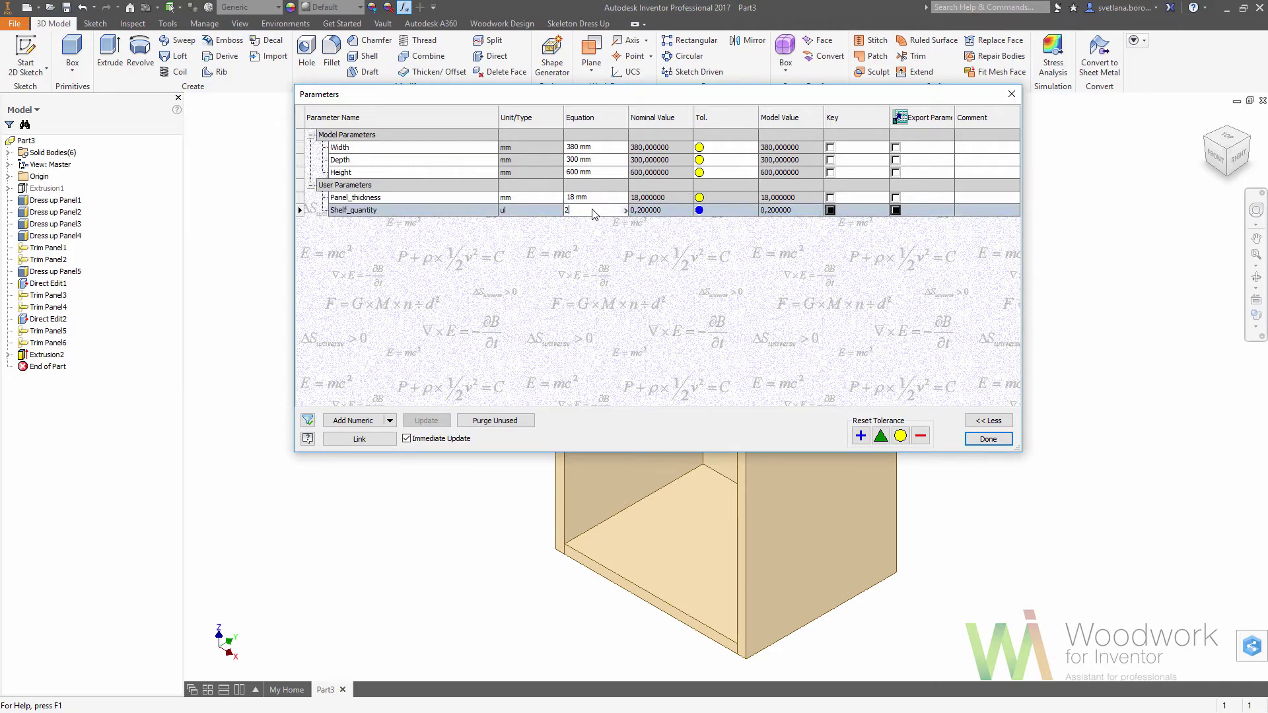
key(Return)
Add user parameter Shelf_position as a formula using Panel_thickness and Shelf_quantity+1 (188 mm)
click(374, 420)
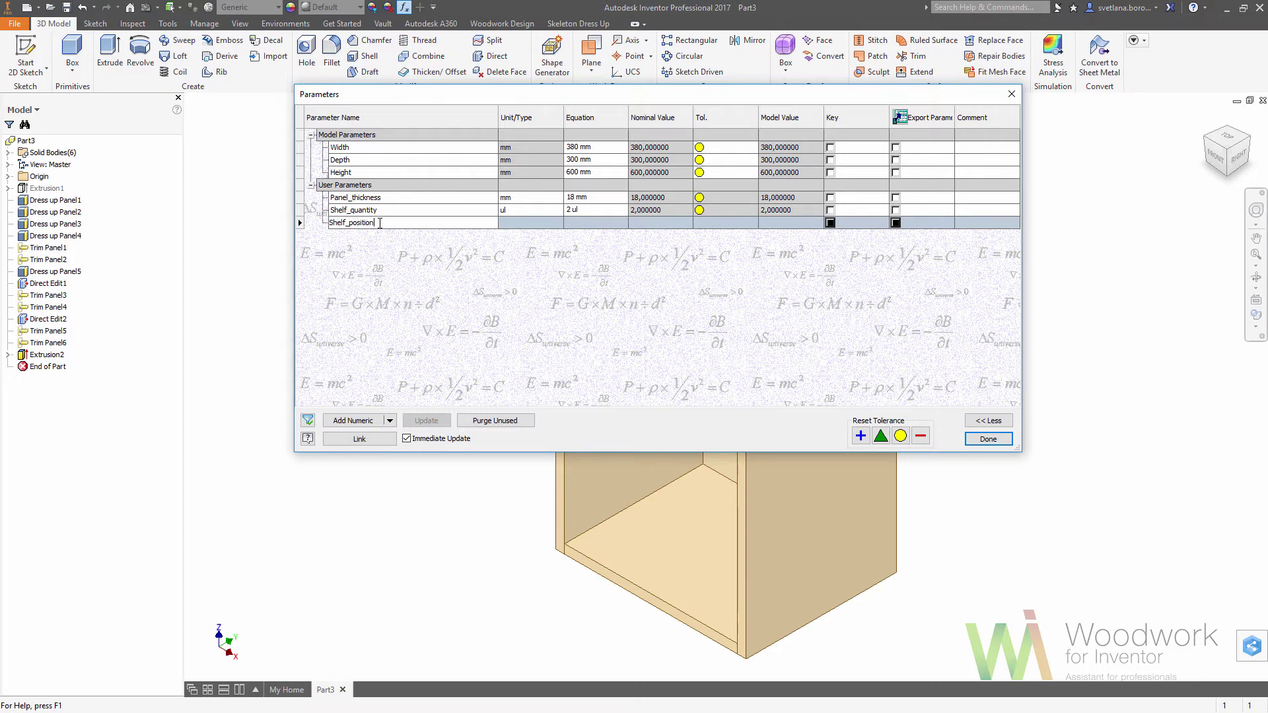
text(Shelf_position)
key(Return)
click(586, 222)
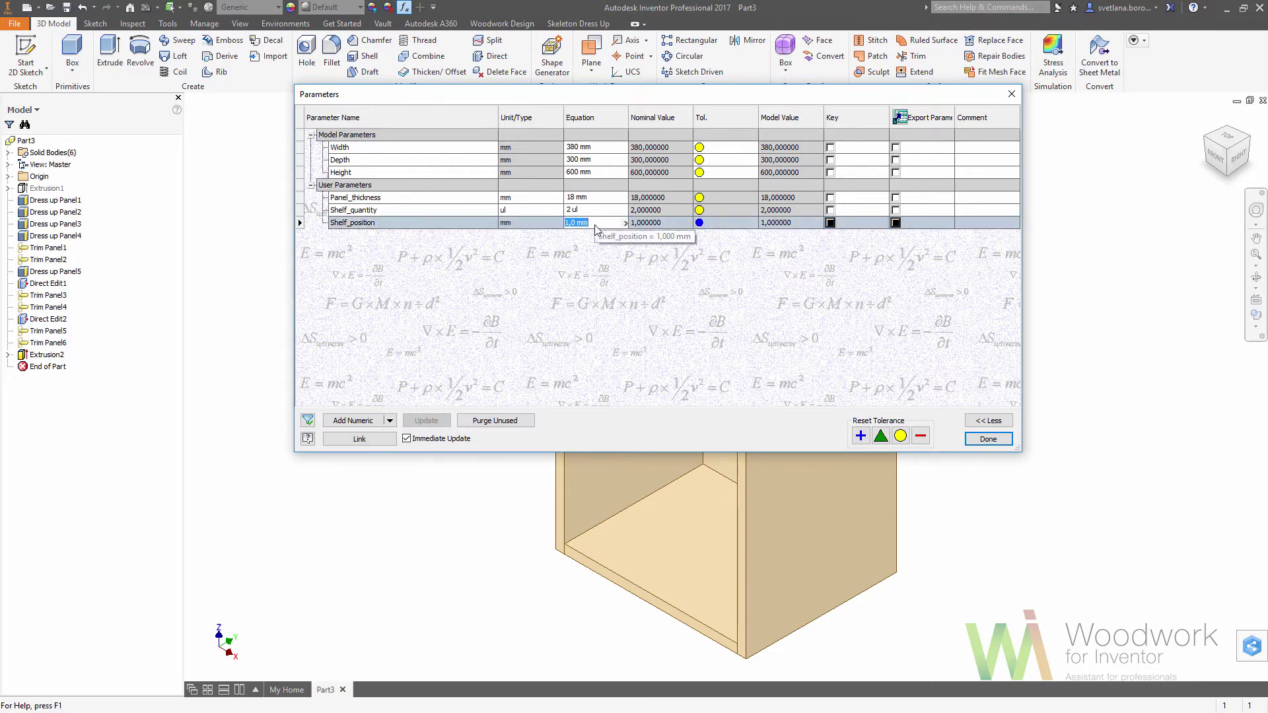
text(H)
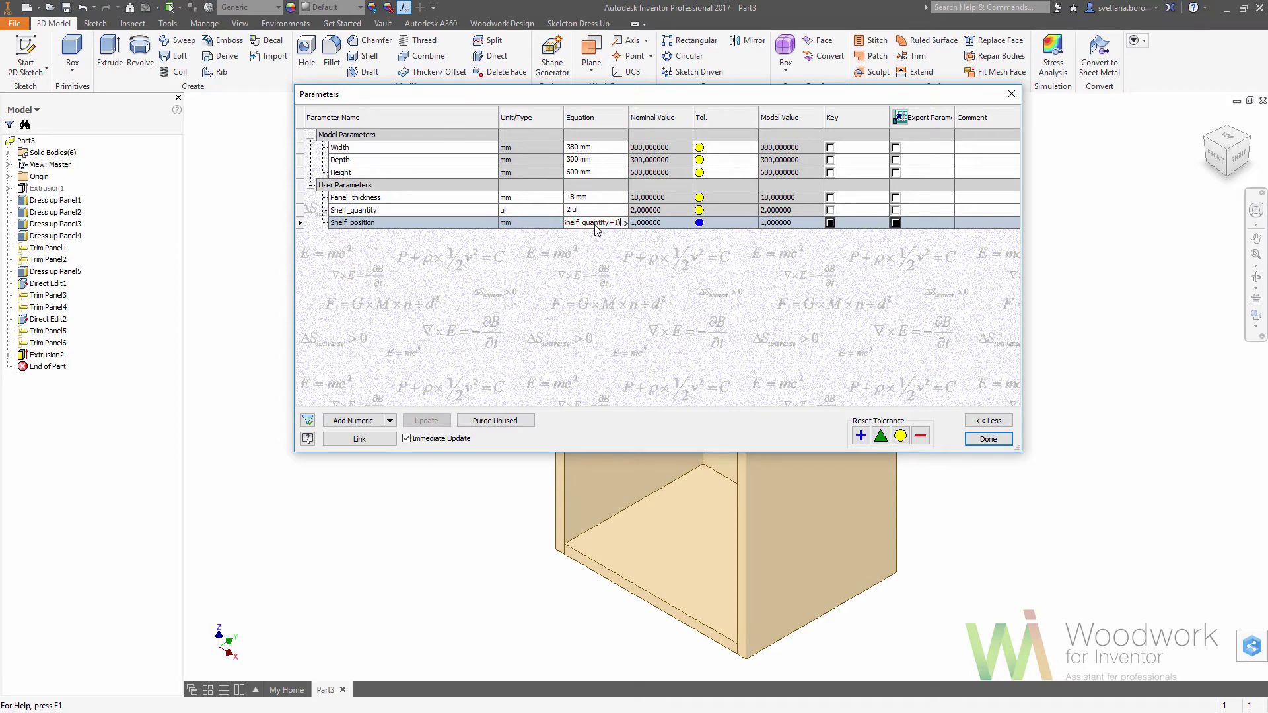
key(Return)
click(969, 439)
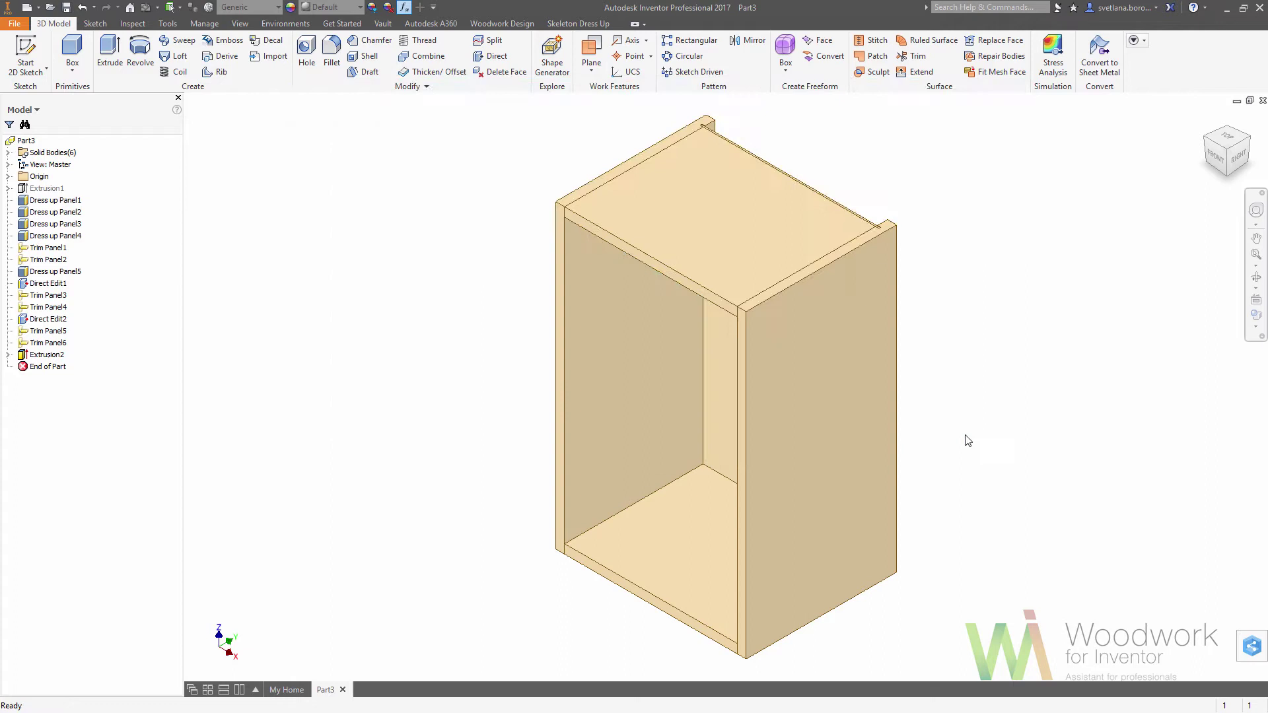
Clone the bottom panel into a shelf with offset Shelf_position and thickness Panel_thickness
click(562, 23)
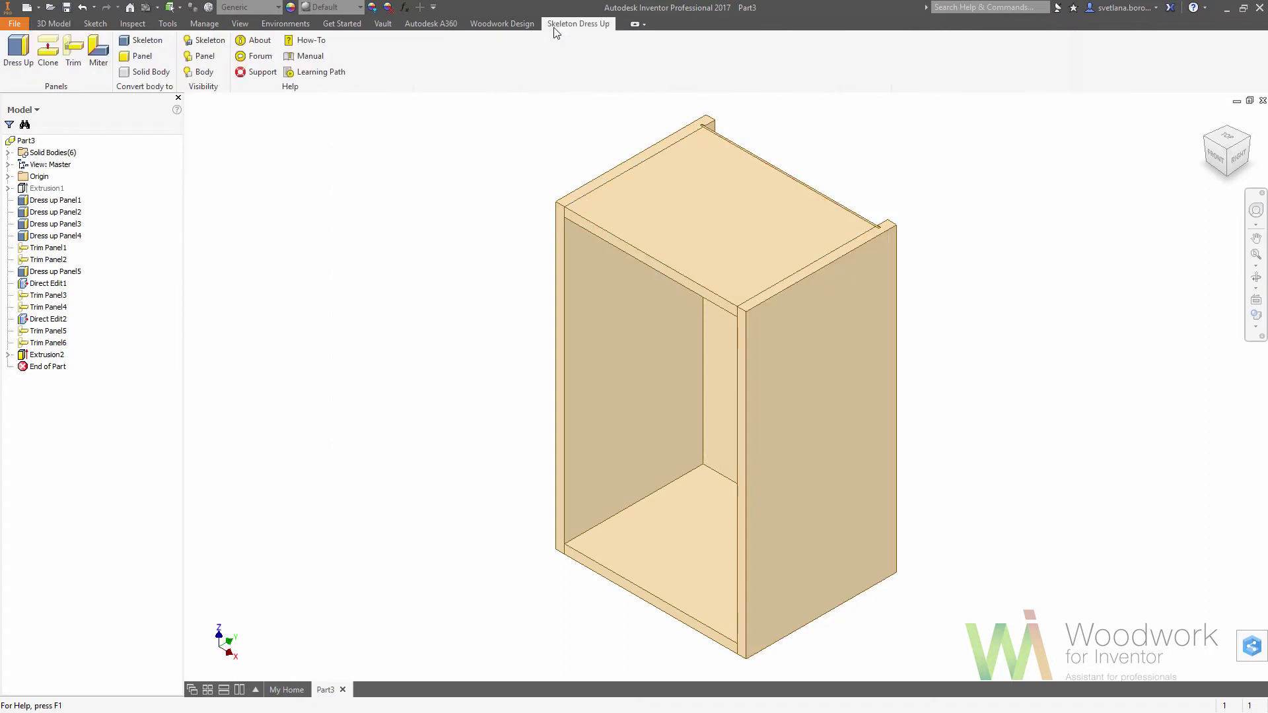
click(47, 49)
click(672, 535)
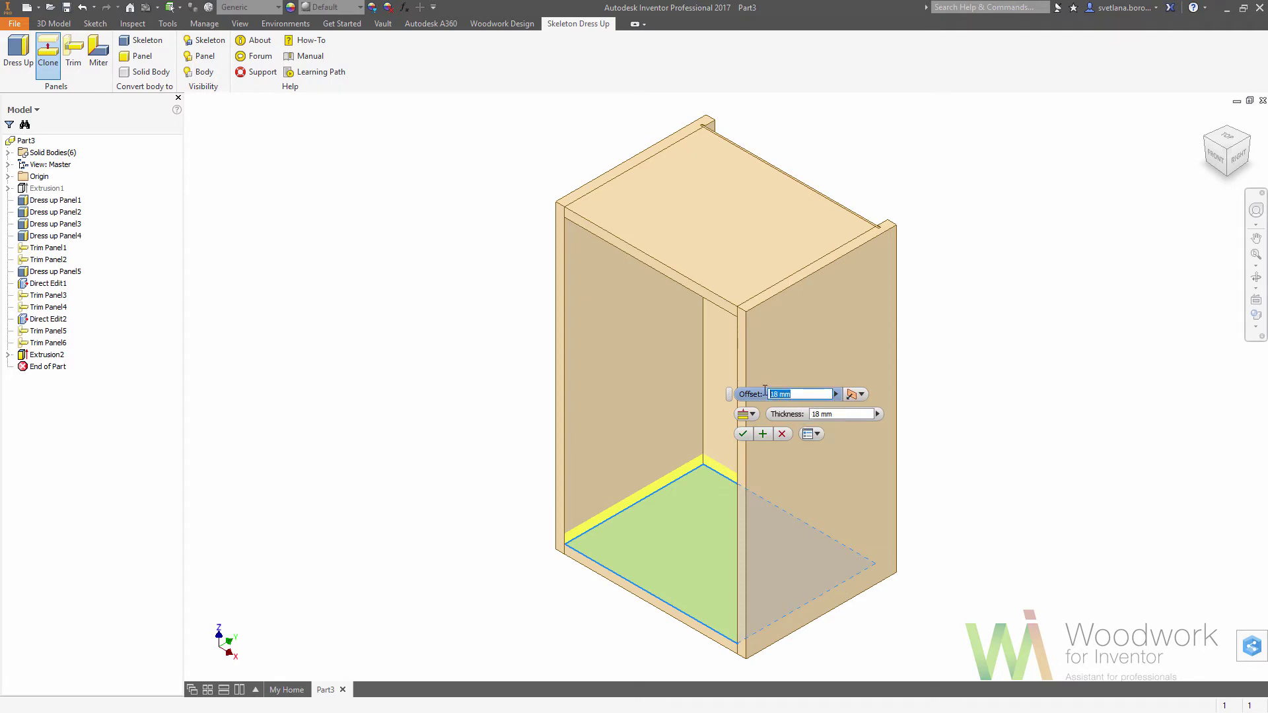
text(5)
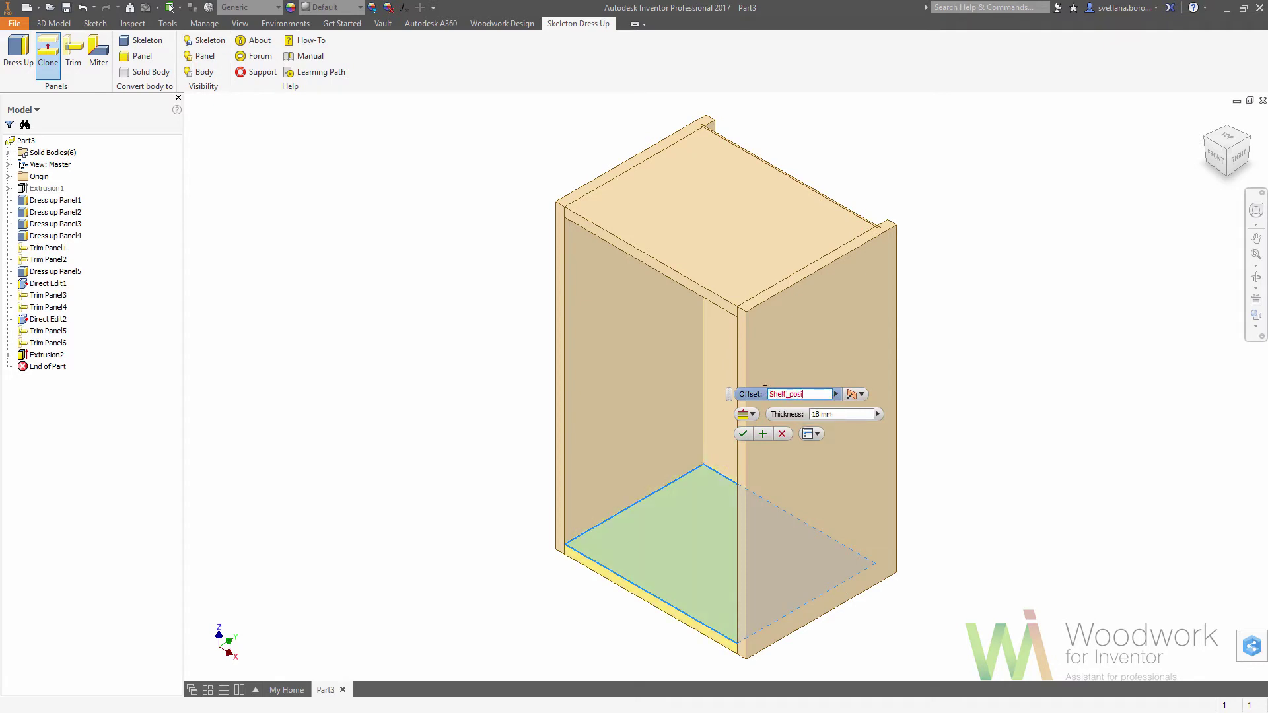
text(helf_position)
click(802, 414)
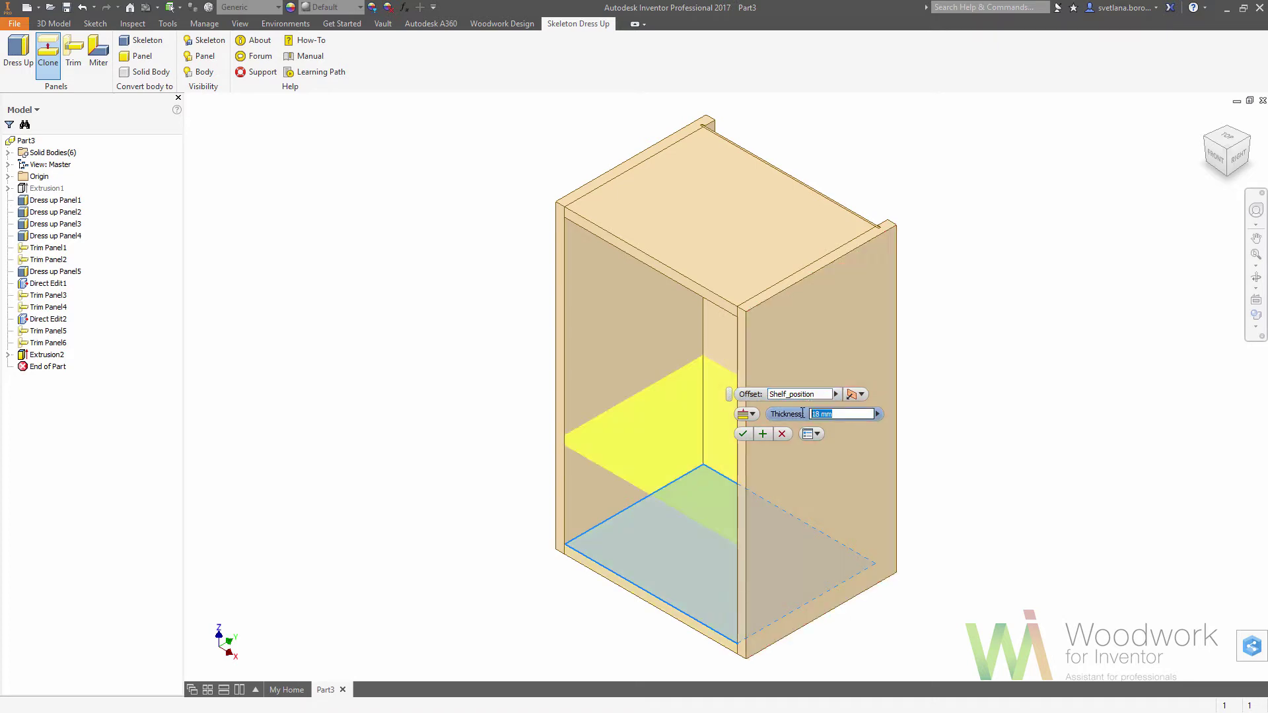
text(Panel_)
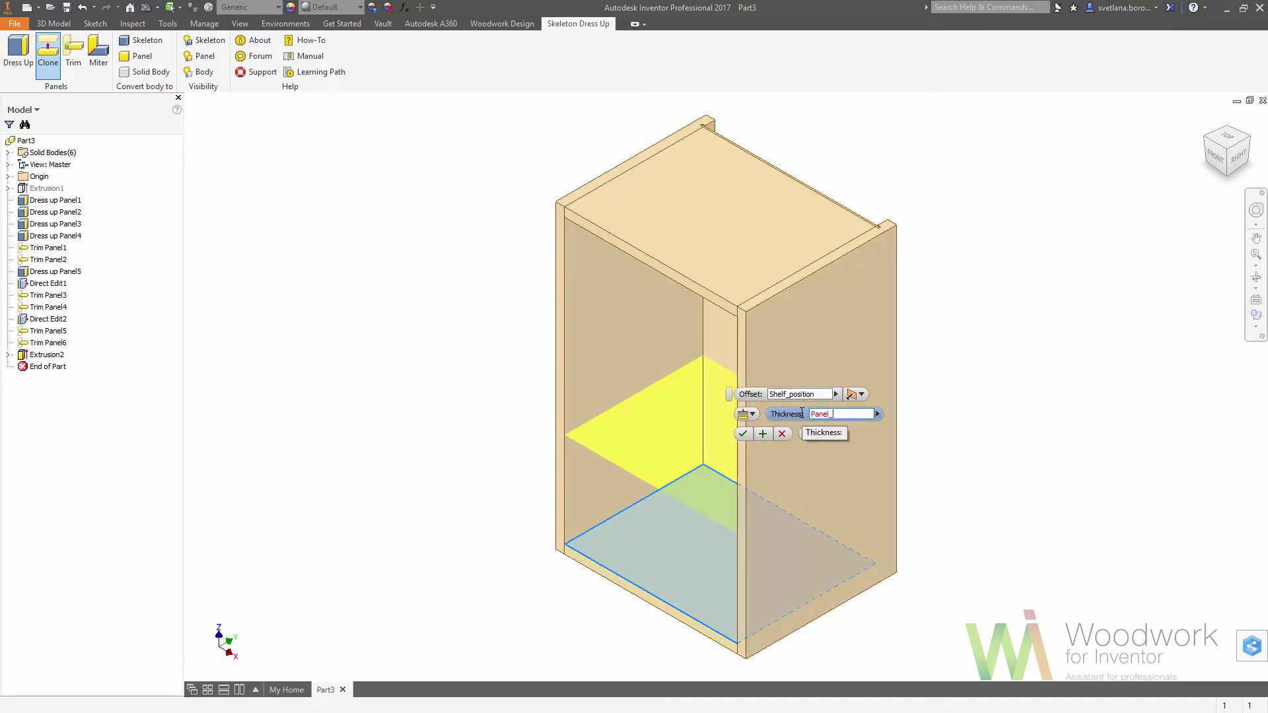
text(thickness)
click(744, 434)
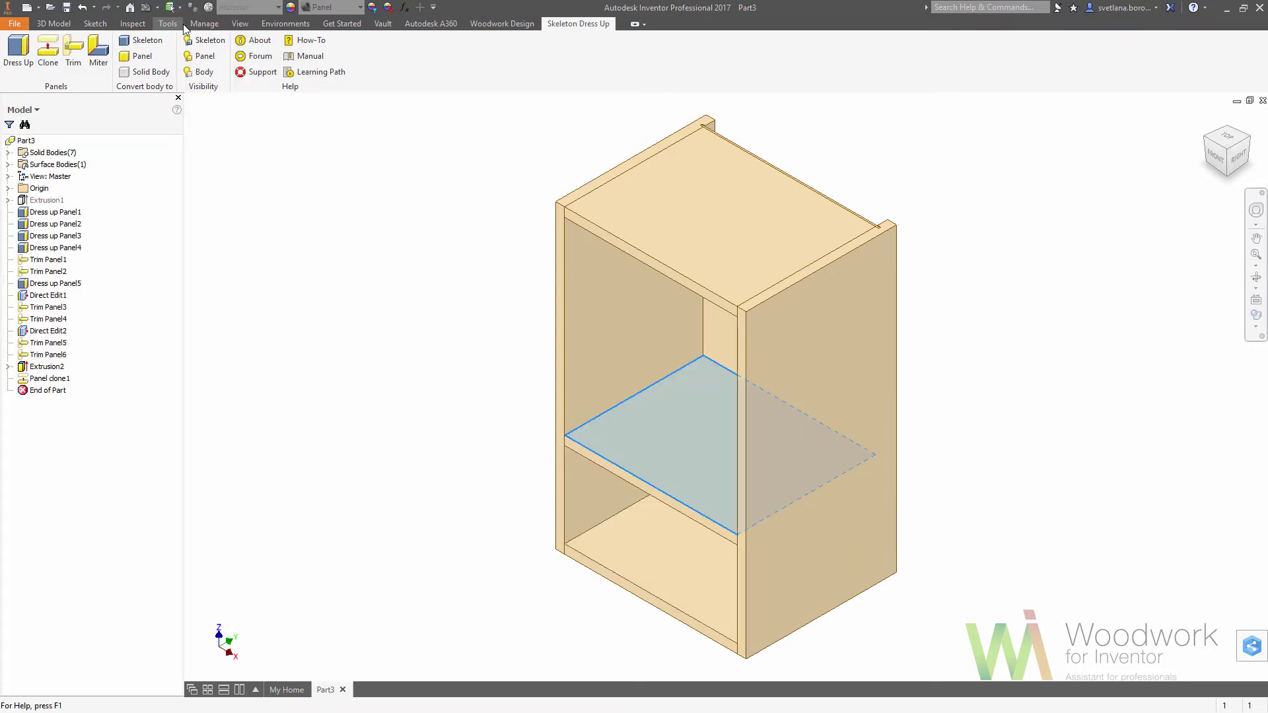
Hide all bodies except the shelf and start a Direct Edit move on its faces
right_click(680, 454)
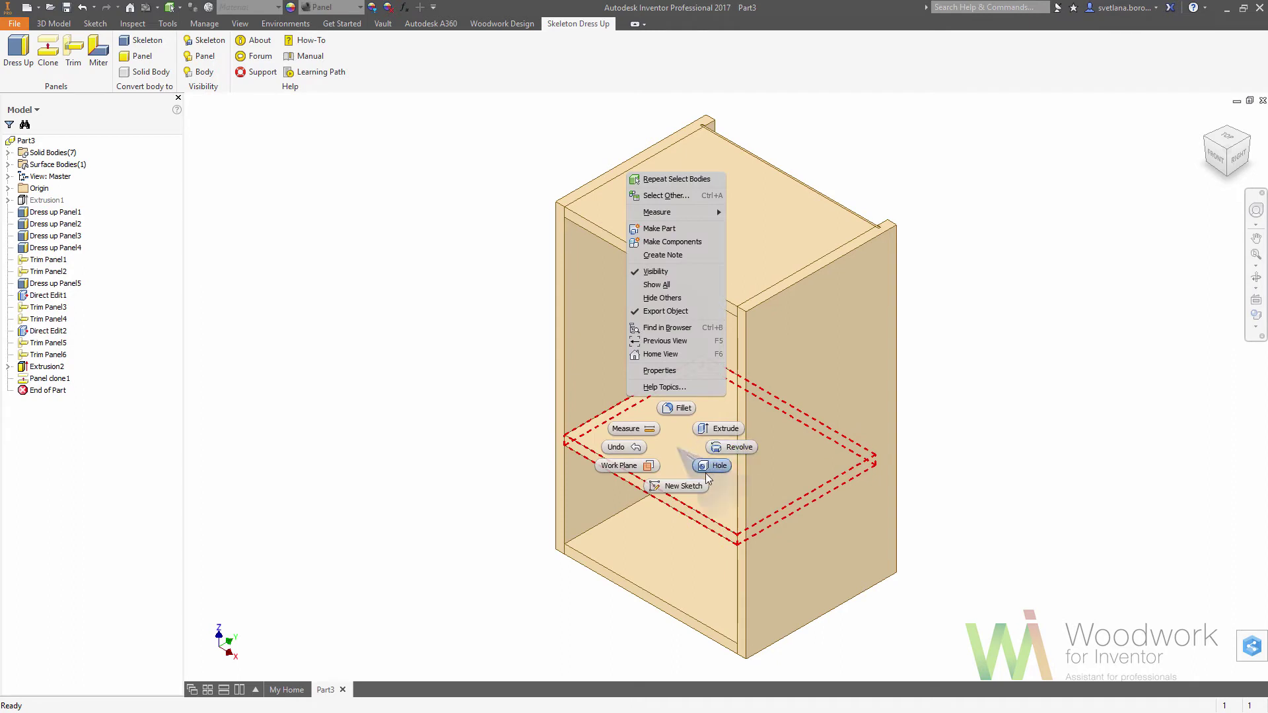
click(674, 298)
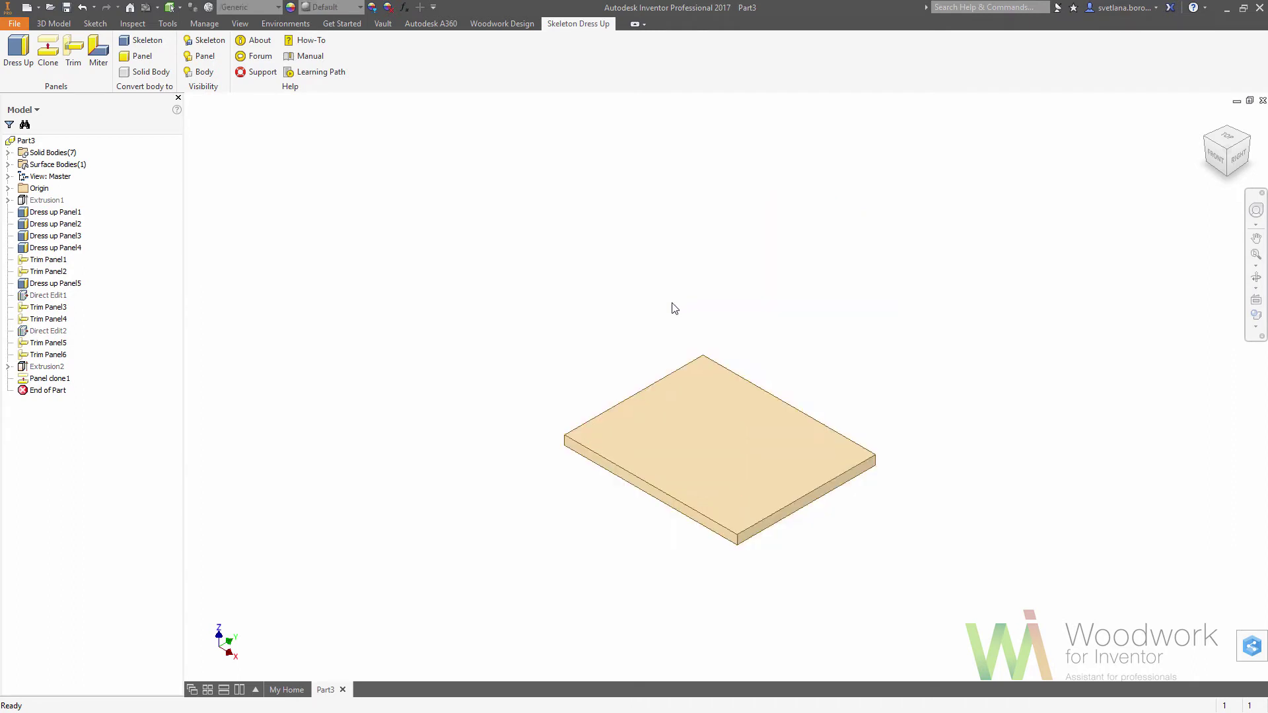
click(53, 23)
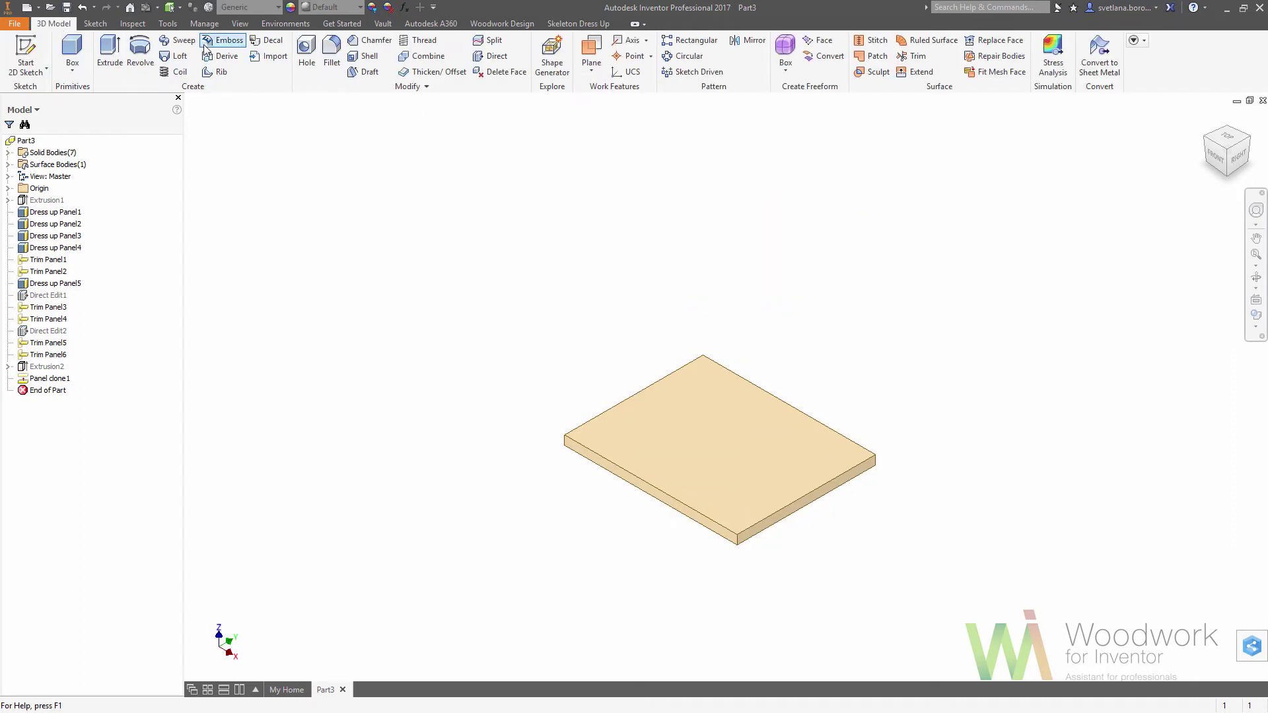
click(492, 56)
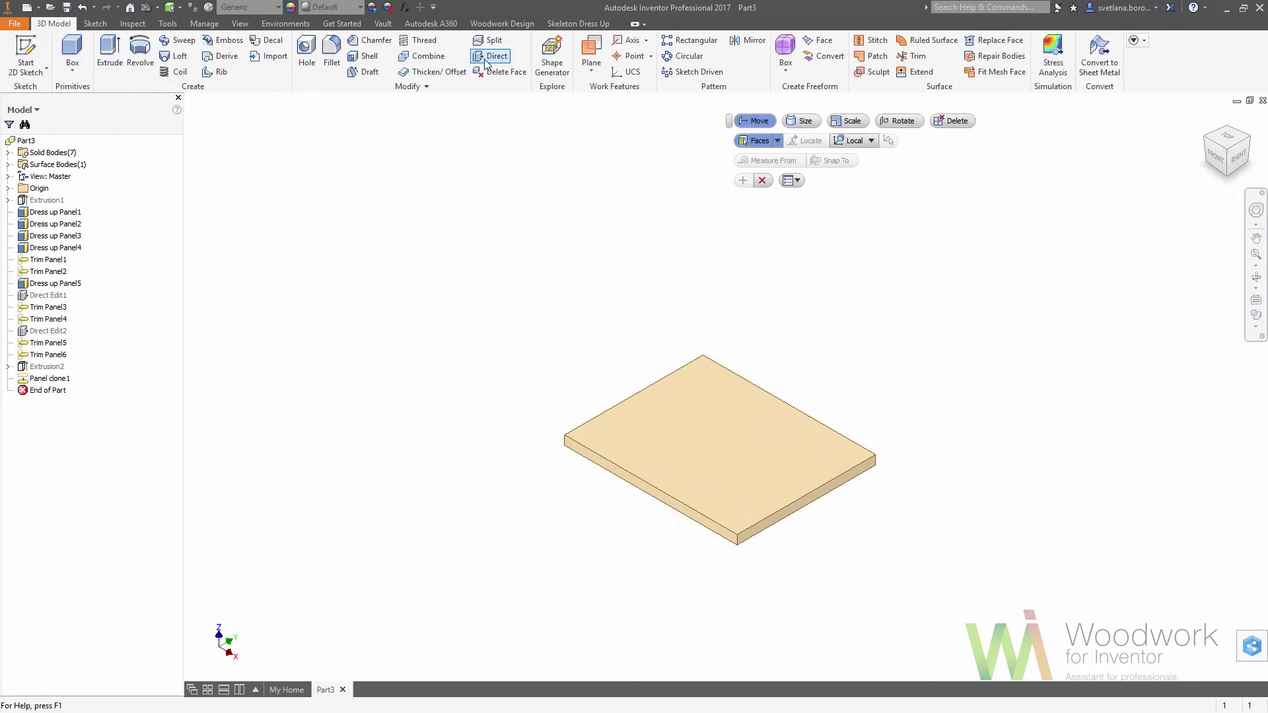
click(817, 507)
drag(823, 512, 810, 509)
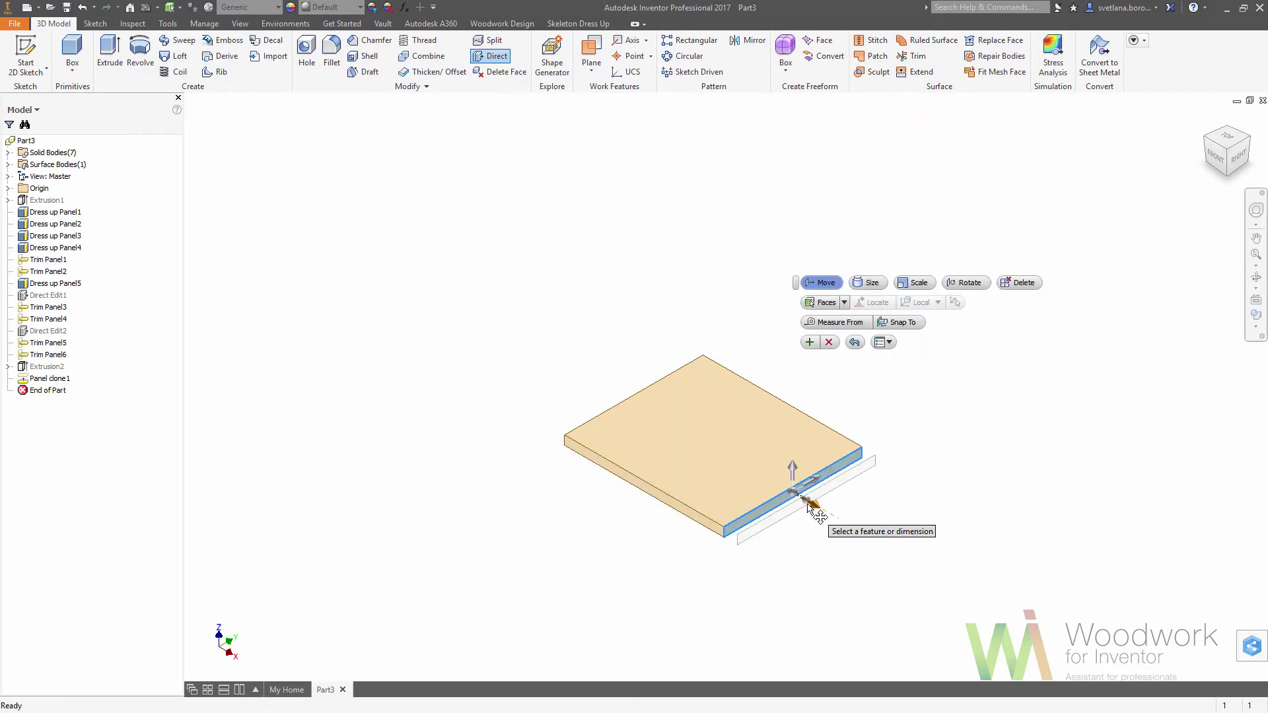
key(ctrl+z)
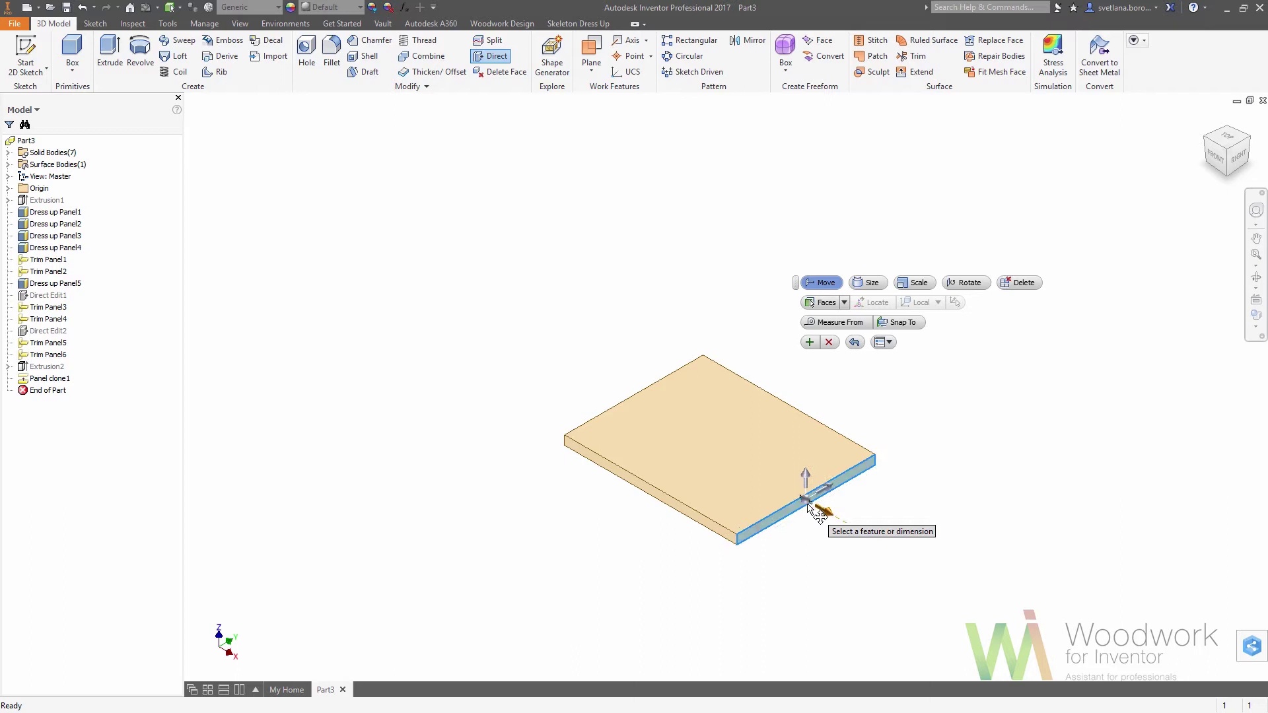
key(Return)
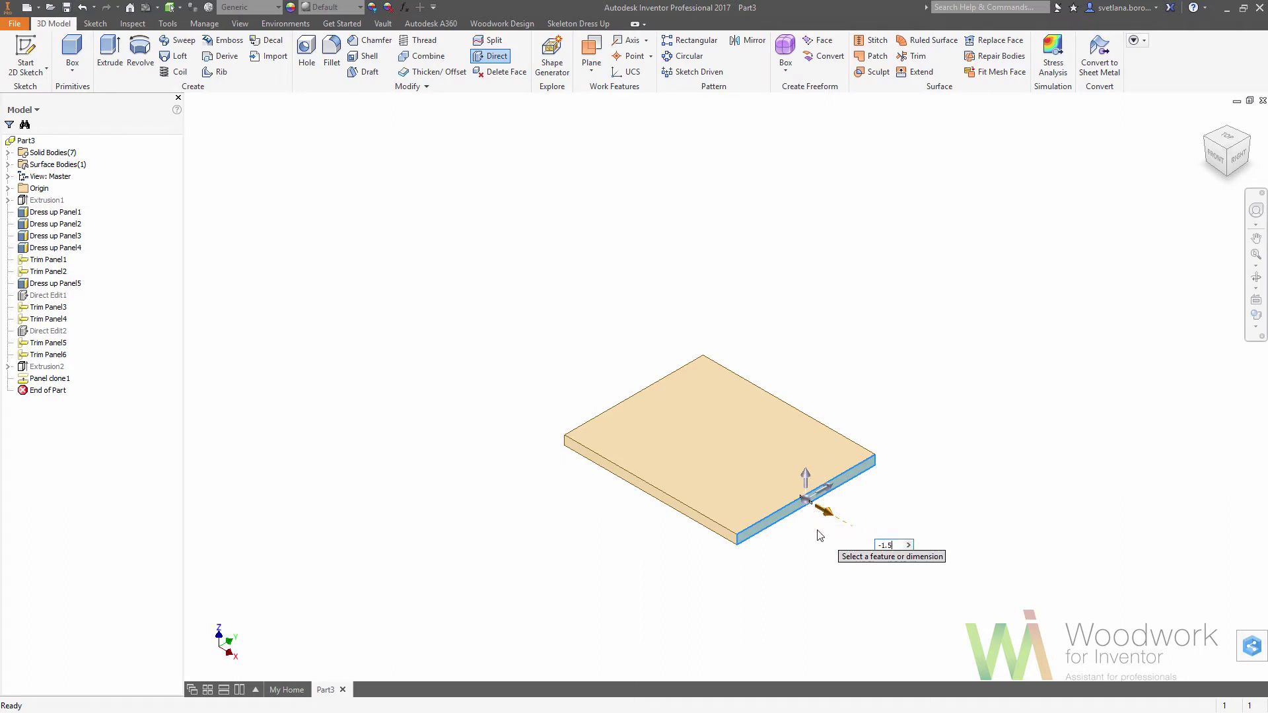
Move the shelf's front side face by -1.5 mm and its right side face by -20 mm
click(1208, 143)
click(613, 456)
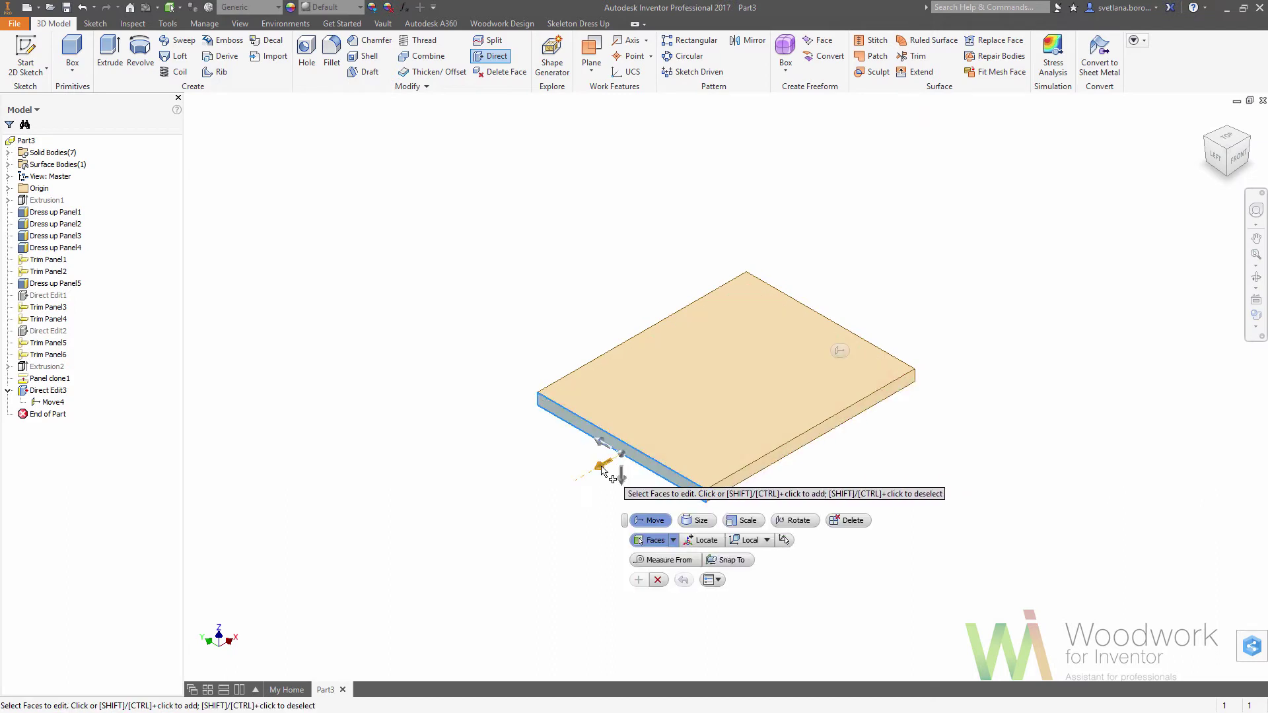
drag(606, 464, 611, 464)
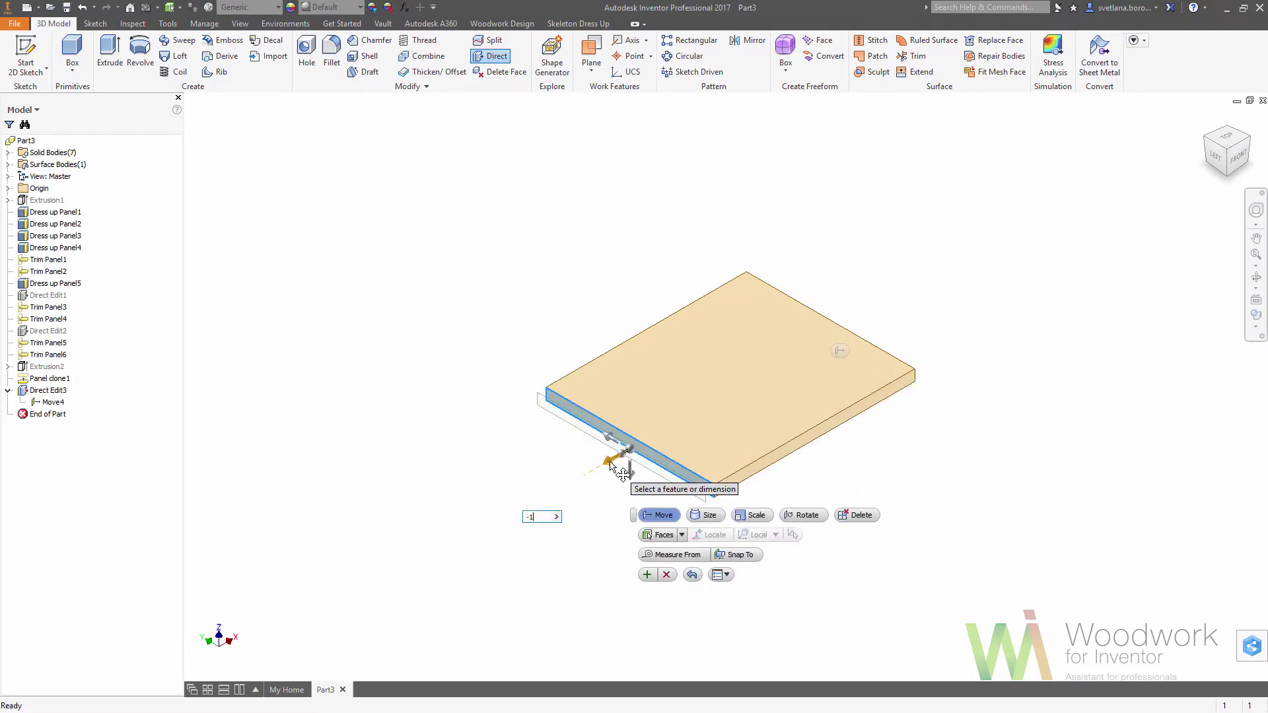
text(-1.5)
key(Return)
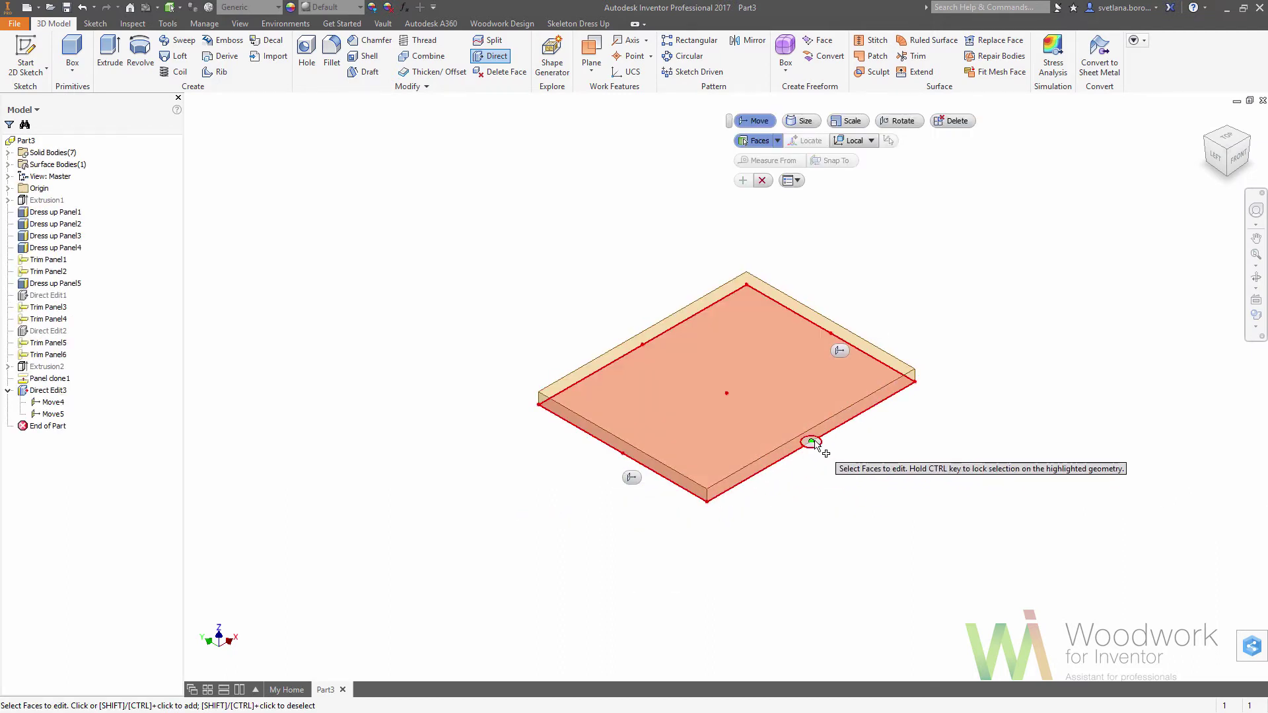
click(818, 433)
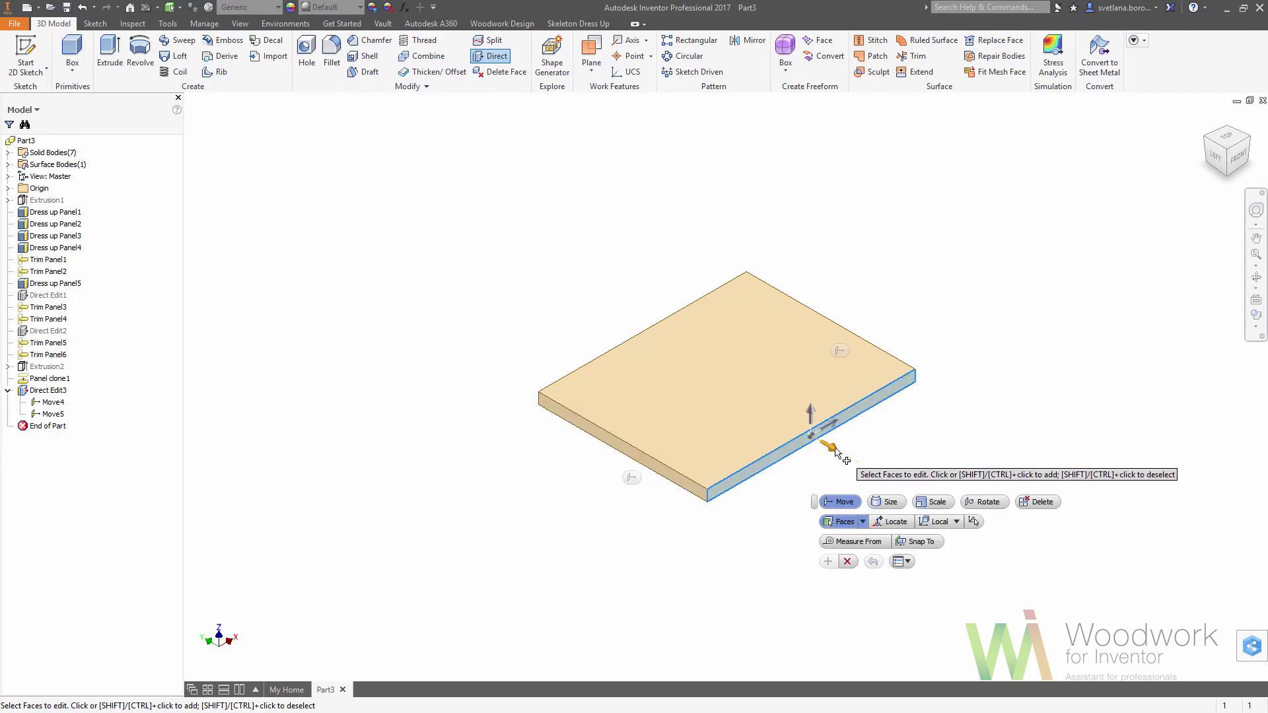
drag(825, 429, 834, 454)
text(-20)
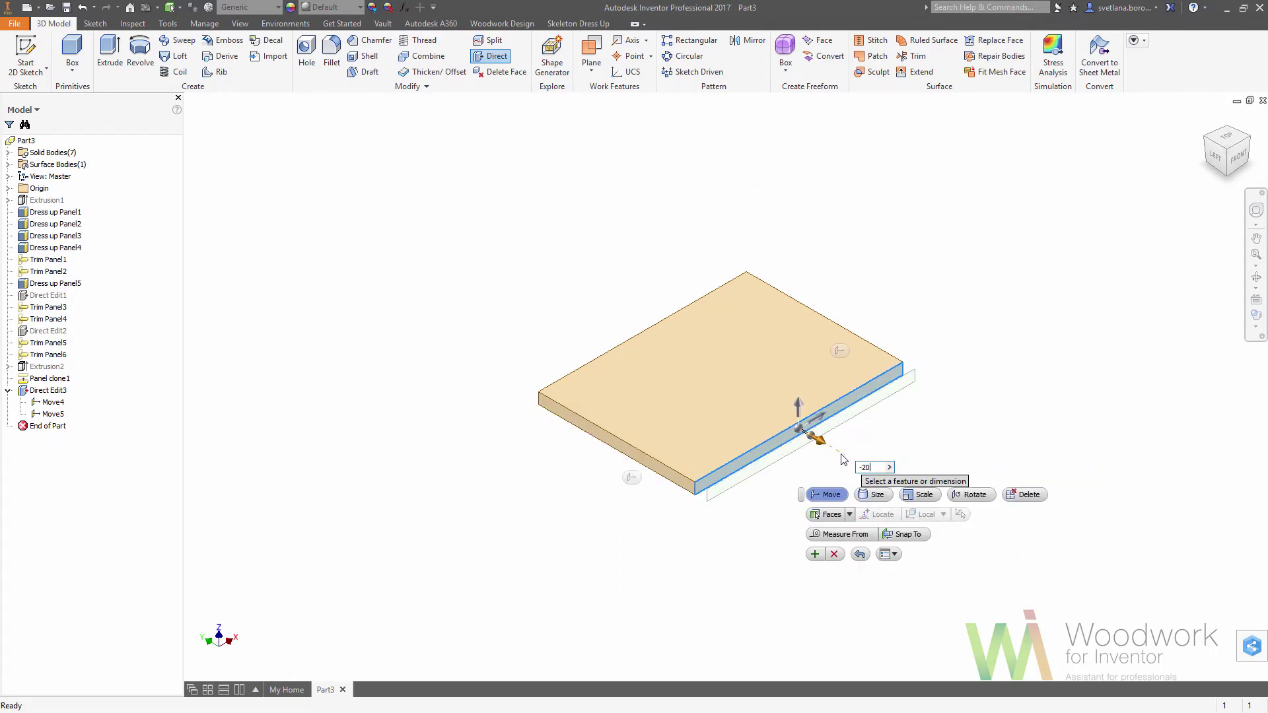
key(Return)
key(Escape)
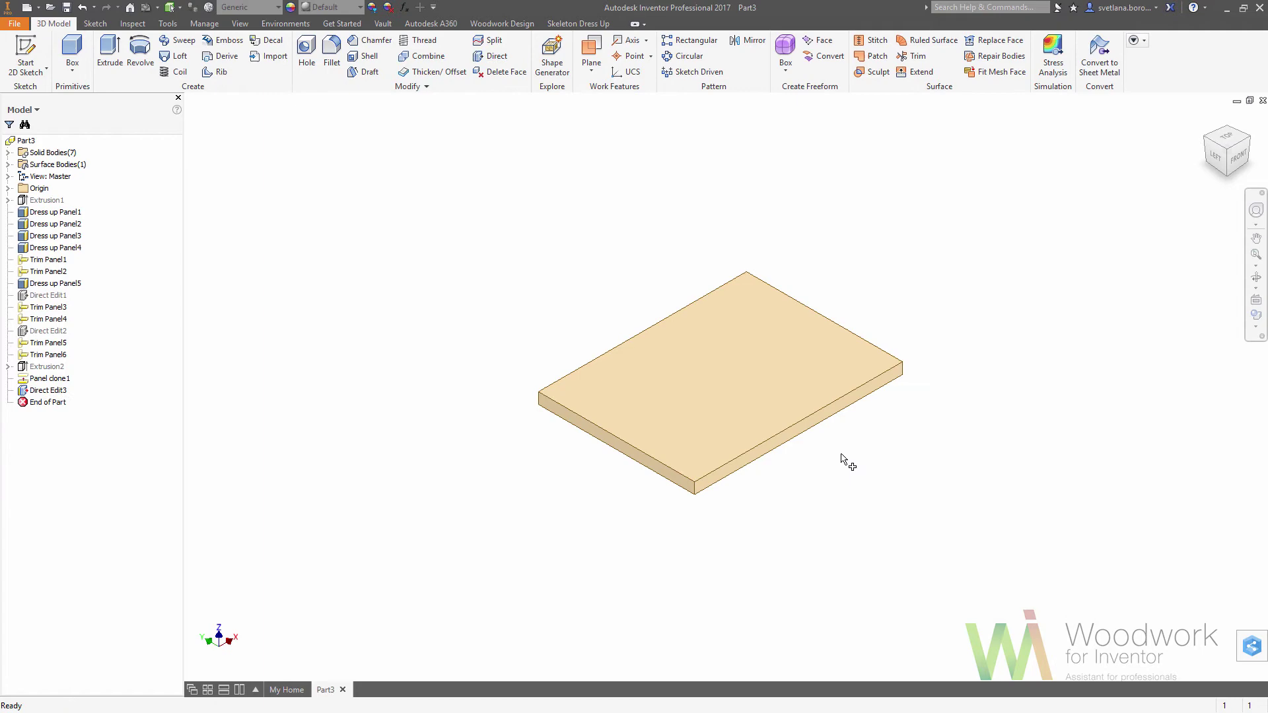
Show all hidden cabinet panels and return to the isometric home view
right_click(726, 366)
click(718, 503)
click(1208, 119)
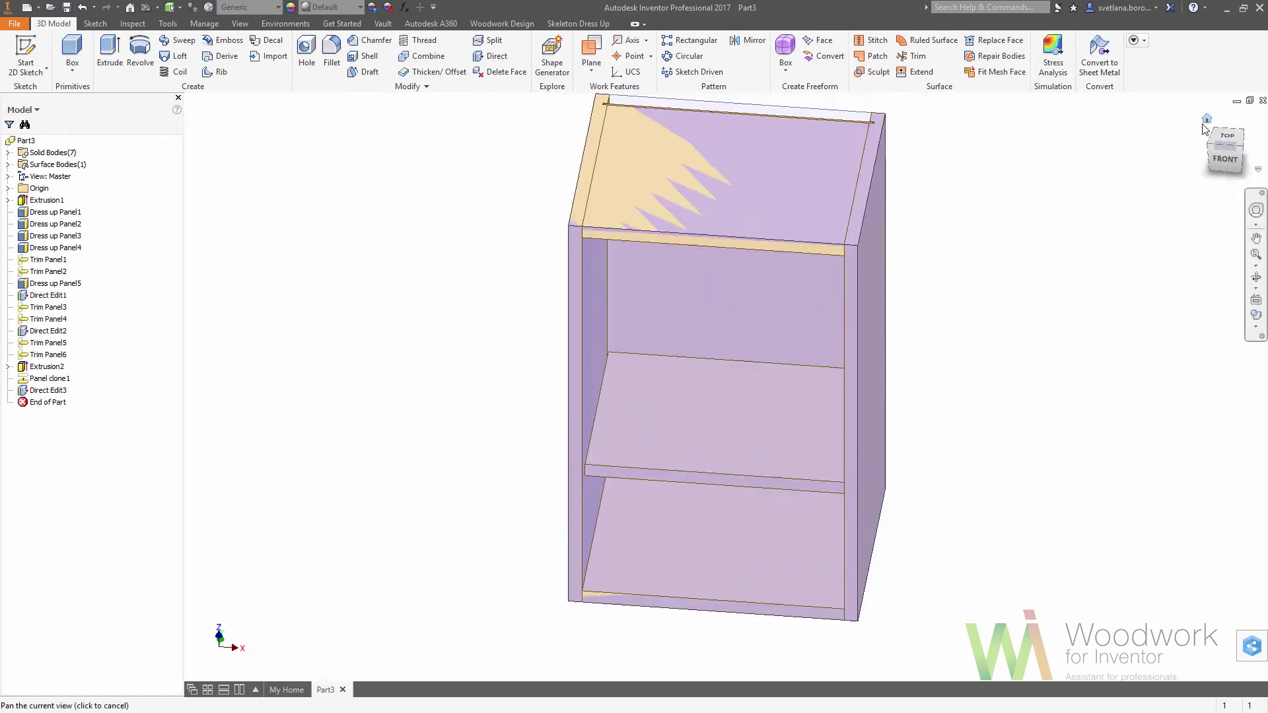
Hide the skeleton bodies and begin saving the part under a new name
click(547, 24)
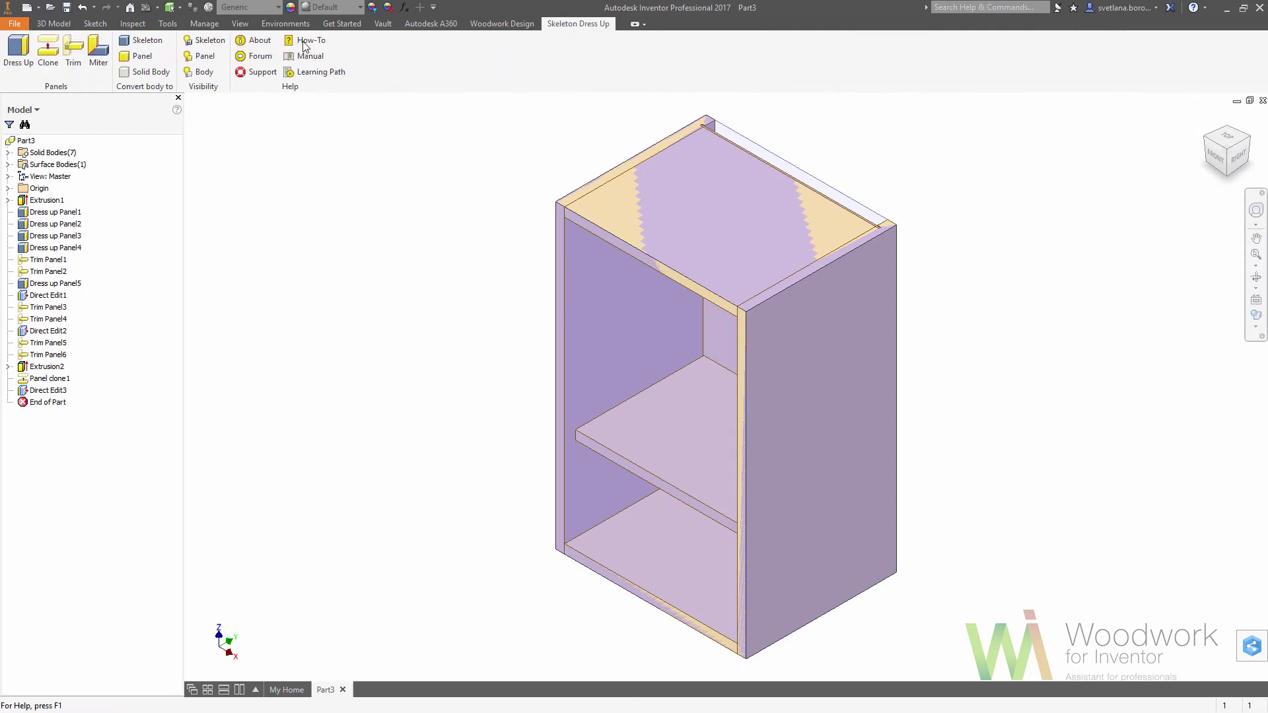
click(202, 41)
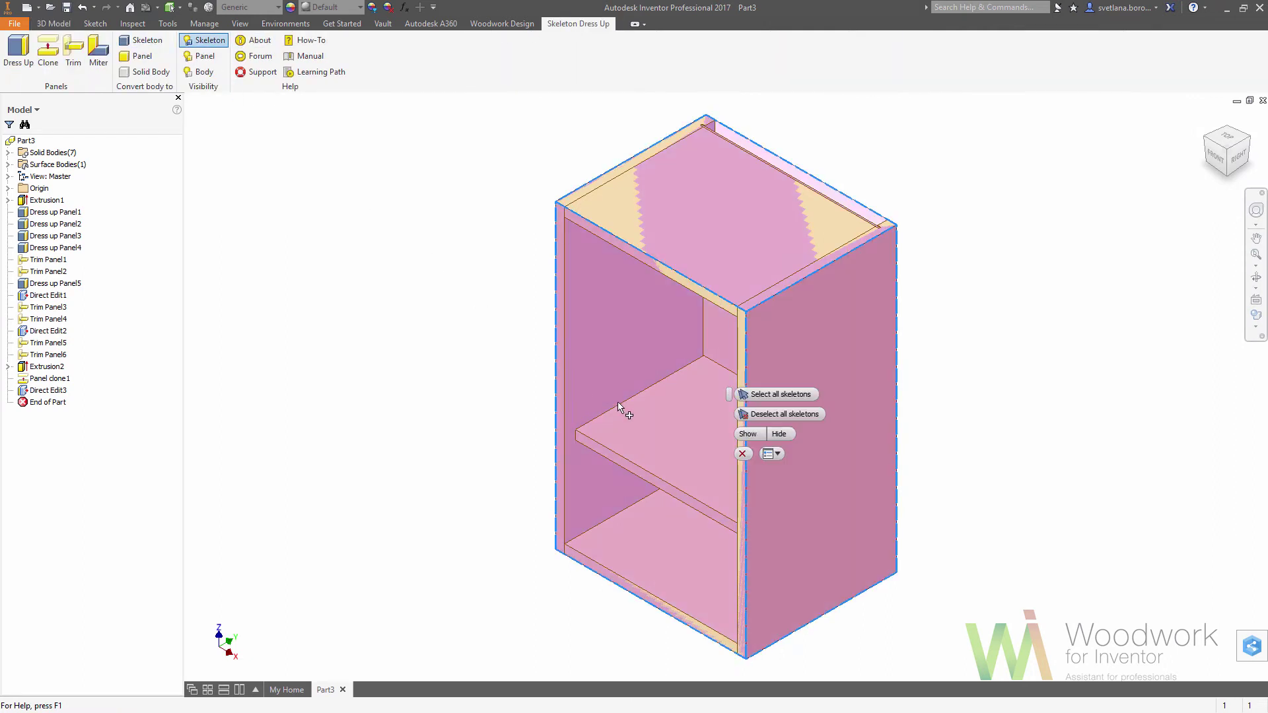
click(780, 435)
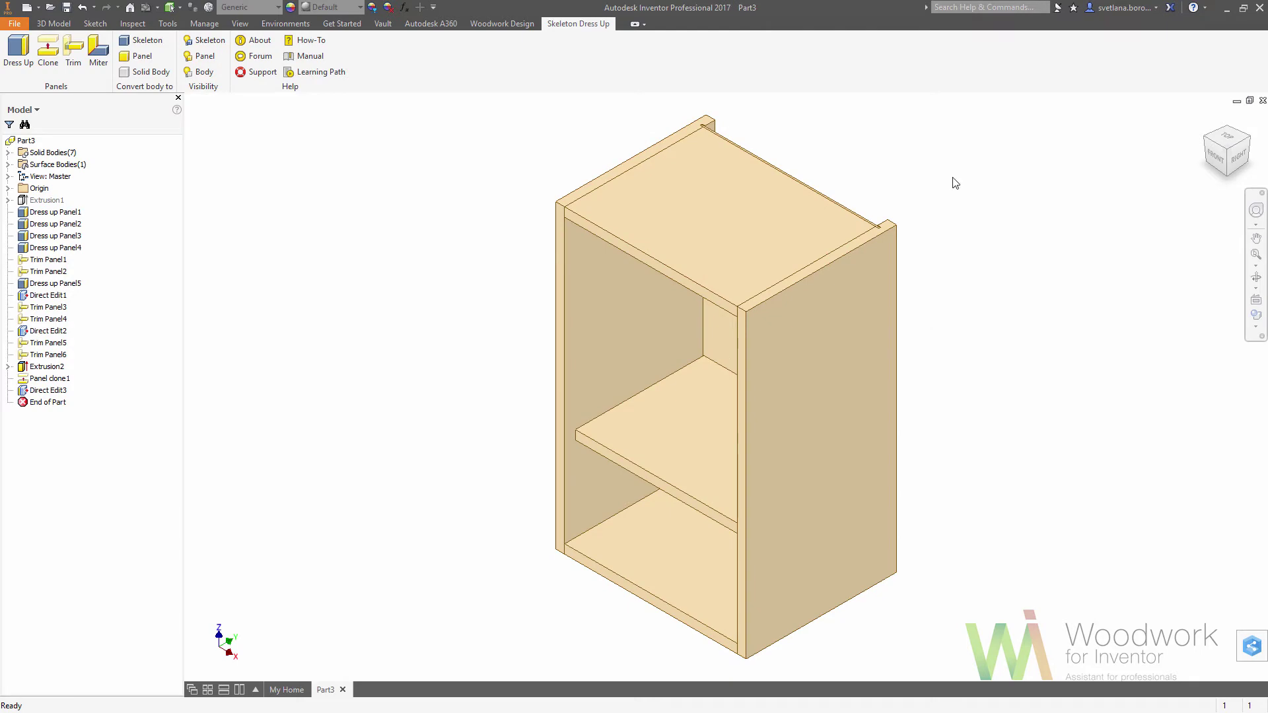
click(67, 8)
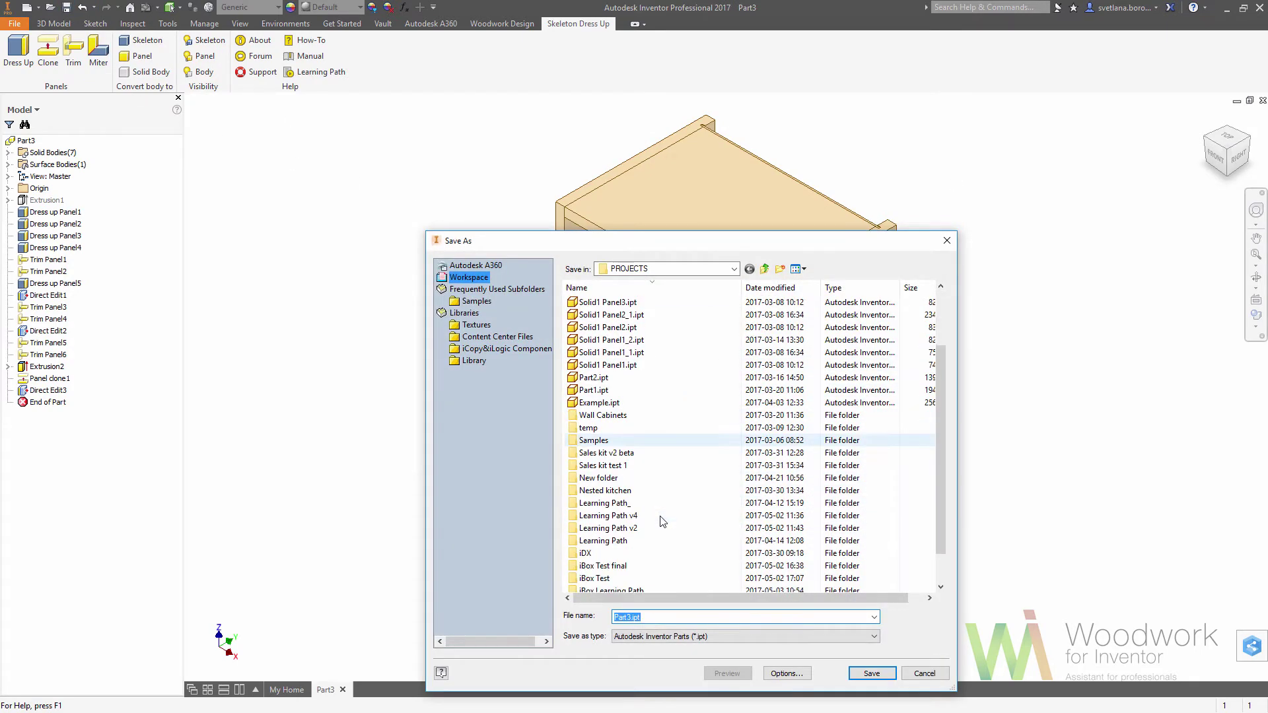
Open the iBox Learning Path folder and save the part there as iBox Learning Path.ipt
scroll(639, 571, down, 1)
double_click(640, 553)
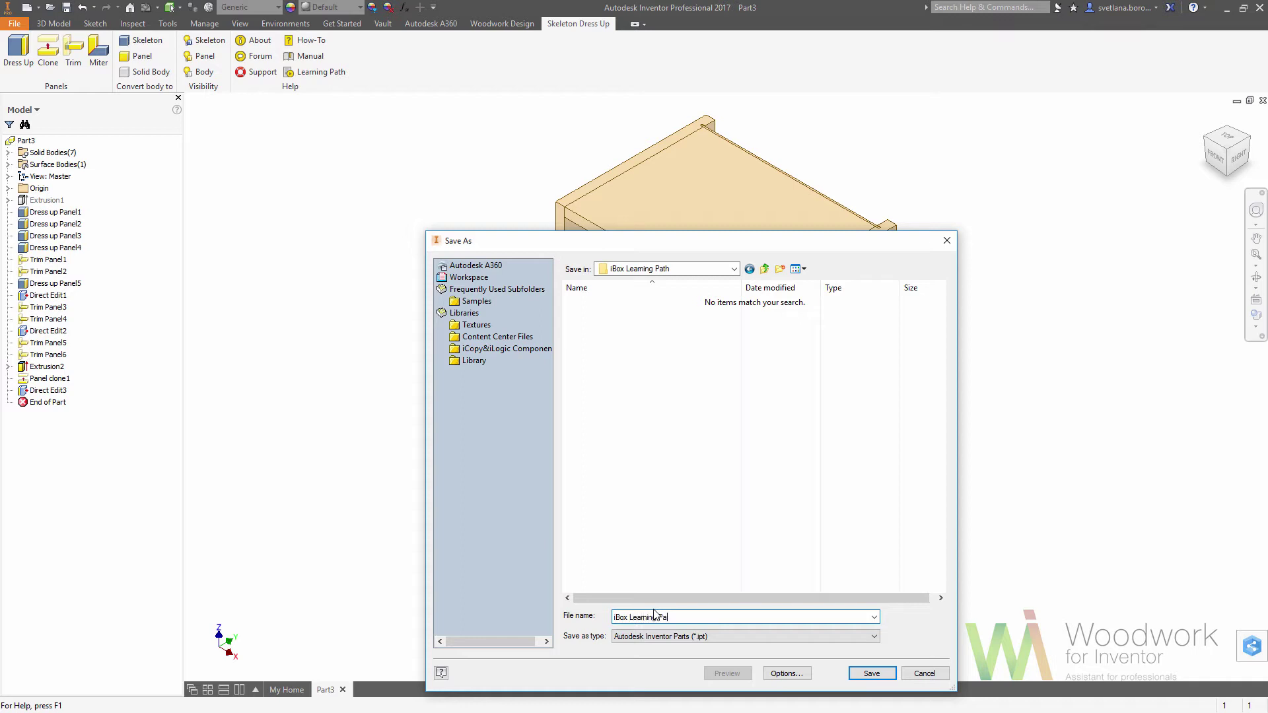
key(Return)
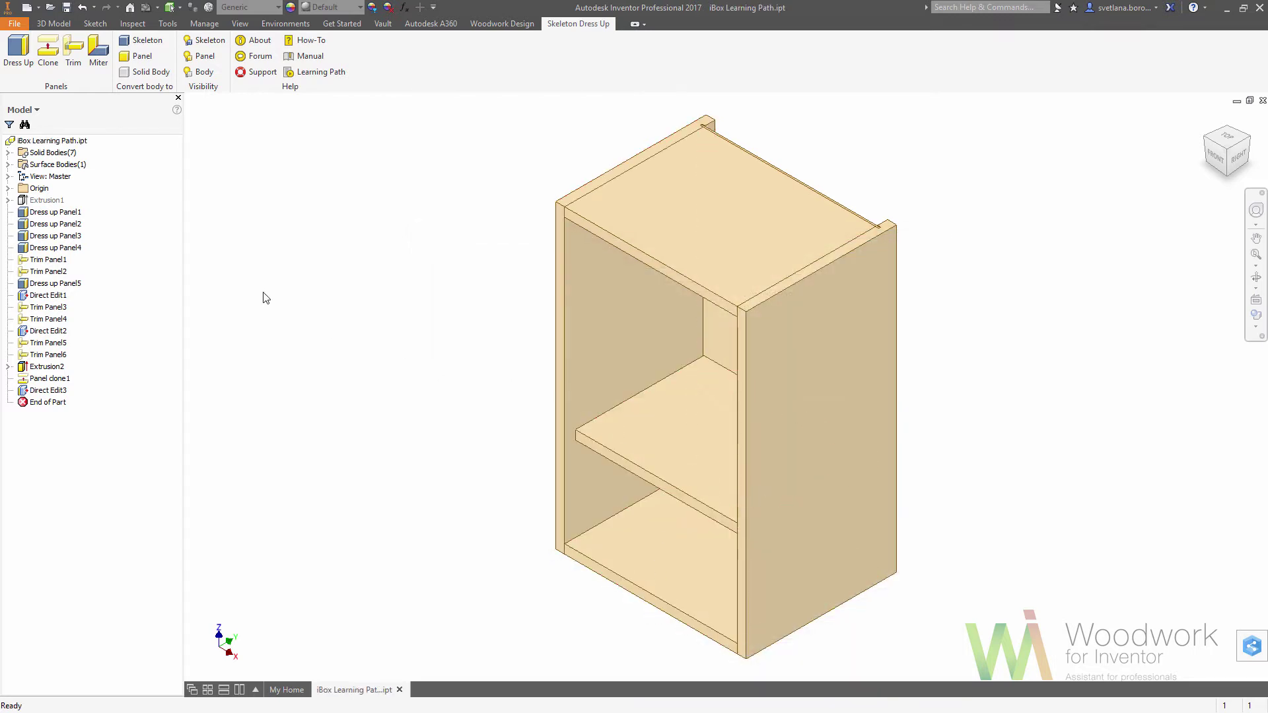
Rename the solid bodies from Skeleton through Cupboard top, right, left, bottom, back panels to Cupboard shelf
click(8, 153)
double_click(51, 165)
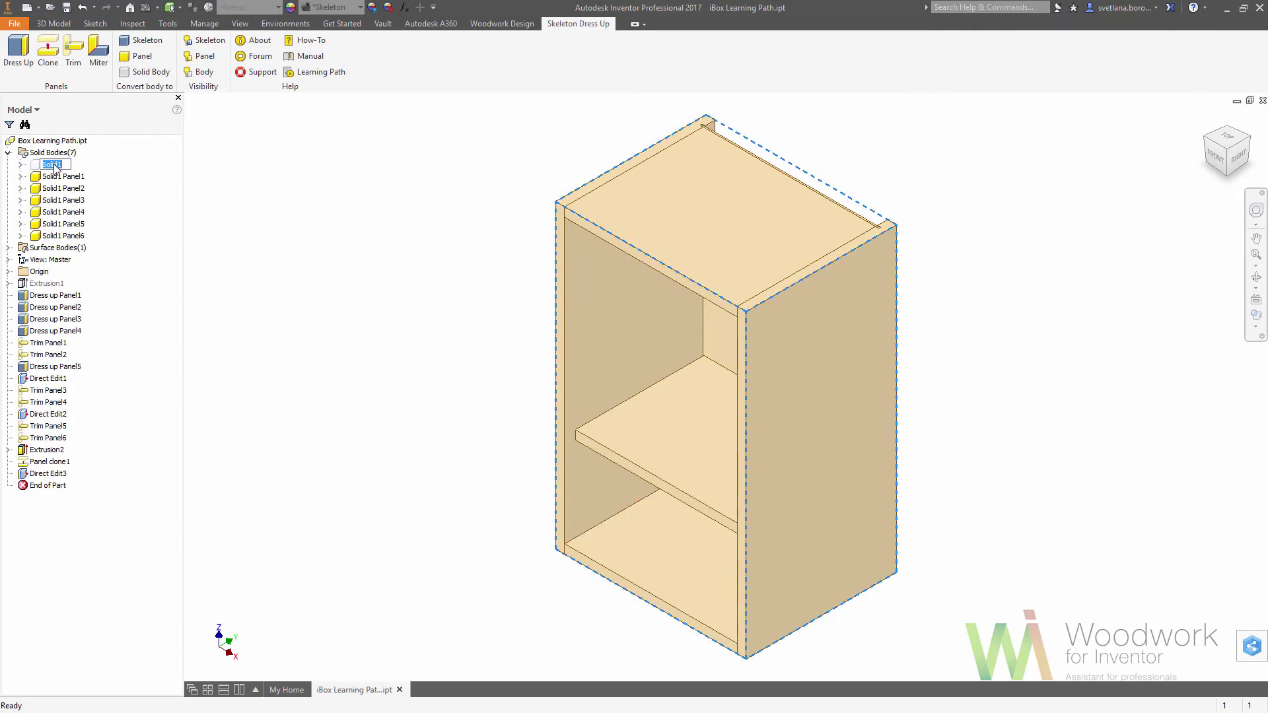
text(Skeleton)
double_click(74, 237)
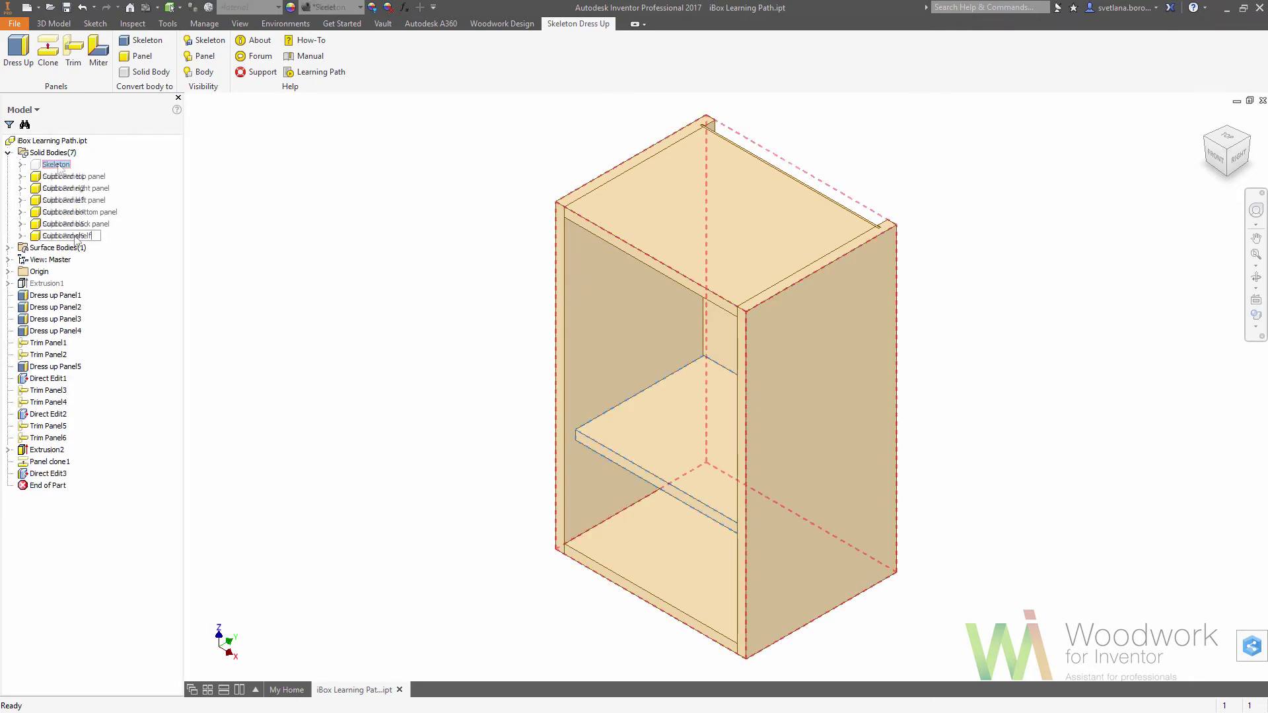
click(296, 246)
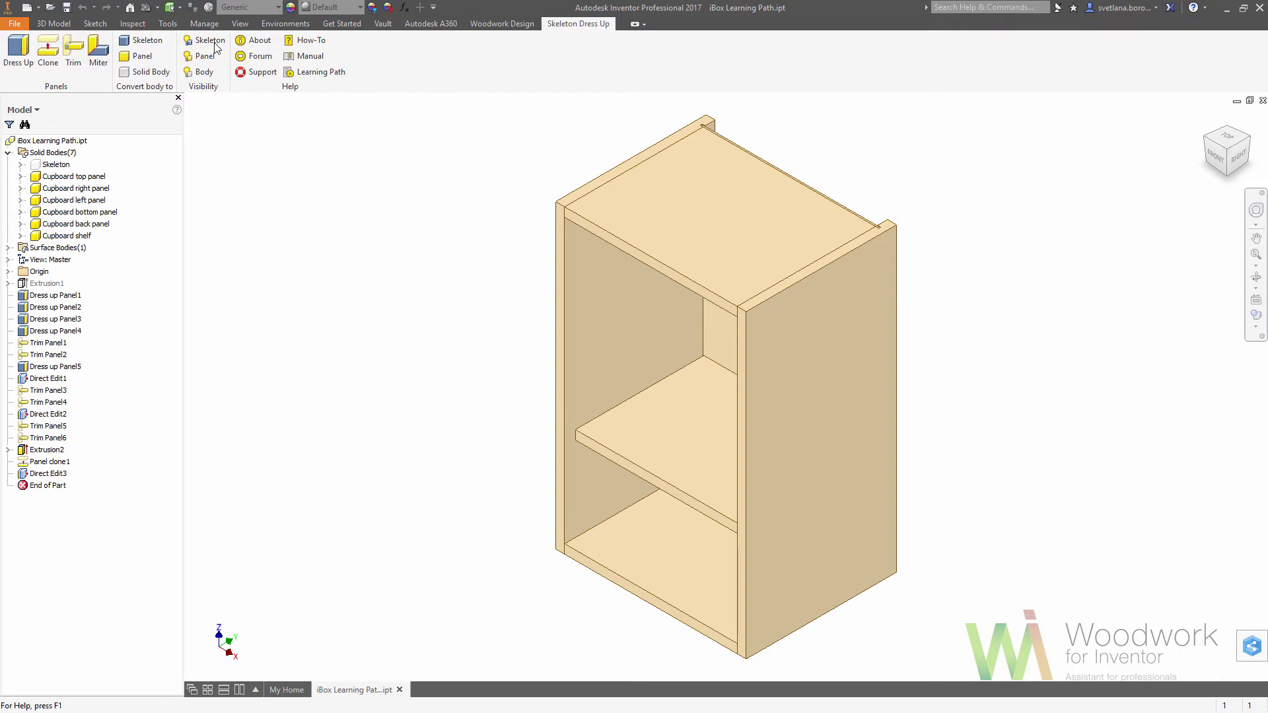
In Make Components, create the new target assembly iBox Learning Path.iam in the iBox Learning Path folder
click(204, 24)
click(626, 53)
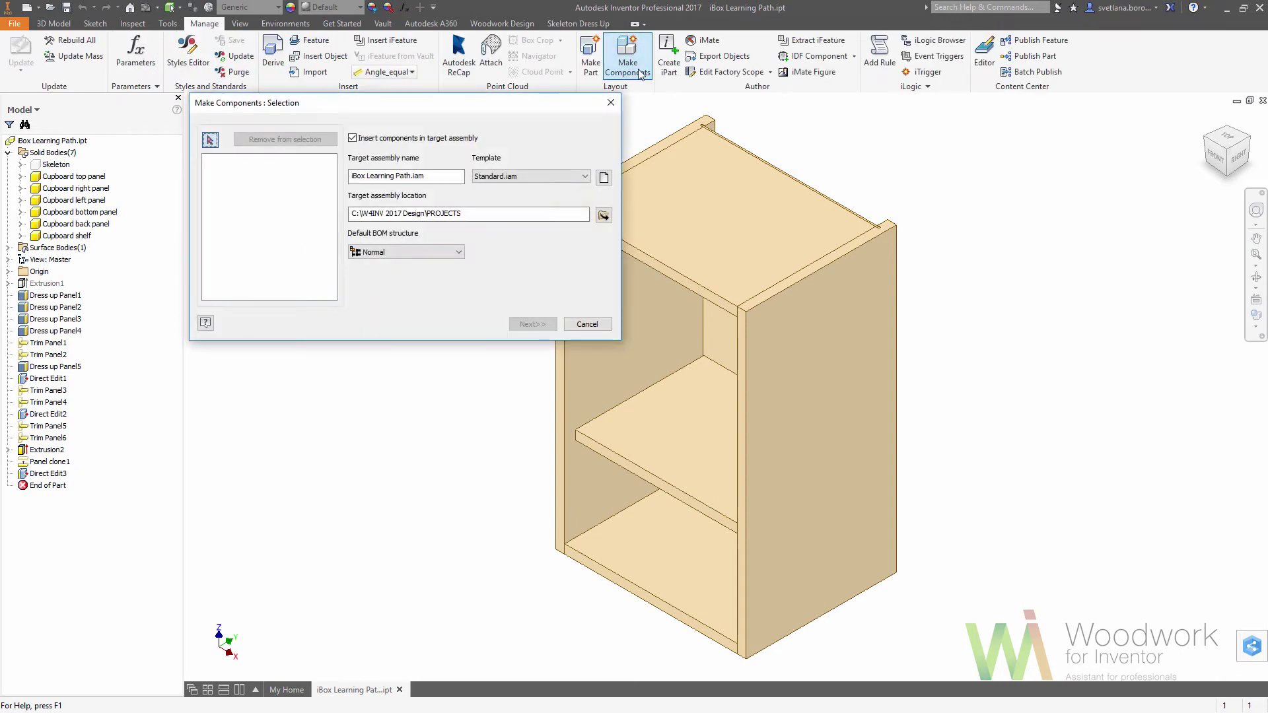
click(602, 216)
click(337, 255)
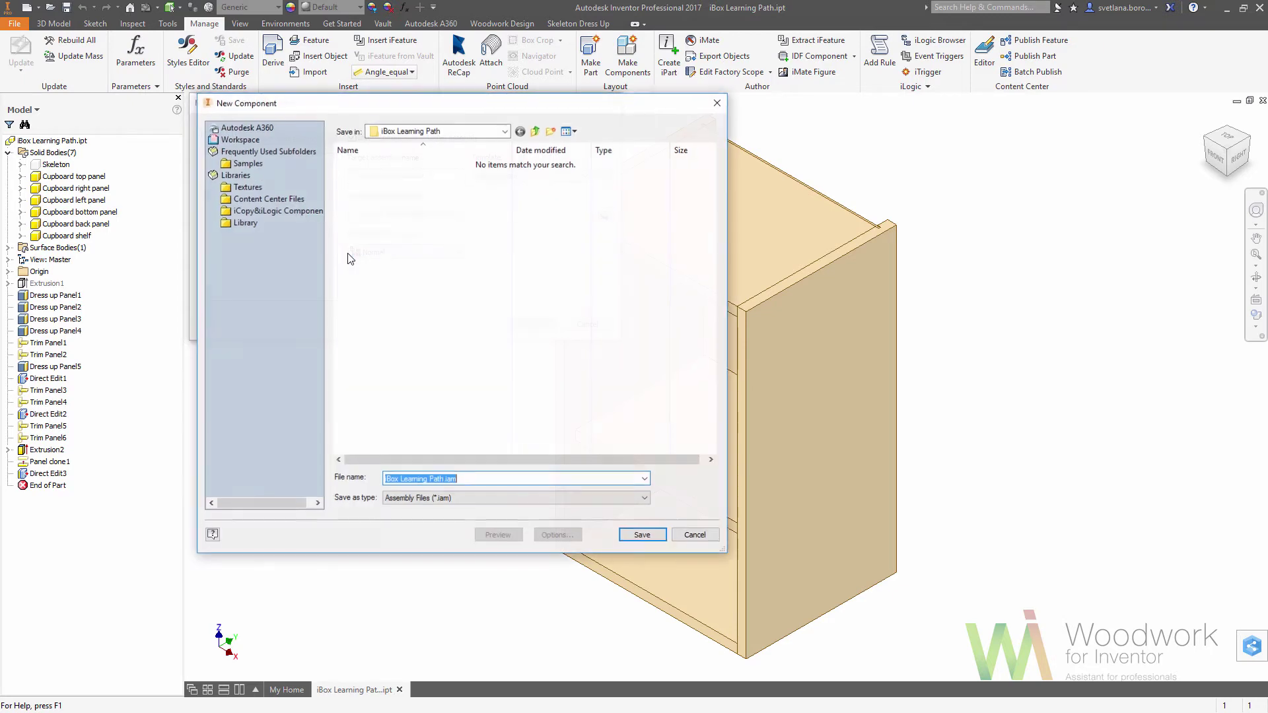
click(644, 536)
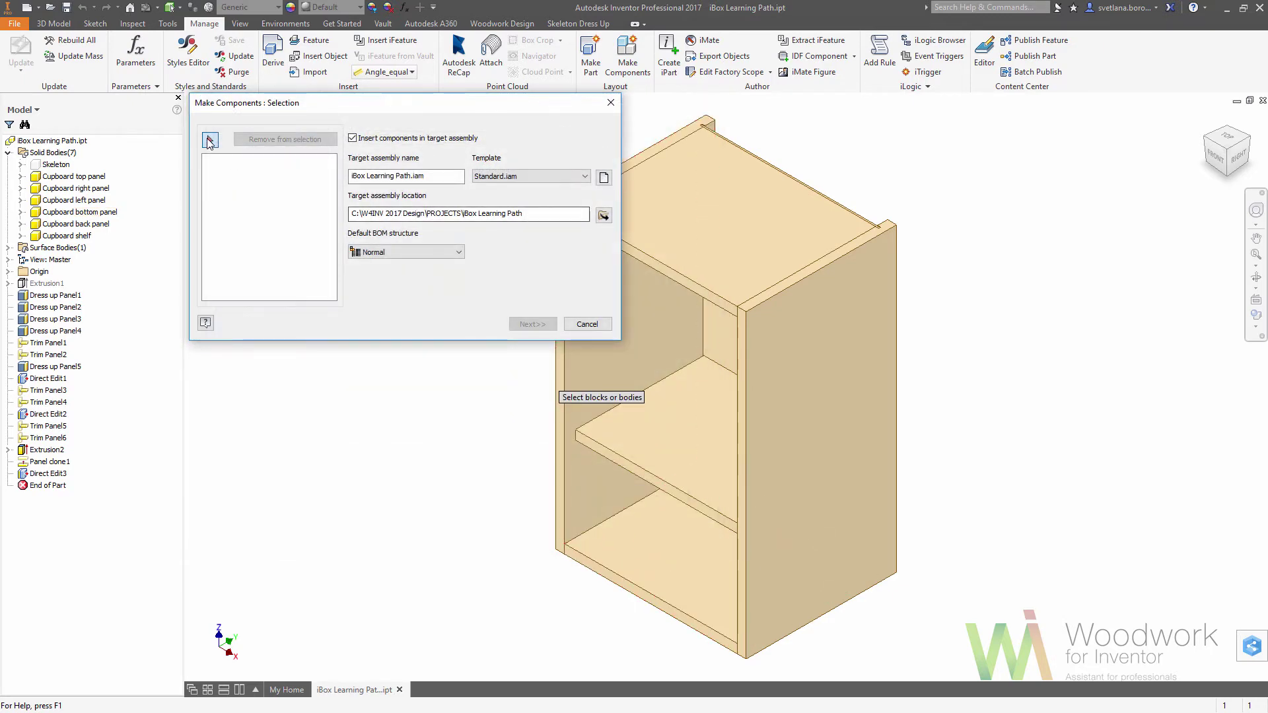
Select the six Cupboard panel and shelf bodies and create them as assembly components
click(65, 177)
click(66, 189)
click(66, 200)
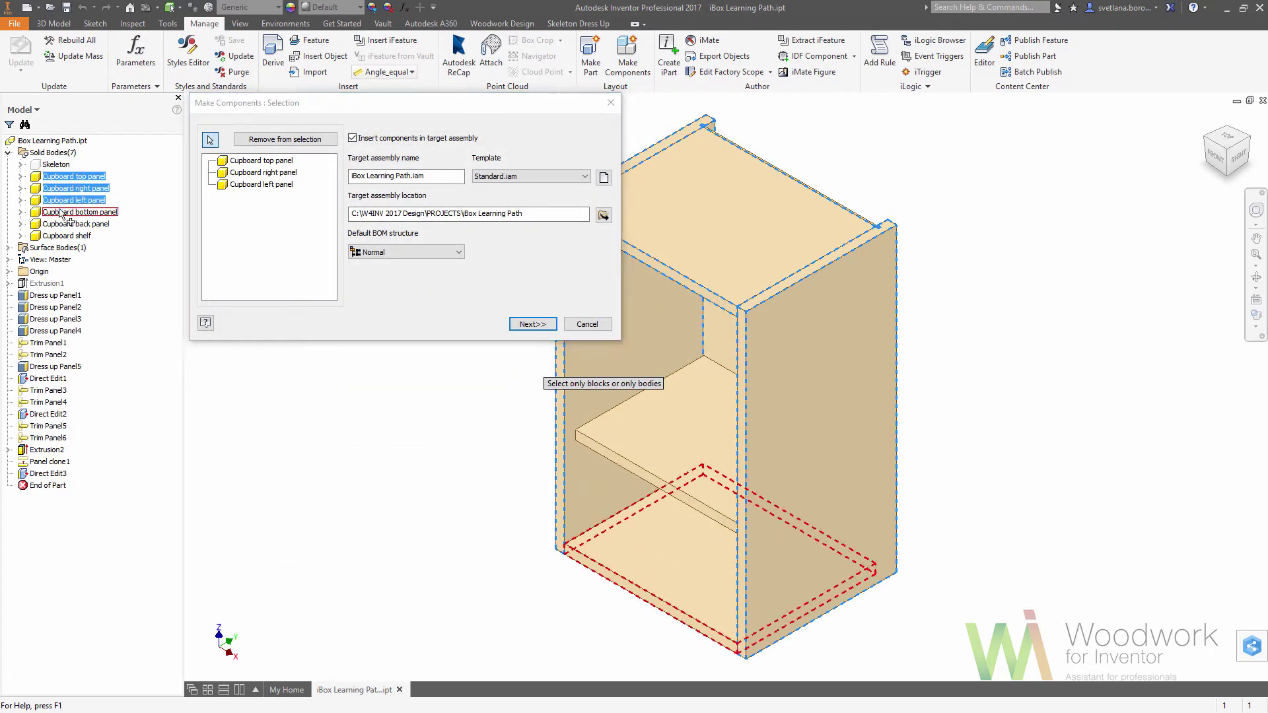
click(66, 212)
click(66, 224)
click(66, 236)
click(526, 325)
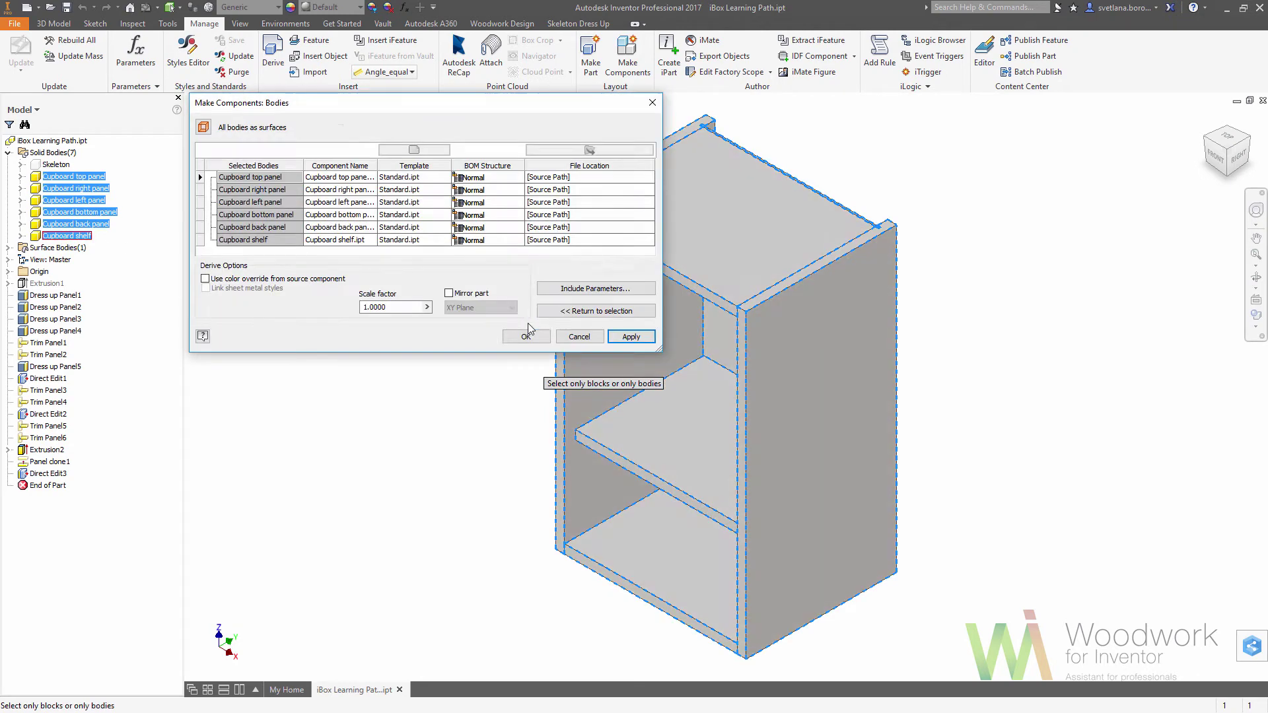
click(525, 337)
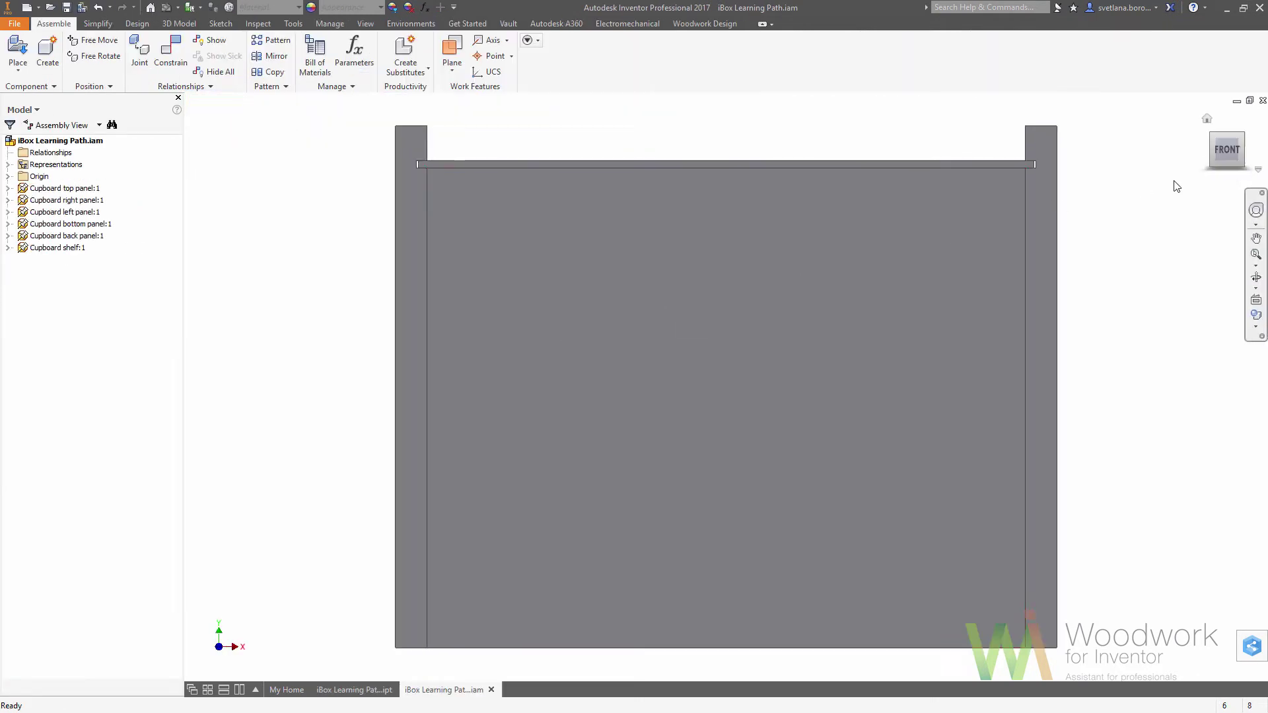
Set the current ViewCube view as Front, then return to the isometric home view
click(1208, 119)
click(1219, 156)
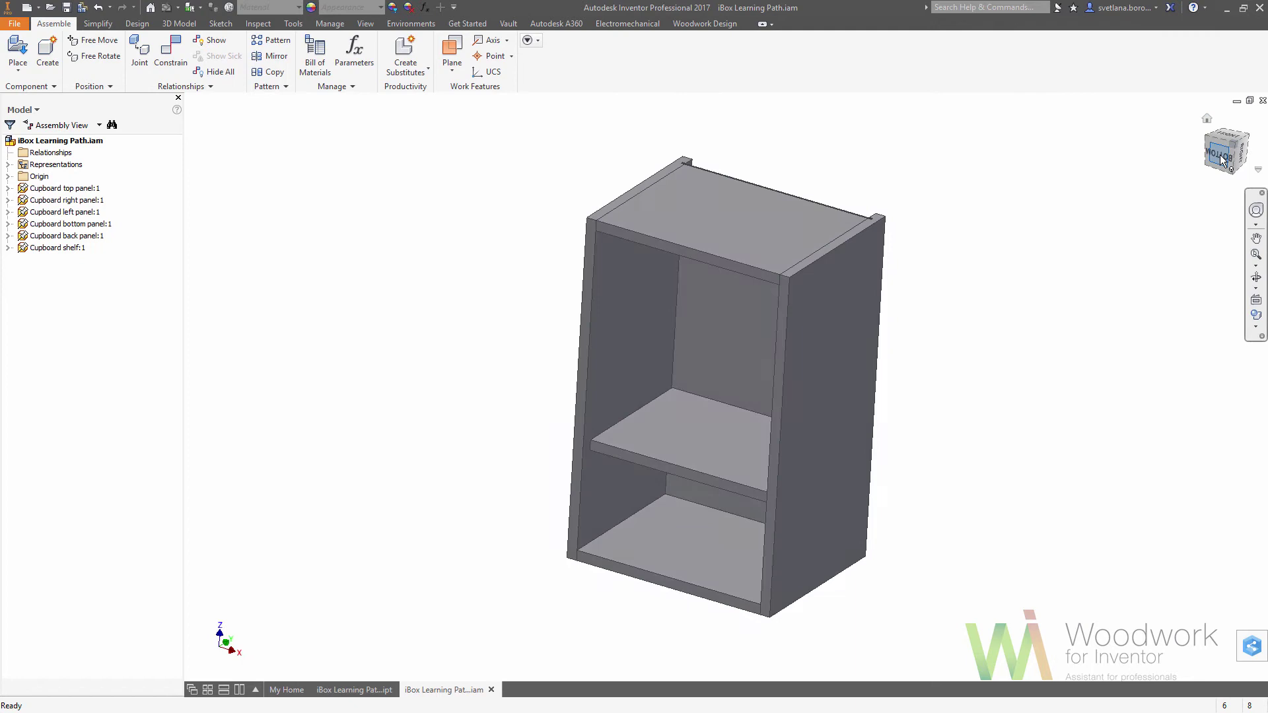
right_click(1222, 158)
mouse_move(1210, 257)
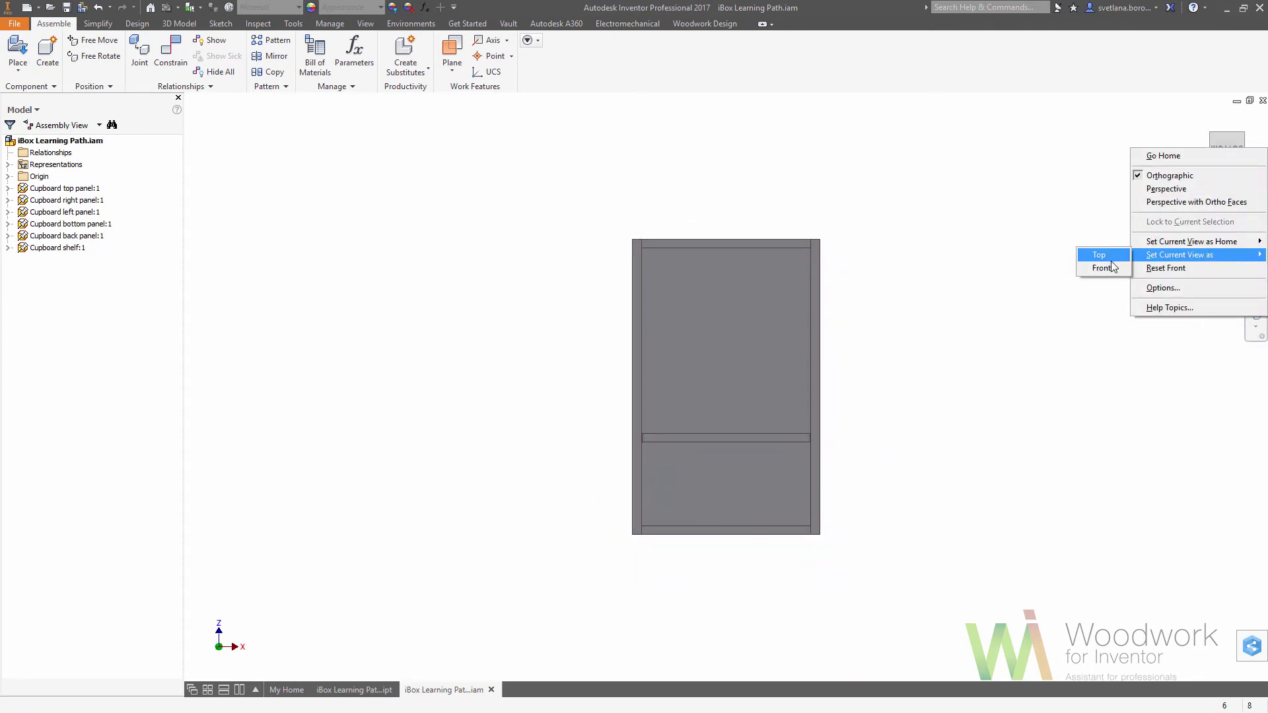
click(1110, 269)
click(1209, 121)
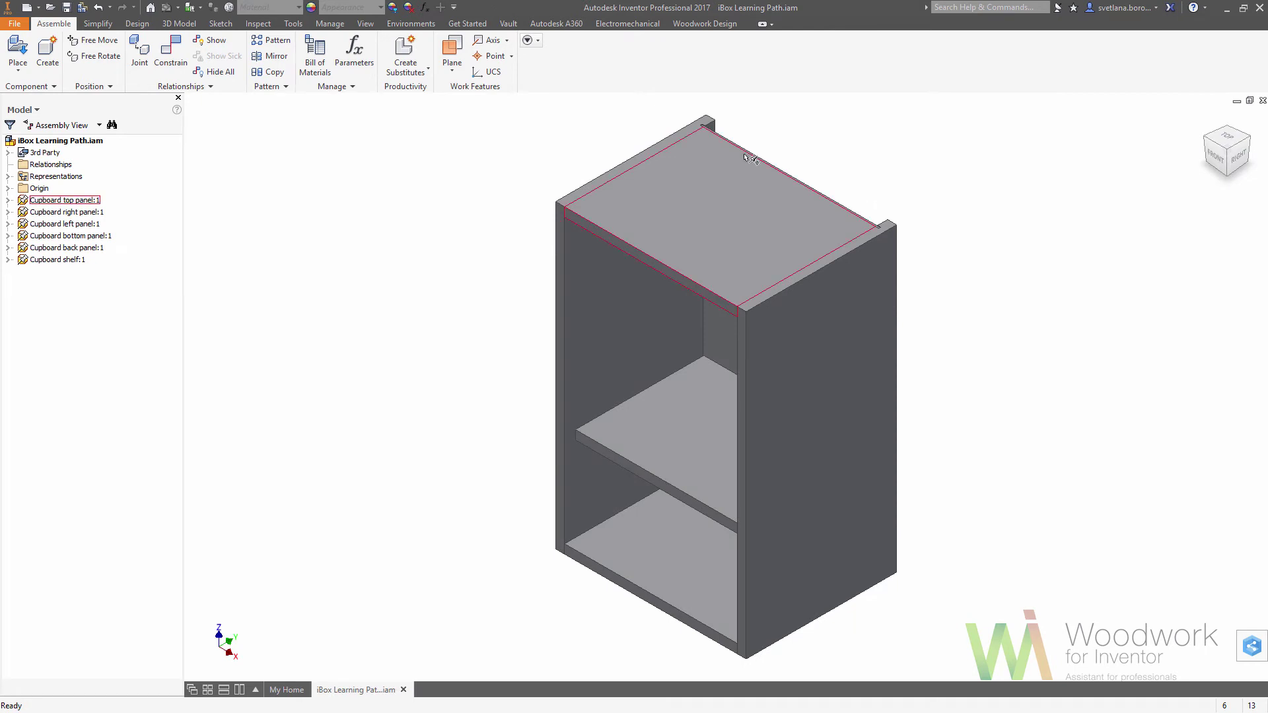
Switch the assembly's lighting style to Grey Room
click(366, 23)
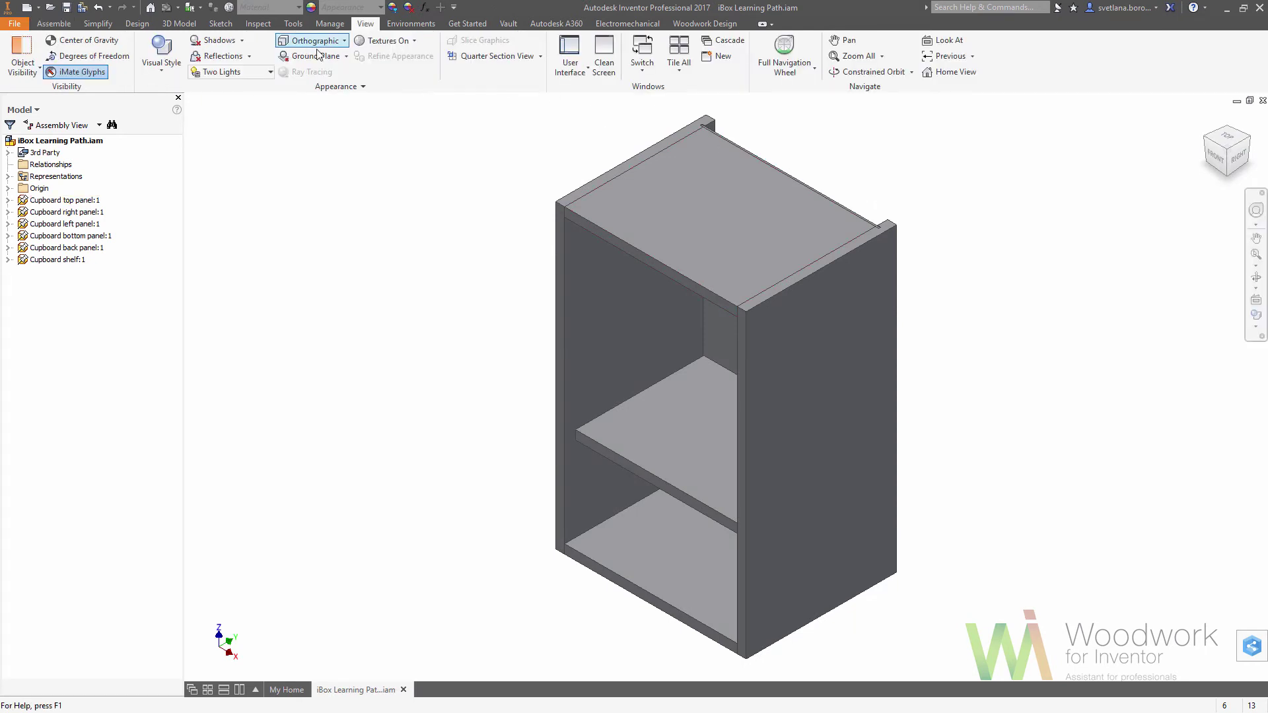
click(270, 72)
click(240, 177)
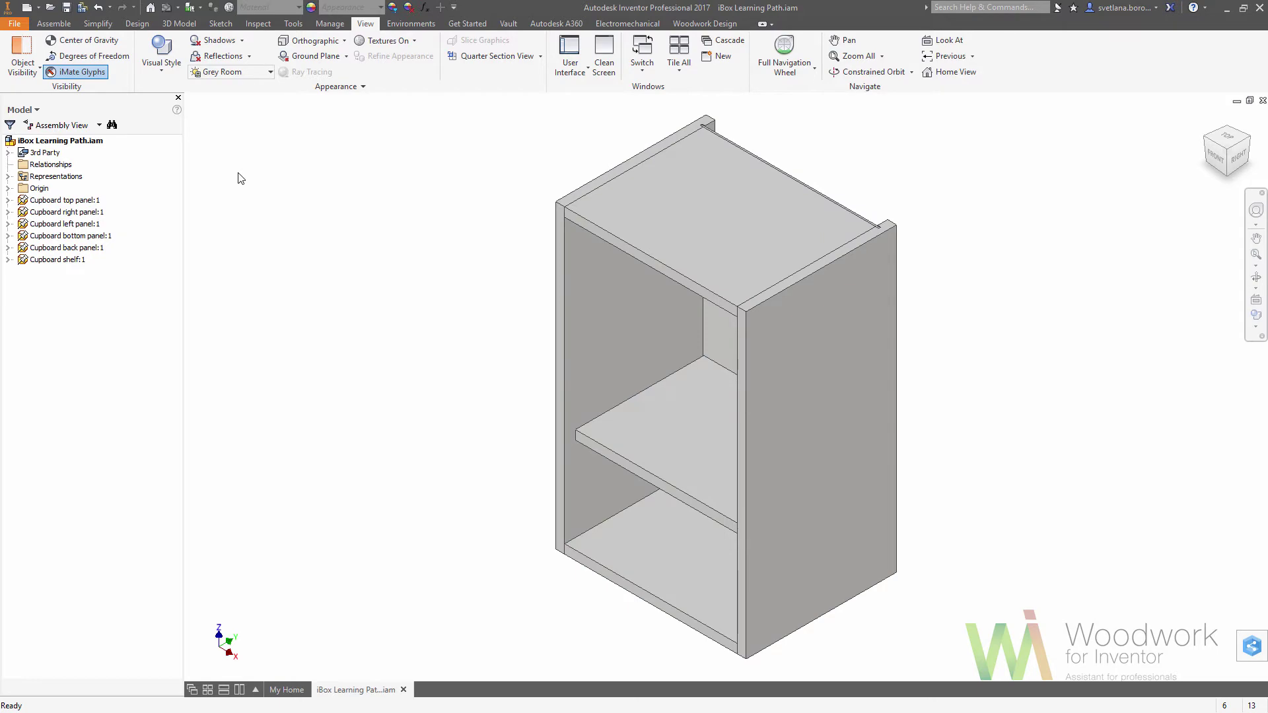
click(702, 24)
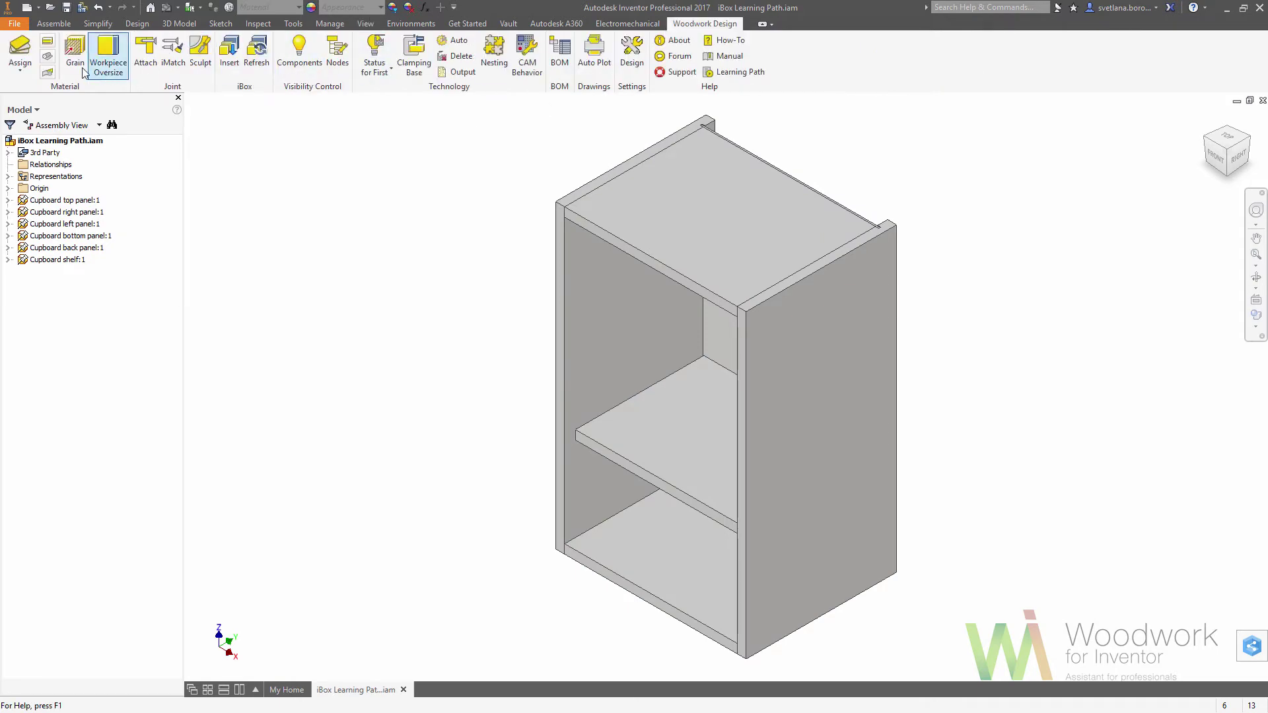
Apply LMDF material in colour code B01 to the cabinet panels
click(20, 52)
click(118, 264)
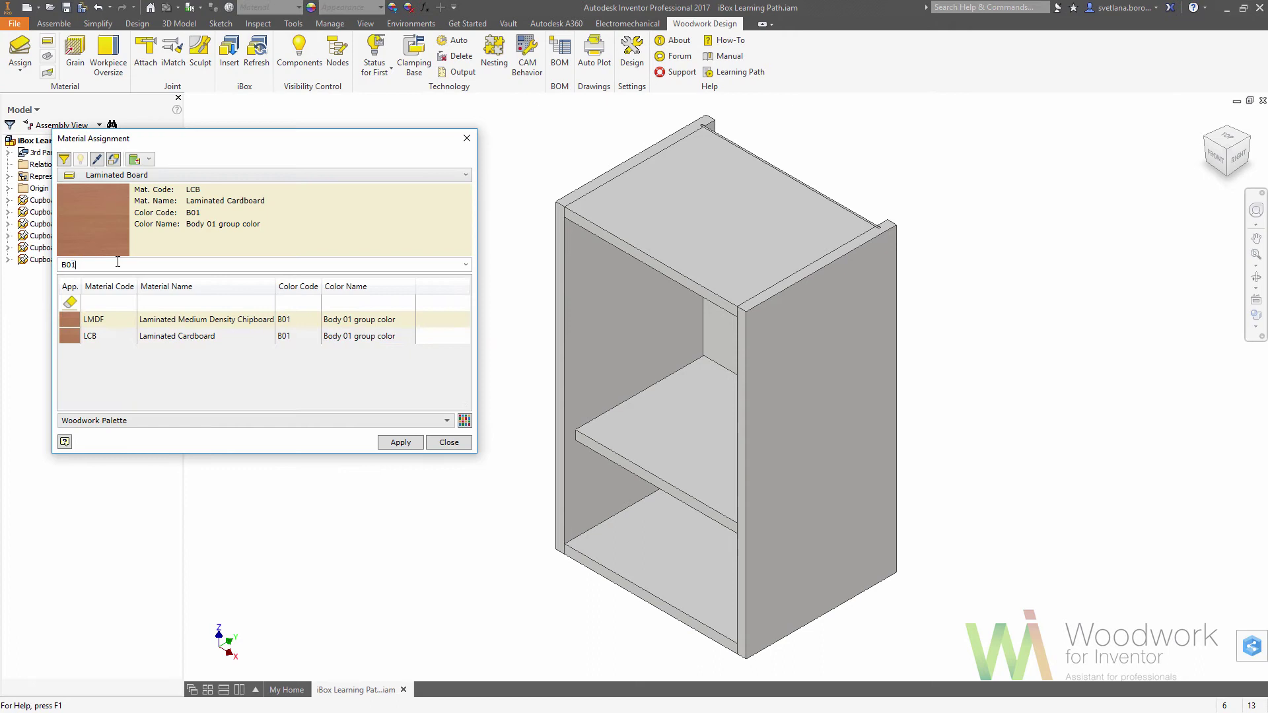
click(232, 319)
click(401, 443)
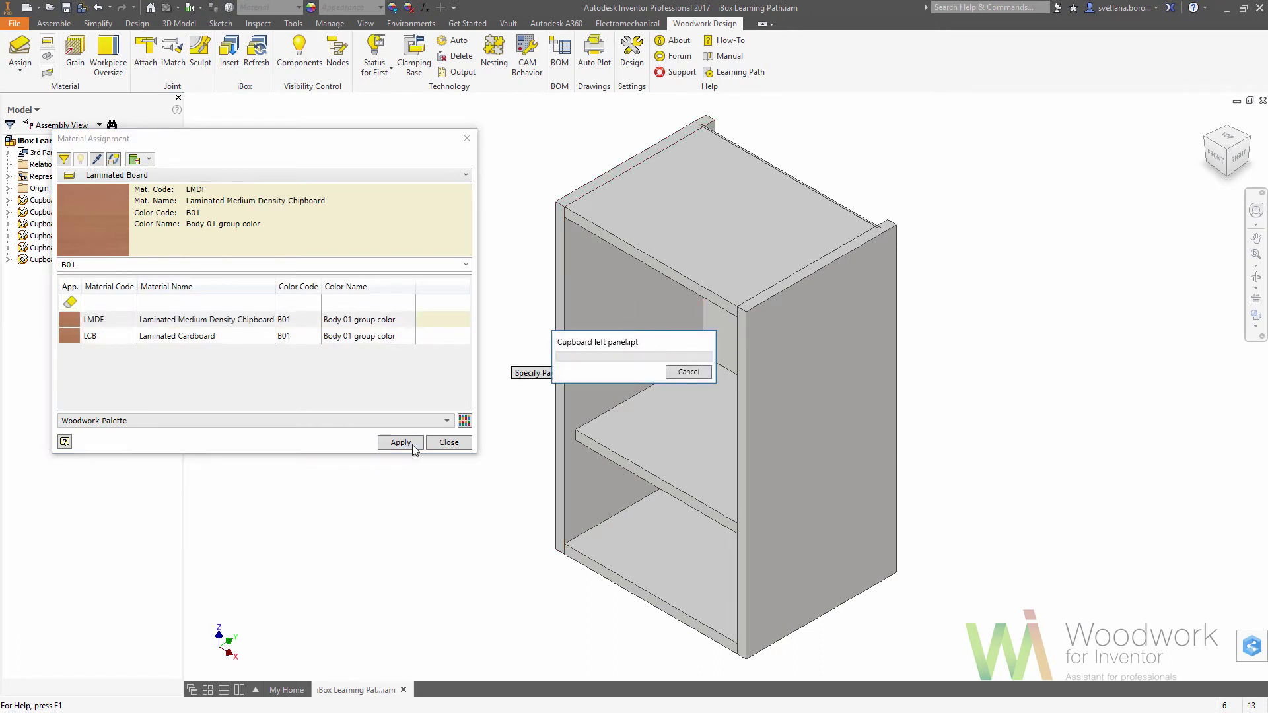
Give the back panel LCB Laminated Cardboard, then go back to the home view
click(1239, 160)
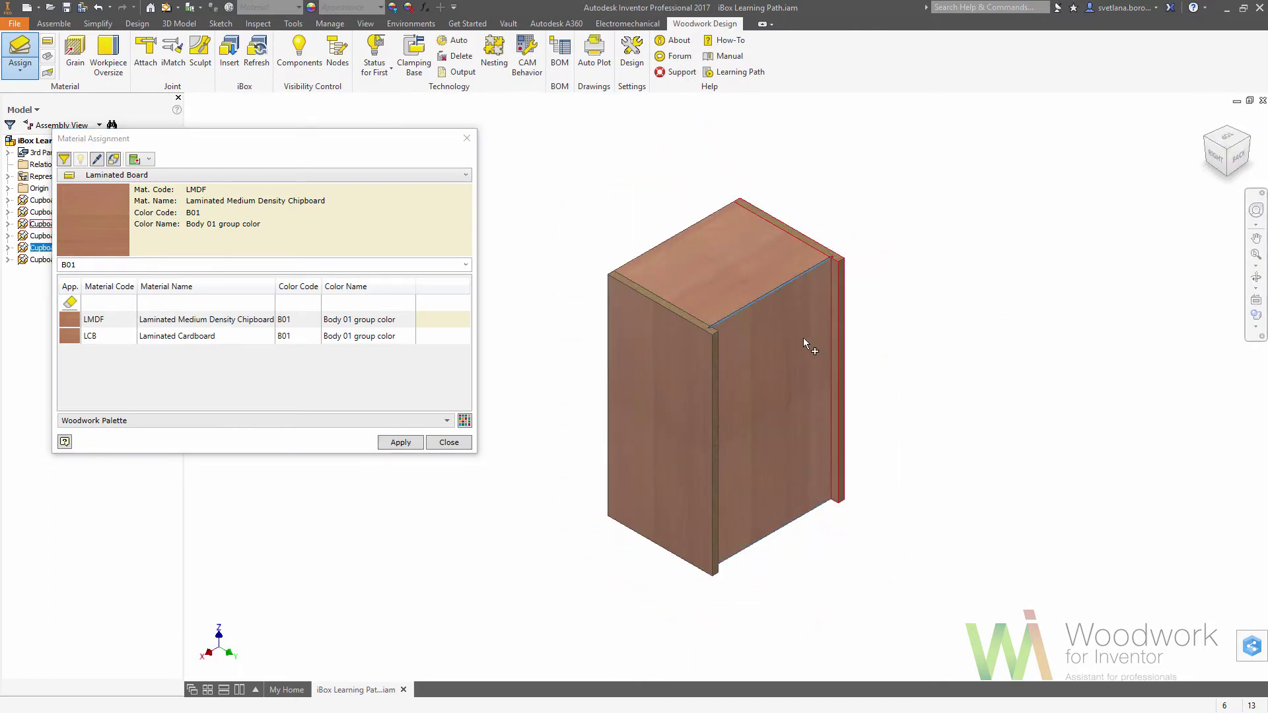
click(350, 338)
click(402, 442)
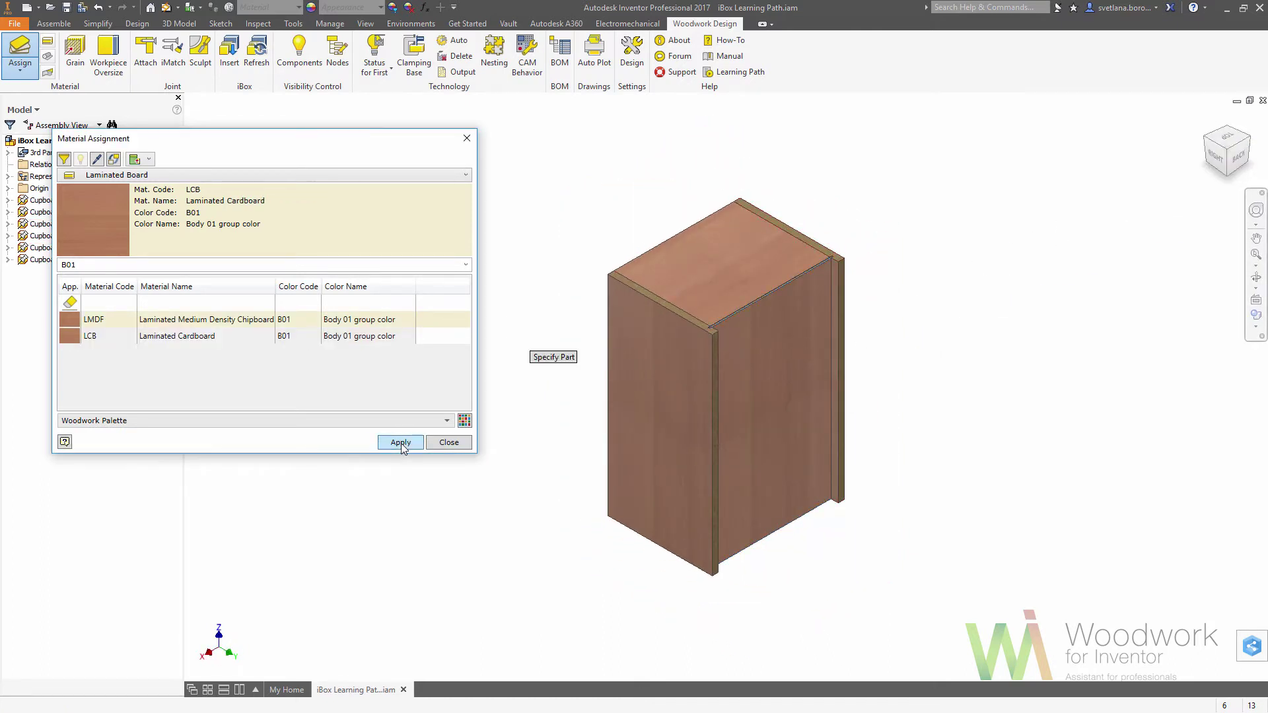
click(1206, 137)
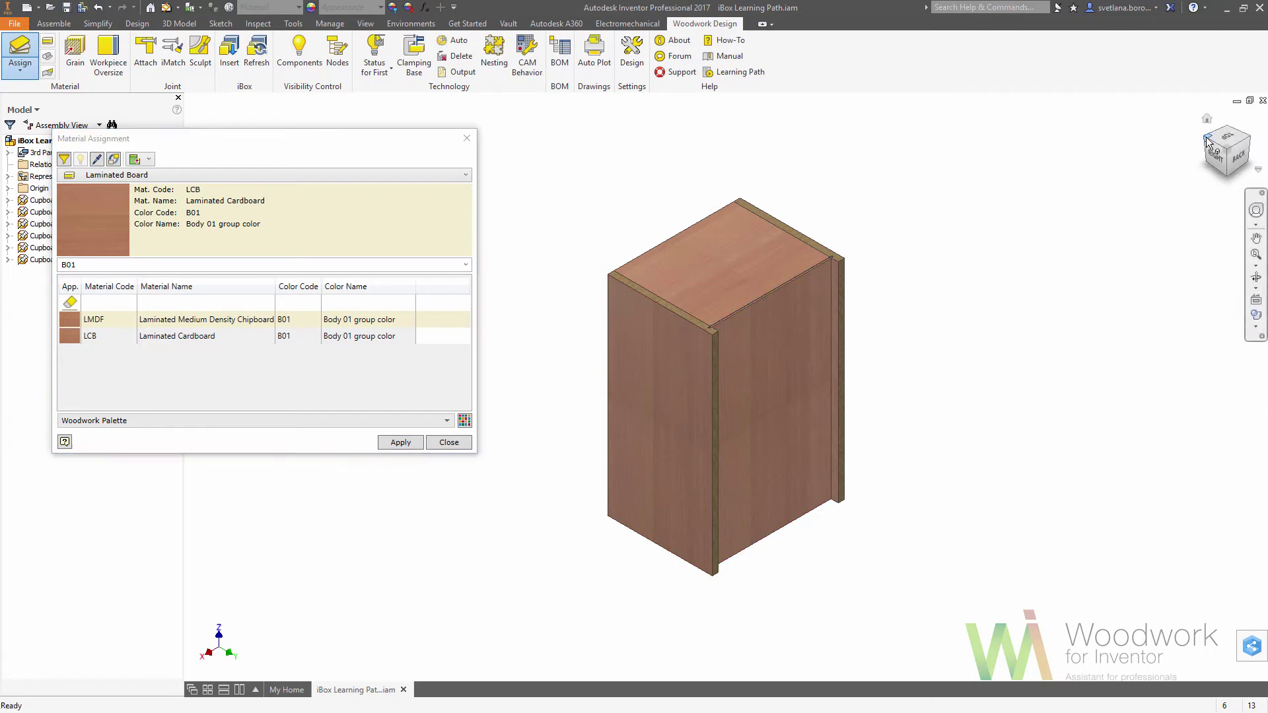
Switch to Edge Band materials and select the cabinet's six front edges
click(403, 173)
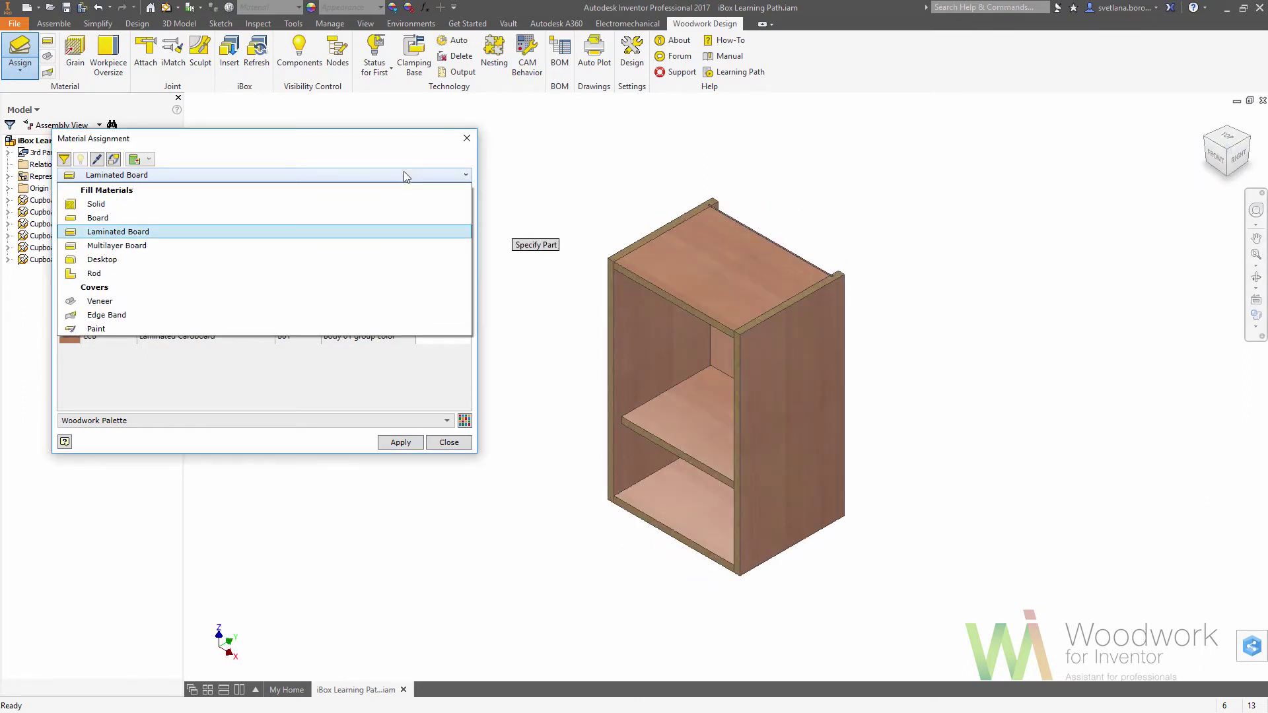
click(148, 312)
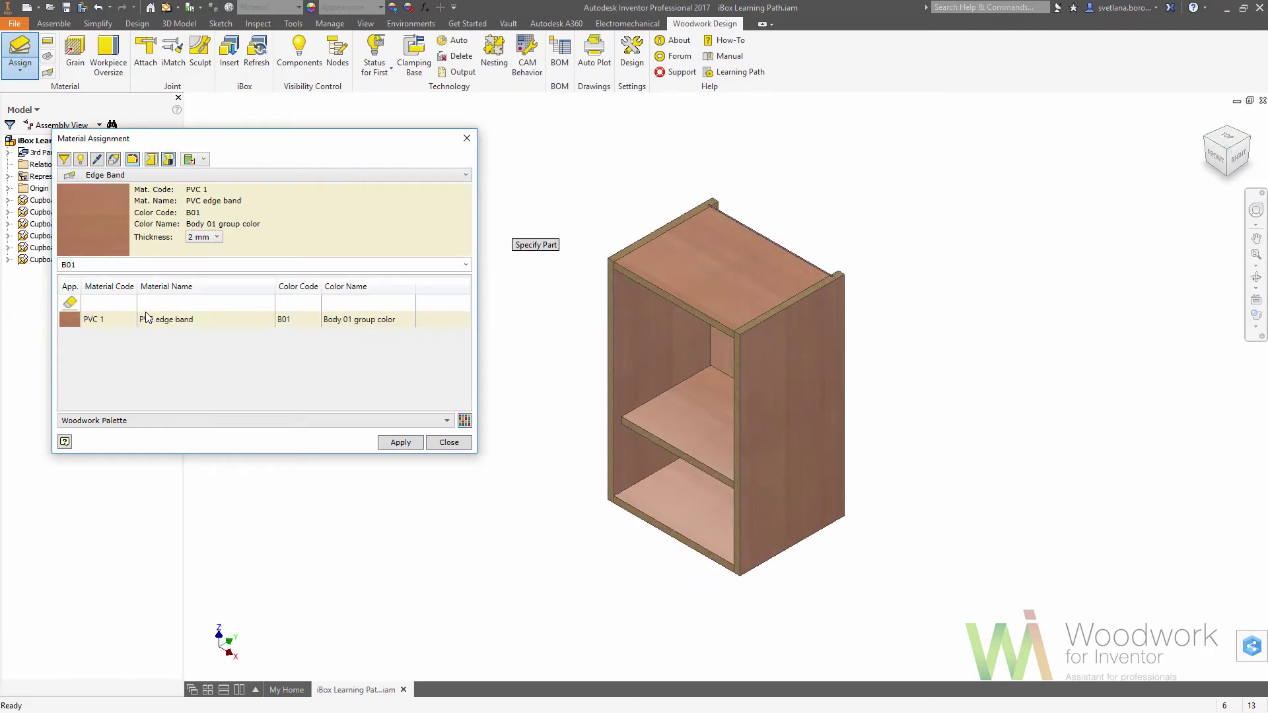
click(640, 282)
click(635, 244)
click(612, 268)
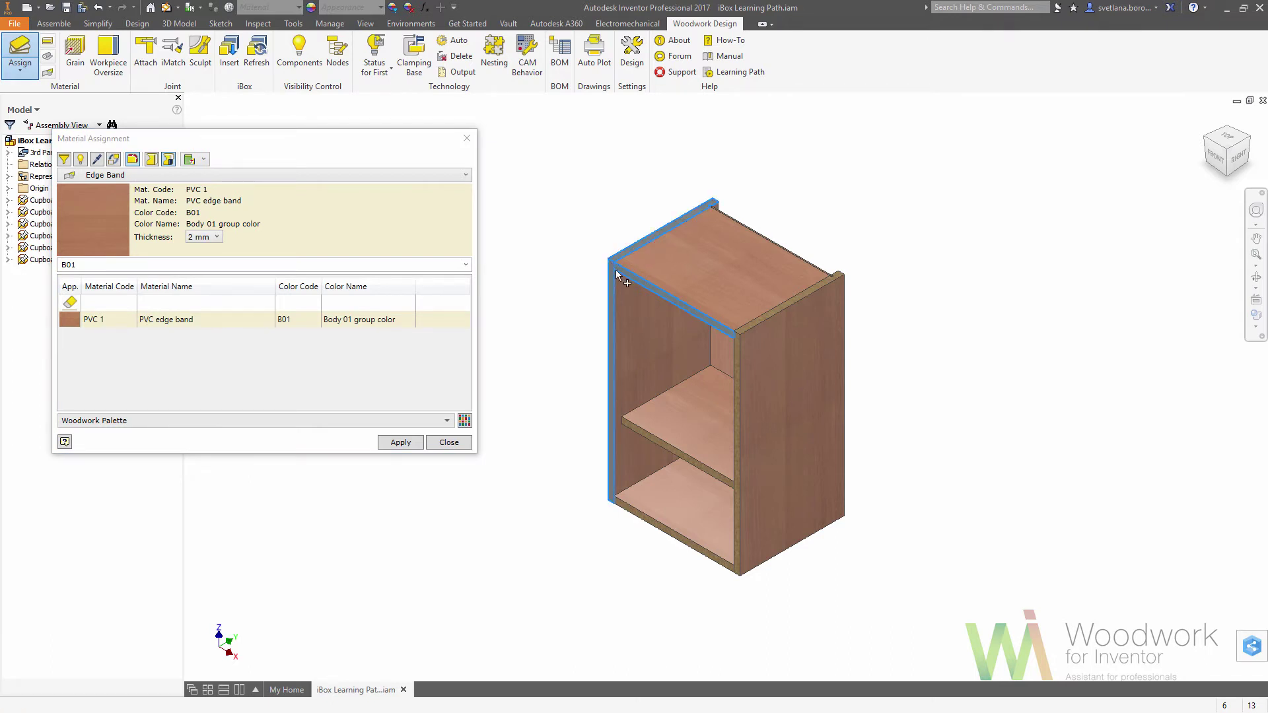
click(767, 315)
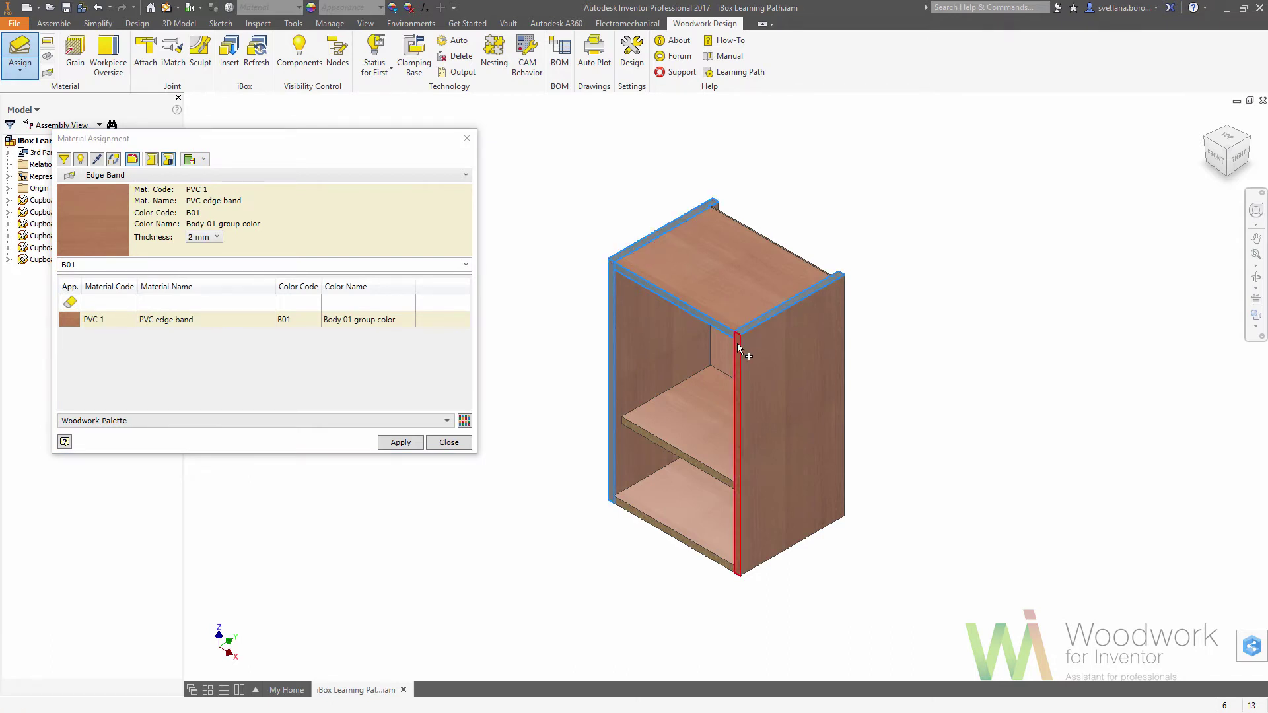
click(740, 347)
click(657, 524)
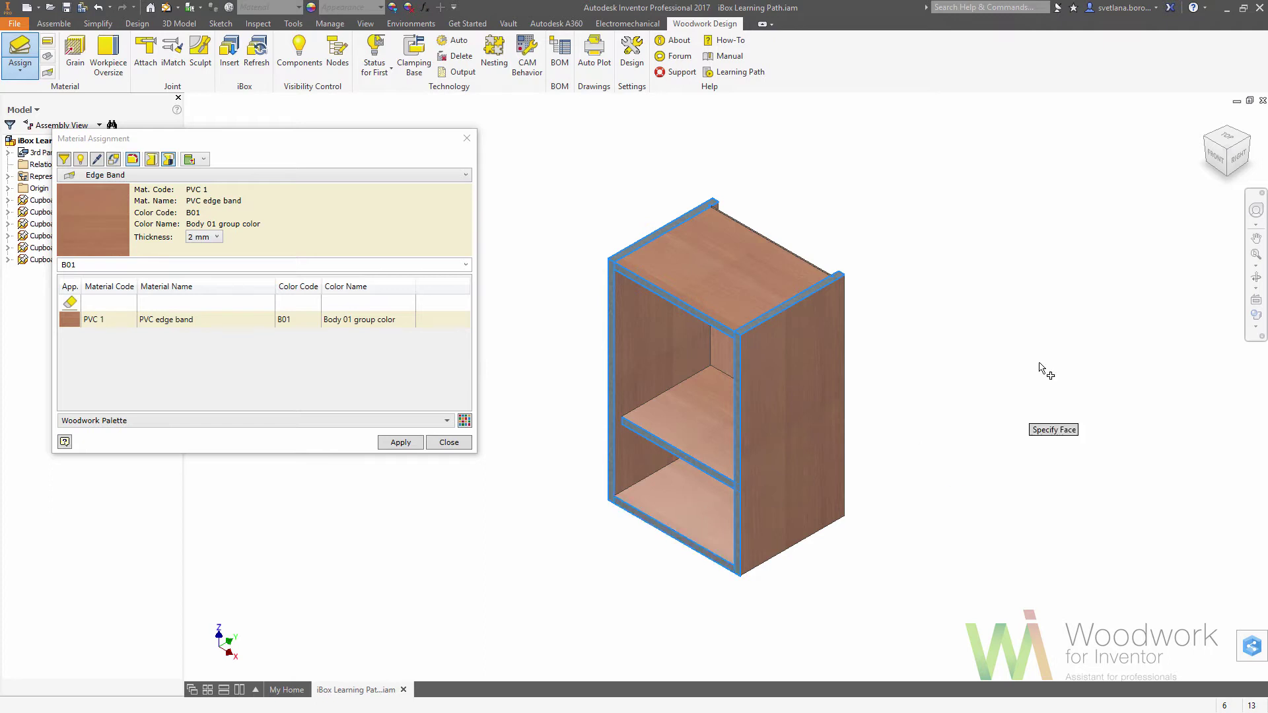
Add the rear vertical edges and the bottom edges to the banding selection
click(1247, 139)
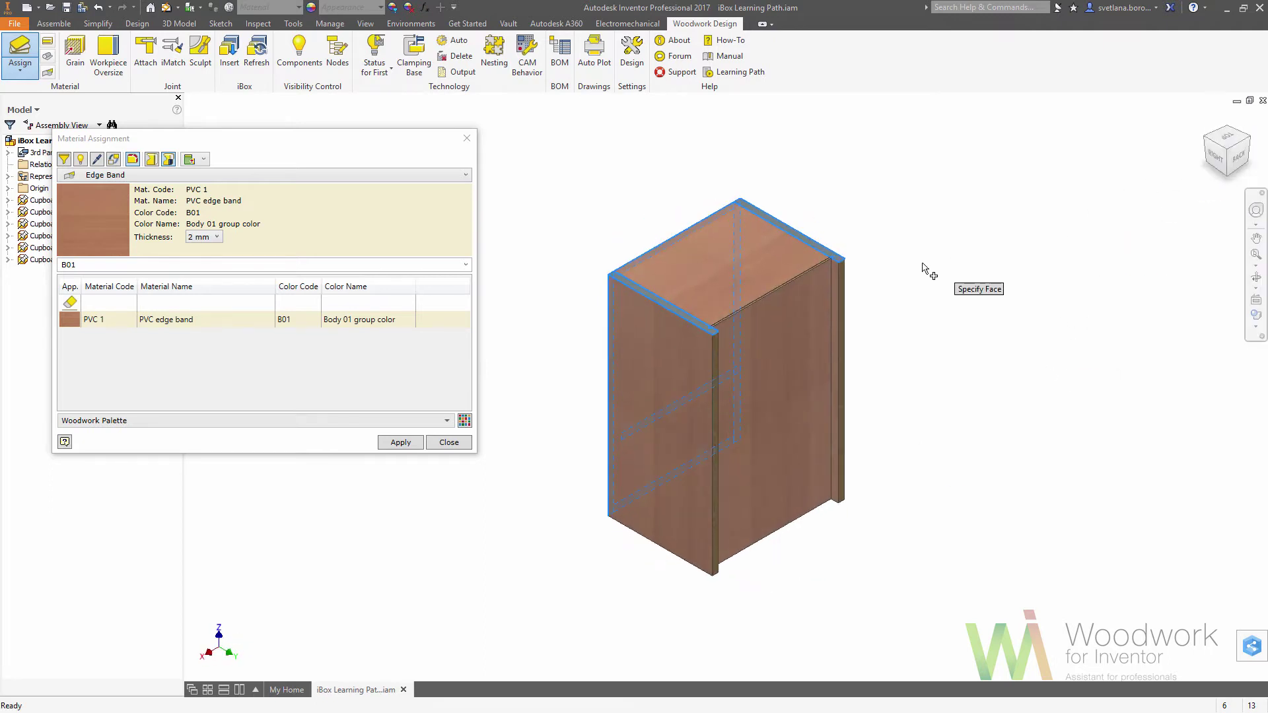
click(845, 275)
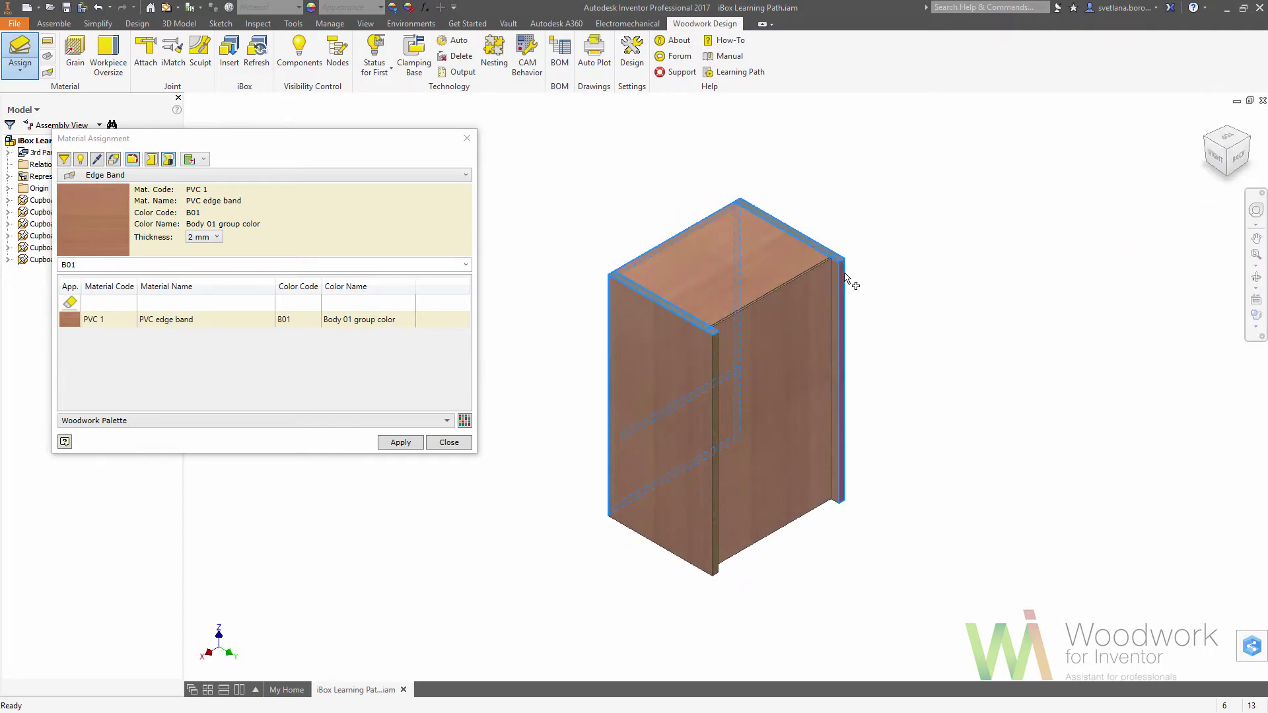
click(712, 358)
click(1226, 173)
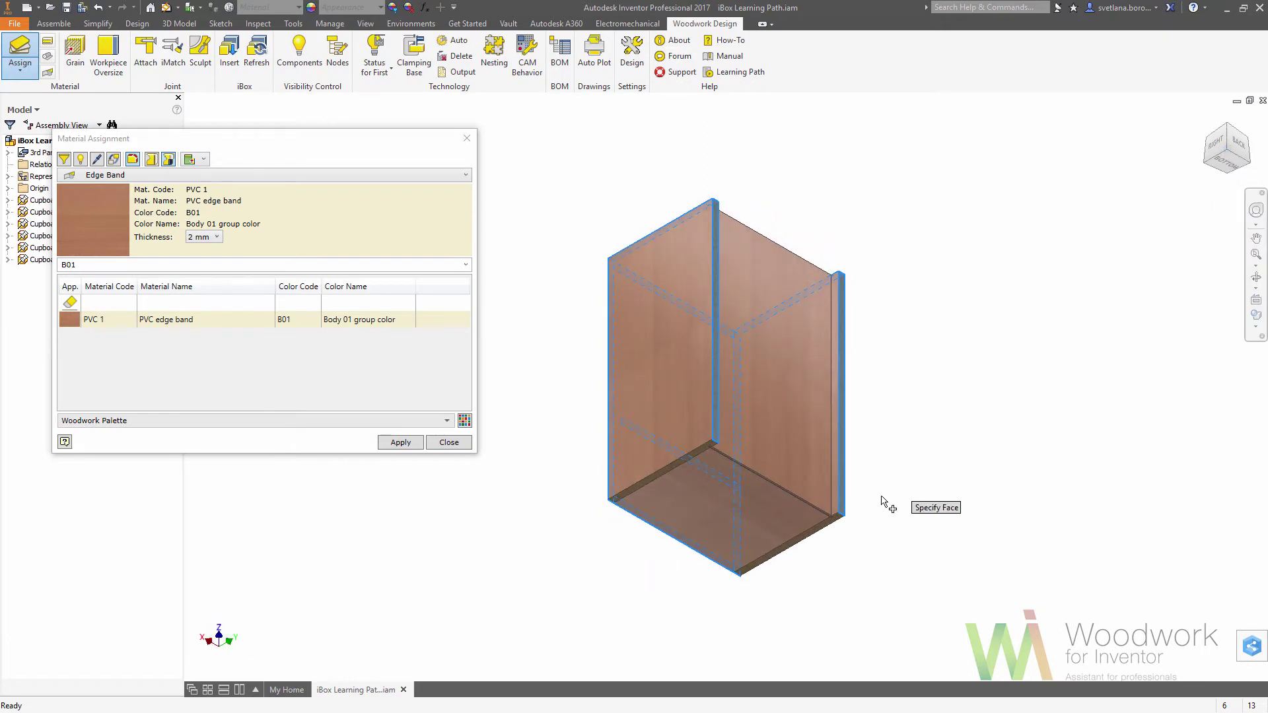
click(834, 523)
click(696, 453)
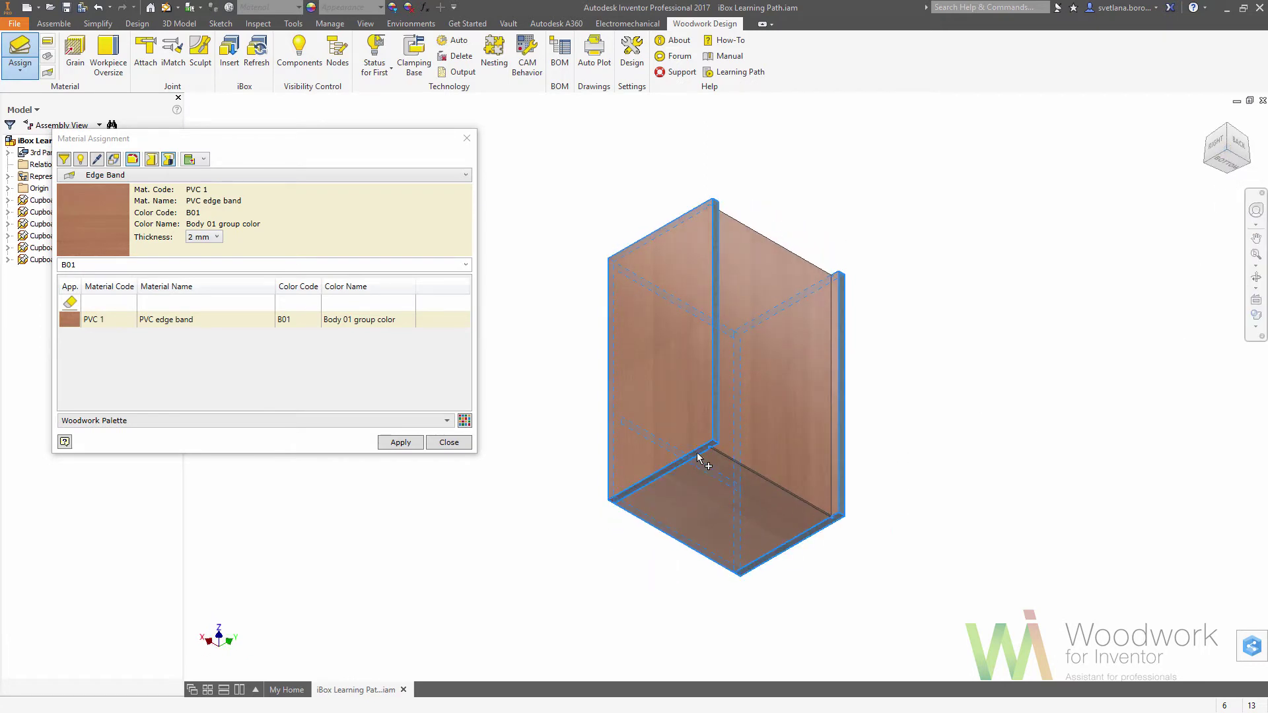
click(1208, 145)
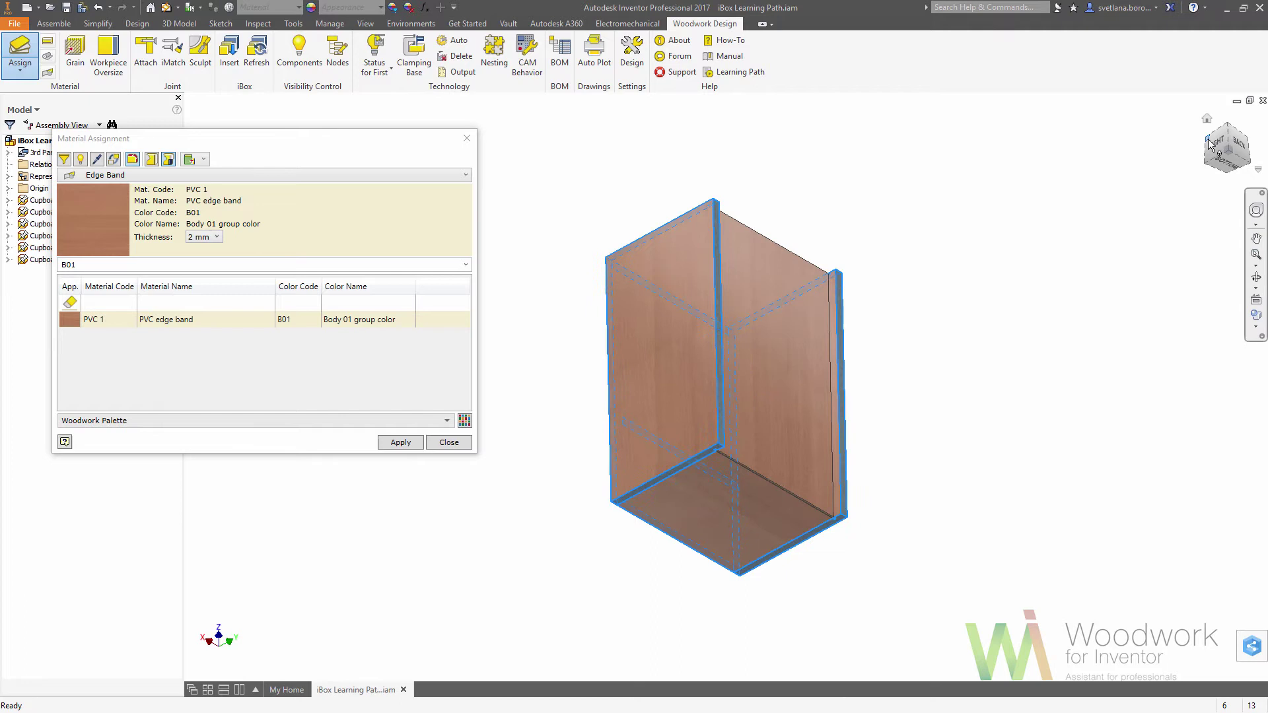
Set band thickness to 0,45 mm, apply it, and close material assignment
click(205, 243)
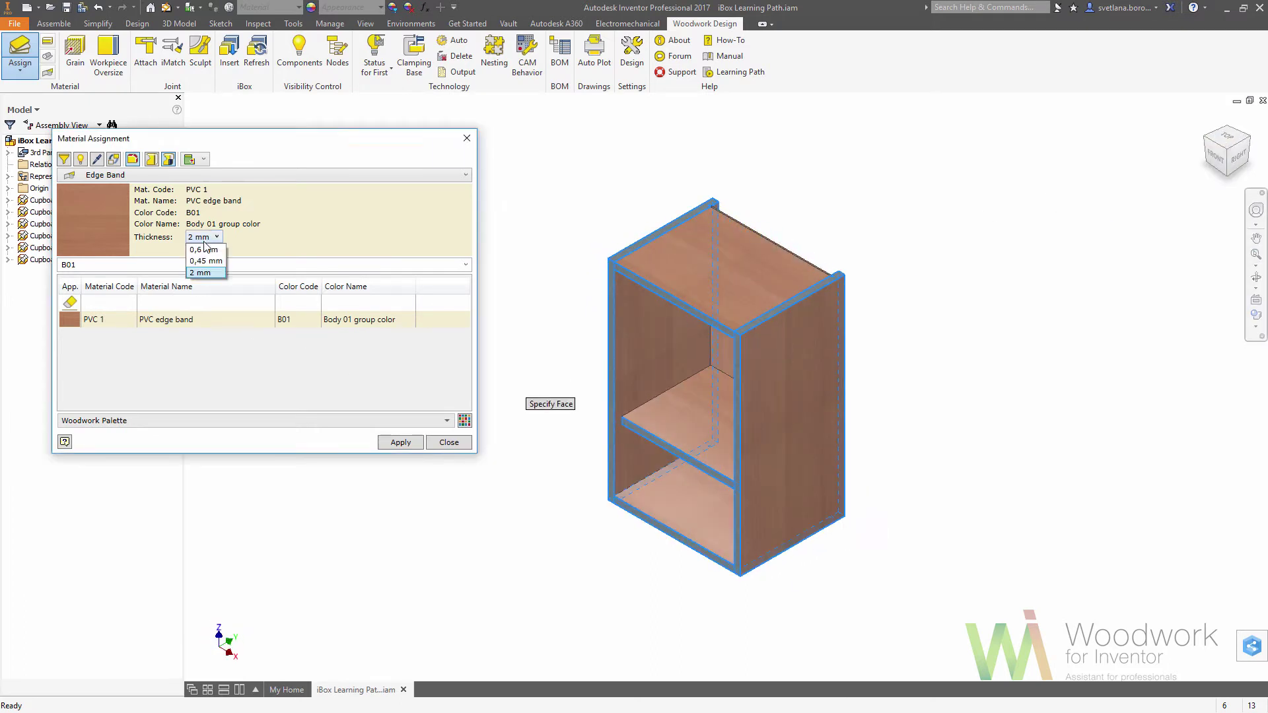
click(199, 248)
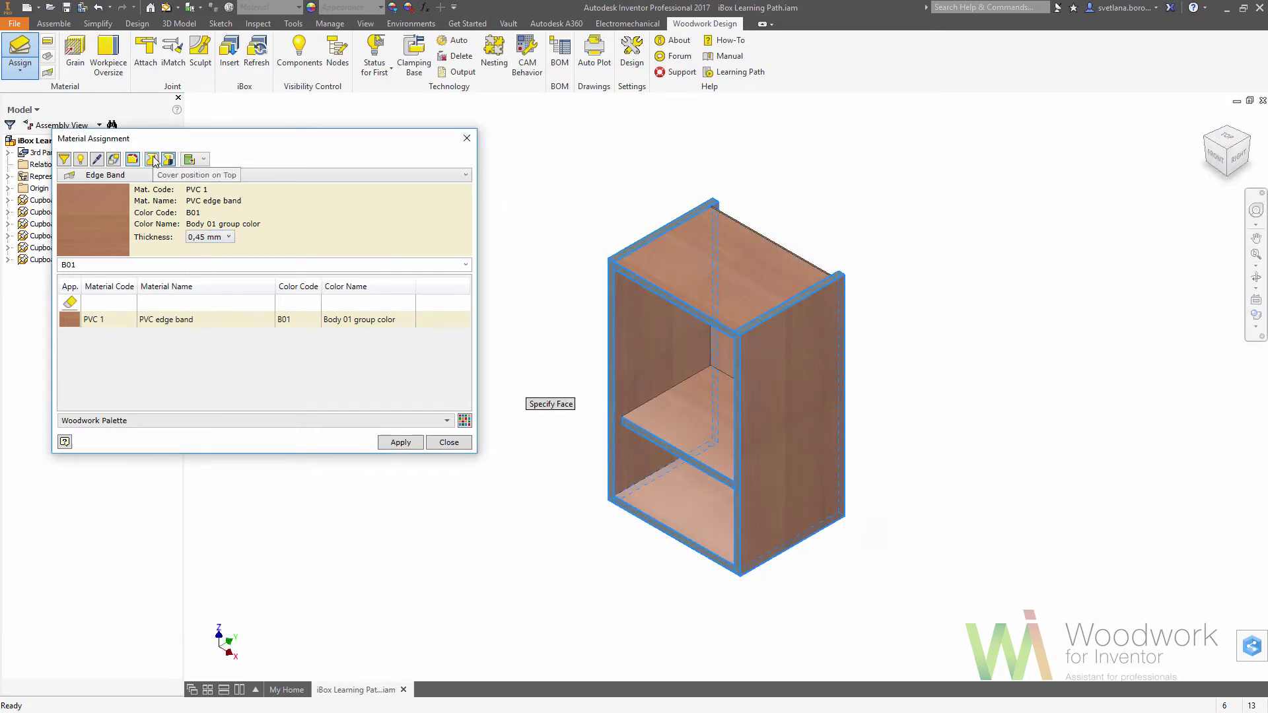
click(404, 442)
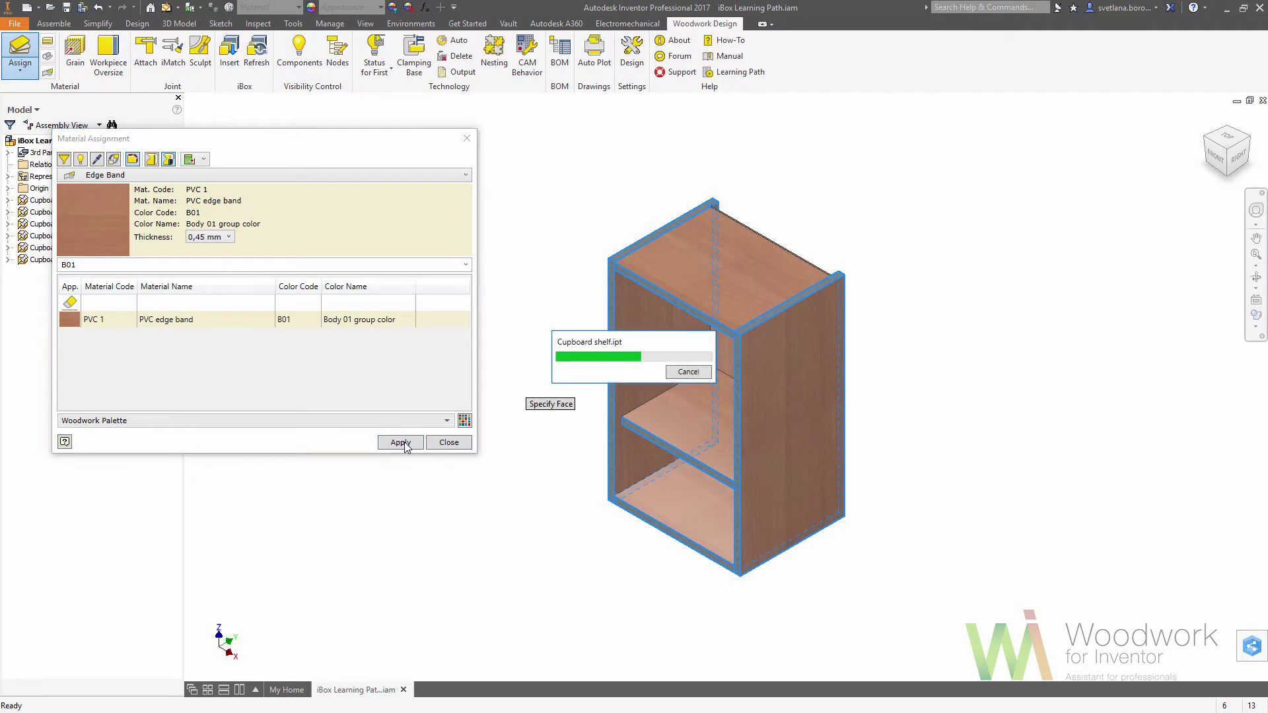
click(448, 442)
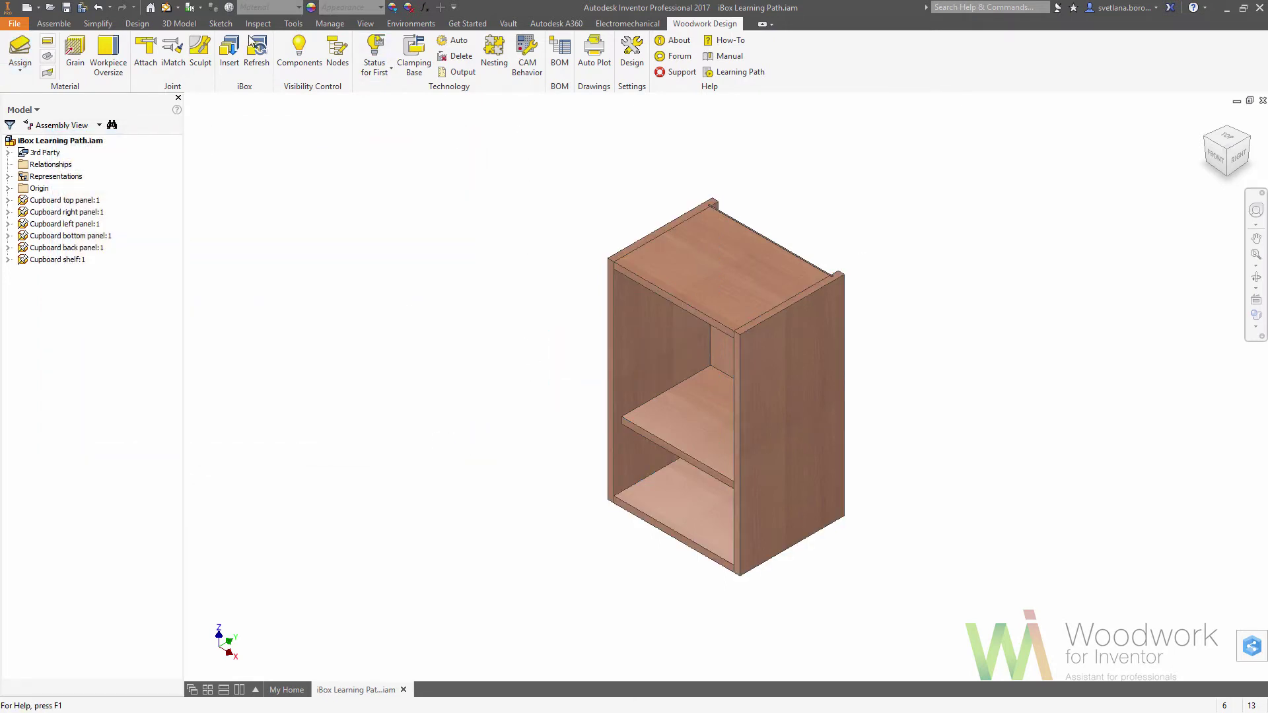
Create a work plane offset -18 mm from the side panel's front vertical edge
click(53, 23)
click(452, 53)
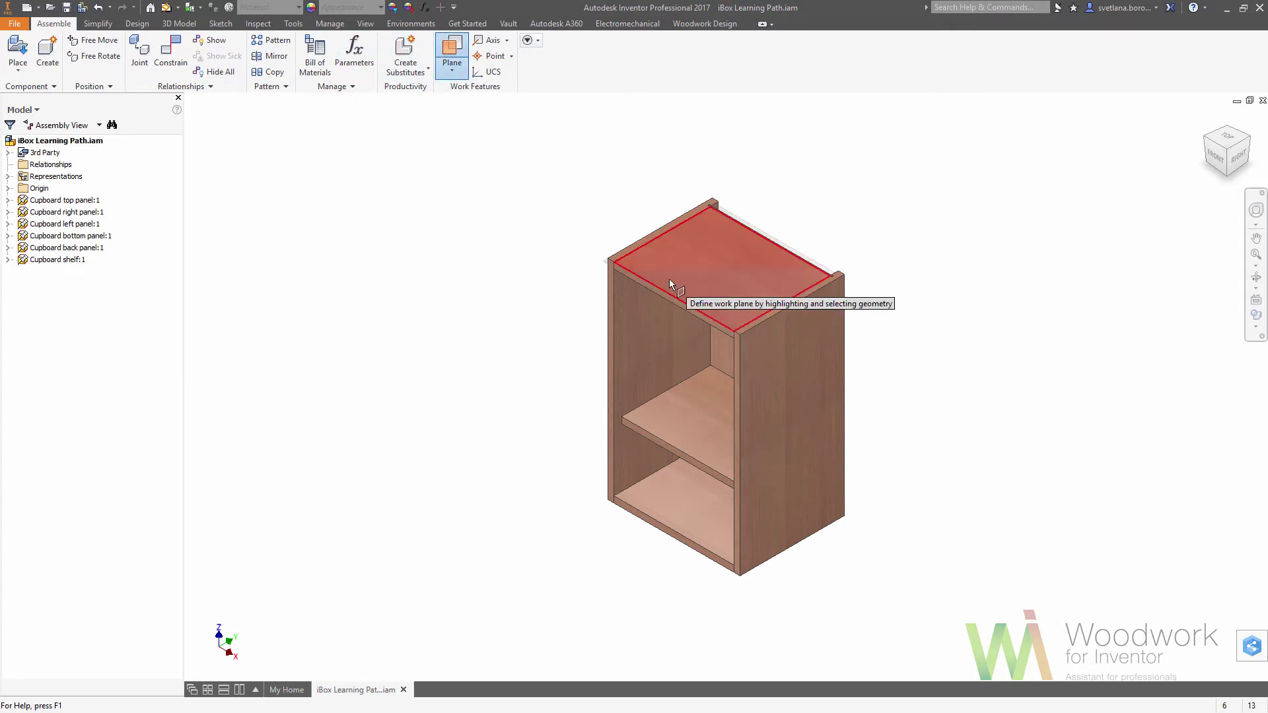
scroll(737, 341, up, 4)
click(736, 339)
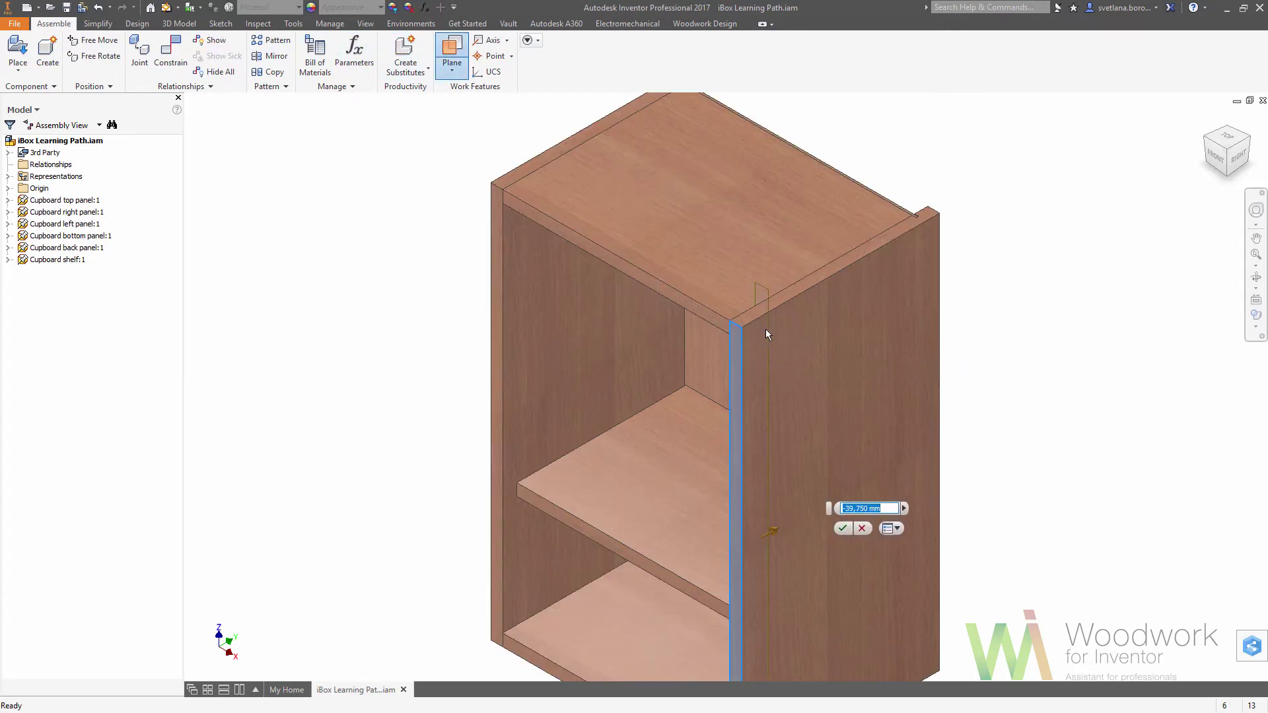
text(-18)
key(Return)
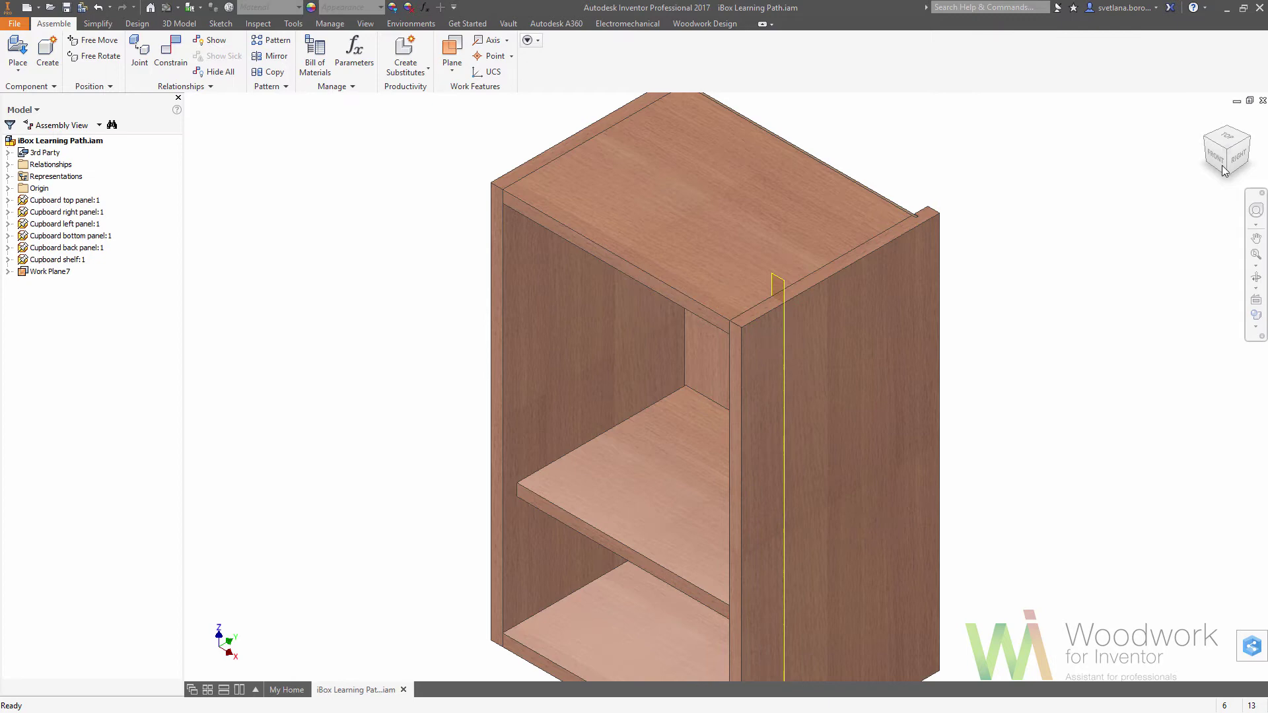
Create a second work plane offset -64 mm from the rear vertical edge
click(1248, 144)
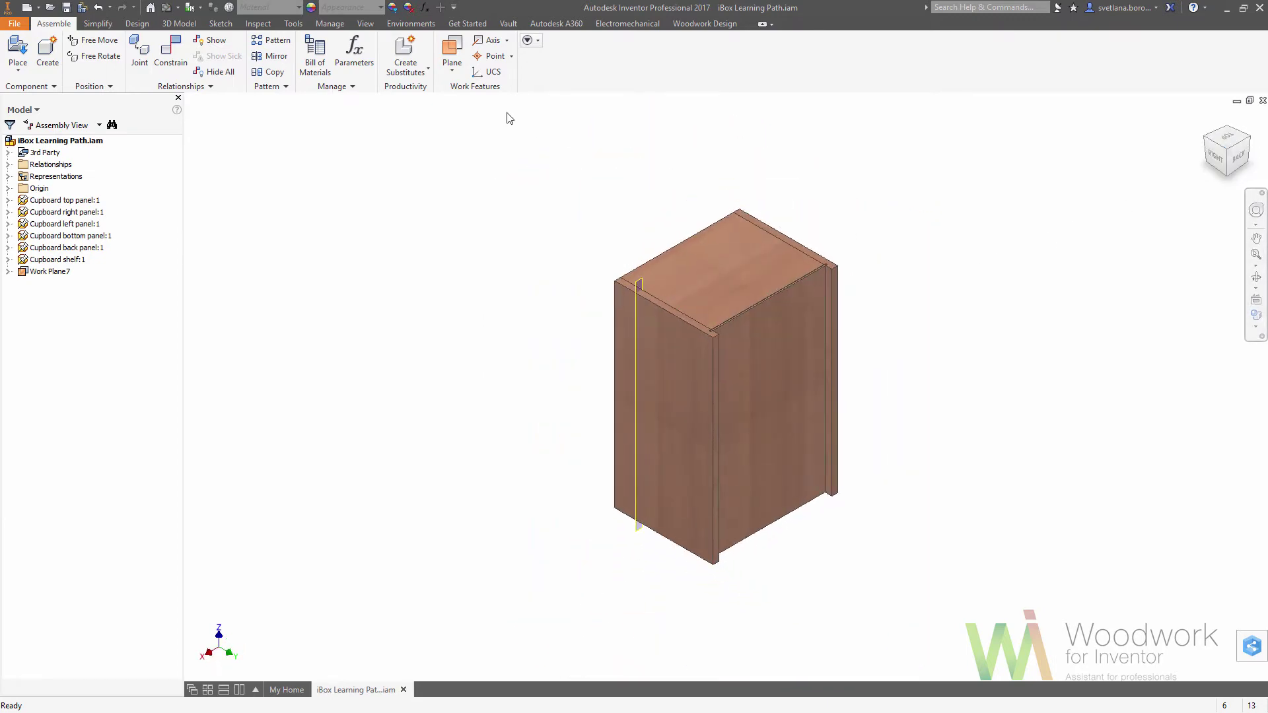
click(449, 53)
scroll(703, 347, up, 3)
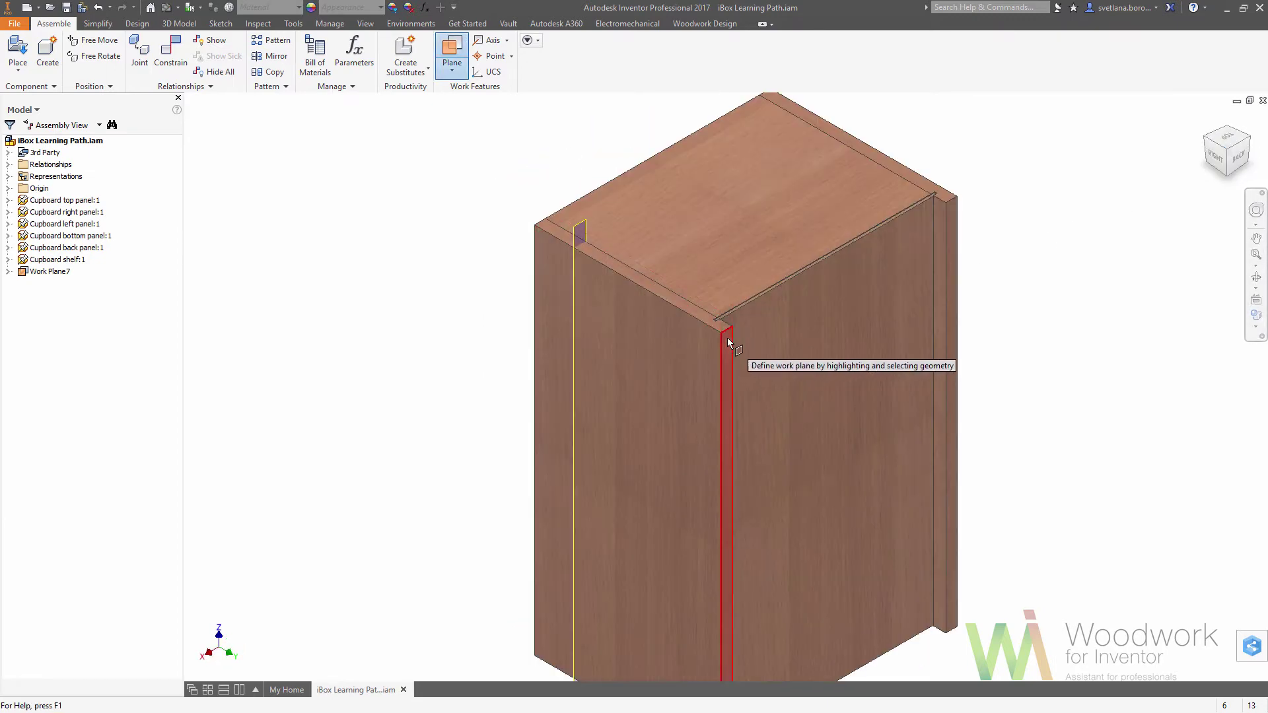
click(727, 338)
text(-64)
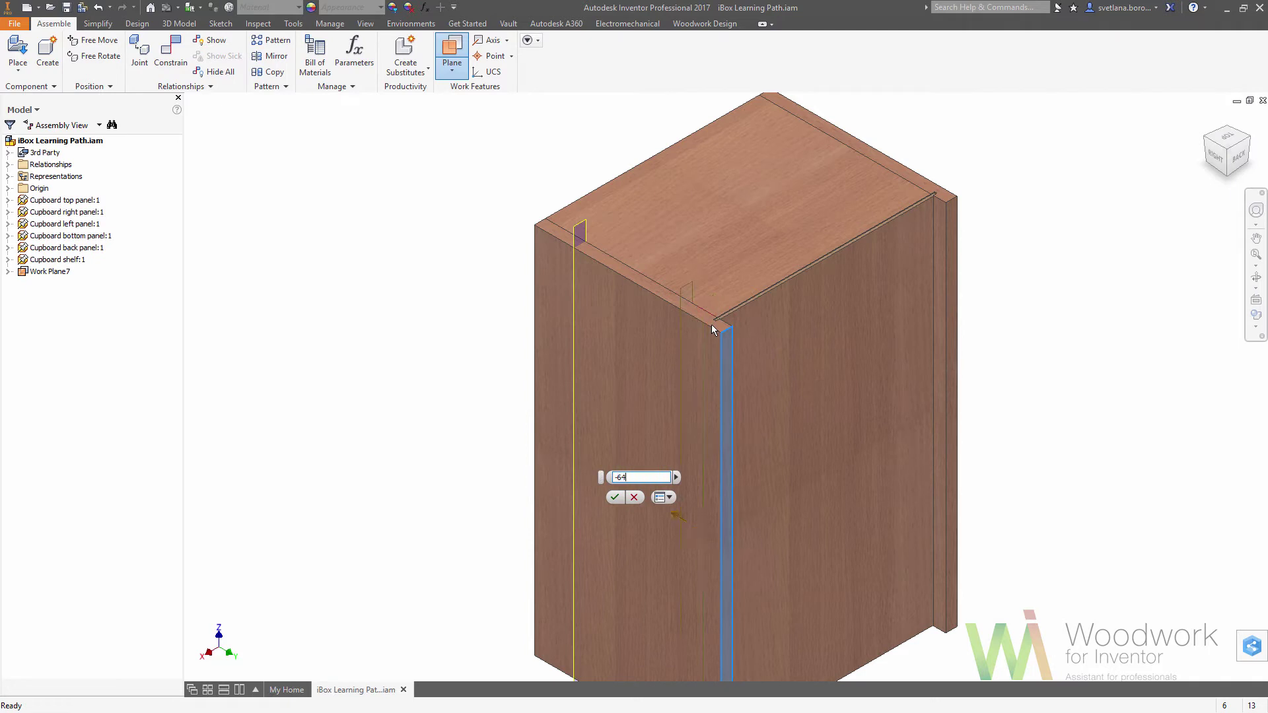
key(Return)
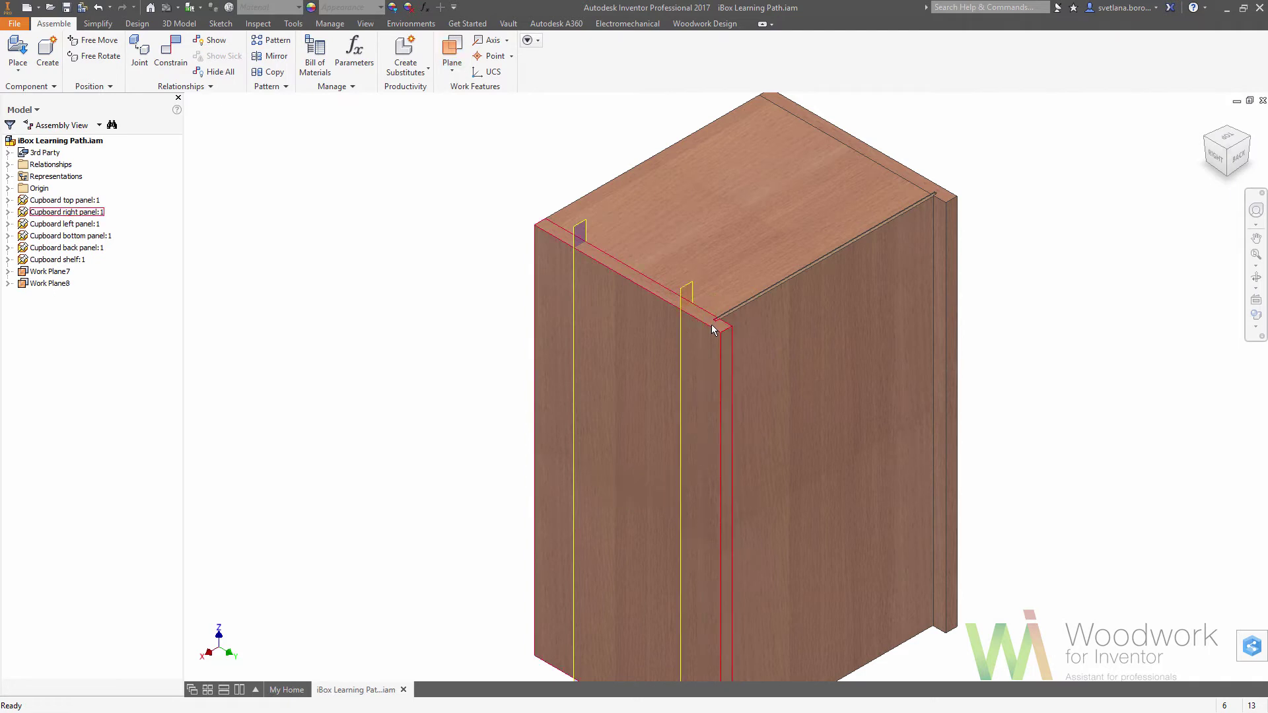
click(1204, 141)
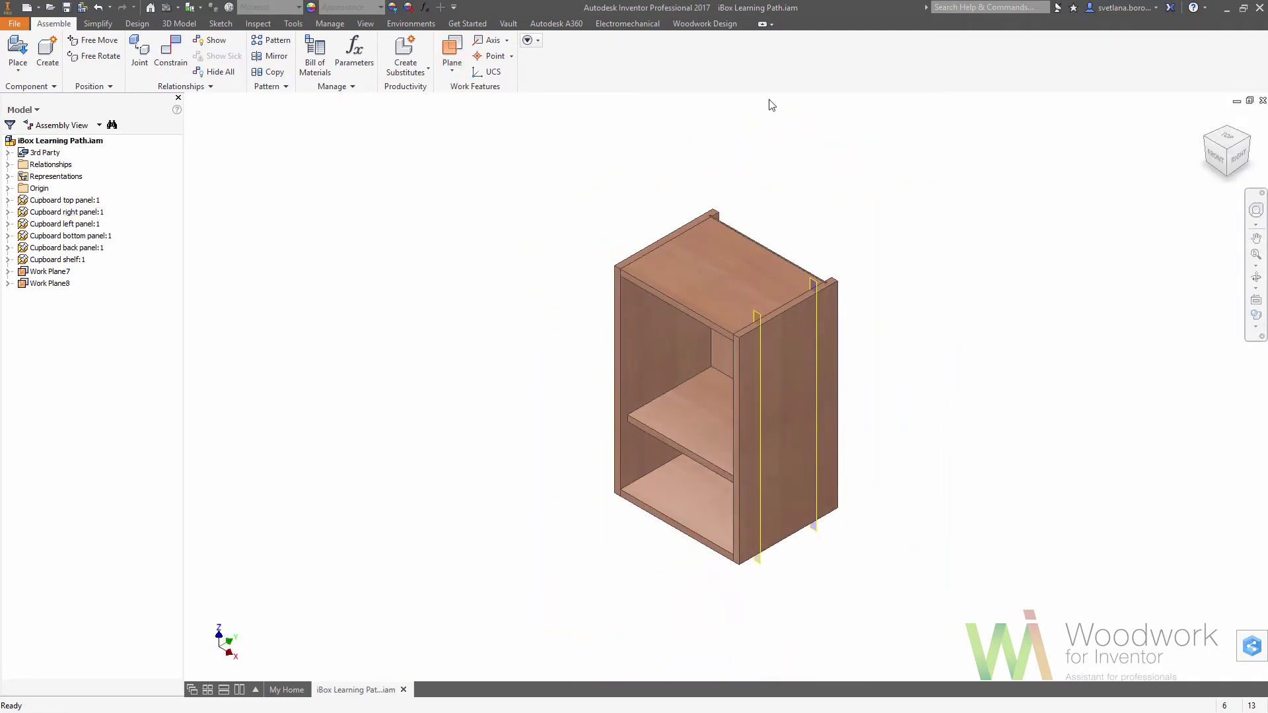
click(705, 24)
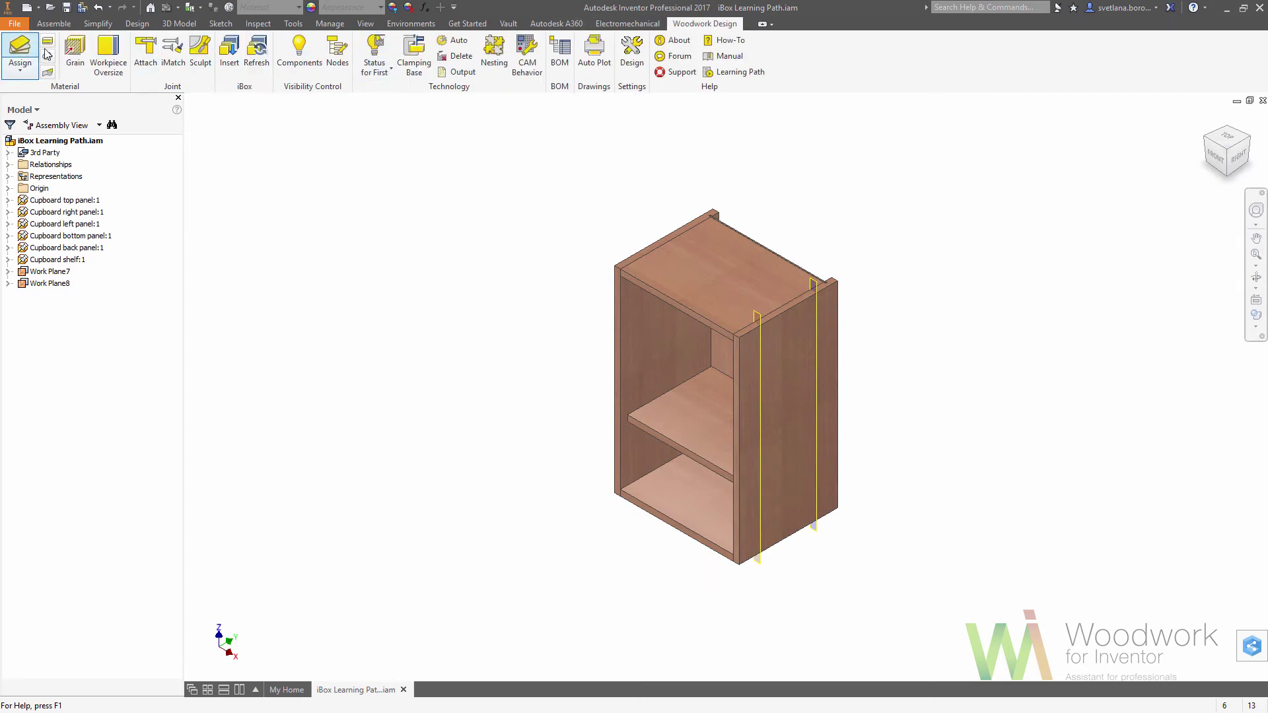
Choose MINIFIX D15 v2.ipt from the library's Fixed joints > Minifix folder to attach
click(144, 57)
click(146, 184)
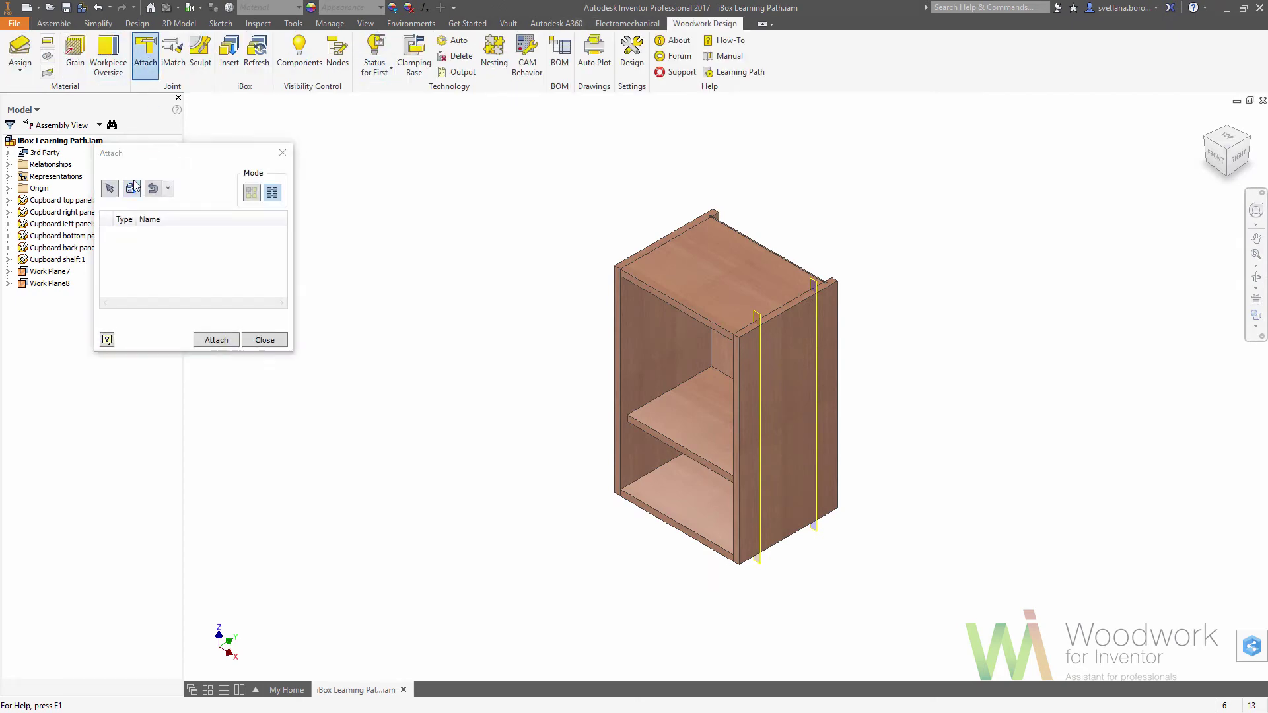
click(54, 239)
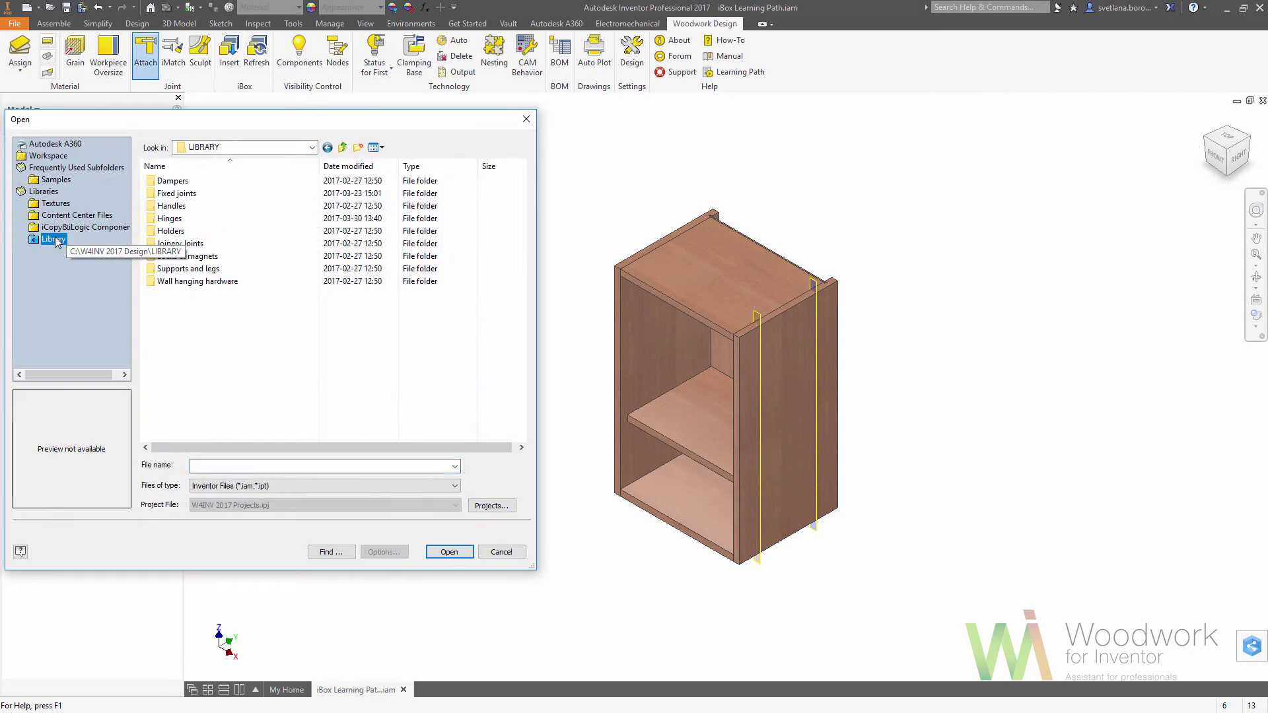
double_click(197, 194)
double_click(191, 231)
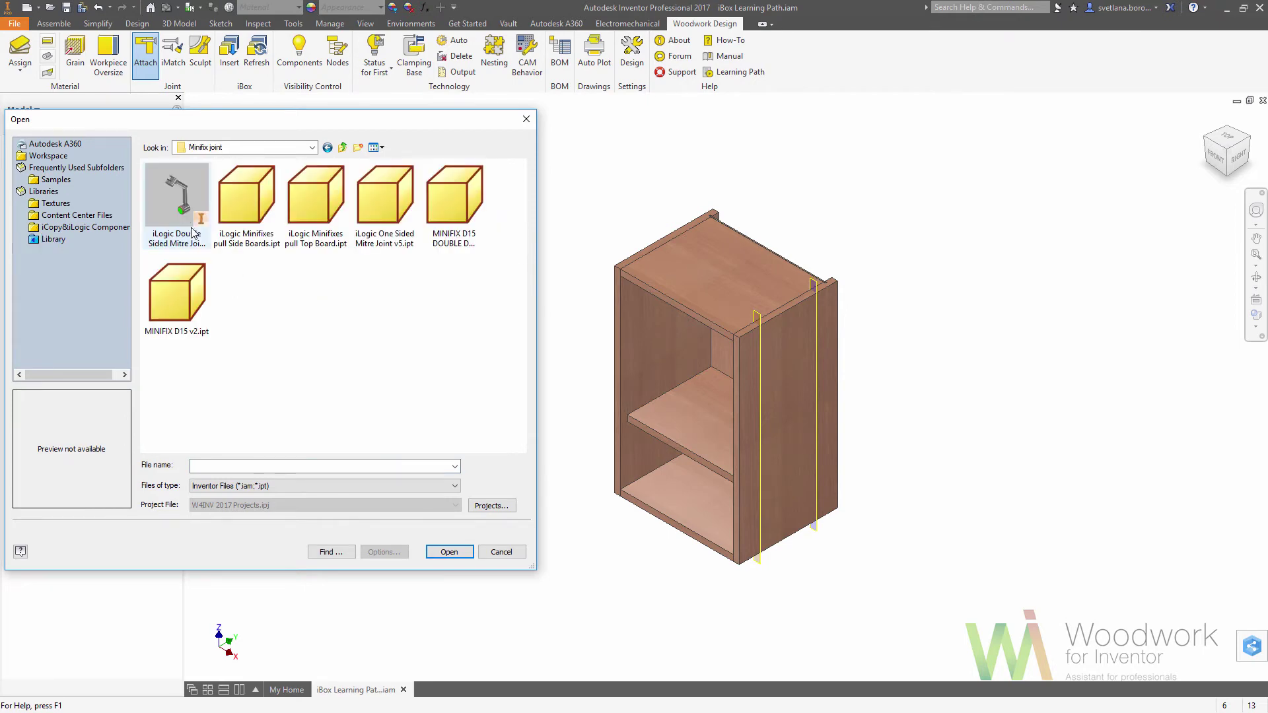
double_click(204, 285)
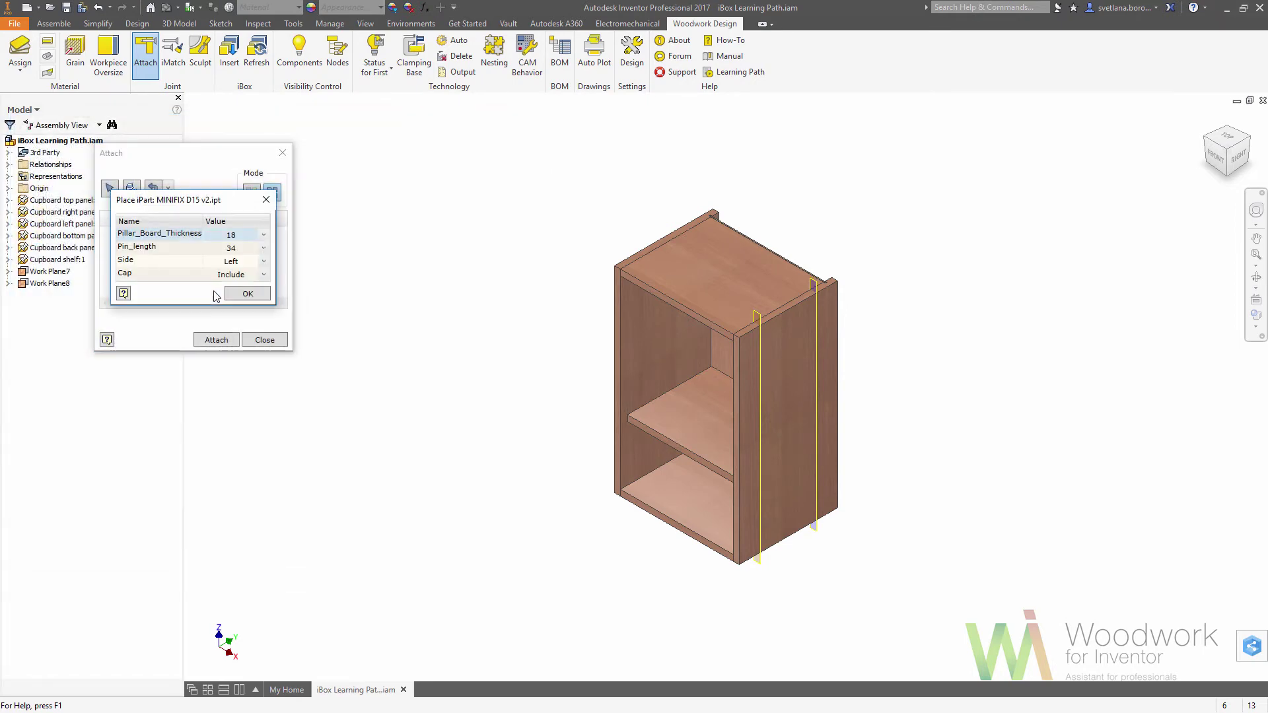
click(230, 293)
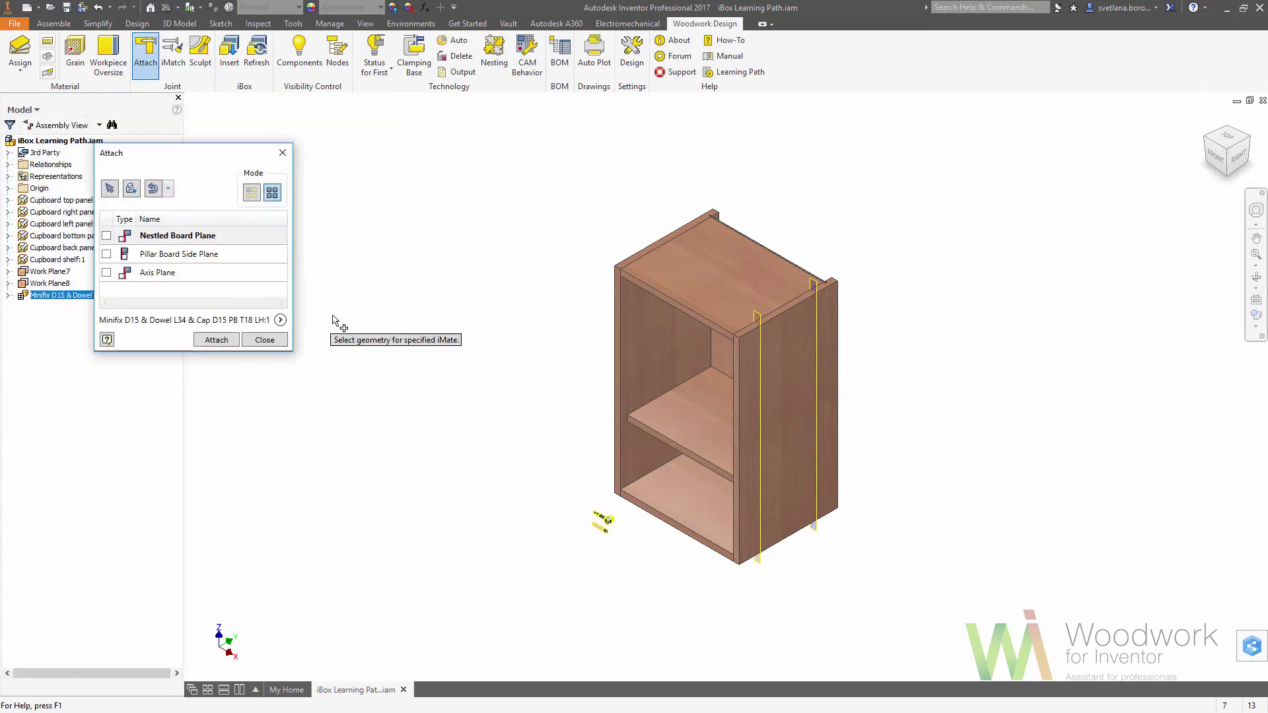
Locate the fittings by left panel, bottom panel and work plane, then attach all eight
click(641, 354)
click(1206, 137)
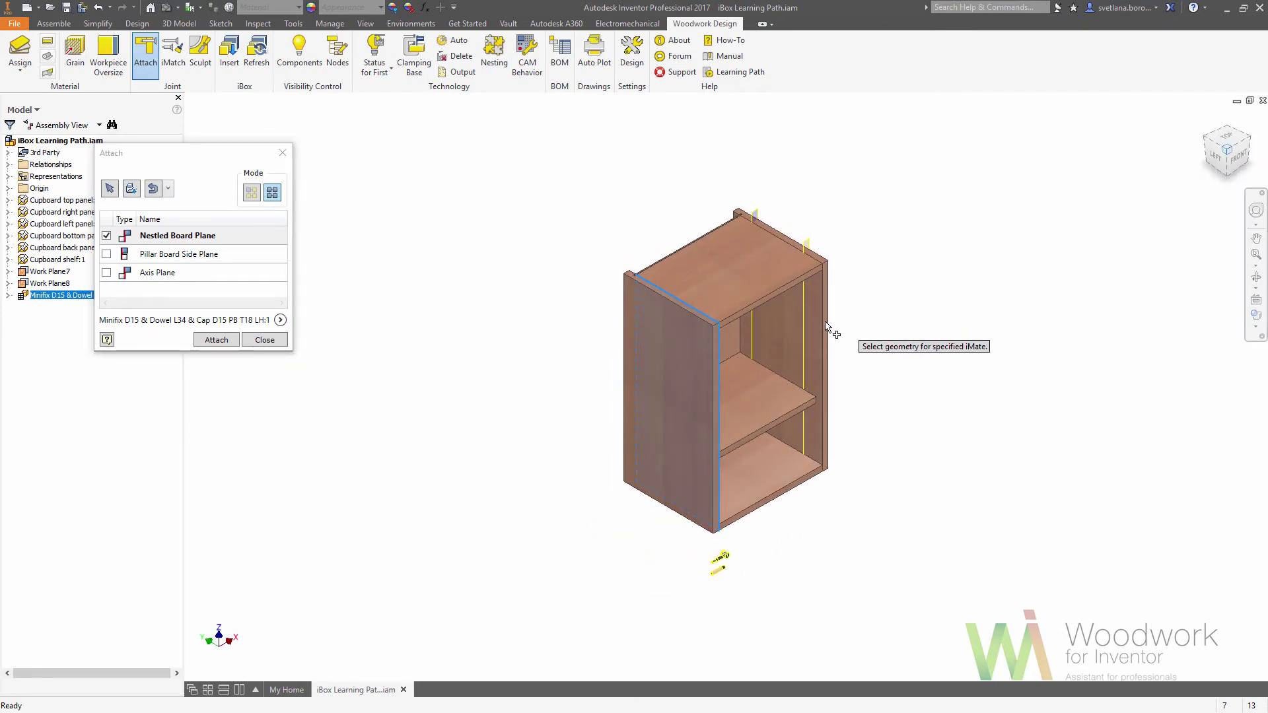
click(221, 258)
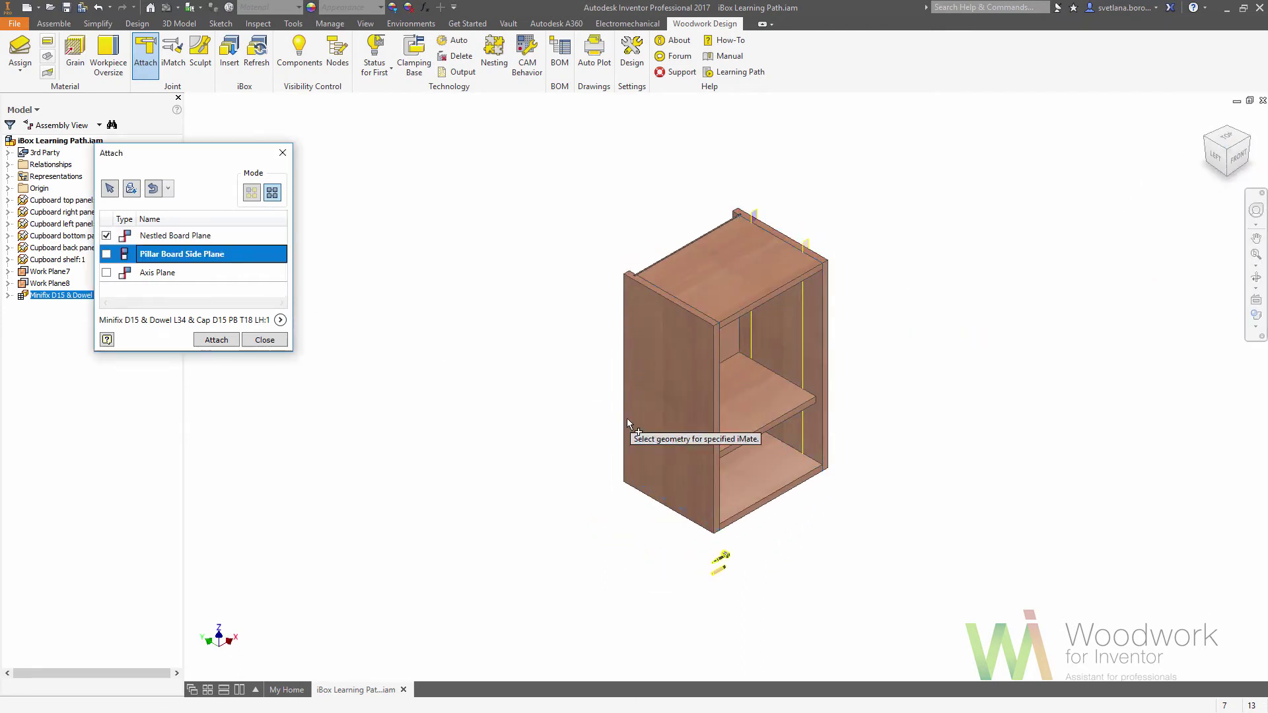
click(753, 470)
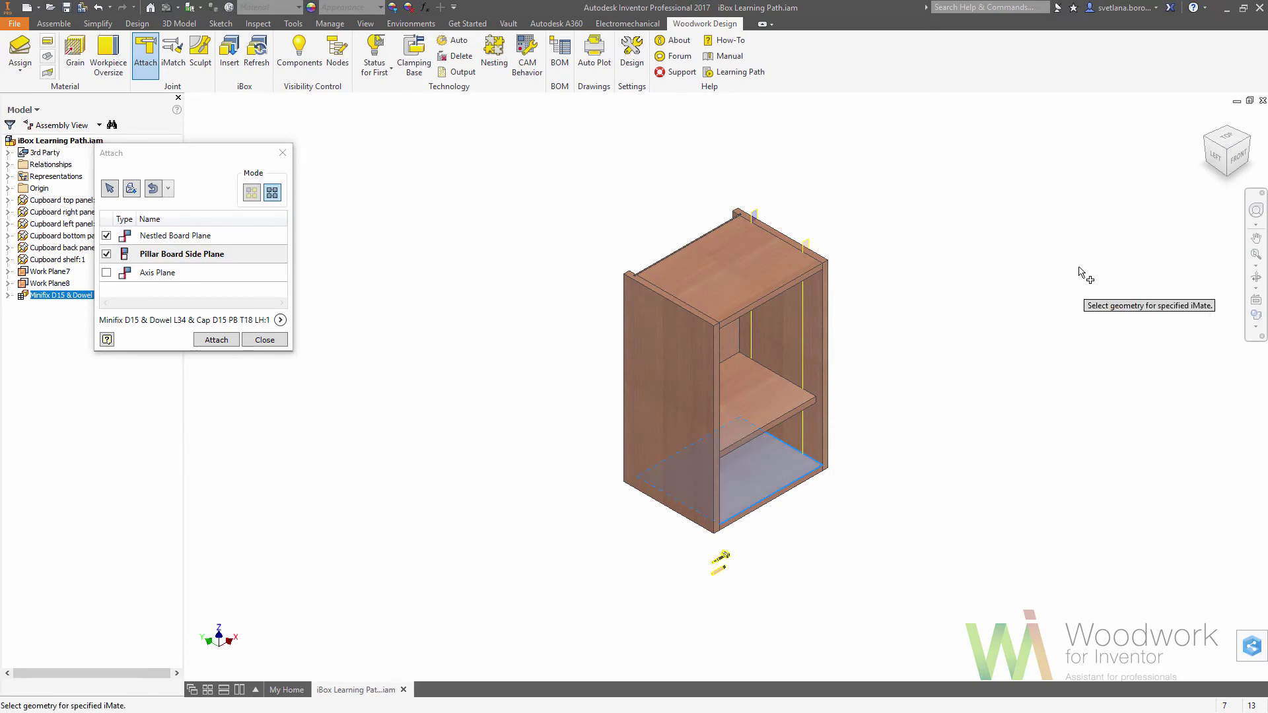
click(1228, 178)
click(211, 276)
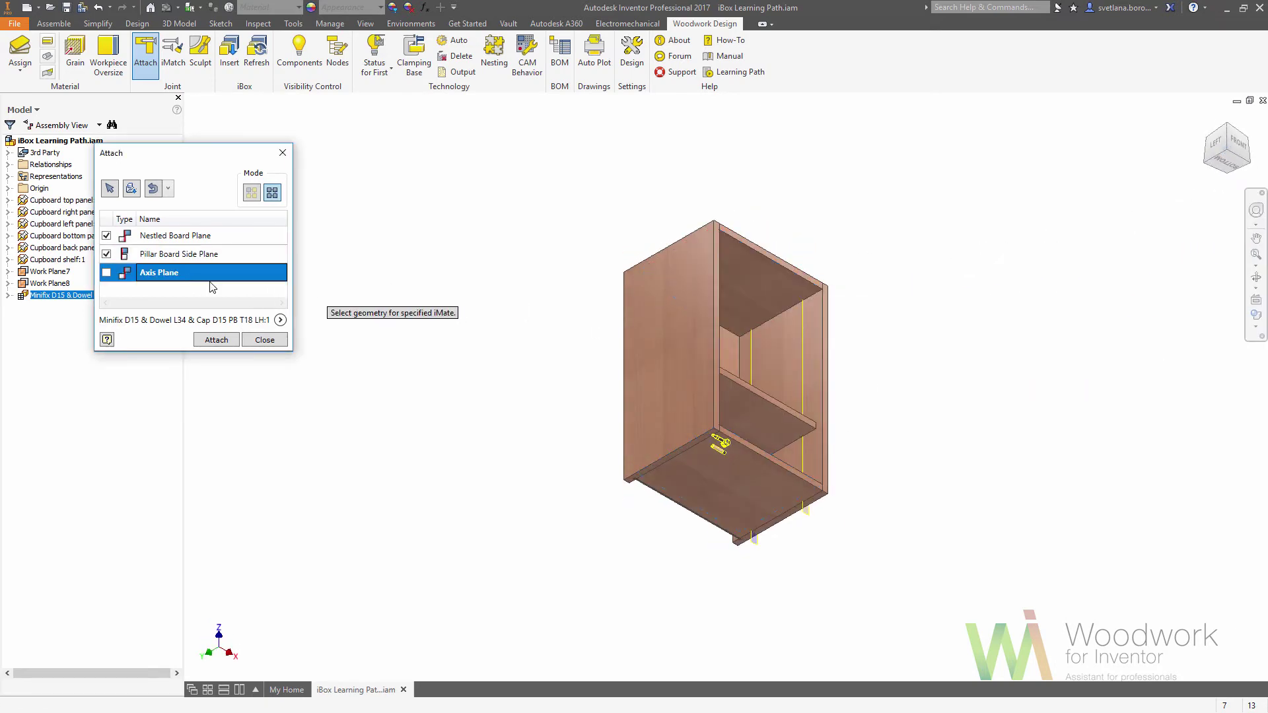
click(806, 522)
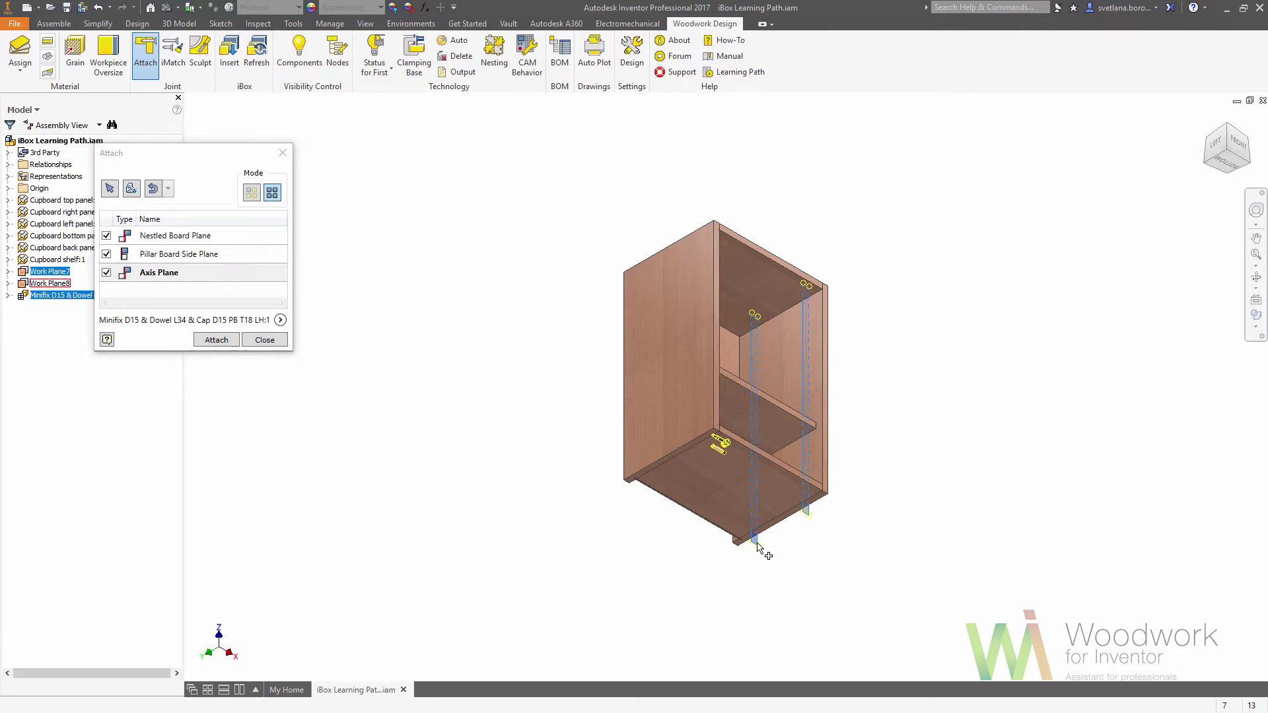
click(216, 339)
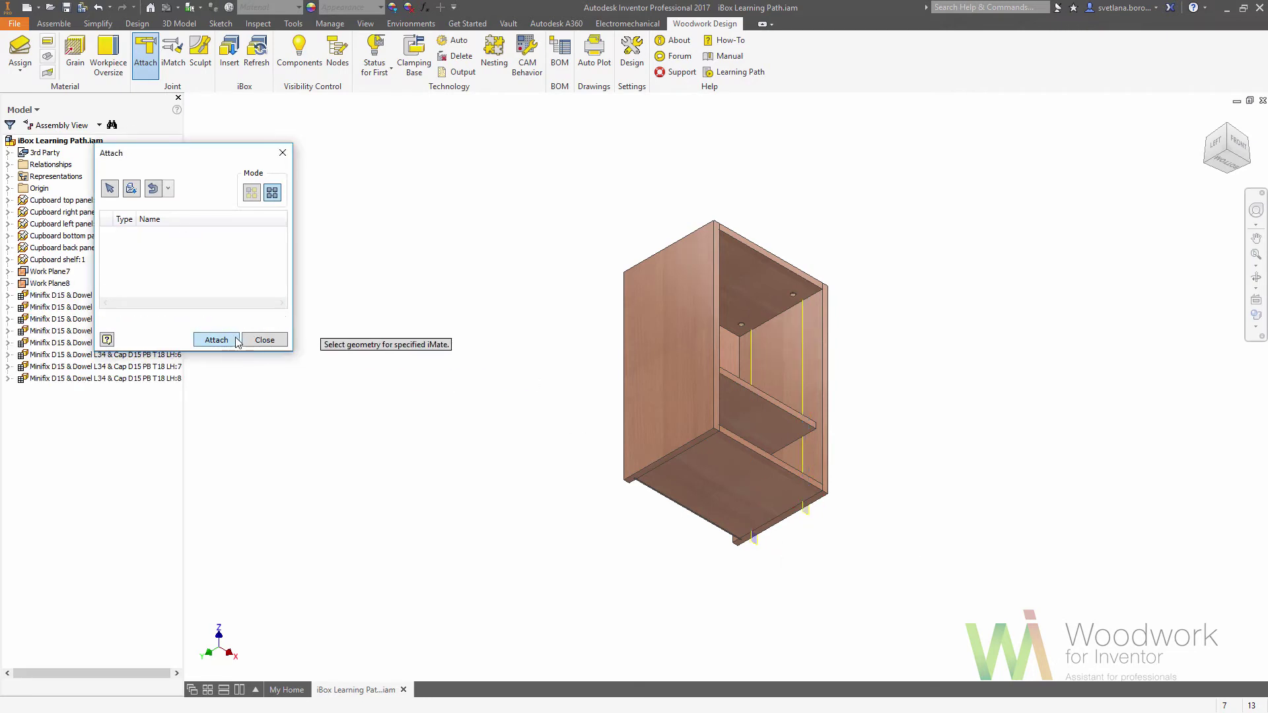
click(264, 340)
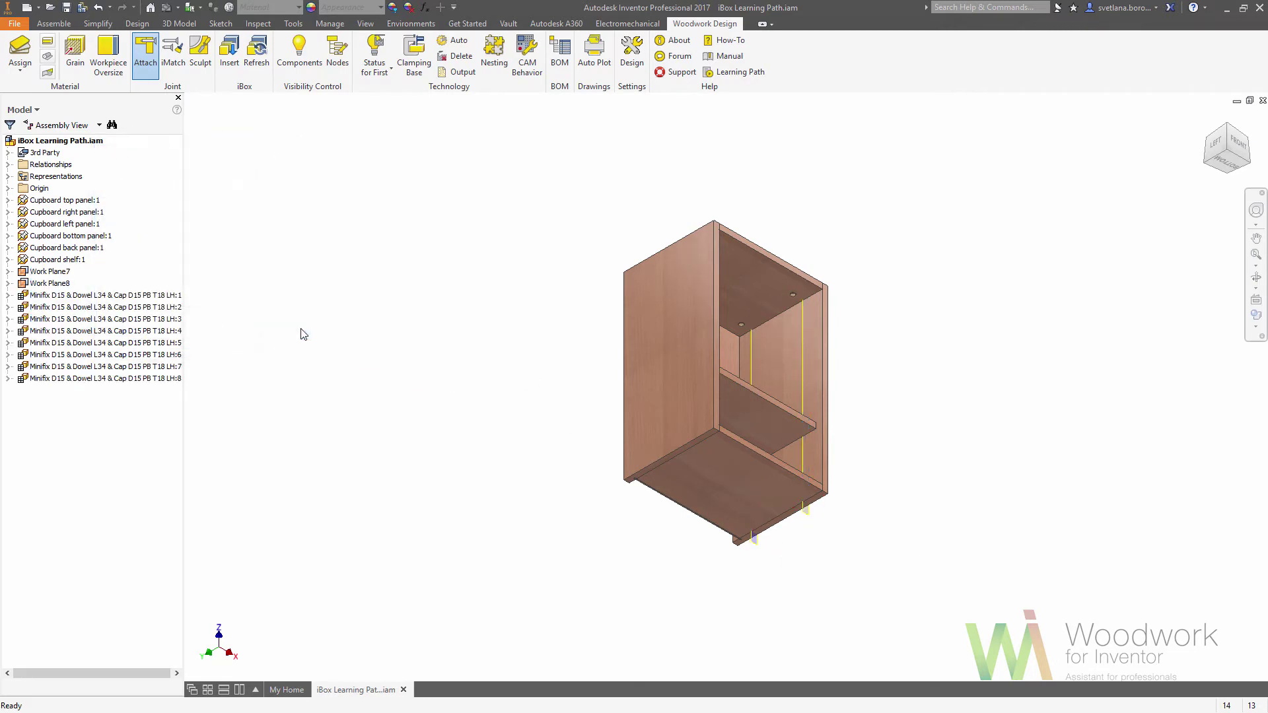
Make the cabinet panels transparent to expose the Minifix fittings
click(1247, 142)
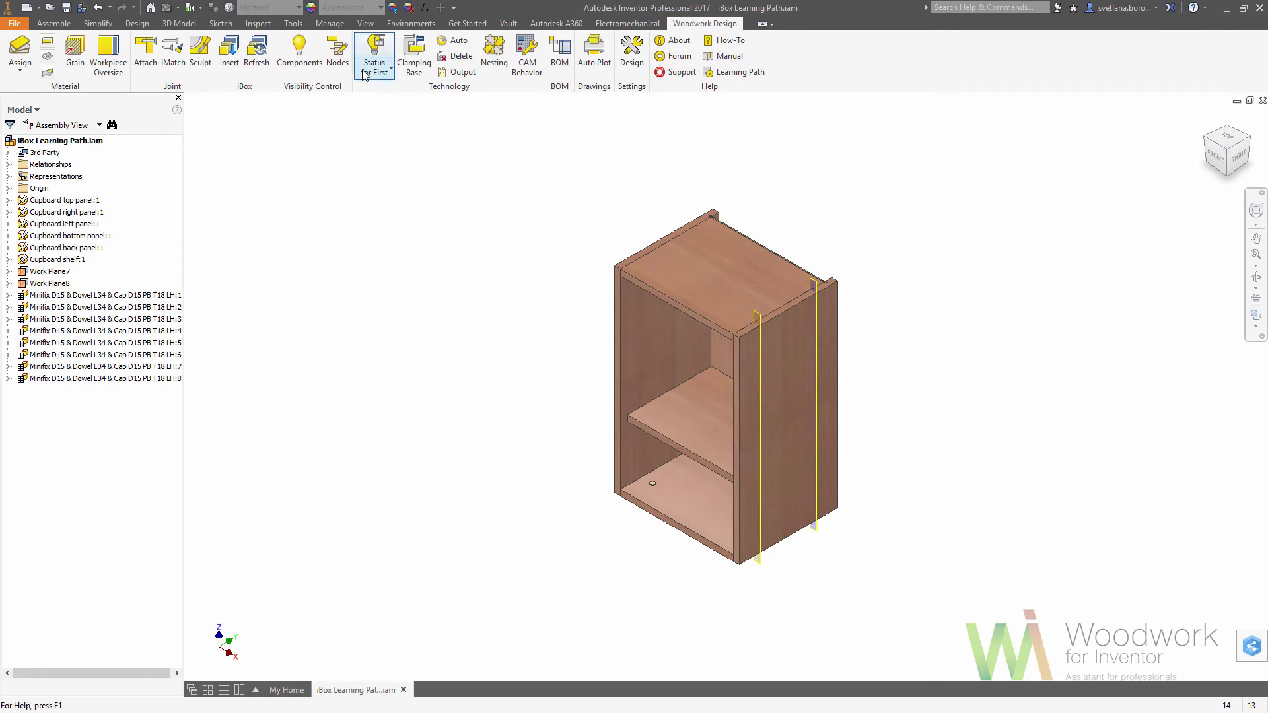
click(300, 63)
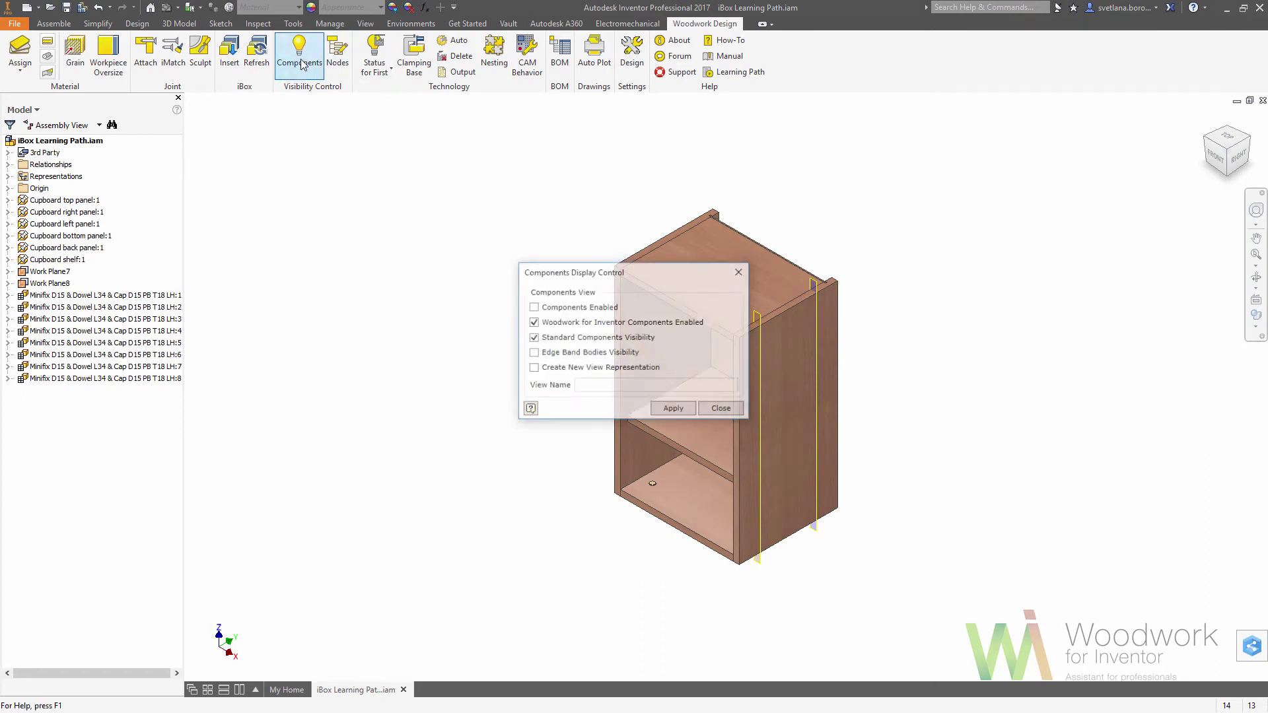
click(673, 410)
click(714, 411)
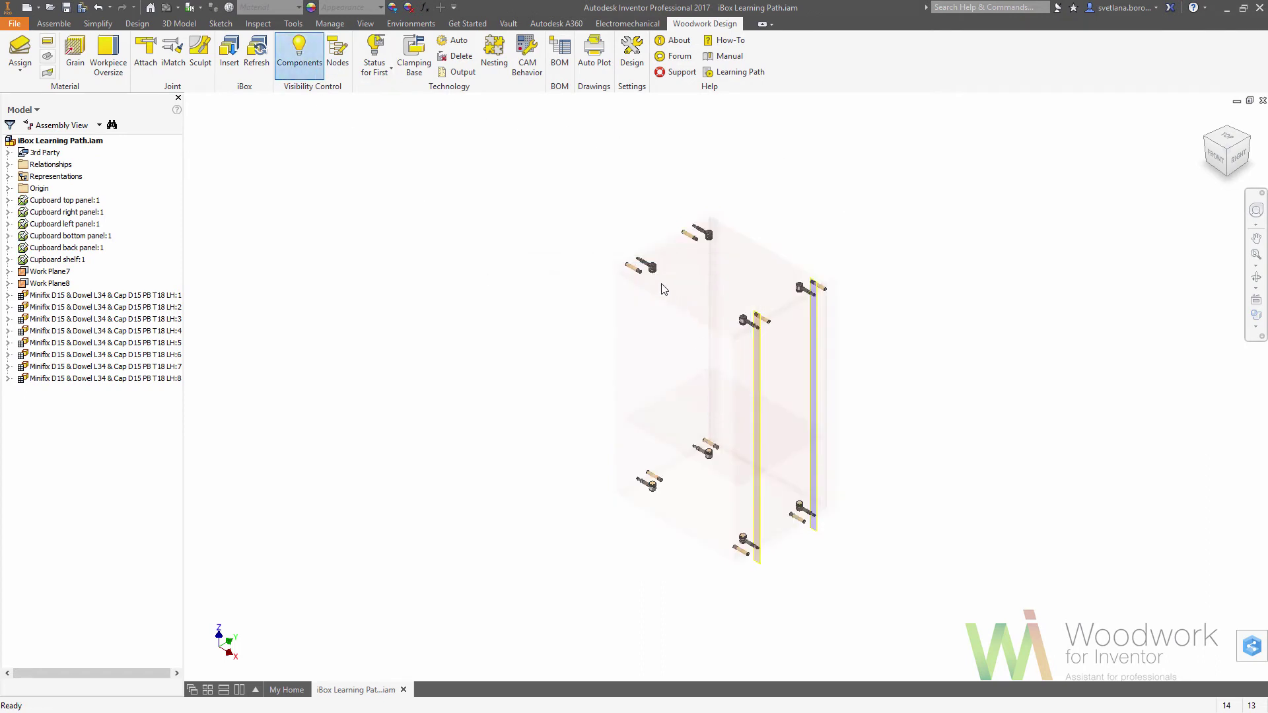
Change the LH:3 Minifix fitting's Side to Right, making it right-hand
click(651, 267)
right_click(651, 267)
key(Escape)
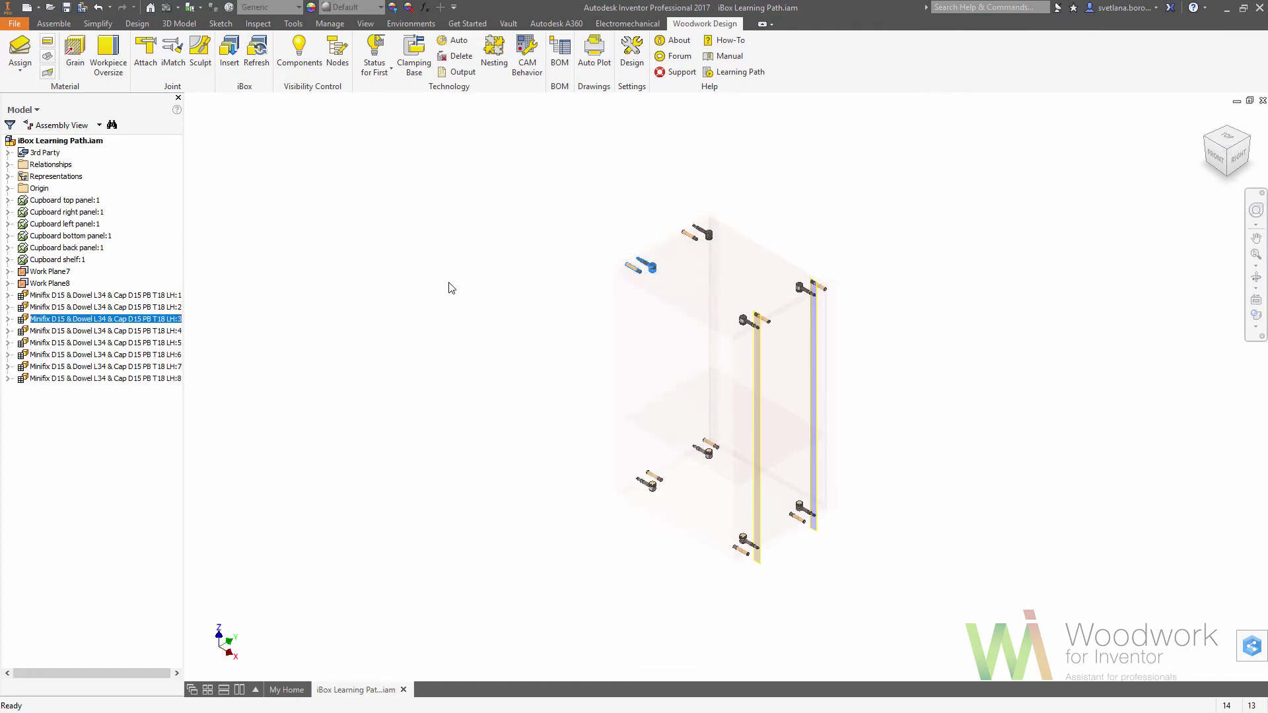
click(7, 319)
right_click(47, 332)
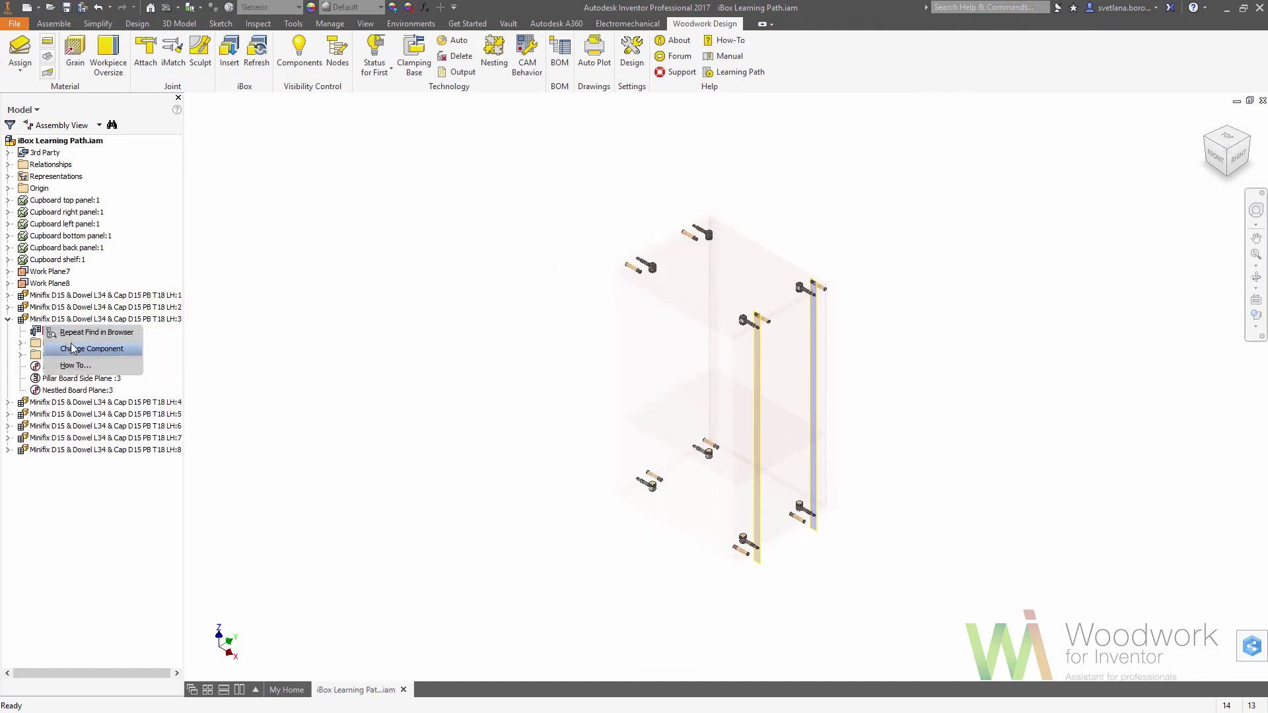
click(78, 350)
click(1150, 398)
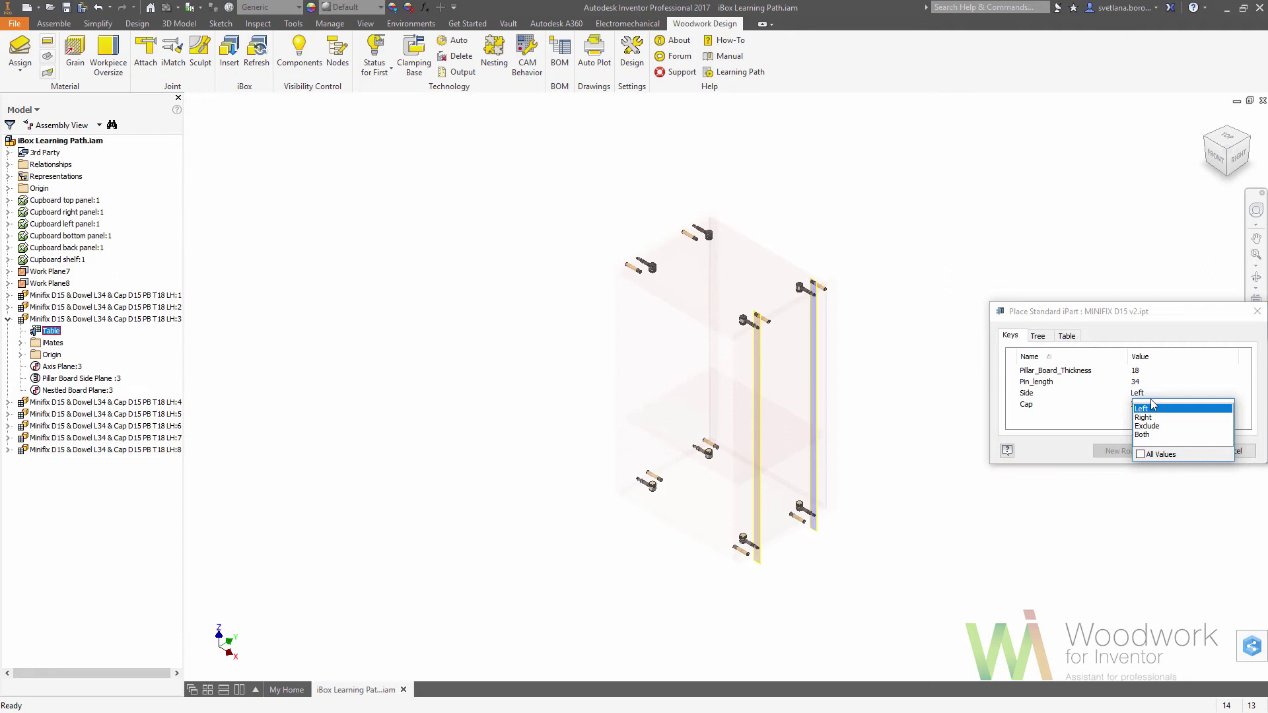
click(1154, 417)
click(1177, 452)
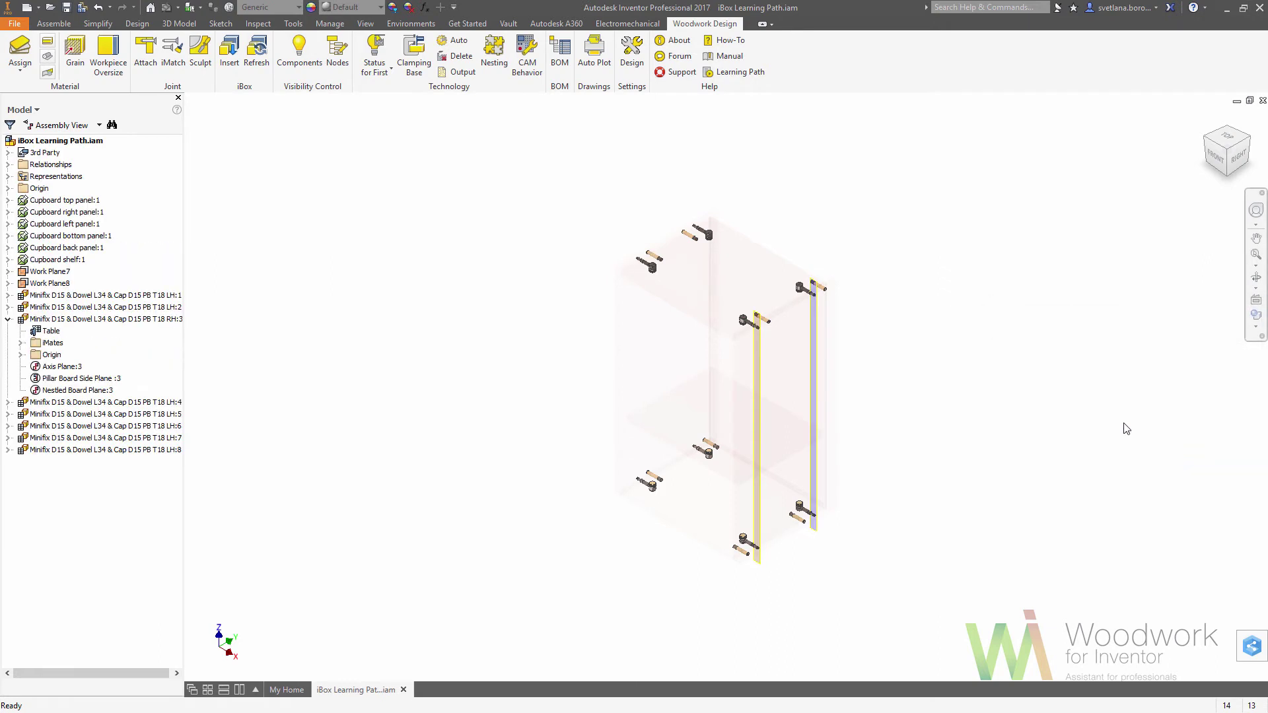
Match the top right fitting to the RH:3 template and show the panels solid again
click(173, 54)
click(650, 263)
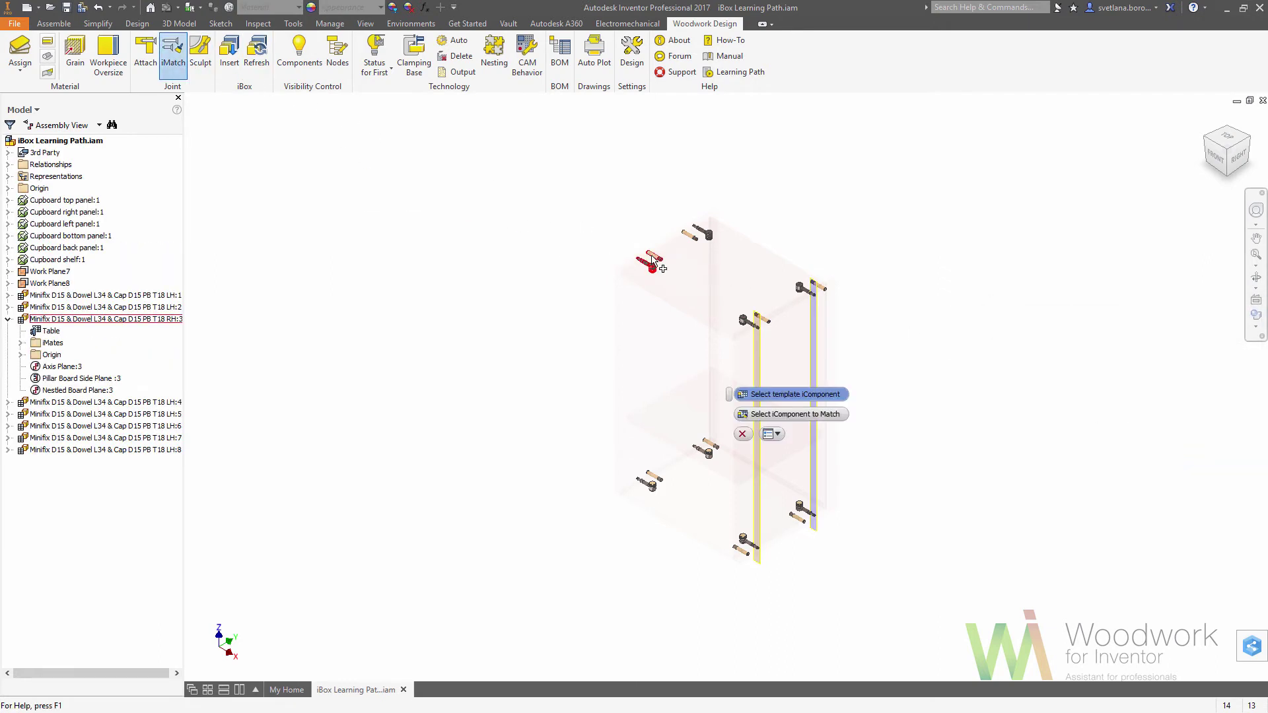
click(803, 289)
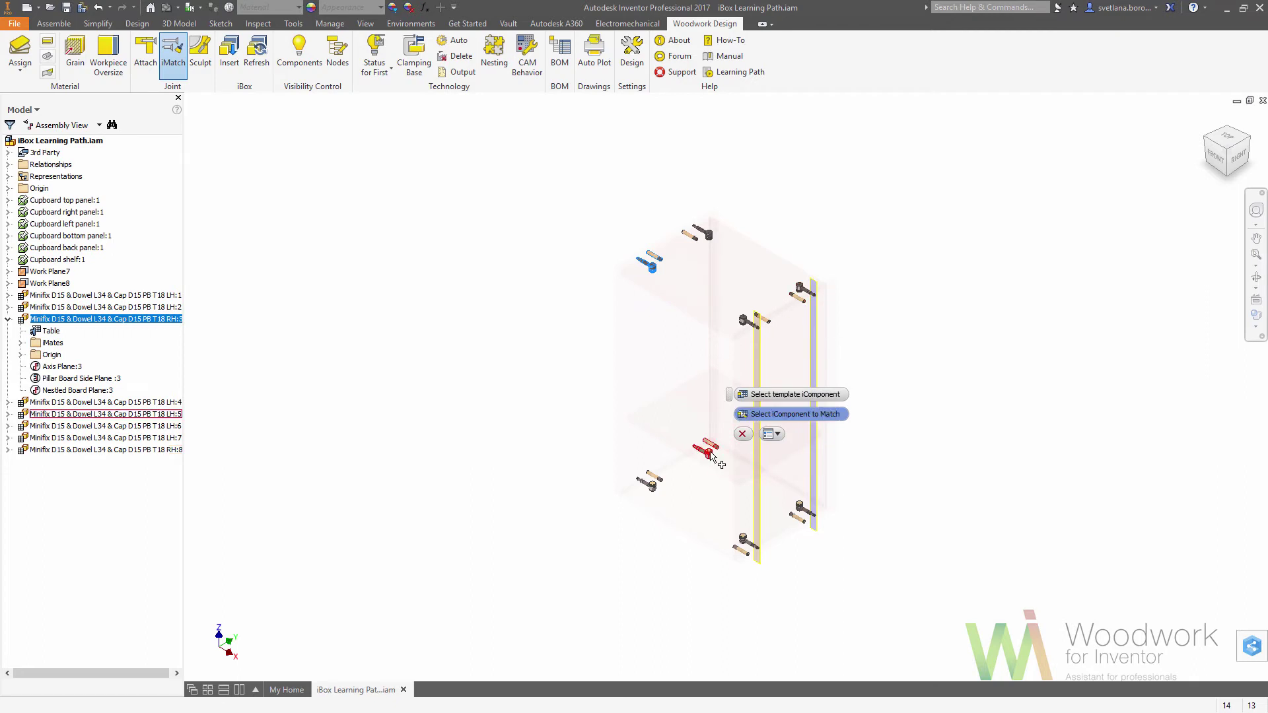
click(742, 434)
click(306, 75)
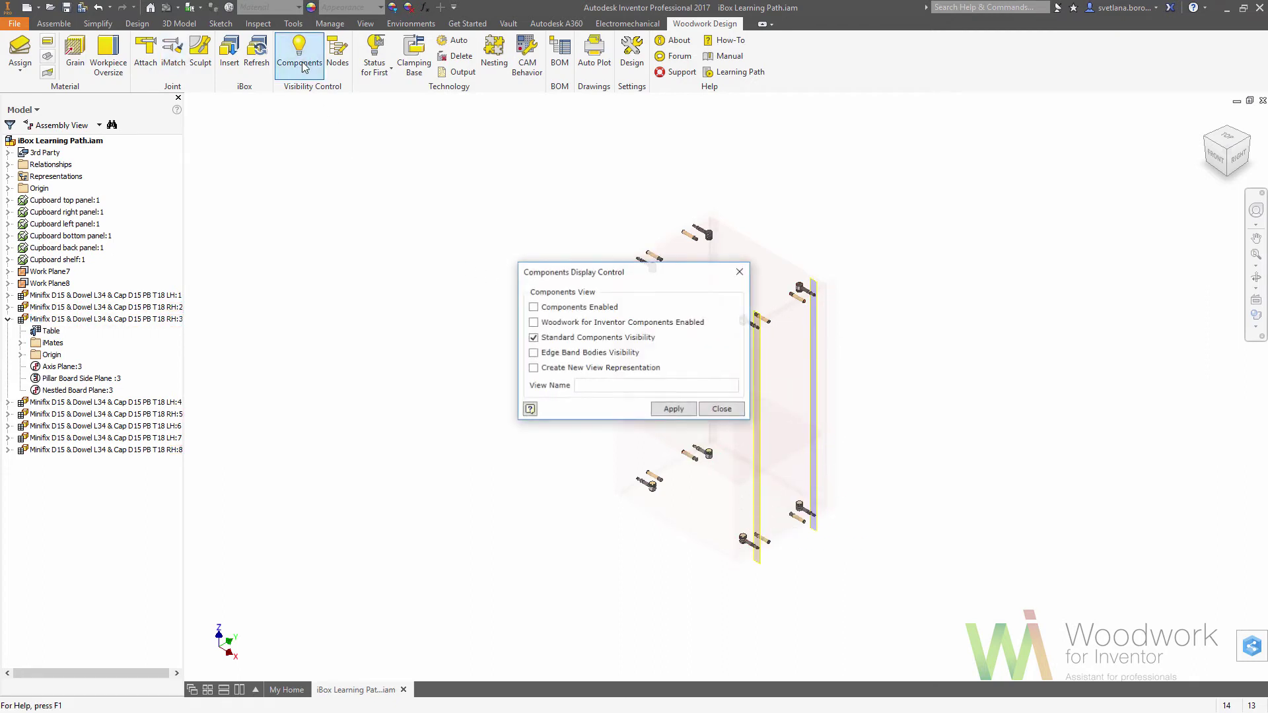
click(674, 409)
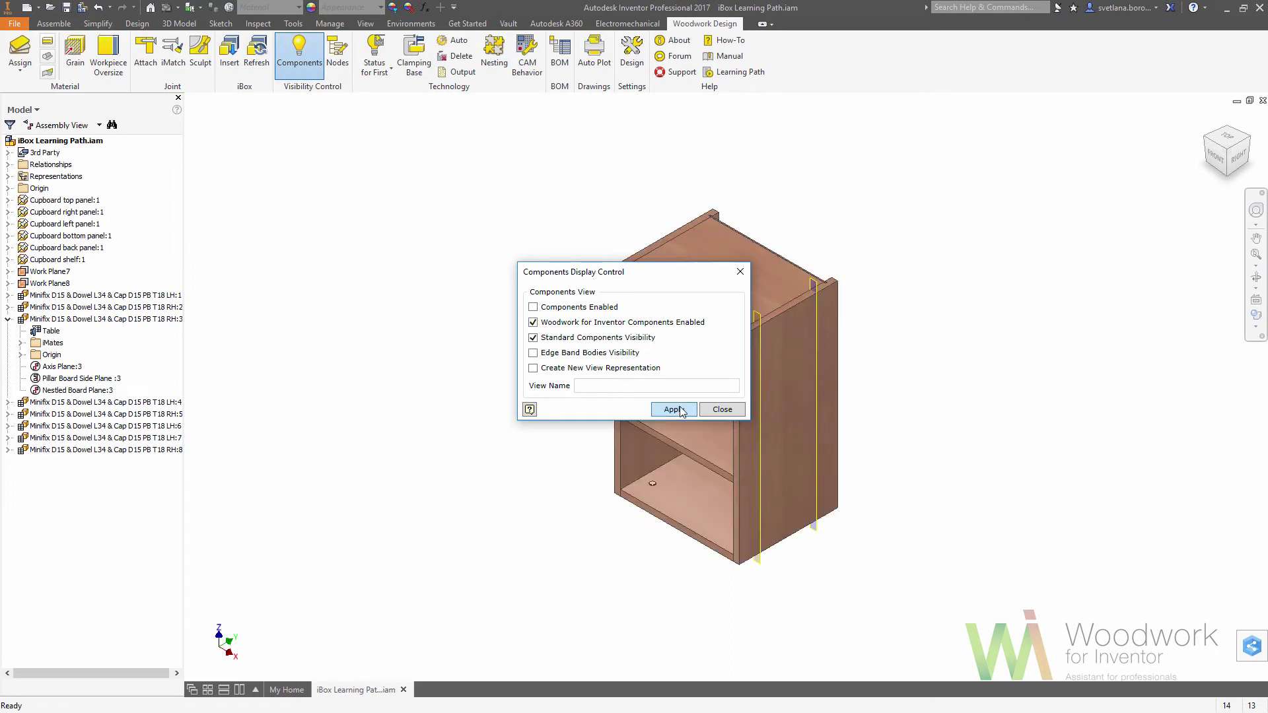
click(721, 409)
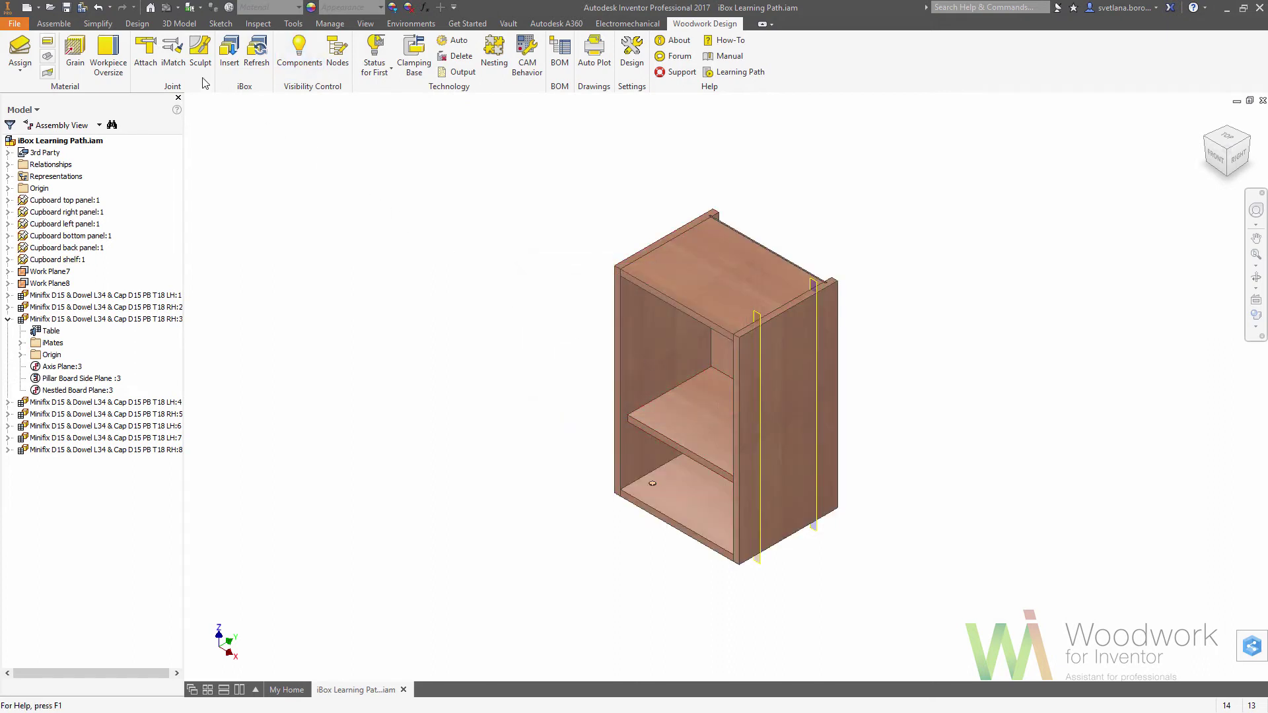
Choose Shelf holder D5.ipt from the LIBRARY Holders folder to attach
click(146, 53)
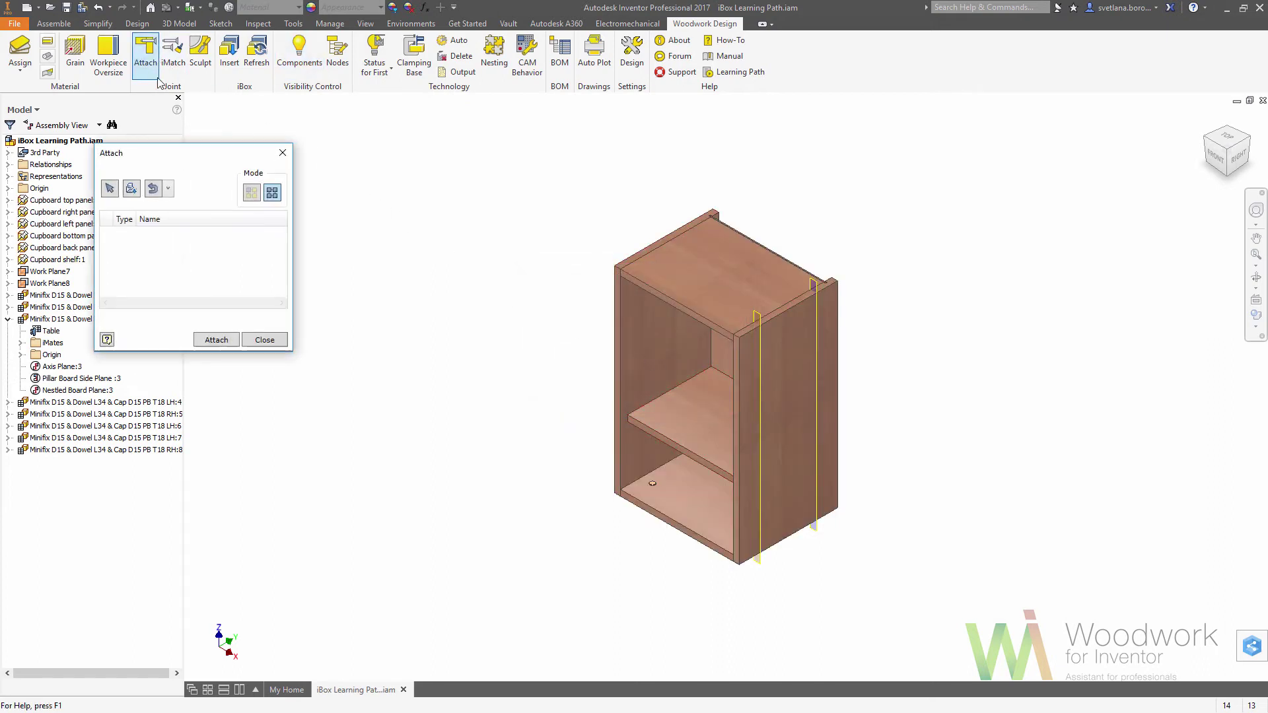
click(141, 192)
click(60, 240)
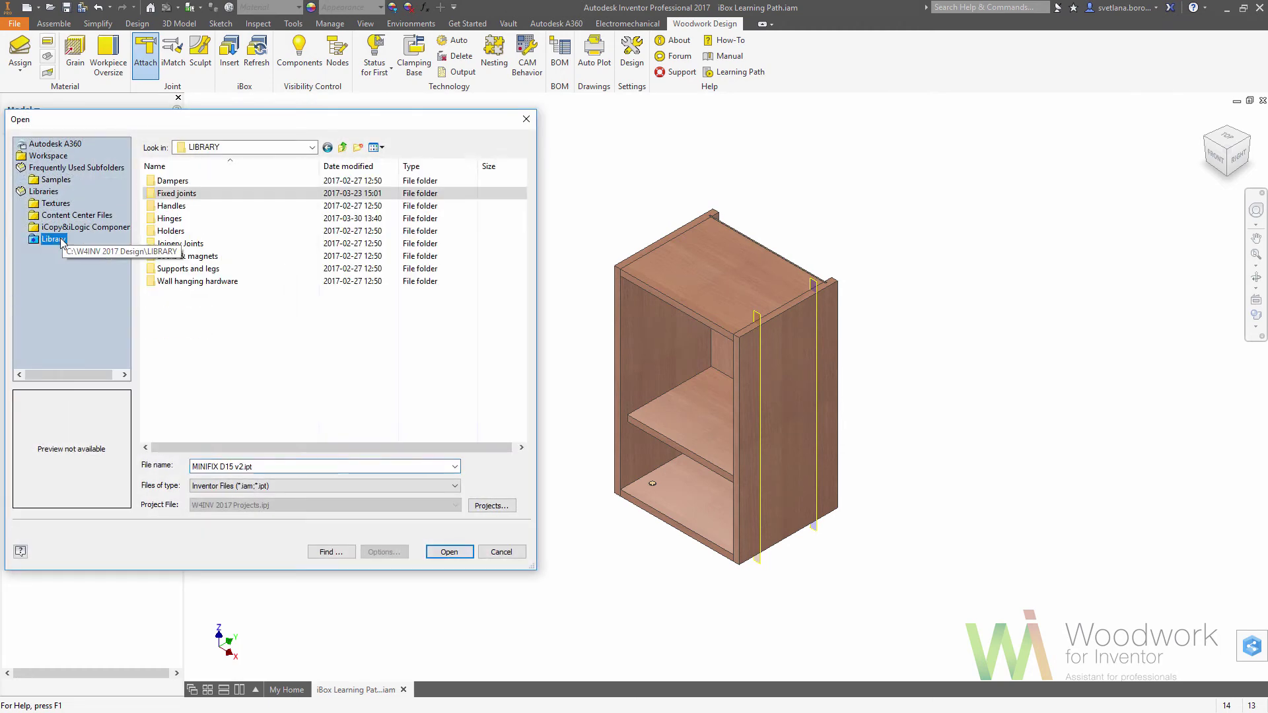
double_click(170, 231)
double_click(195, 183)
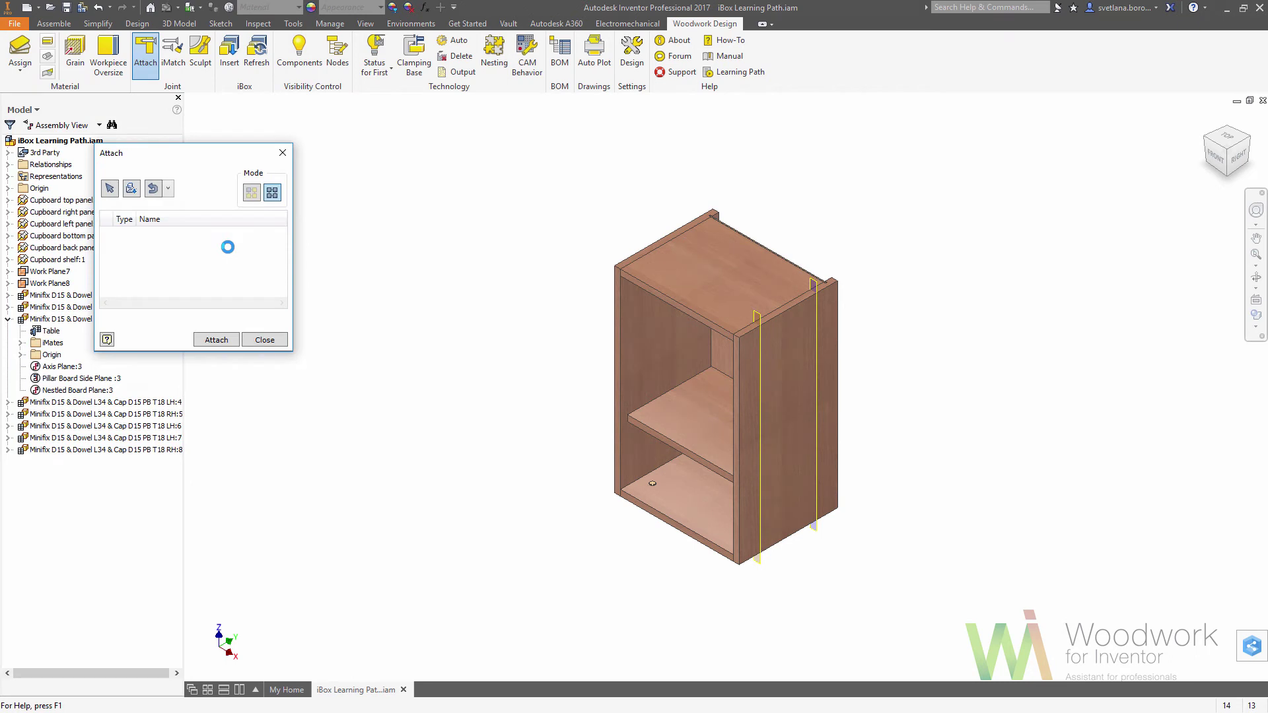
click(229, 280)
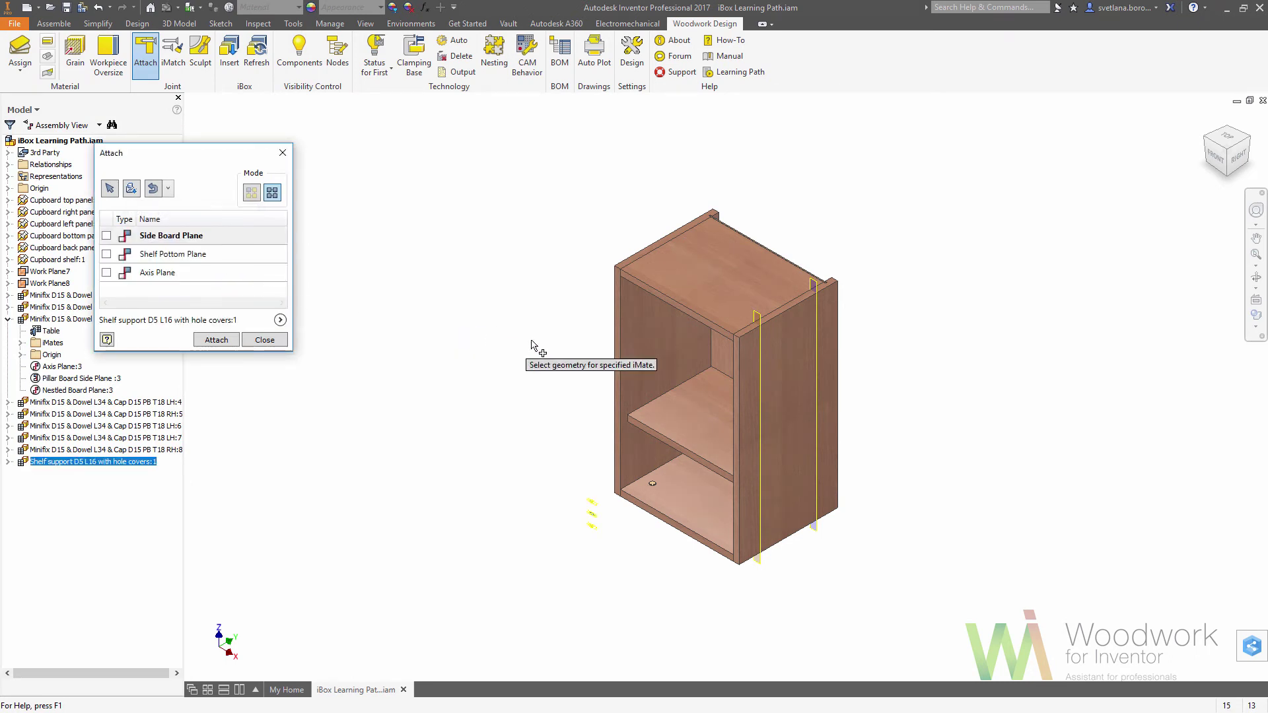
Locate the supports by side board, shelf underside and work plane, then attach all four
click(640, 343)
click(1204, 135)
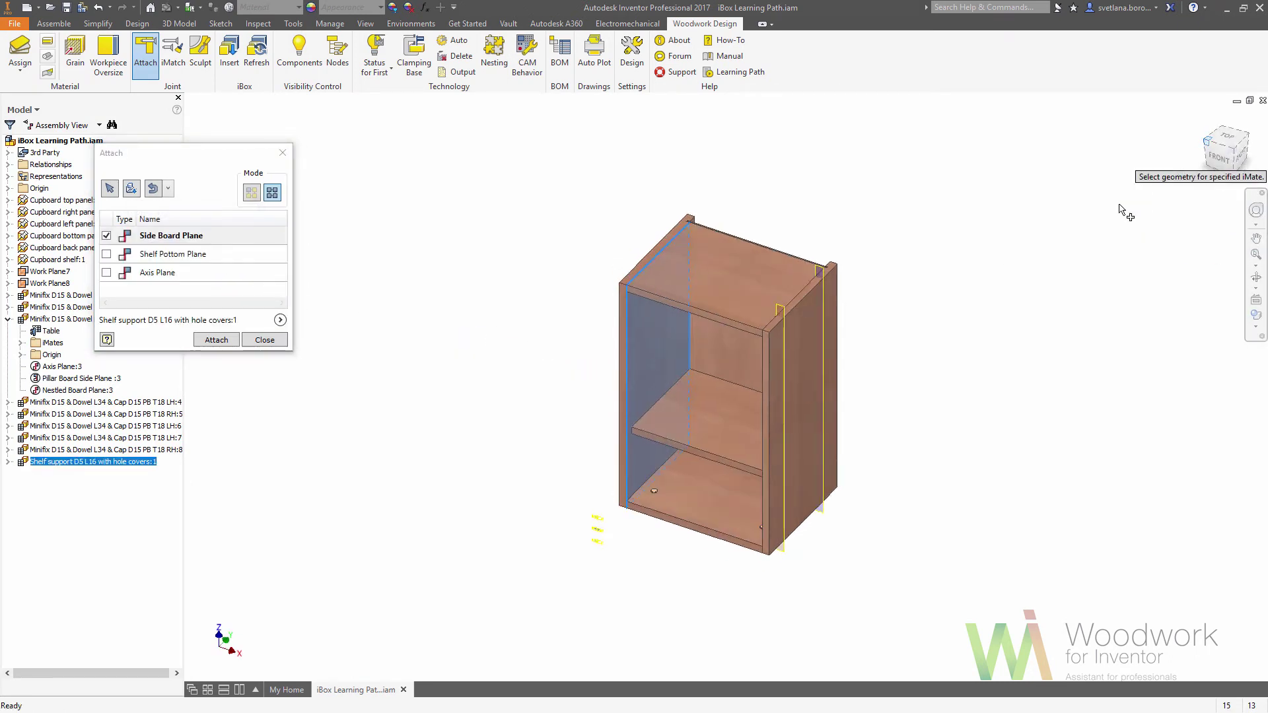
click(175, 255)
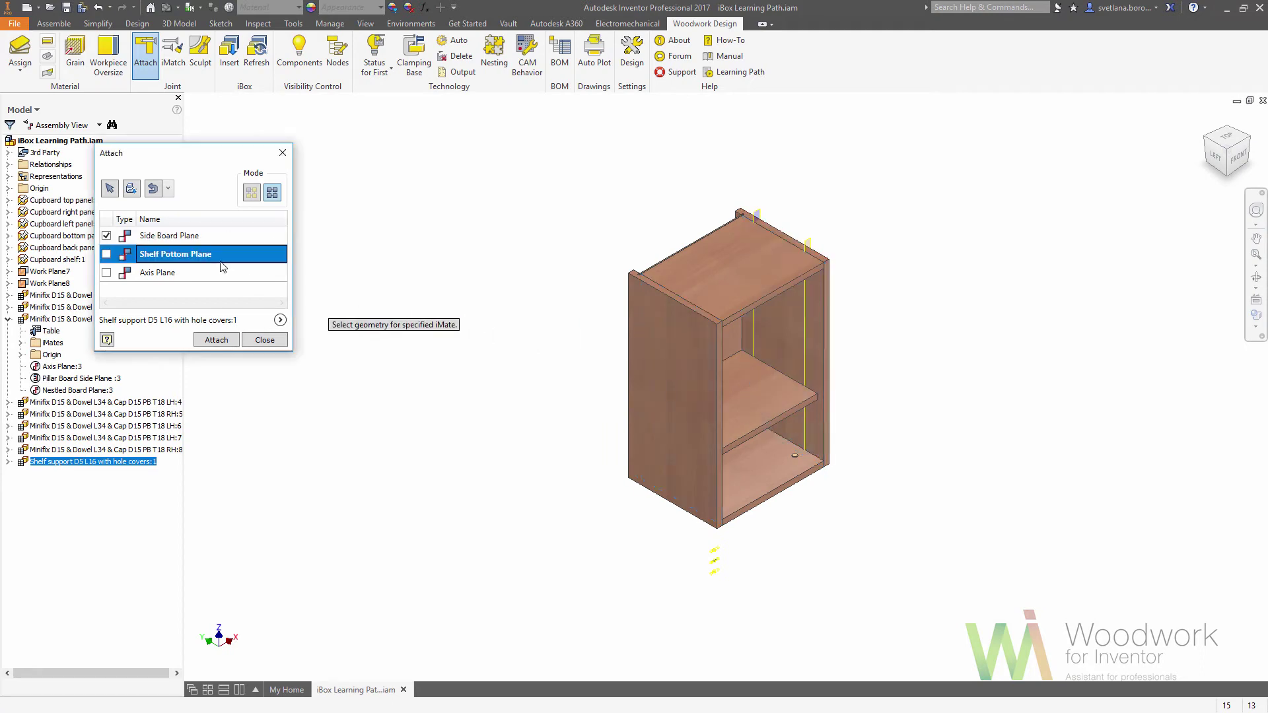
click(1232, 176)
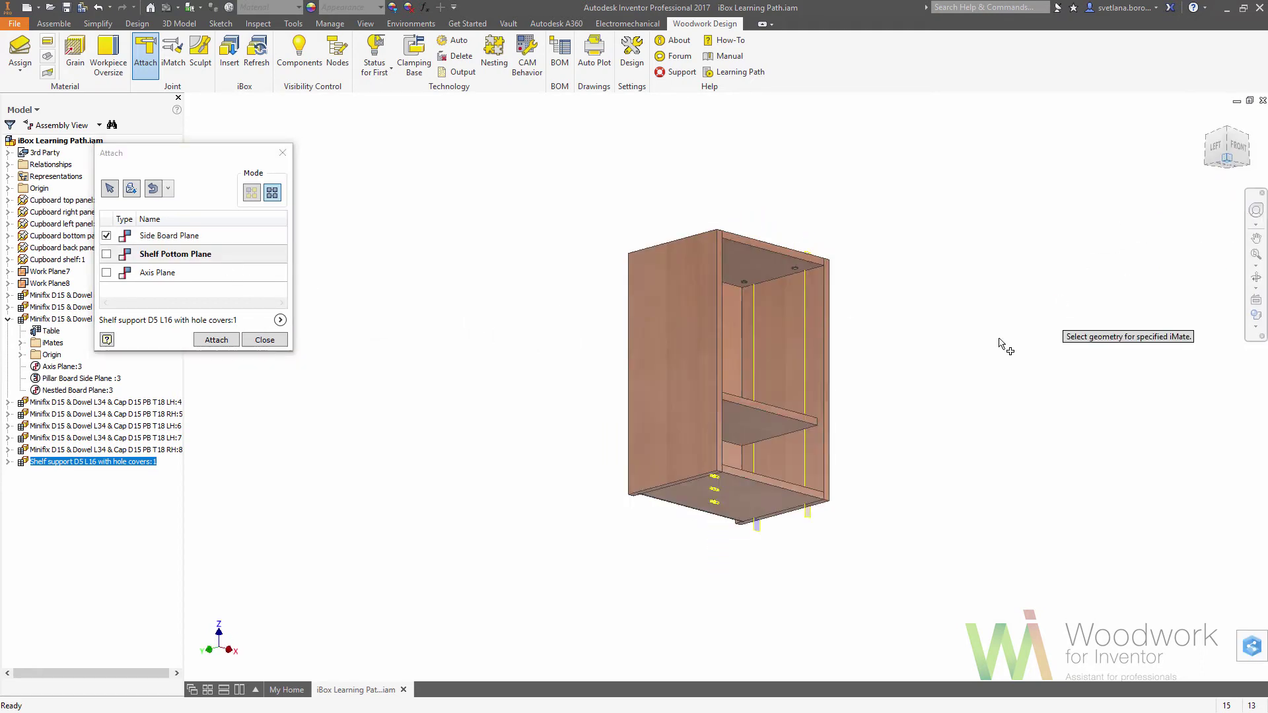
click(738, 417)
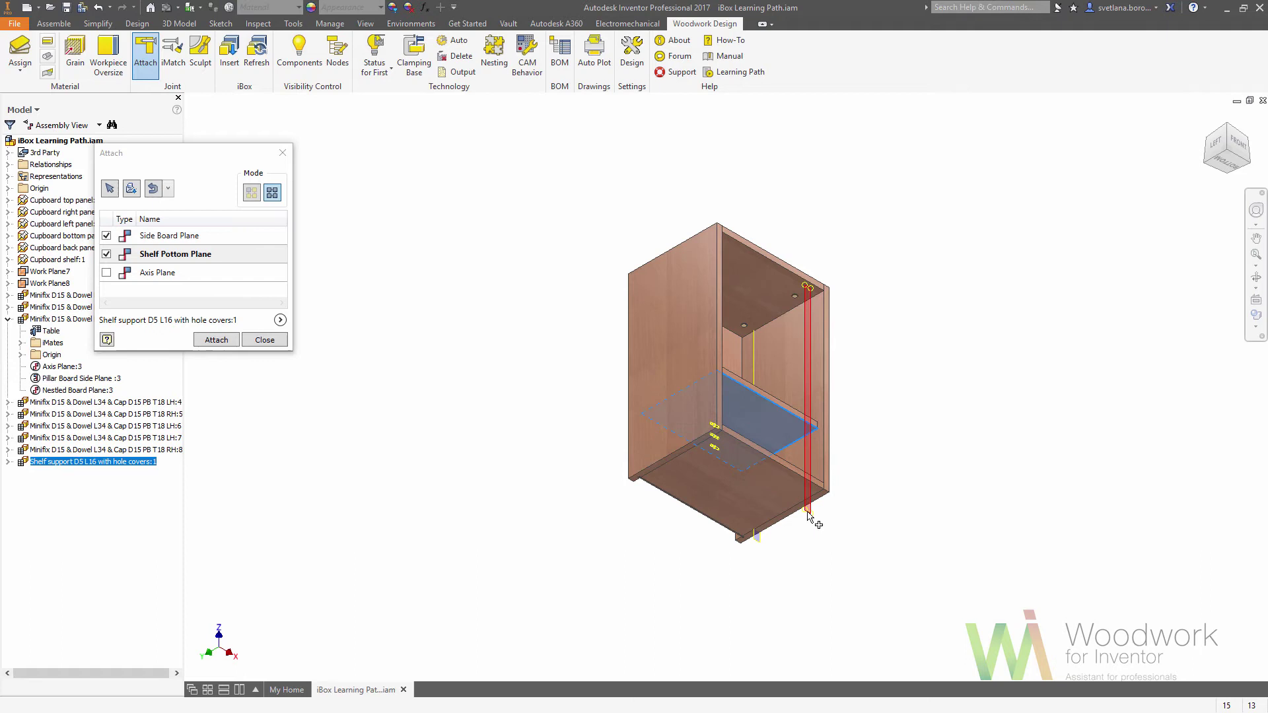
click(200, 278)
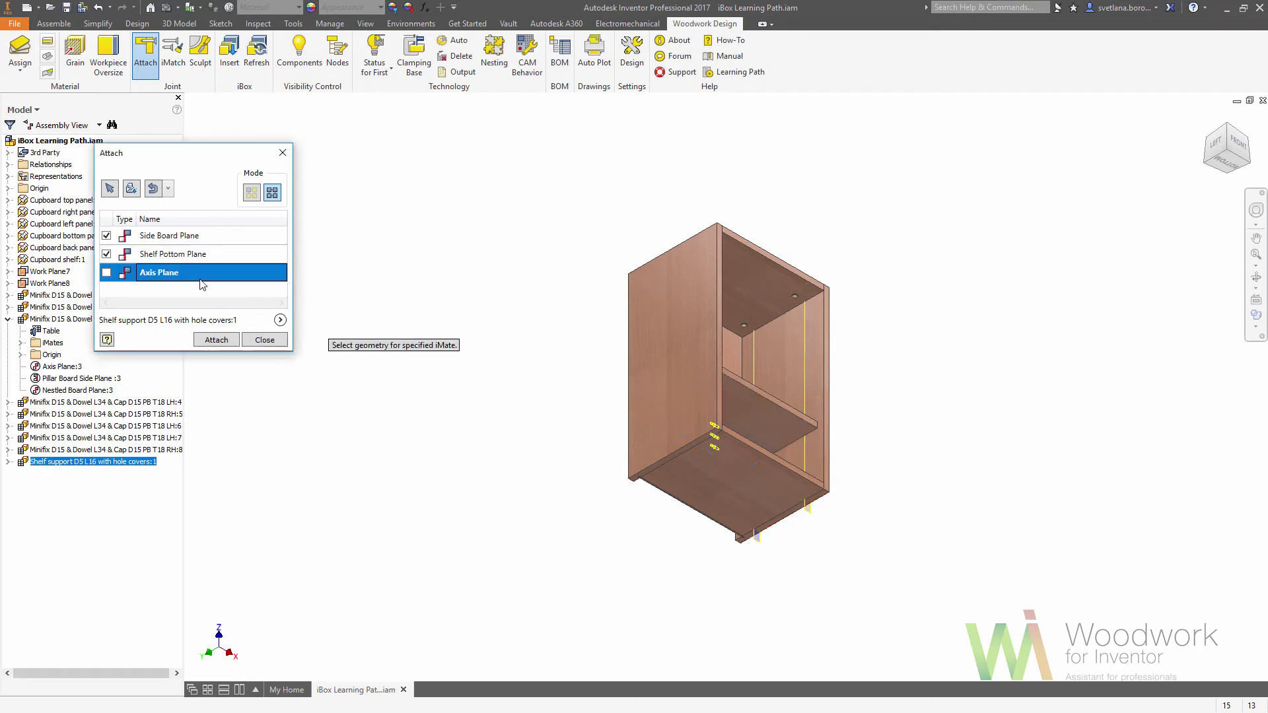
click(807, 510)
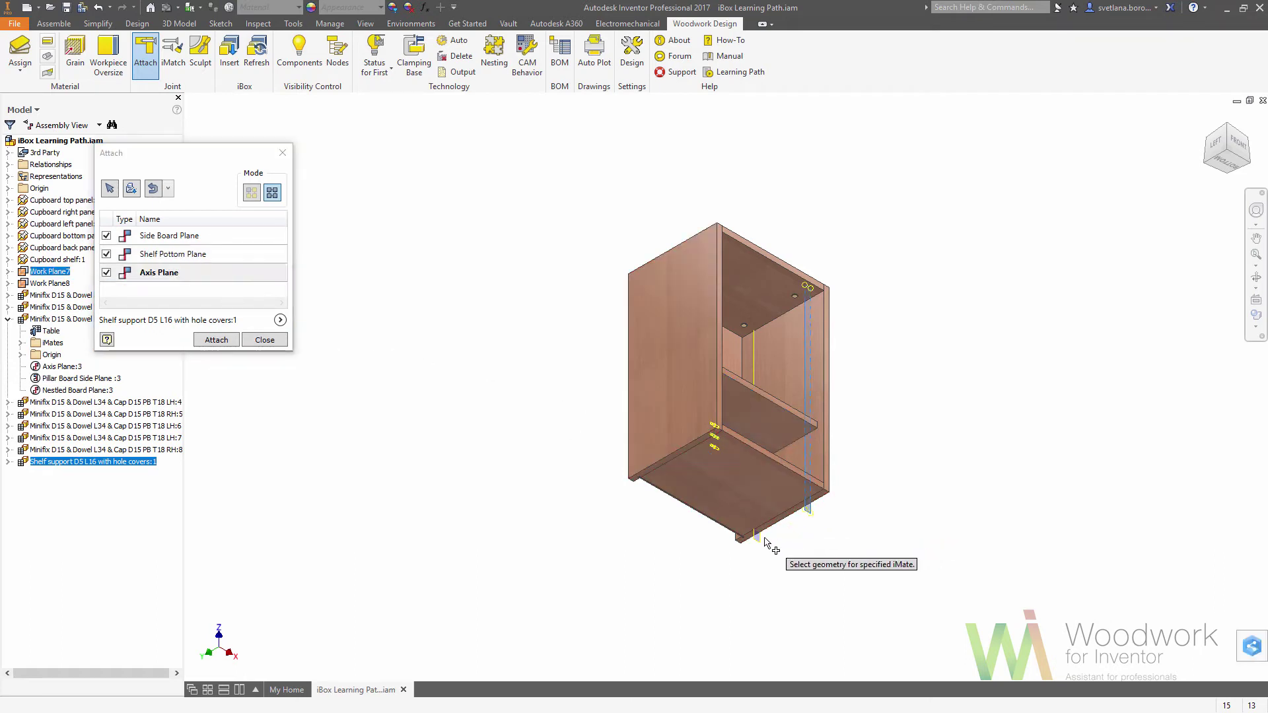
click(216, 339)
click(262, 340)
key(F6)
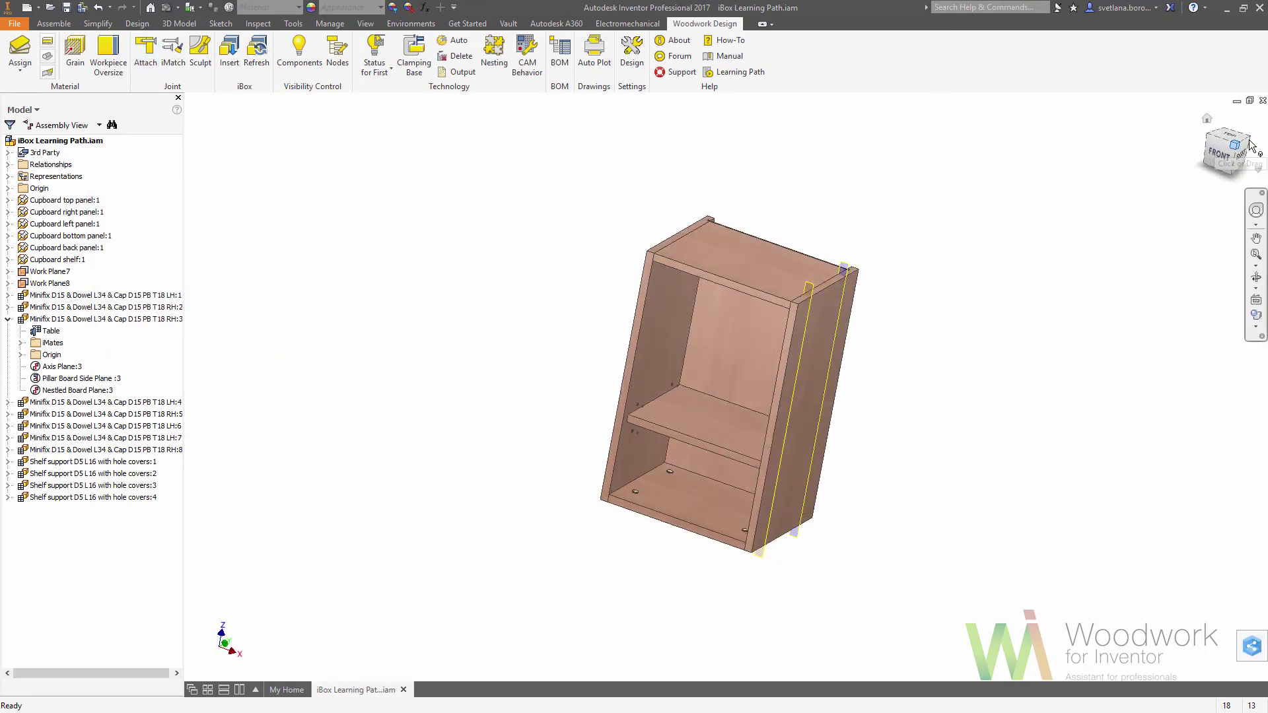
Edit the top panel part in place and add user parameter Distance_between_shelfs = 150 mm
double_click(35, 201)
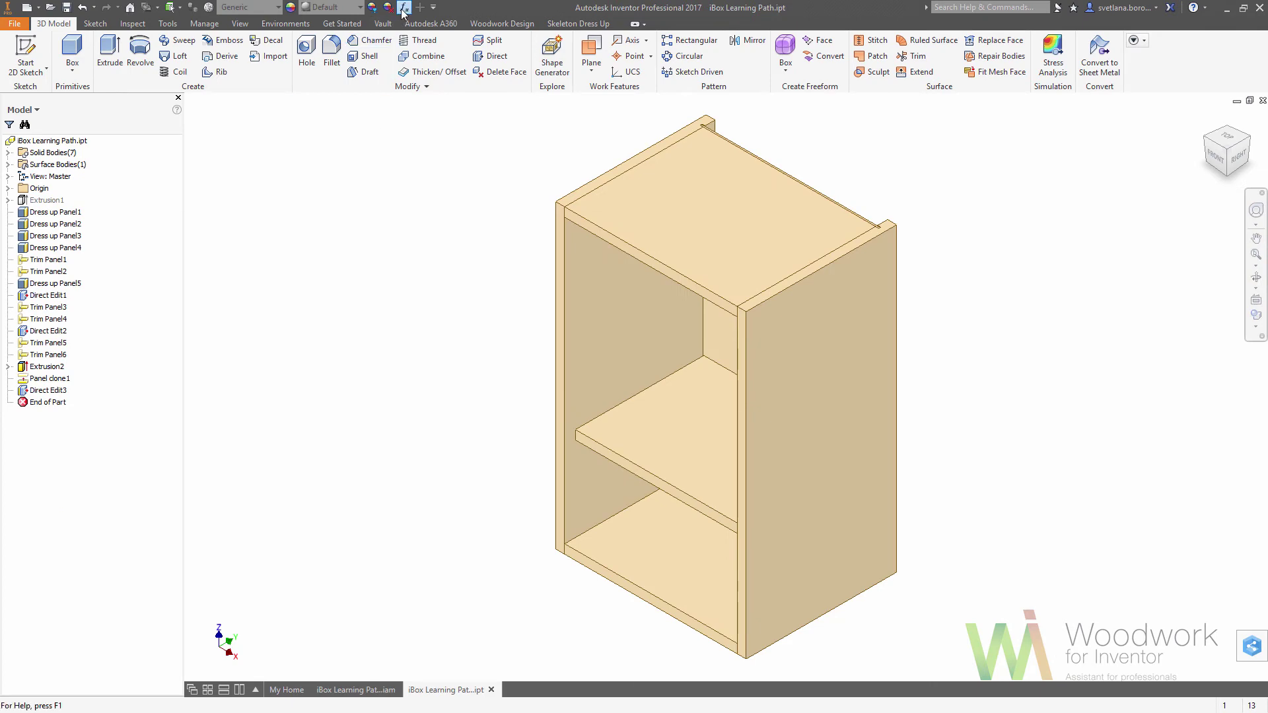
click(404, 8)
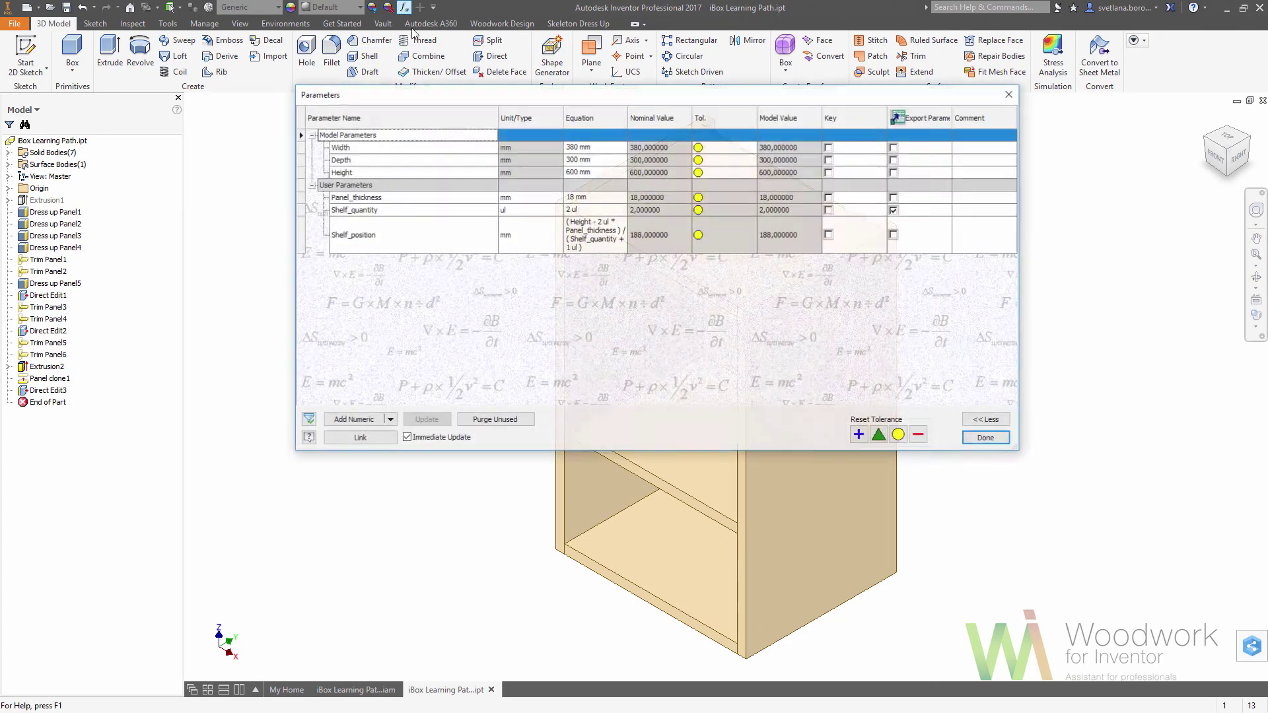
click(353, 420)
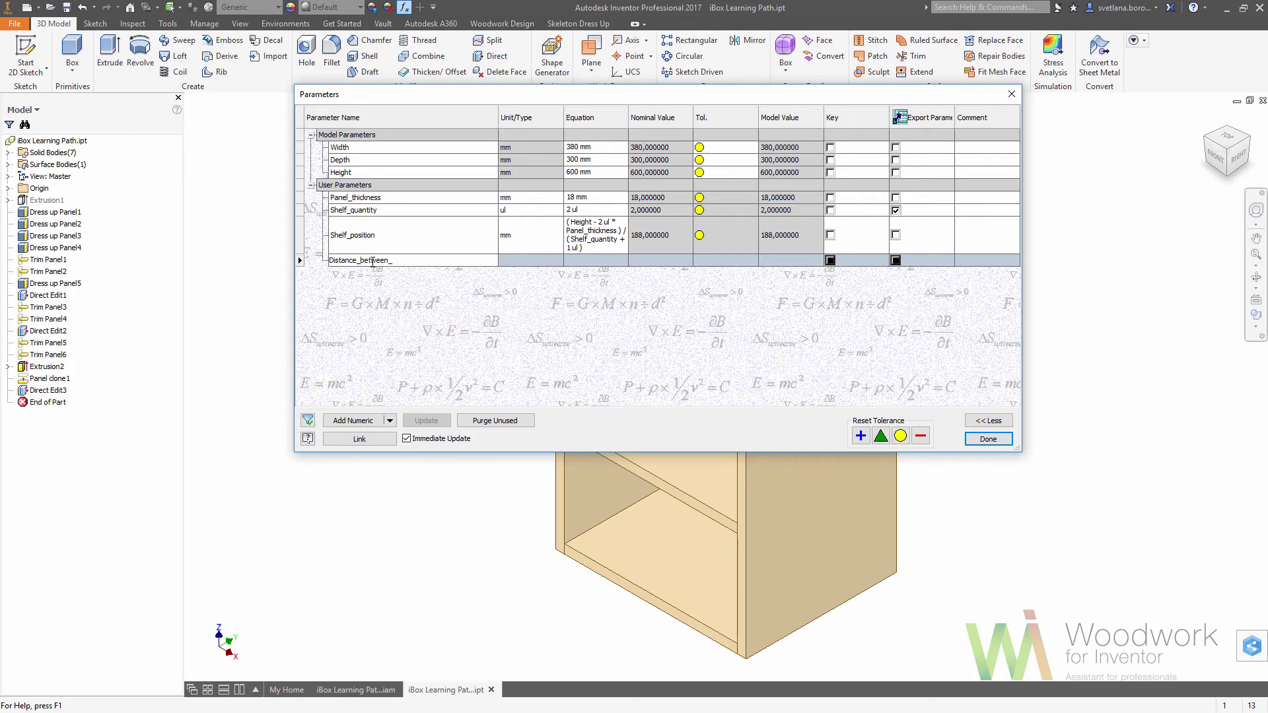
key(Return)
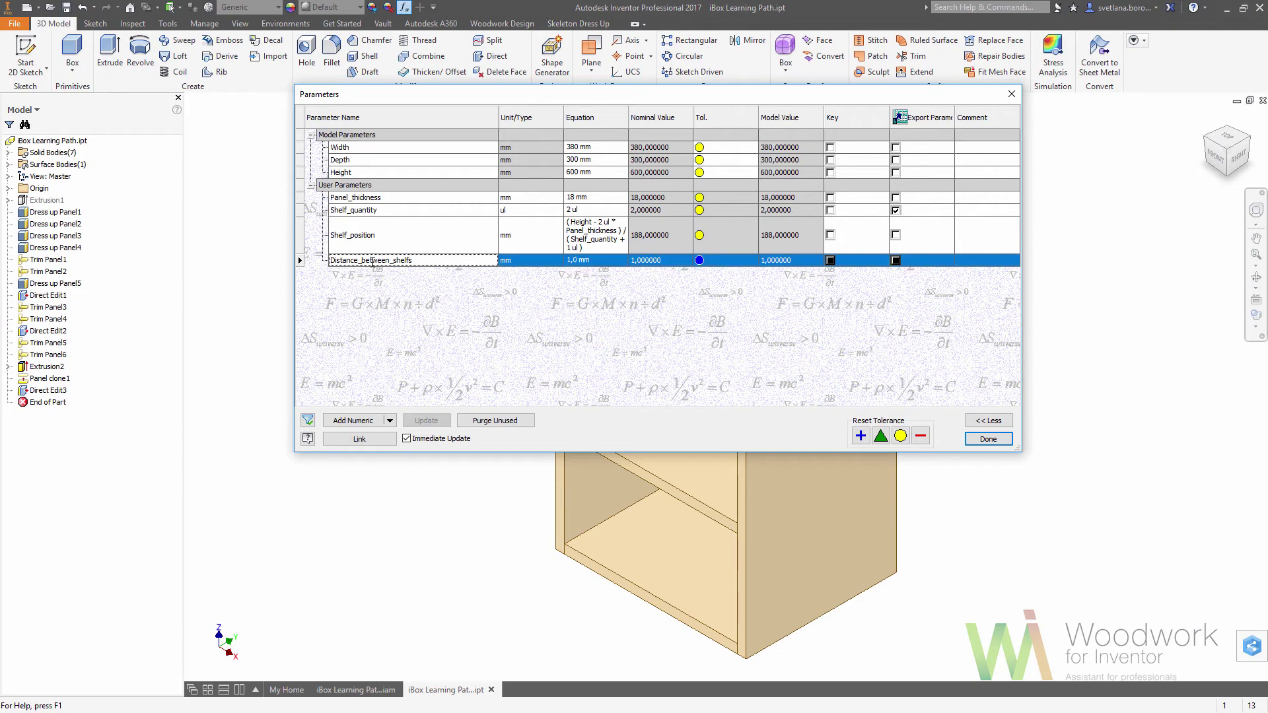
click(596, 261)
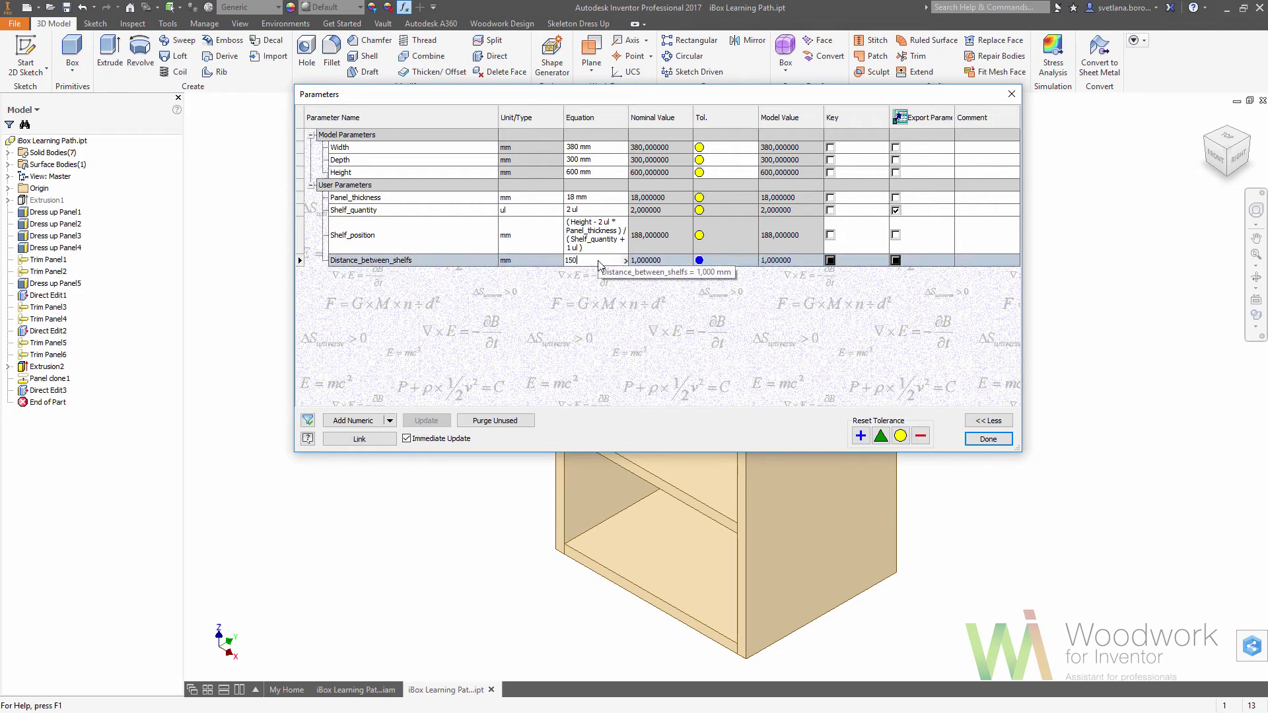
key(Return)
click(988, 439)
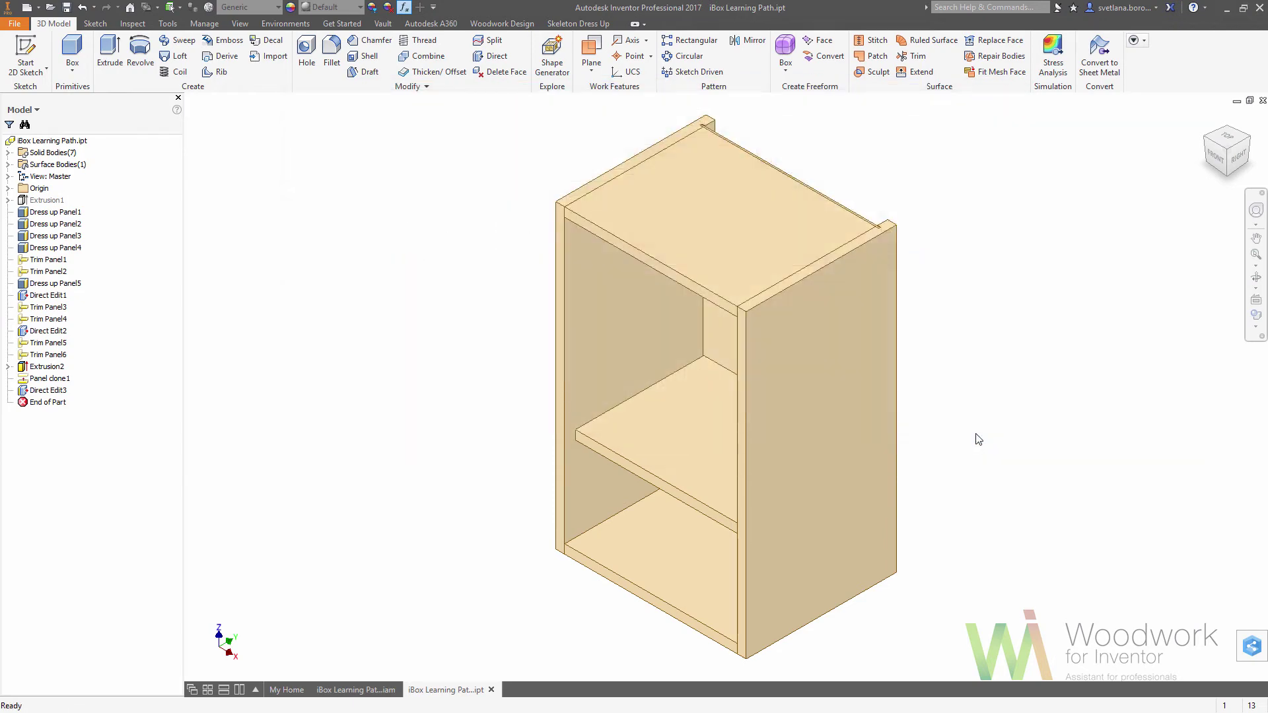
Return to the iBox Learning Path.iam assembly and start linking parameters from another file
click(369, 692)
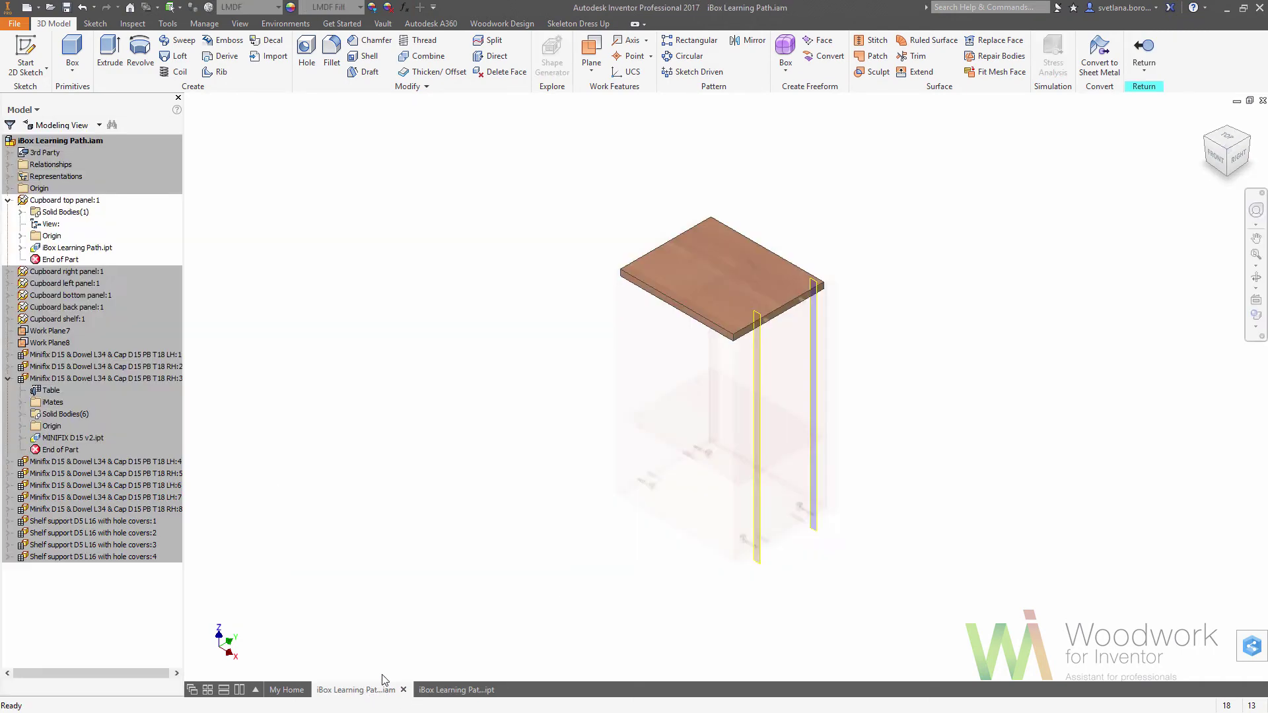
click(1144, 49)
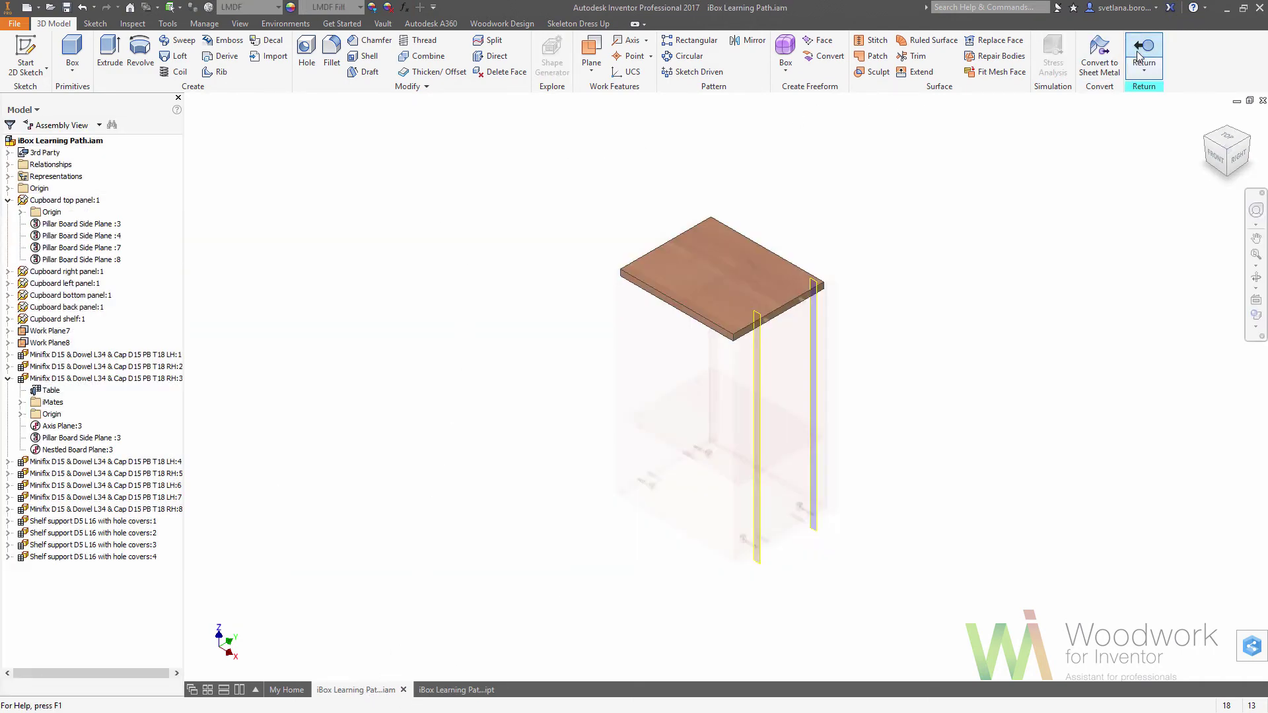
click(425, 8)
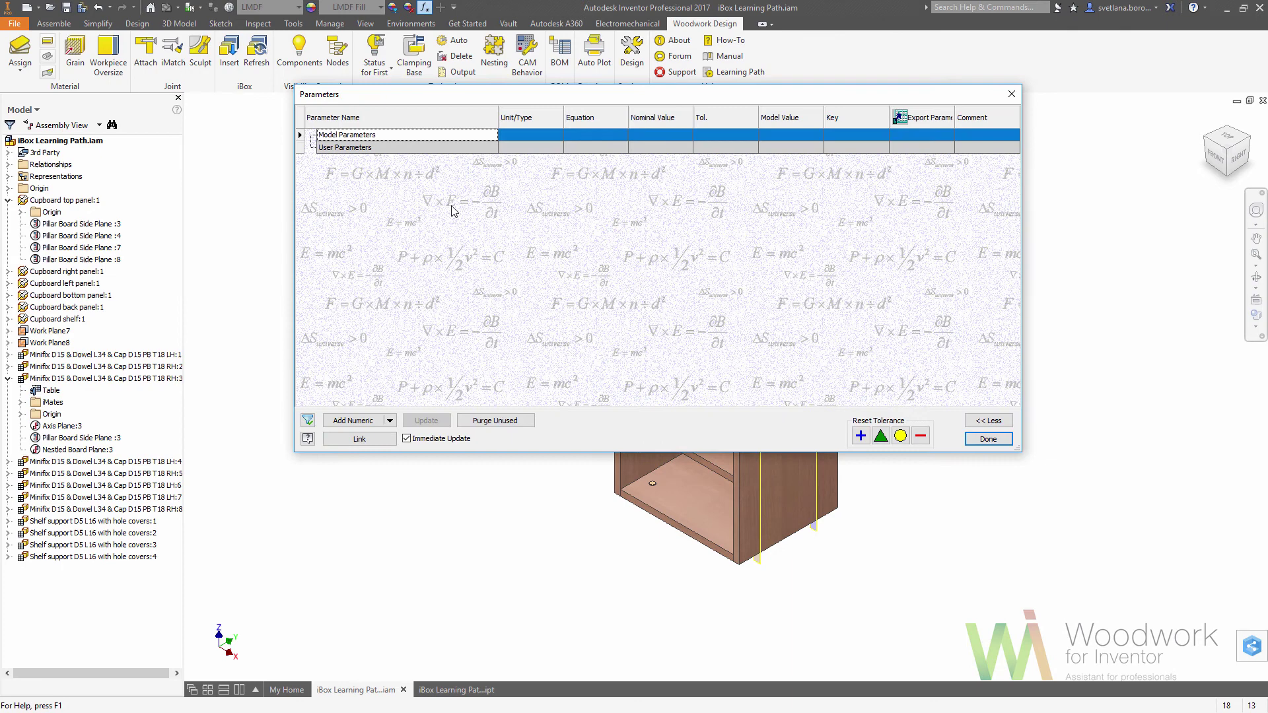
click(357, 438)
click(725, 183)
click(725, 184)
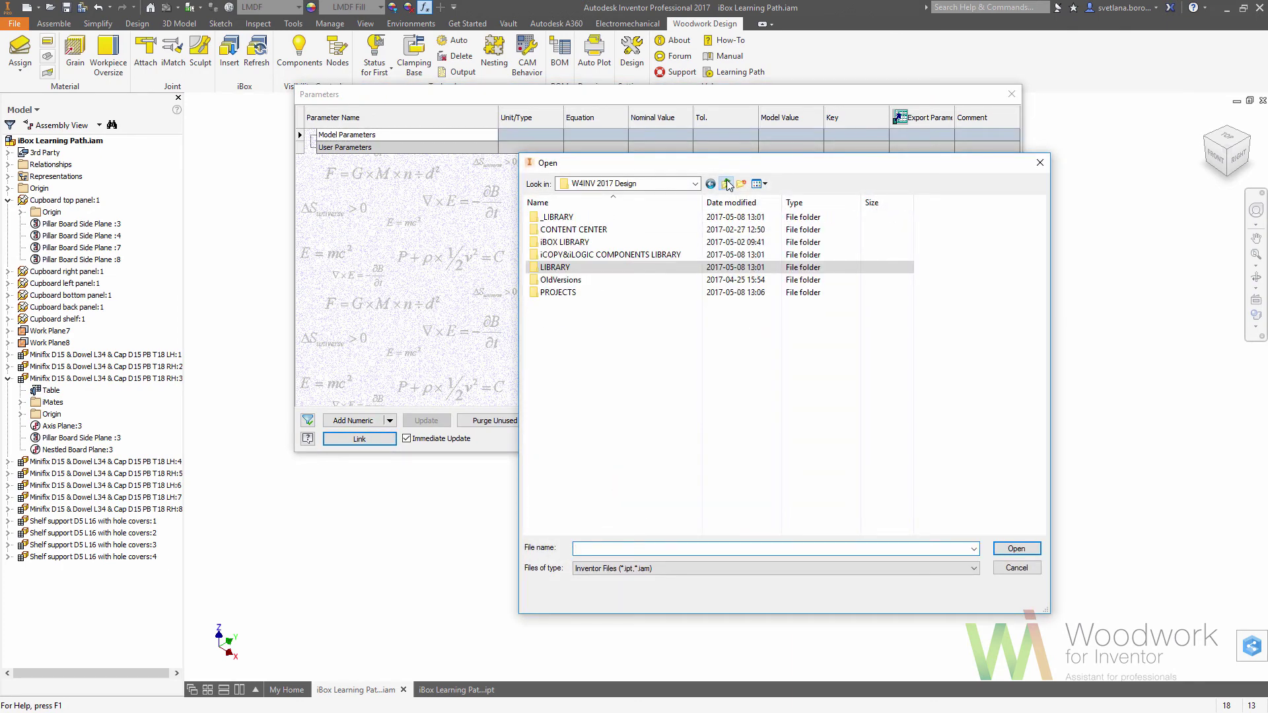
Link Shelf_quantity and Distance_between_shelfs from PROJECTS > iBox Learning Path > iBox Learning Path.ipt
double_click(558, 292)
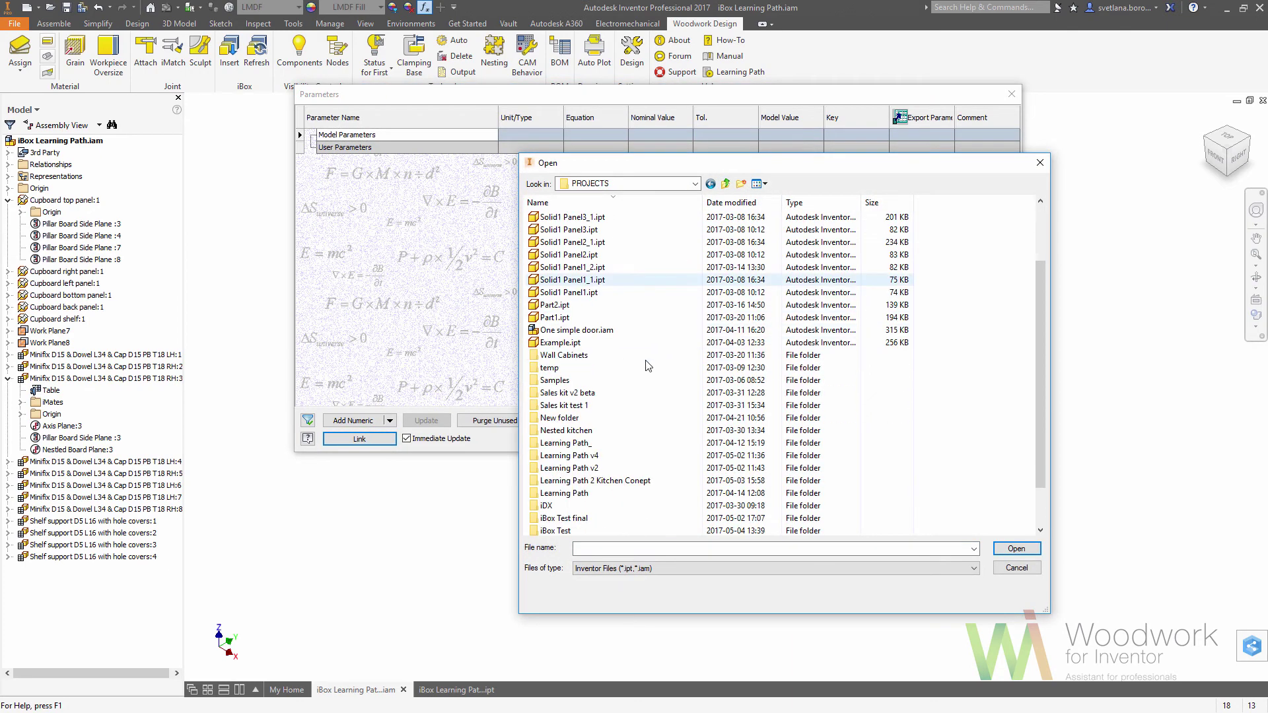
double_click(594, 492)
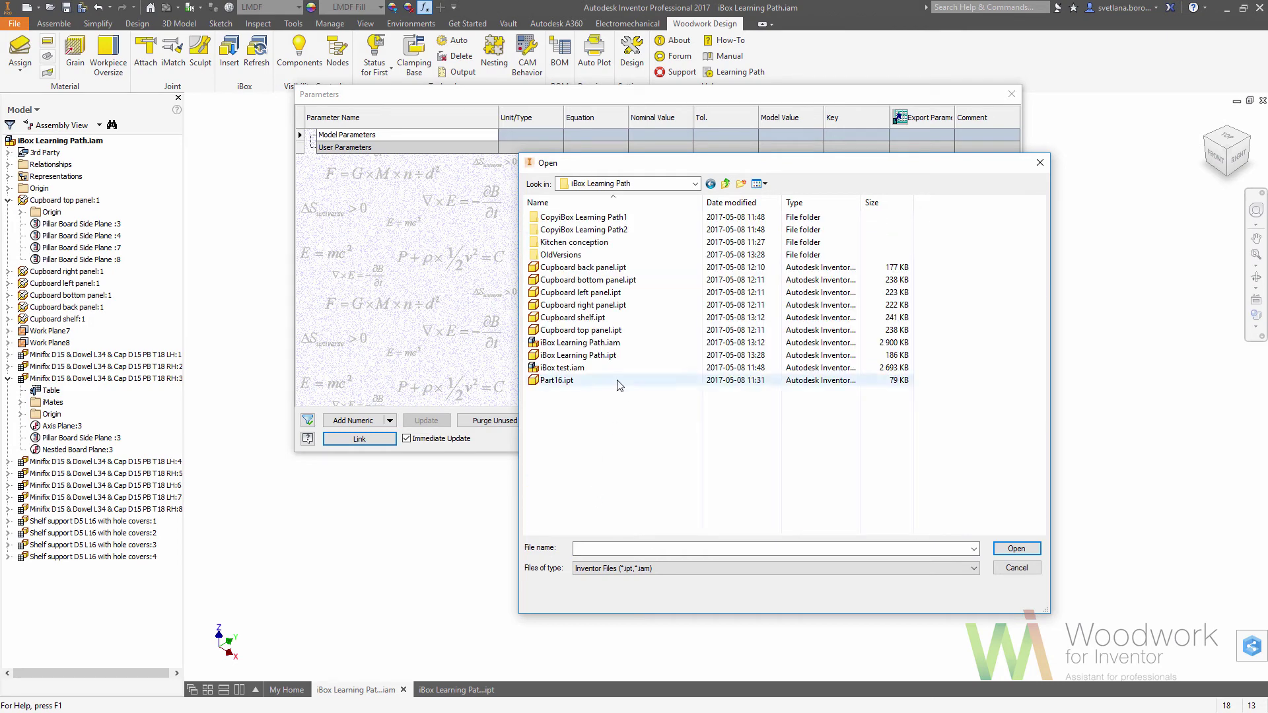
double_click(603, 355)
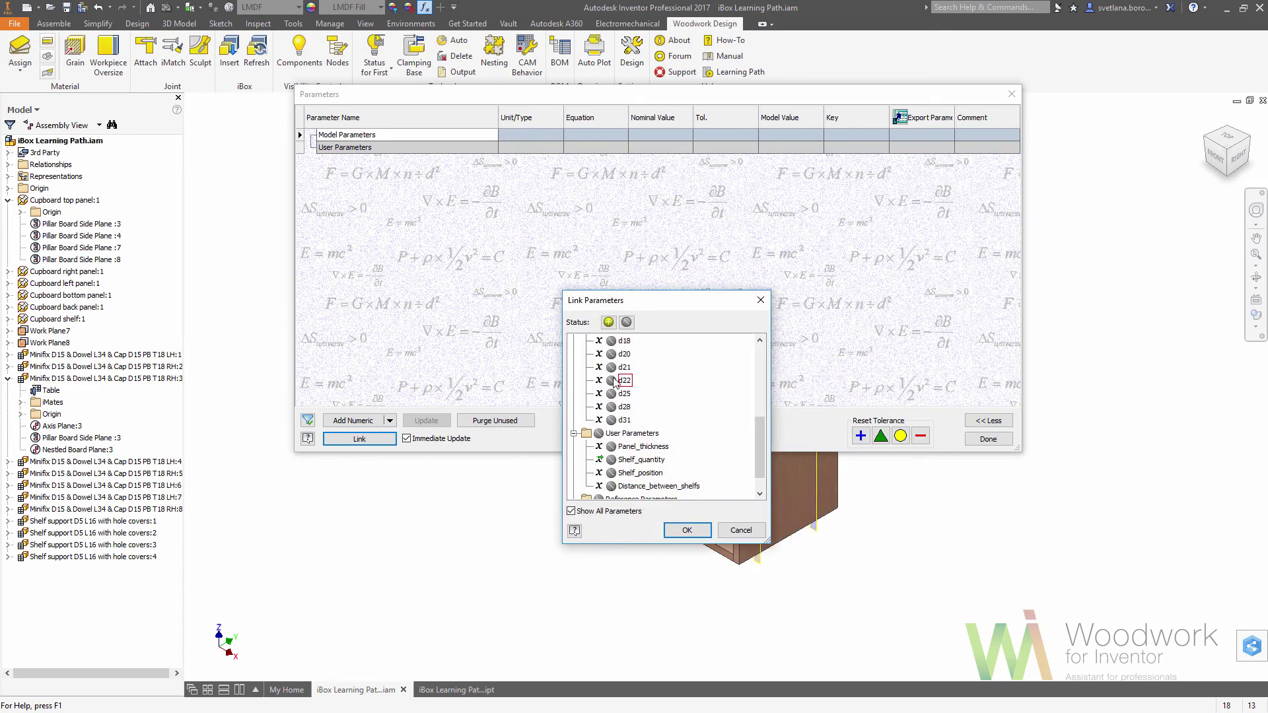
click(613, 459)
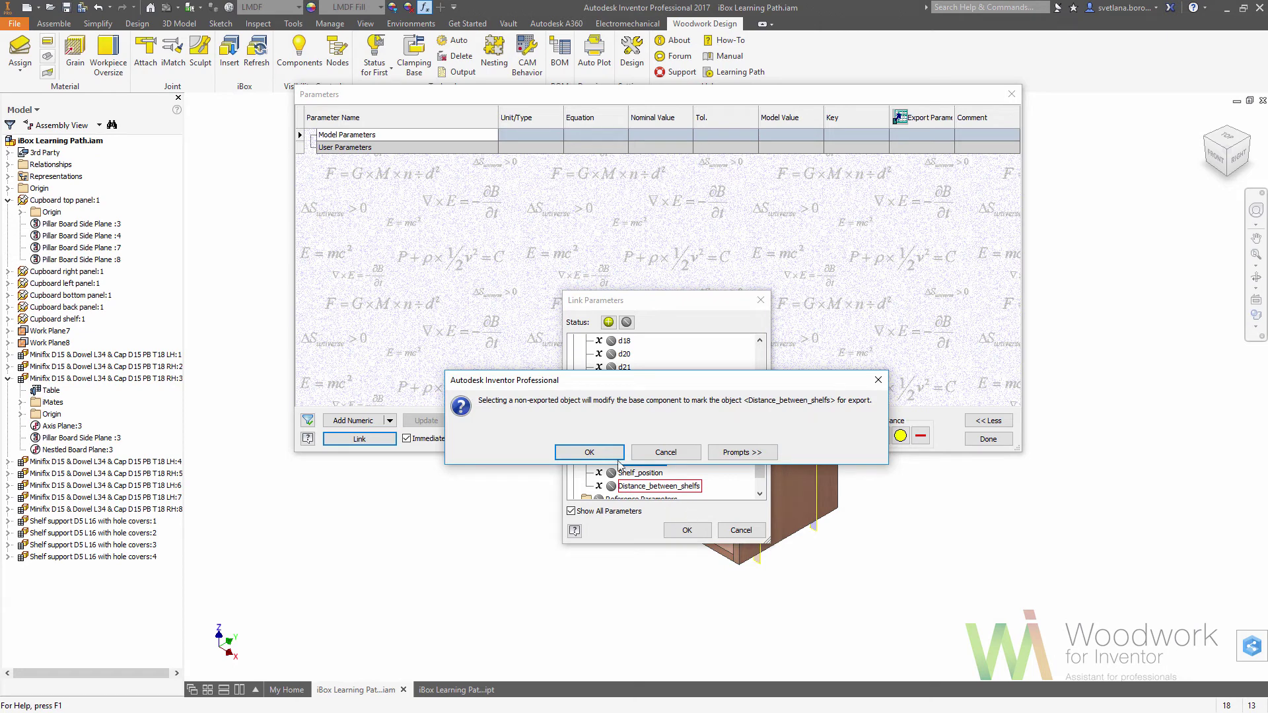
click(618, 457)
click(681, 528)
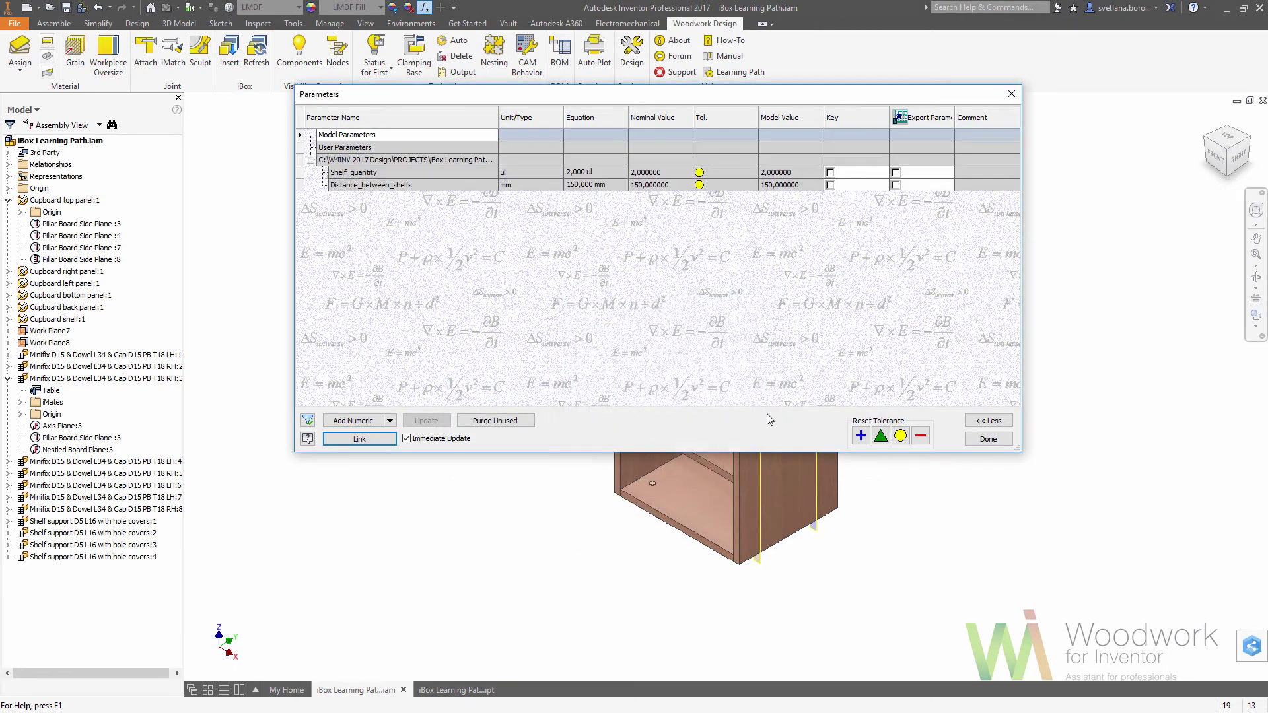
click(979, 441)
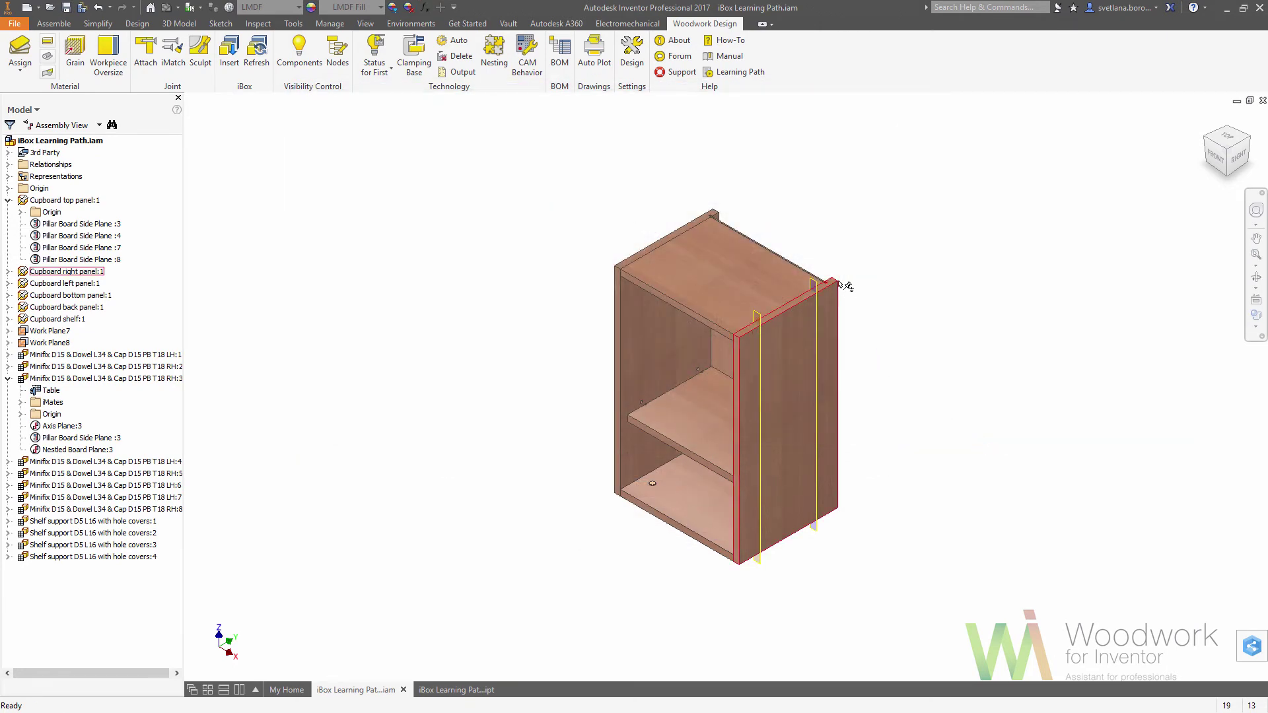
Start a component pattern with the shelf and its four shelf supports selected
click(54, 24)
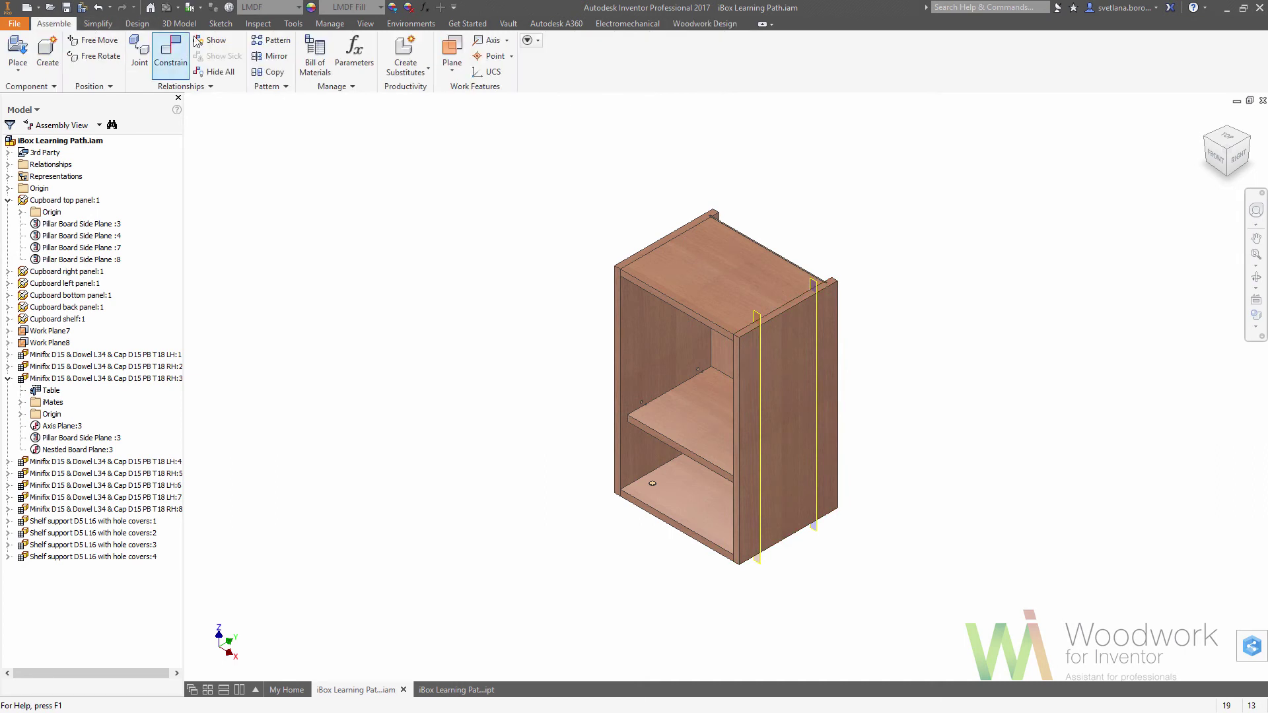
click(263, 43)
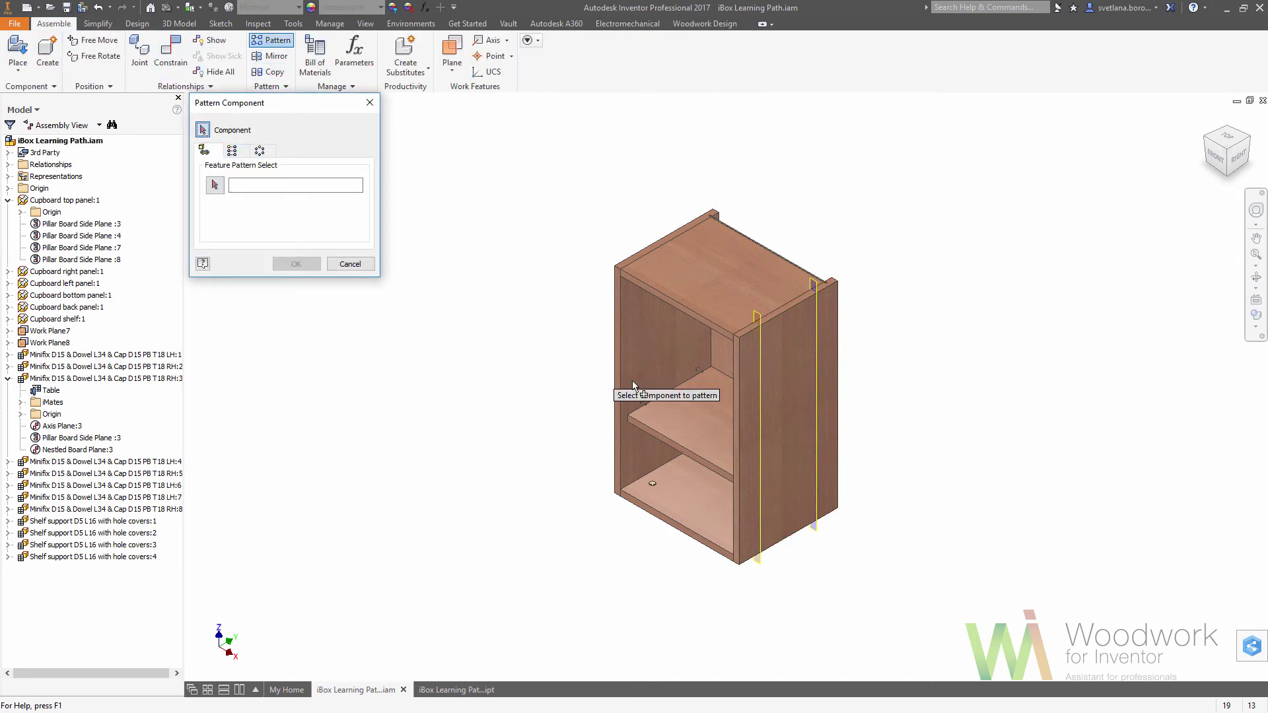
click(695, 413)
click(645, 404)
click(698, 369)
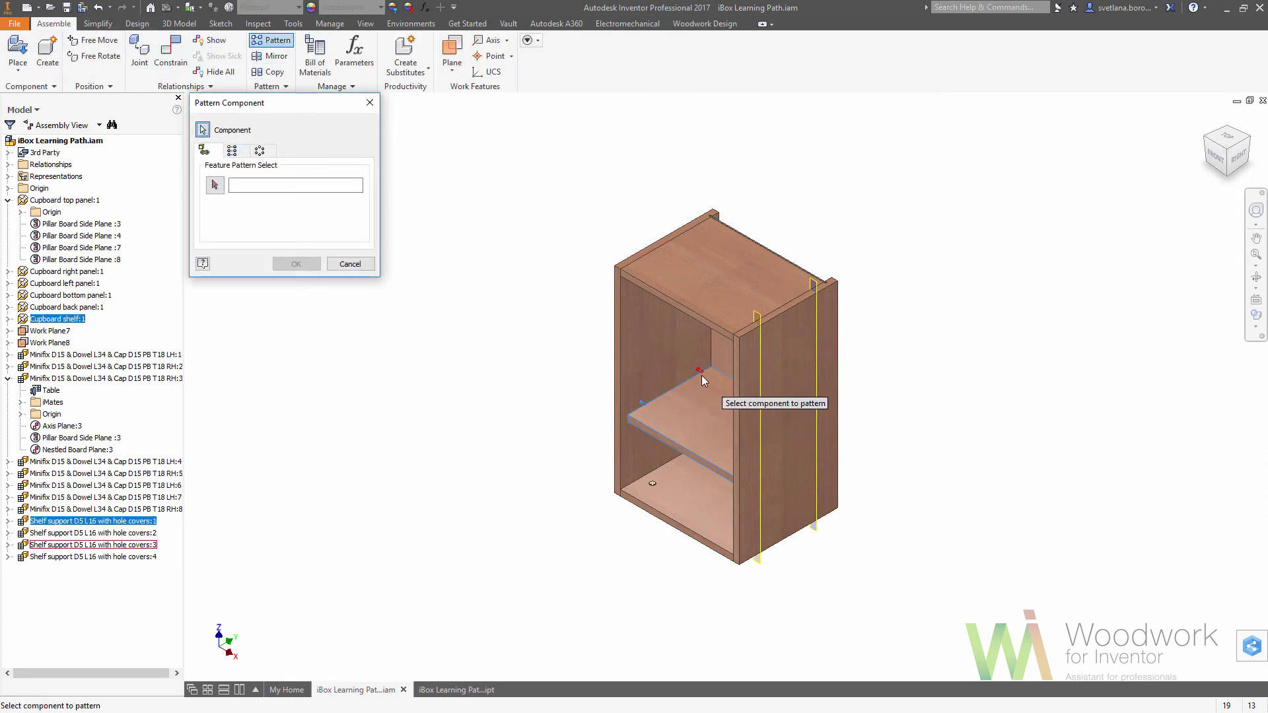
click(1203, 141)
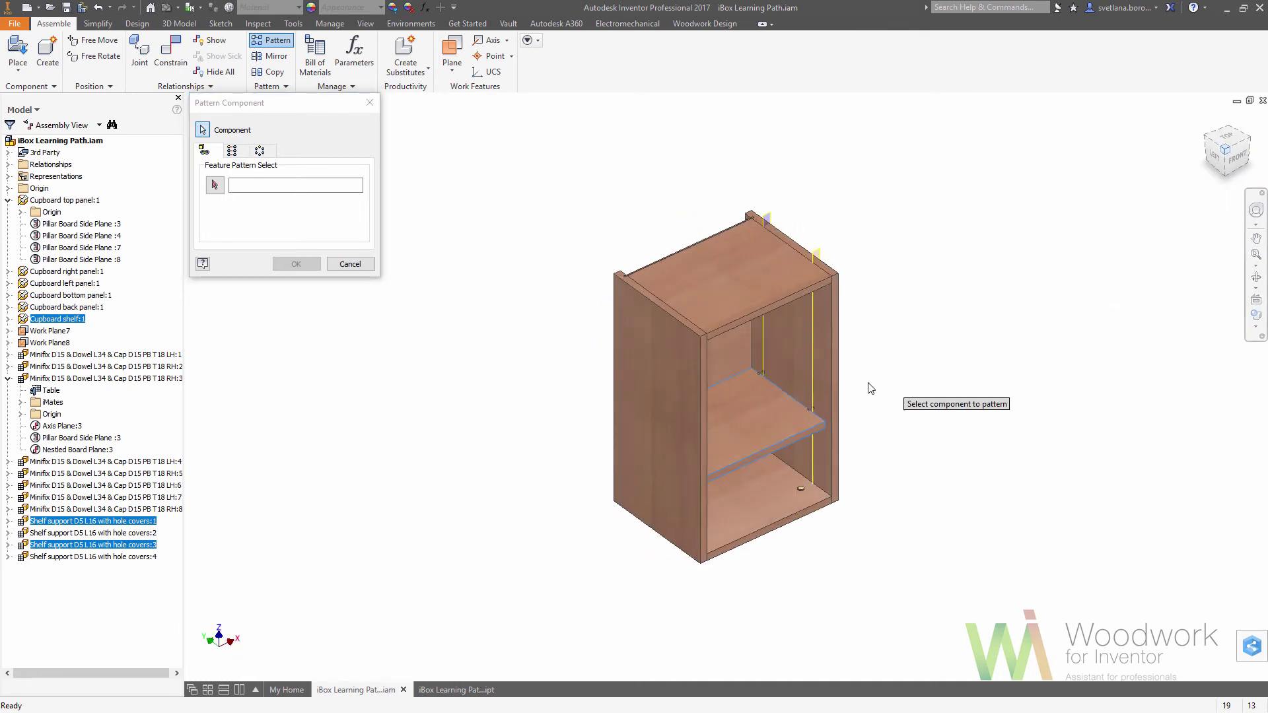
click(829, 423)
click(753, 374)
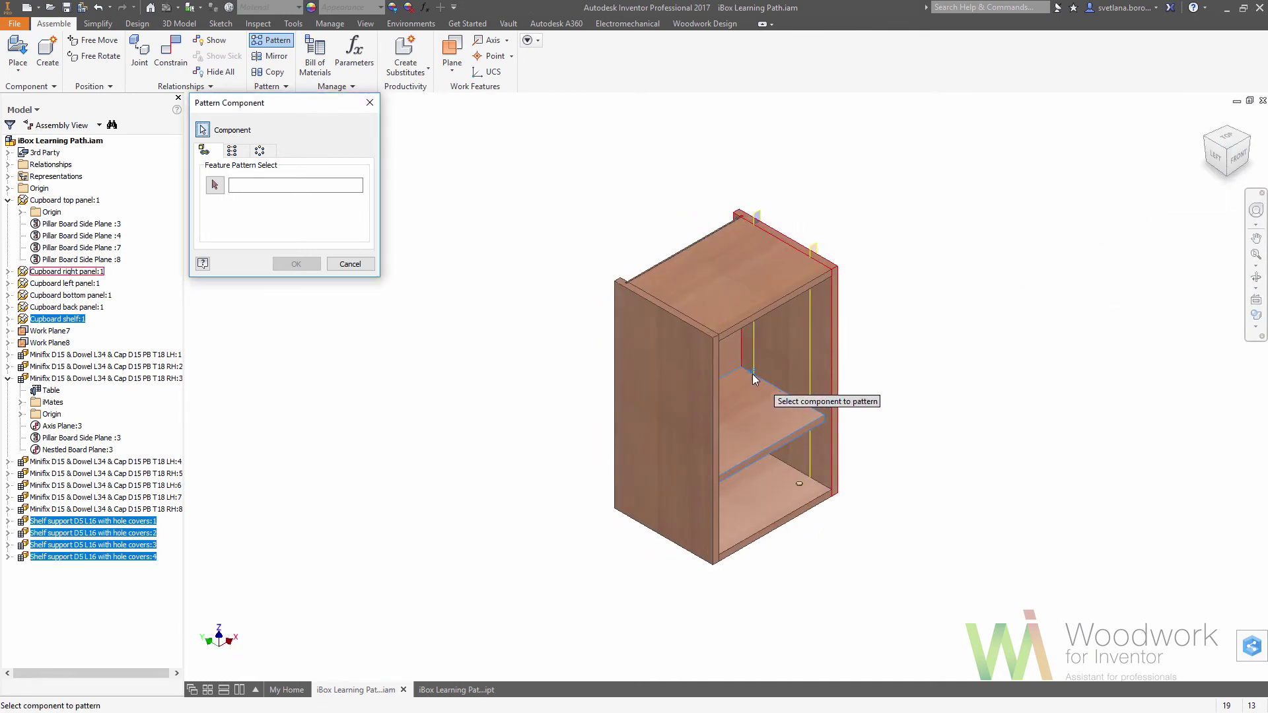
Make it rectangular along the Z Axis with count Shelf_quantity and spacing Distance_between_shelfs
click(232, 151)
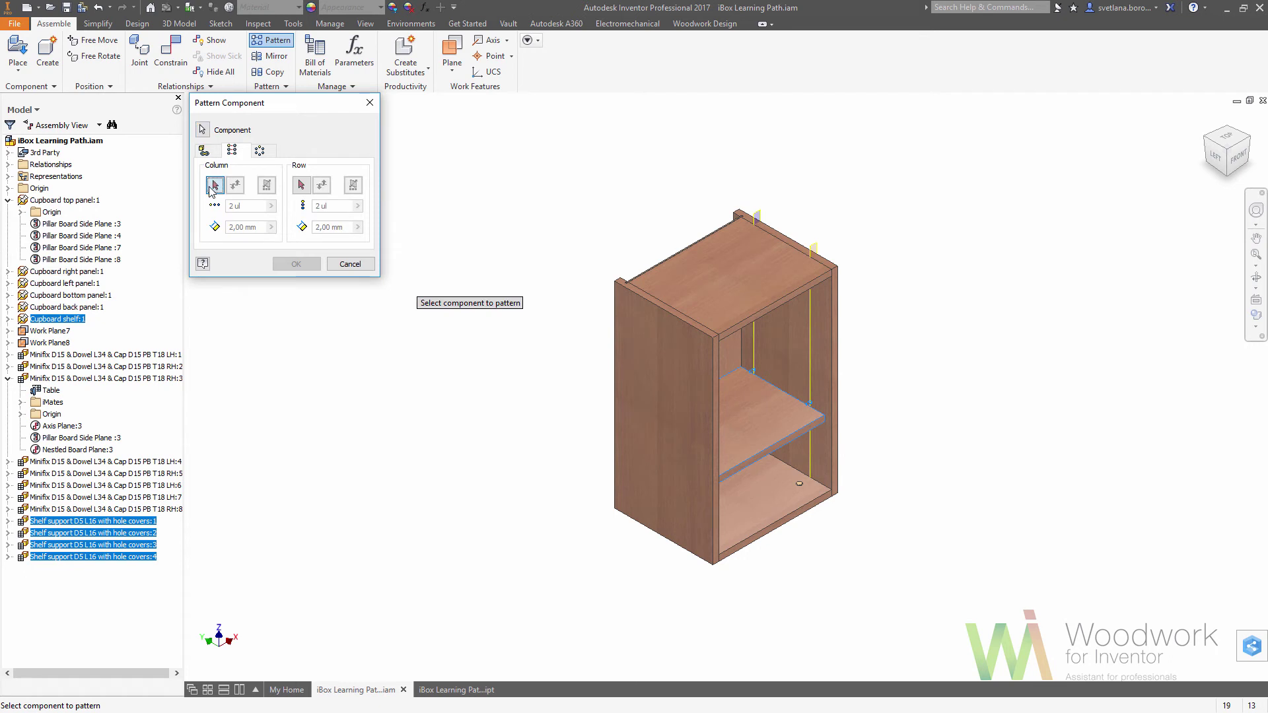
click(8, 188)
click(51, 260)
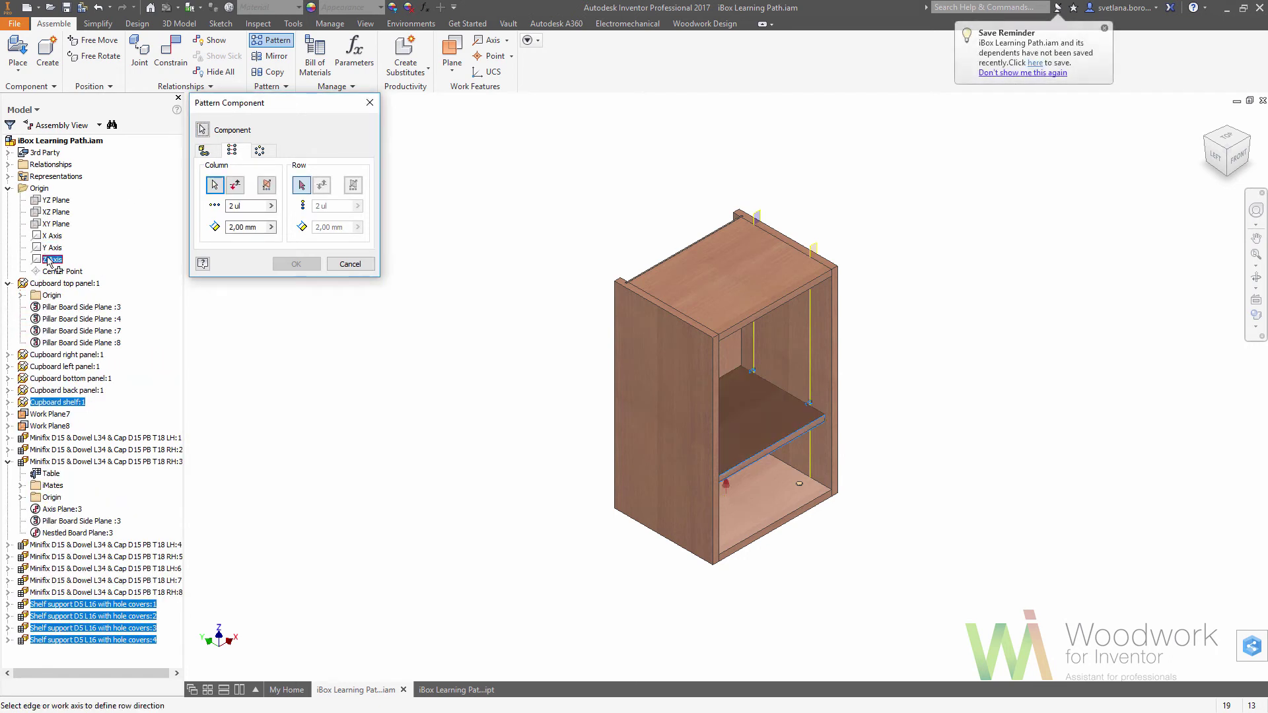
click(271, 206)
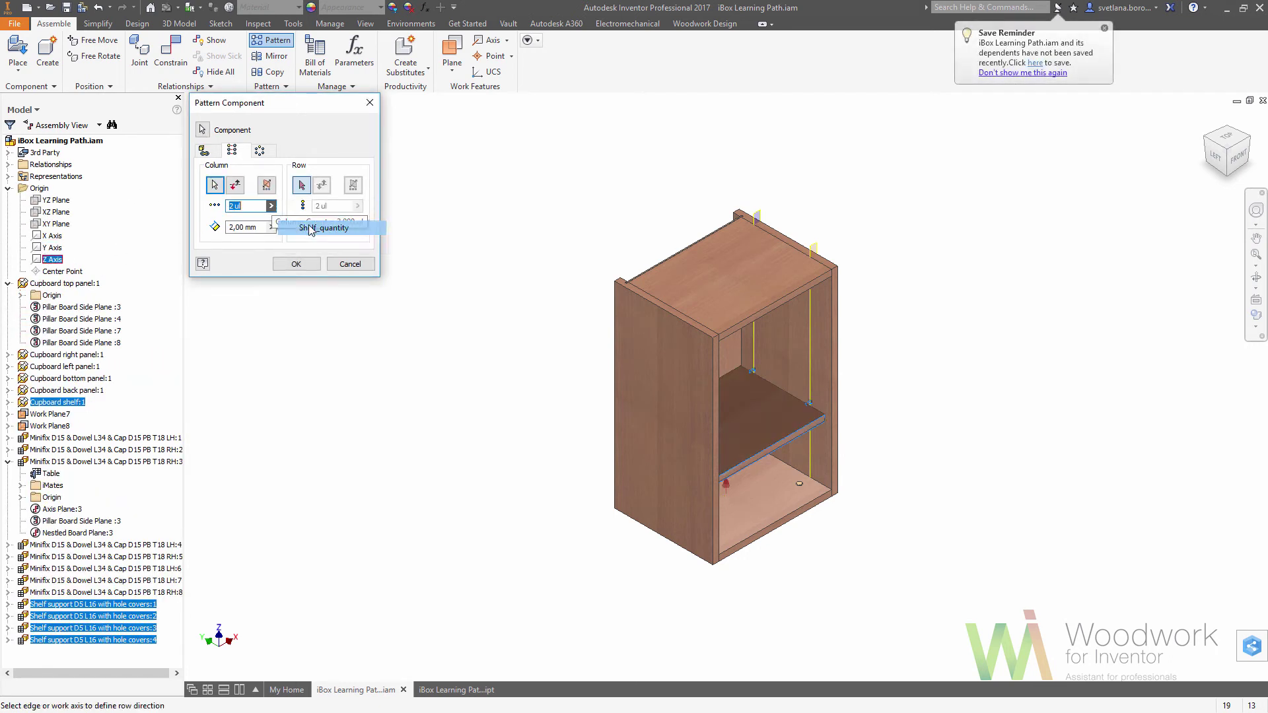
click(324, 238)
click(271, 227)
click(330, 263)
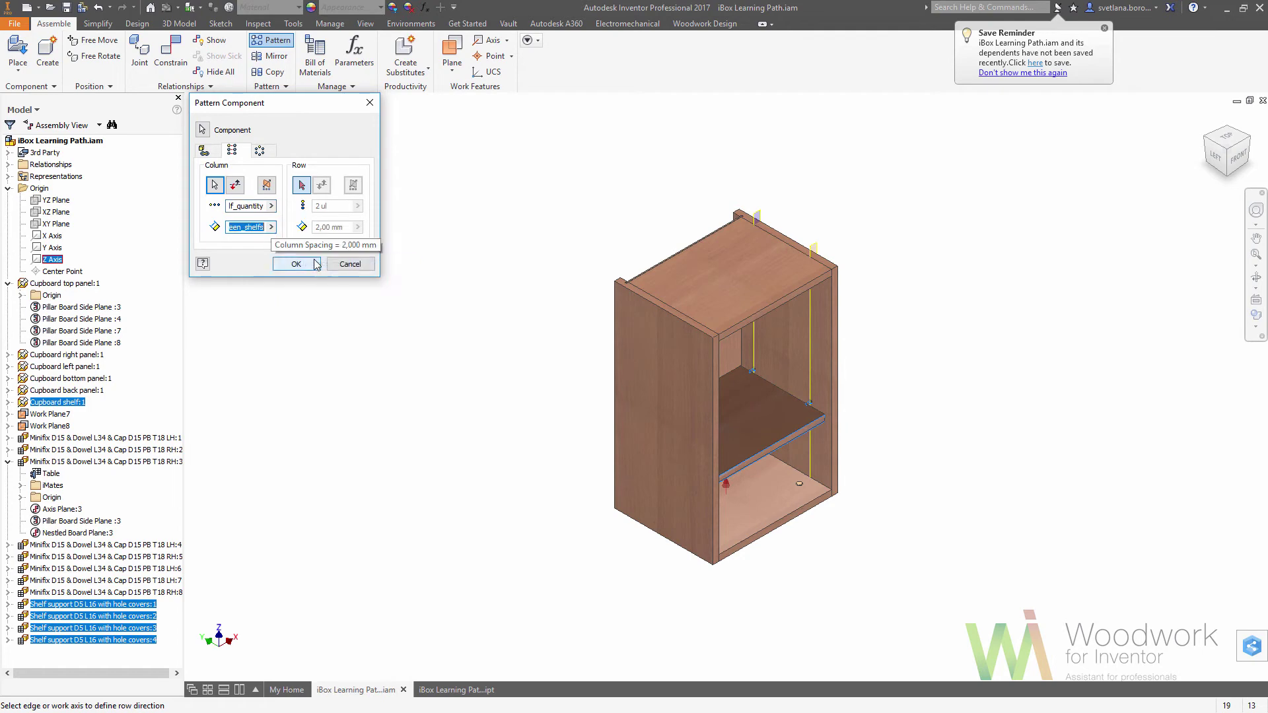
click(296, 264)
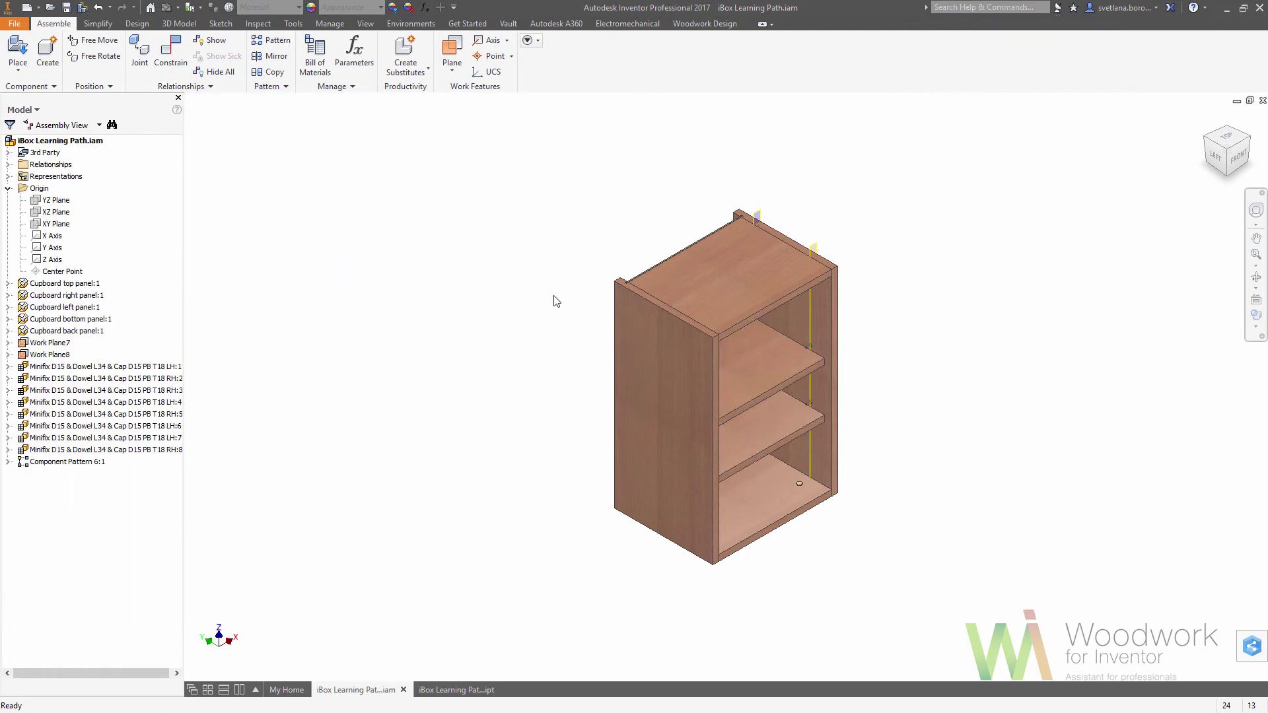
Place a second copy of iBox Learning Path.ipt grounded at the assembly origin
click(1246, 141)
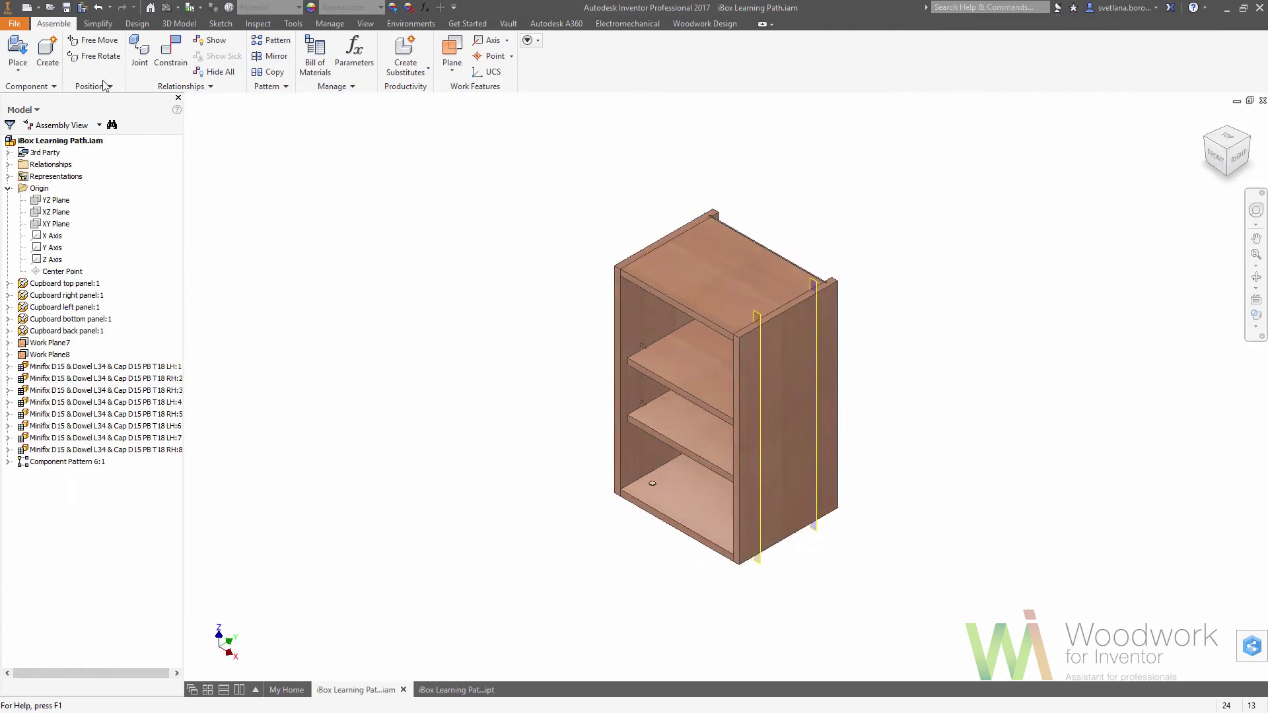
click(18, 66)
click(26, 96)
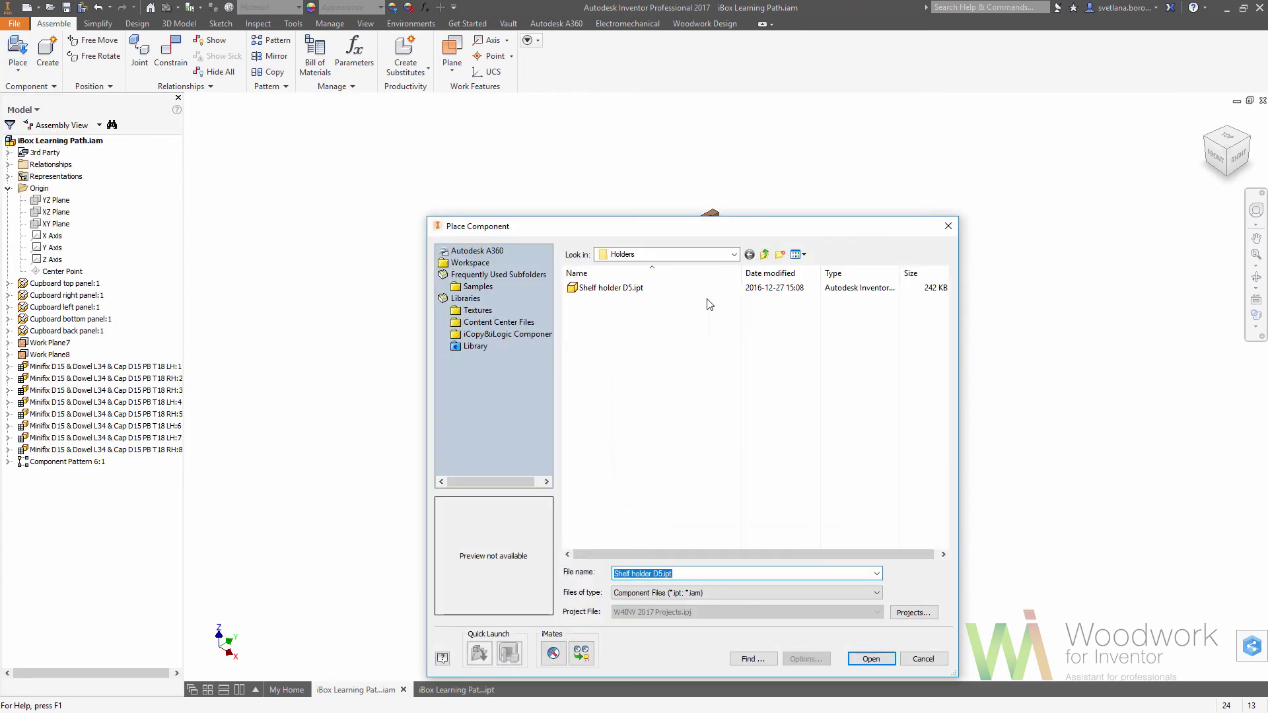
click(471, 262)
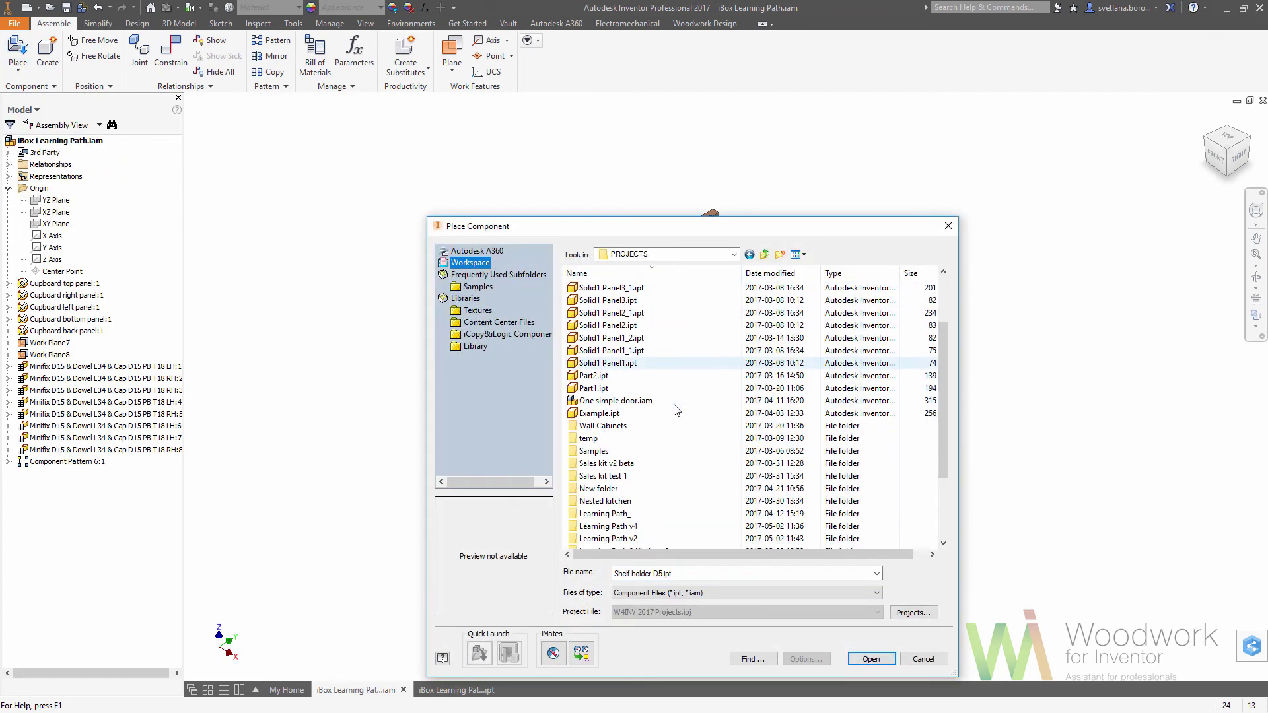
scroll(676, 411, down, 5)
double_click(634, 508)
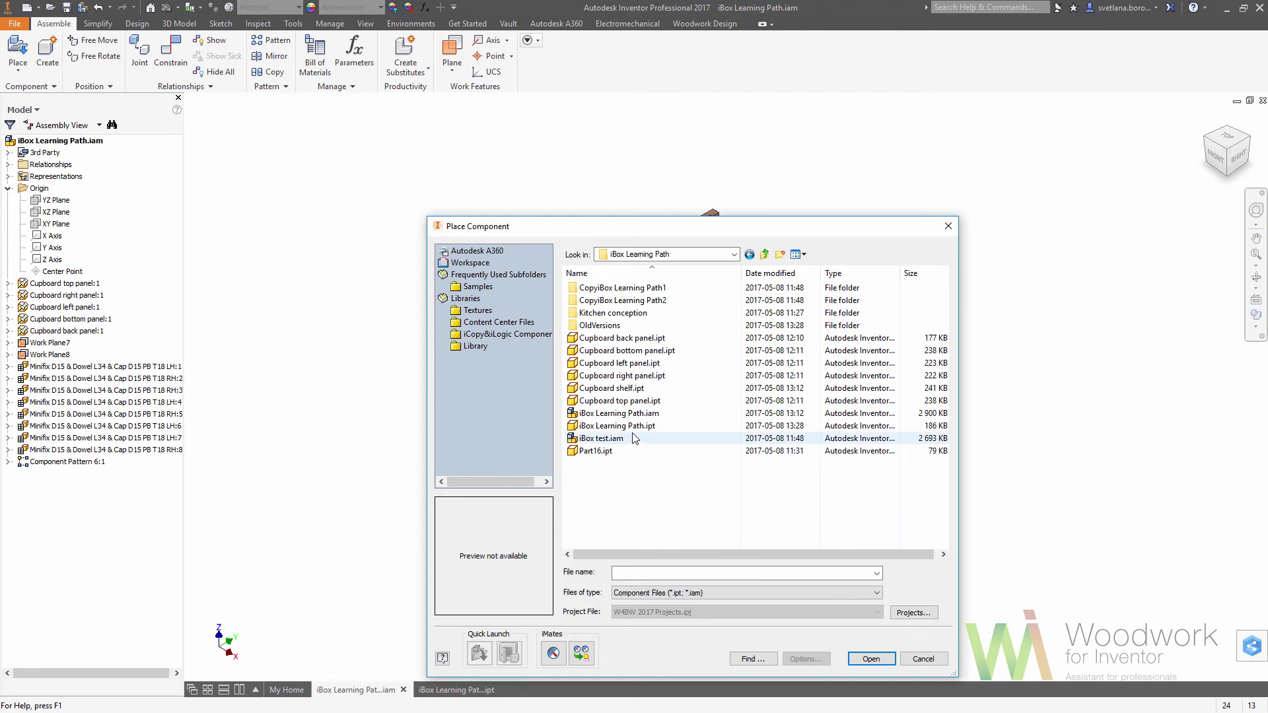
double_click(618, 425)
right_click(639, 424)
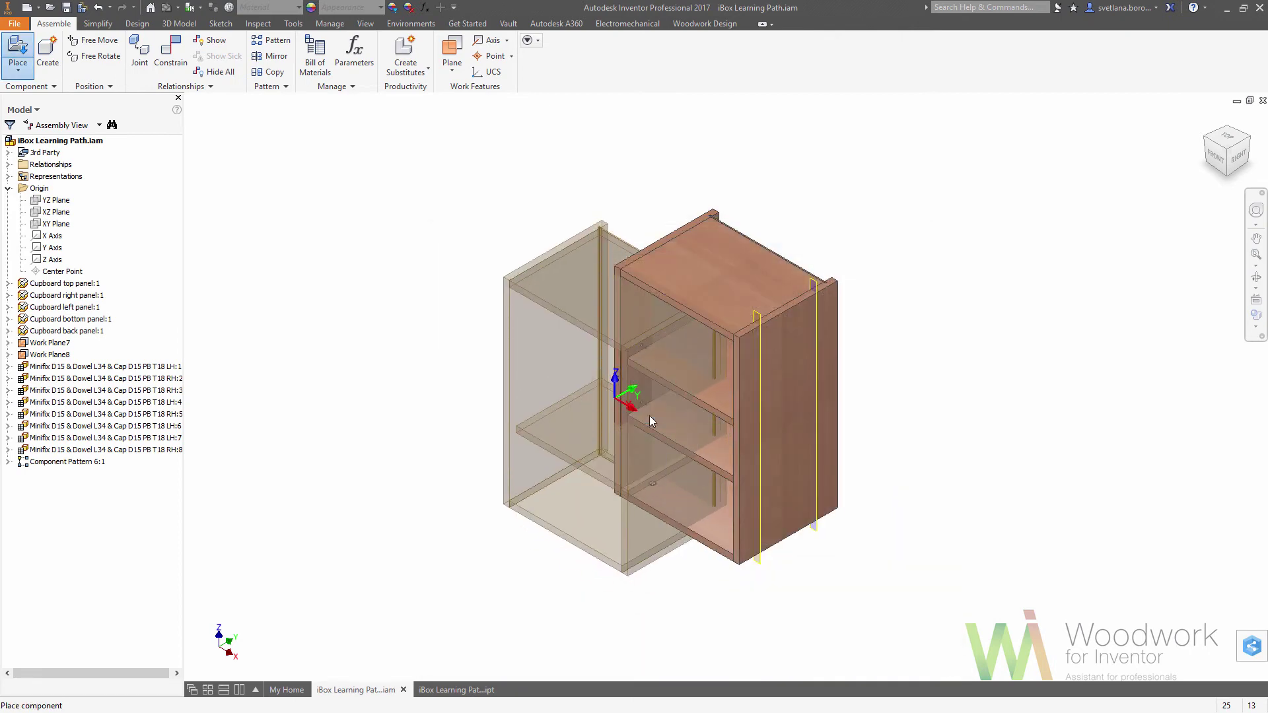
click(651, 423)
key(Escape)
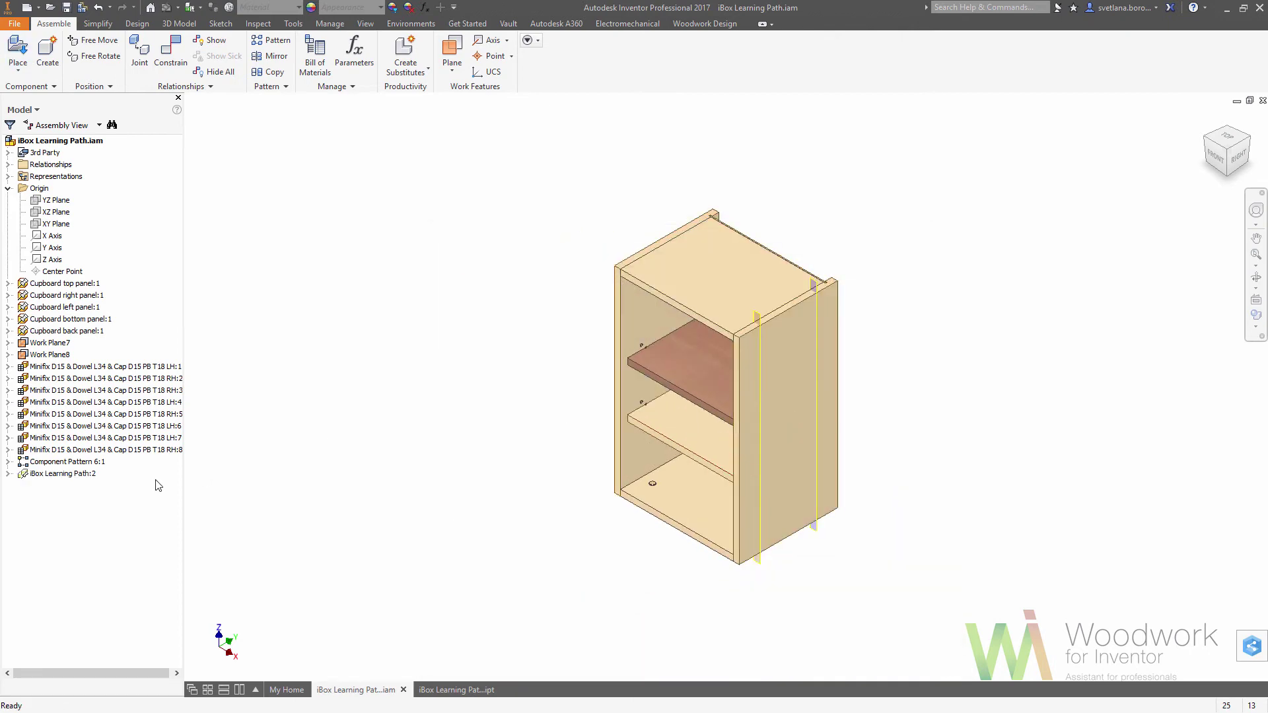
click(75, 474)
click(74, 475)
text(@)
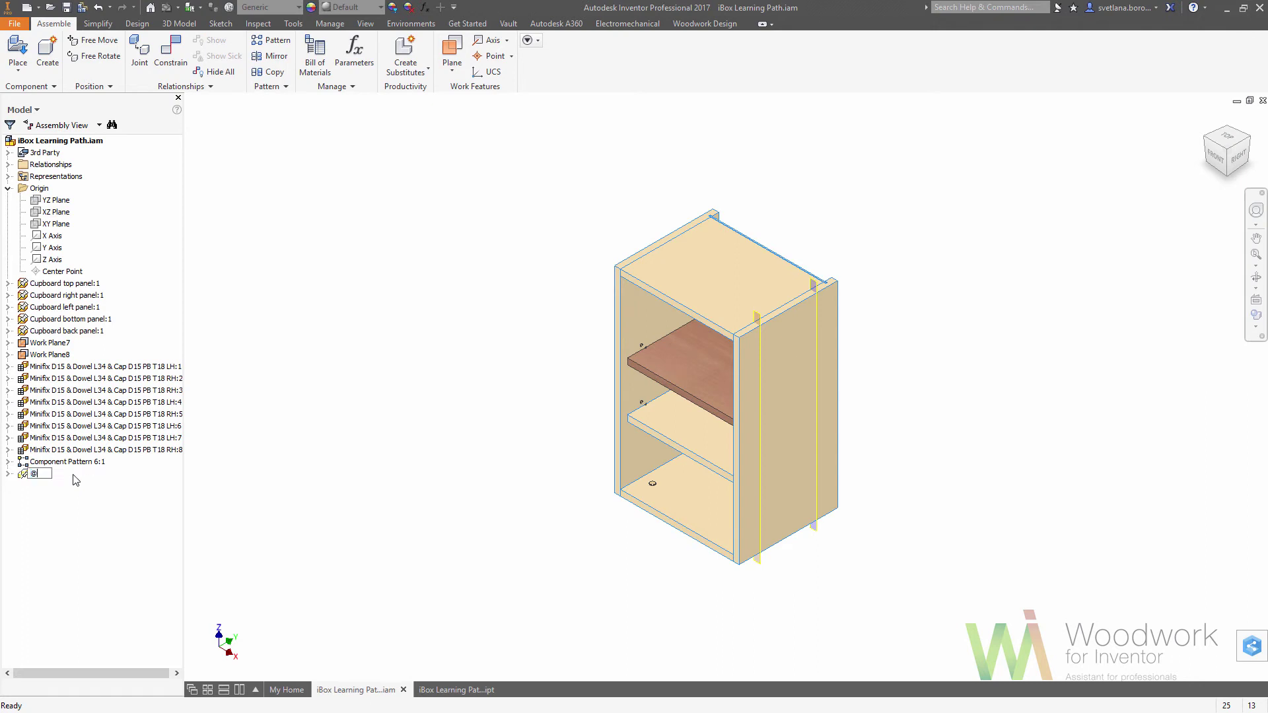
text(Skeleton)
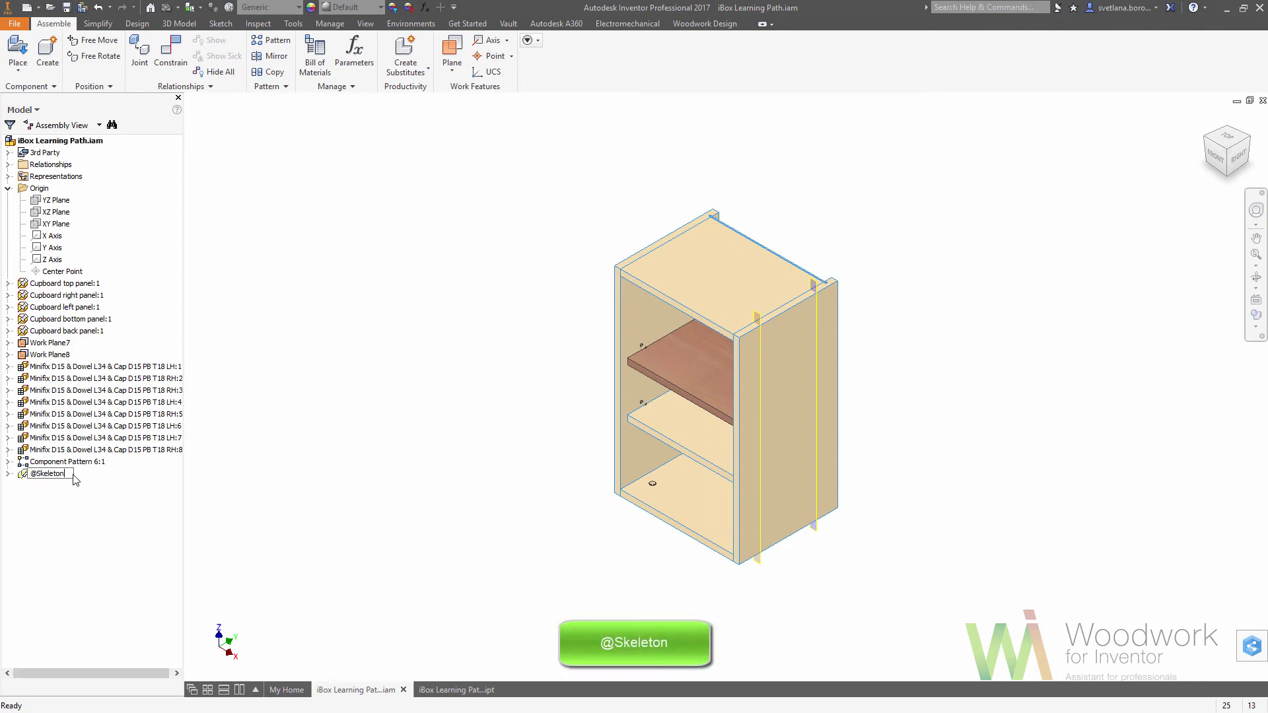
right_click(52, 477)
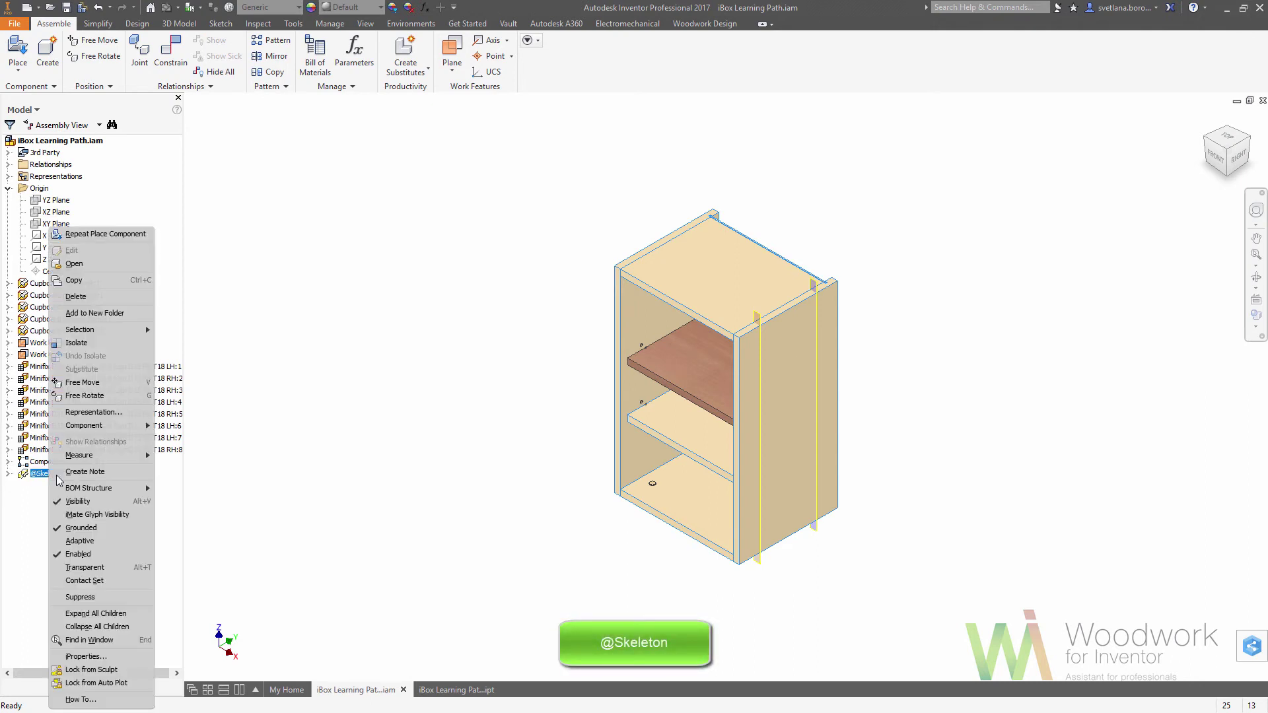
click(132, 494)
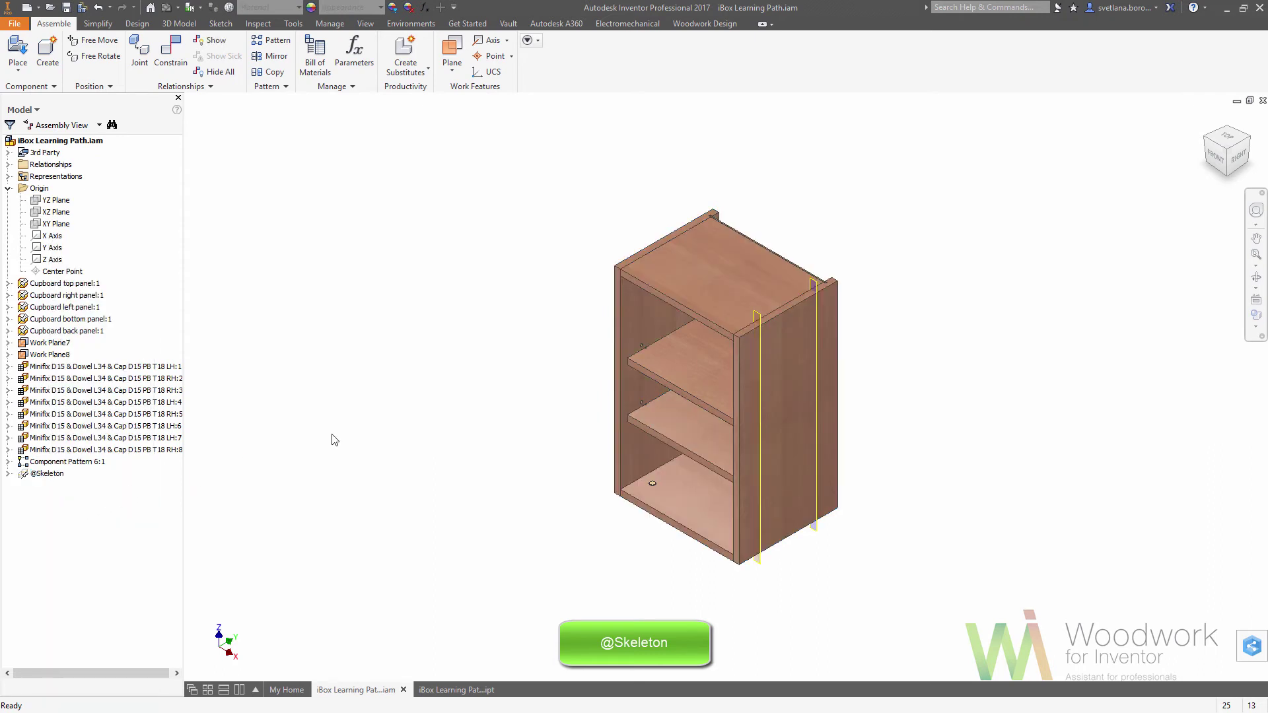
key(Up)
key(Up)
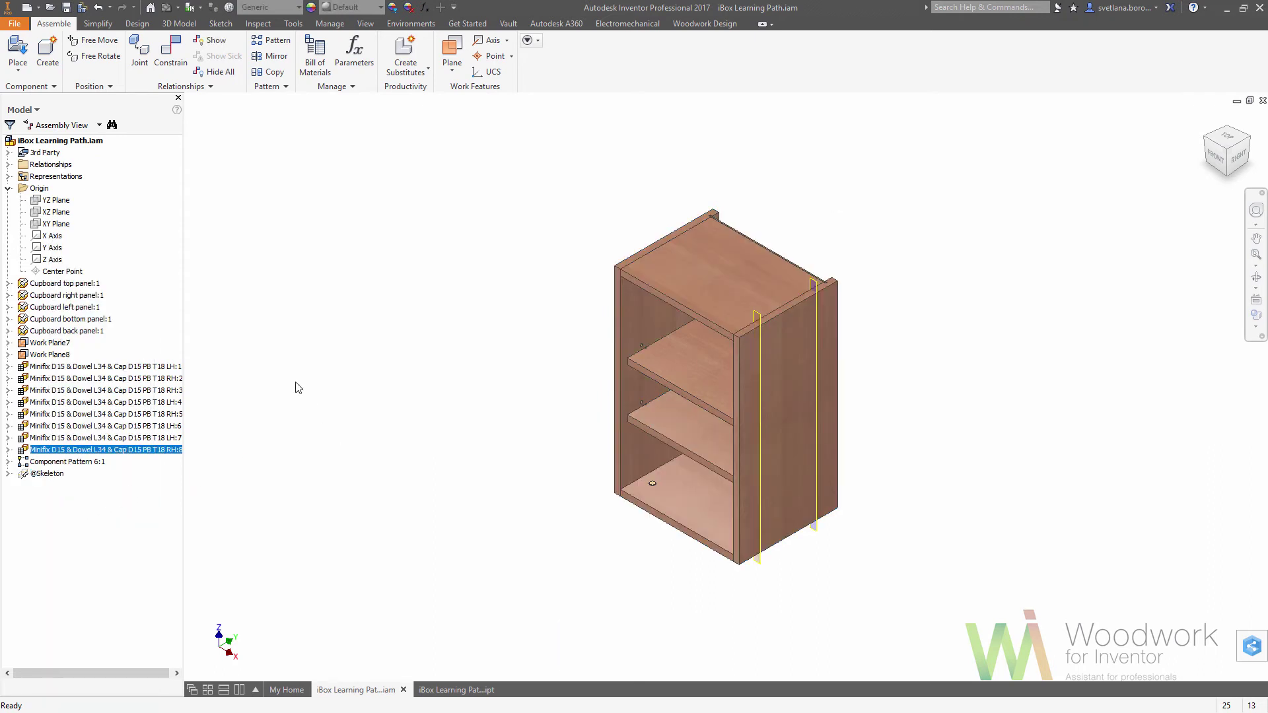
Create iMates named Top on the cabinet's top face and Front on its front edge
click(330, 24)
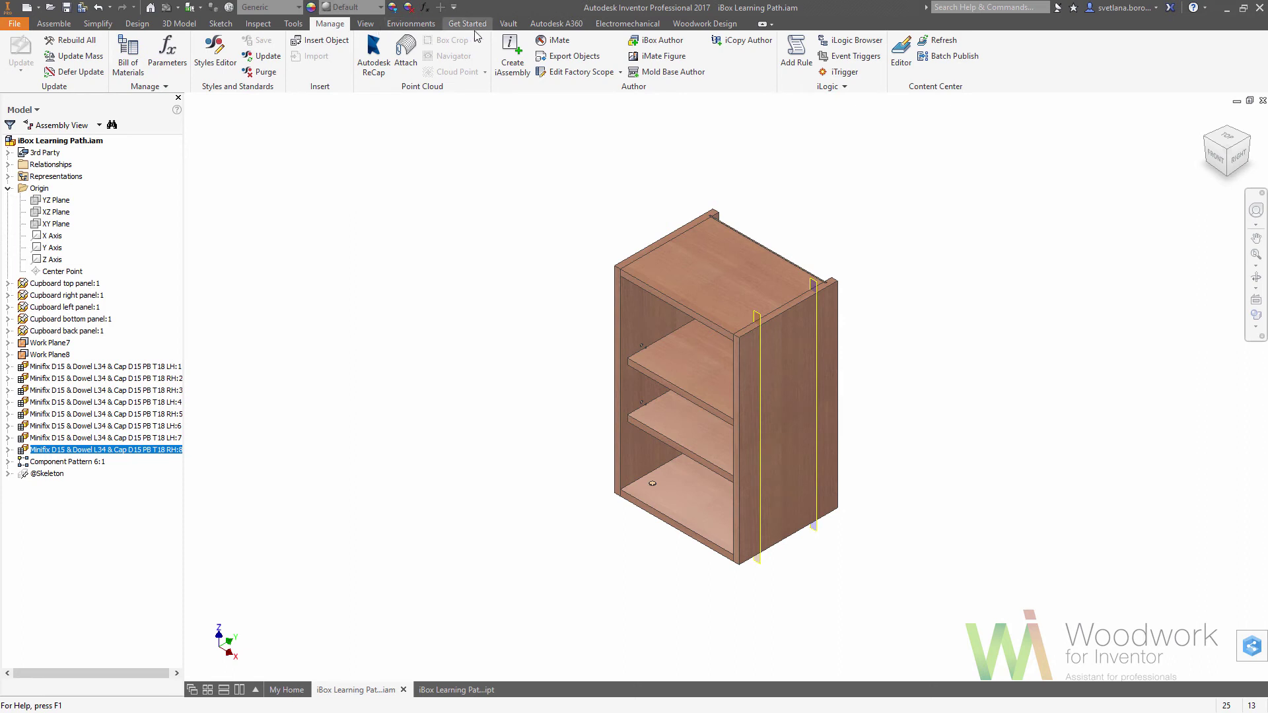
click(547, 40)
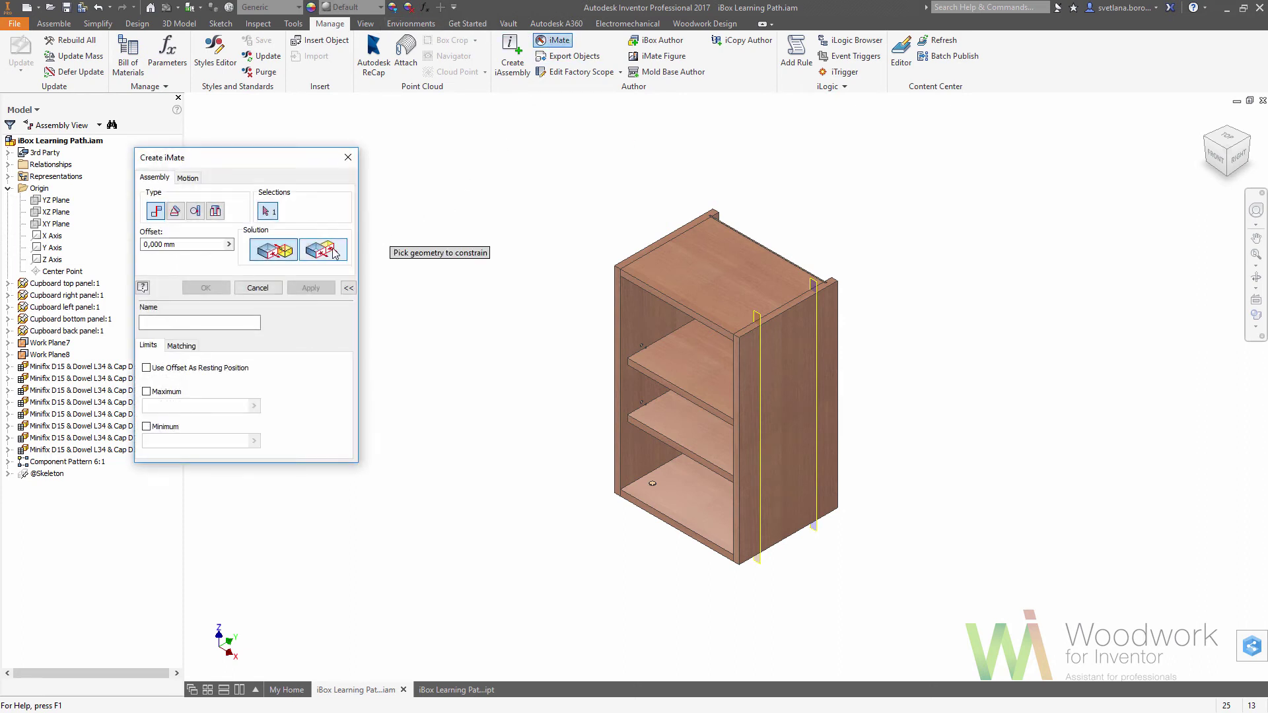
click(686, 298)
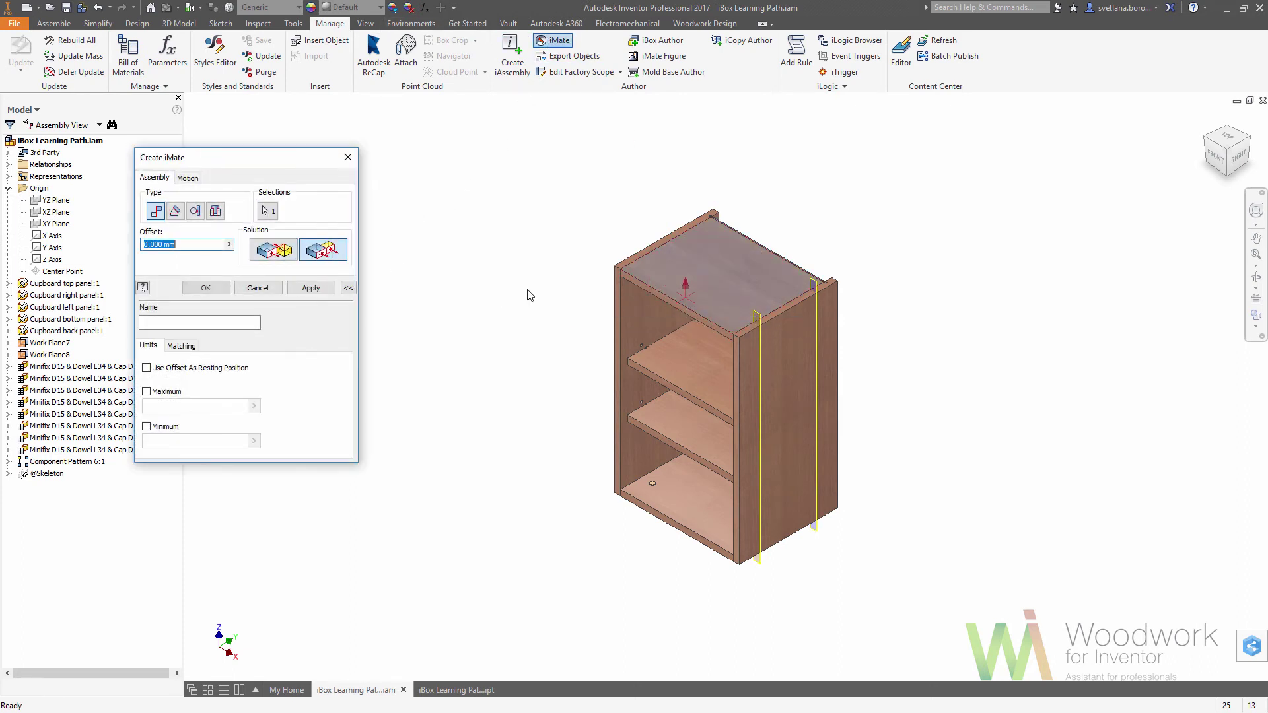
click(228, 322)
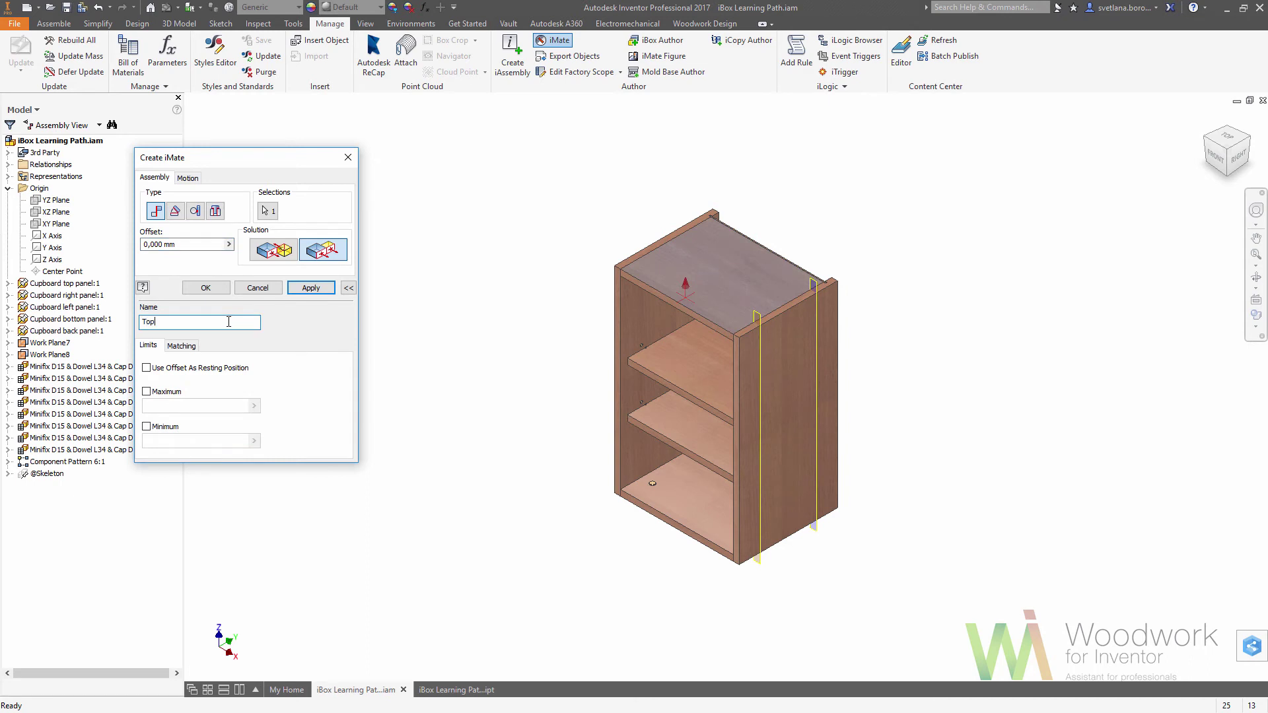
text(Top)
key(Return)
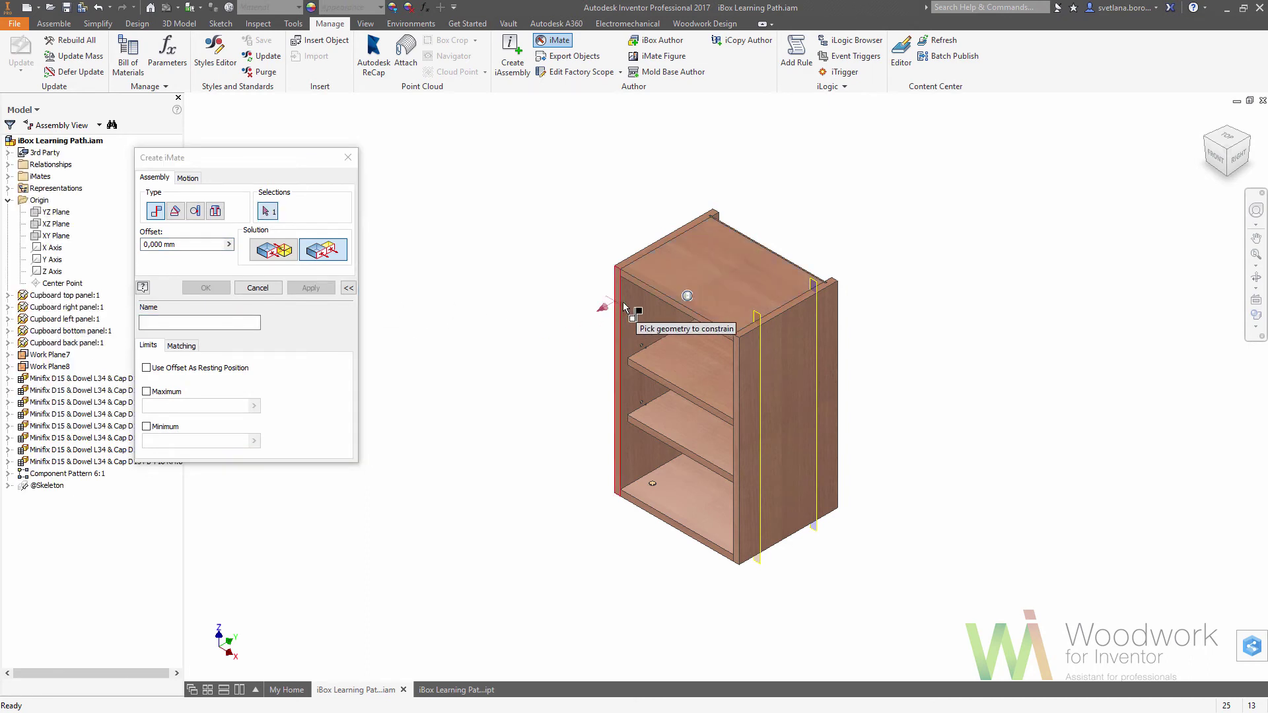
click(680, 306)
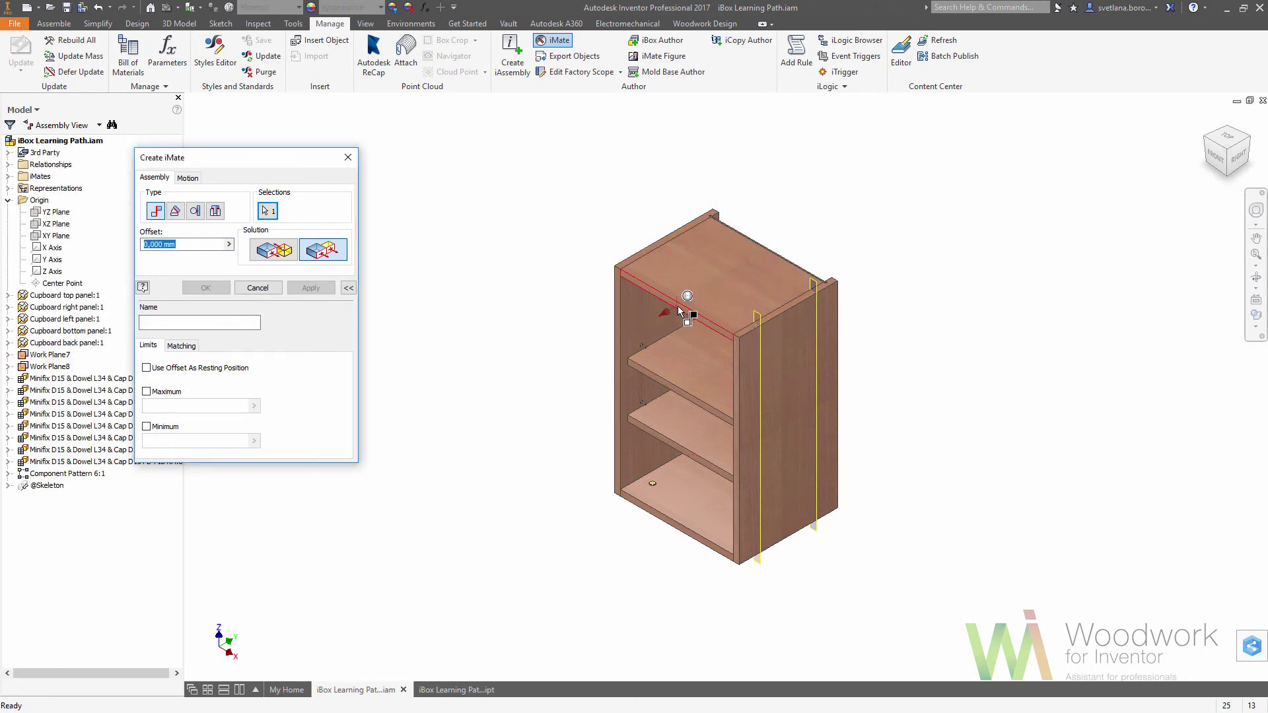
click(229, 321)
text(Front)
key(Return)
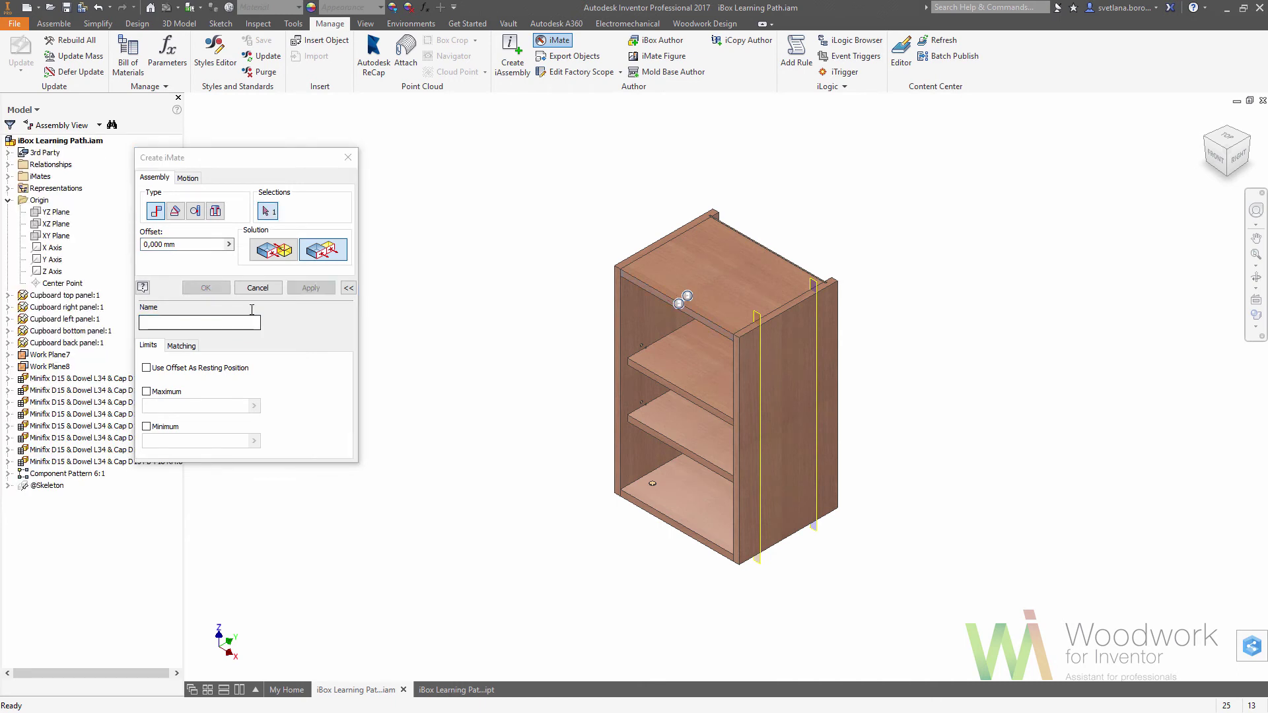
Add iMates named Right and Left on the cabinet's right and left side panels
click(784, 318)
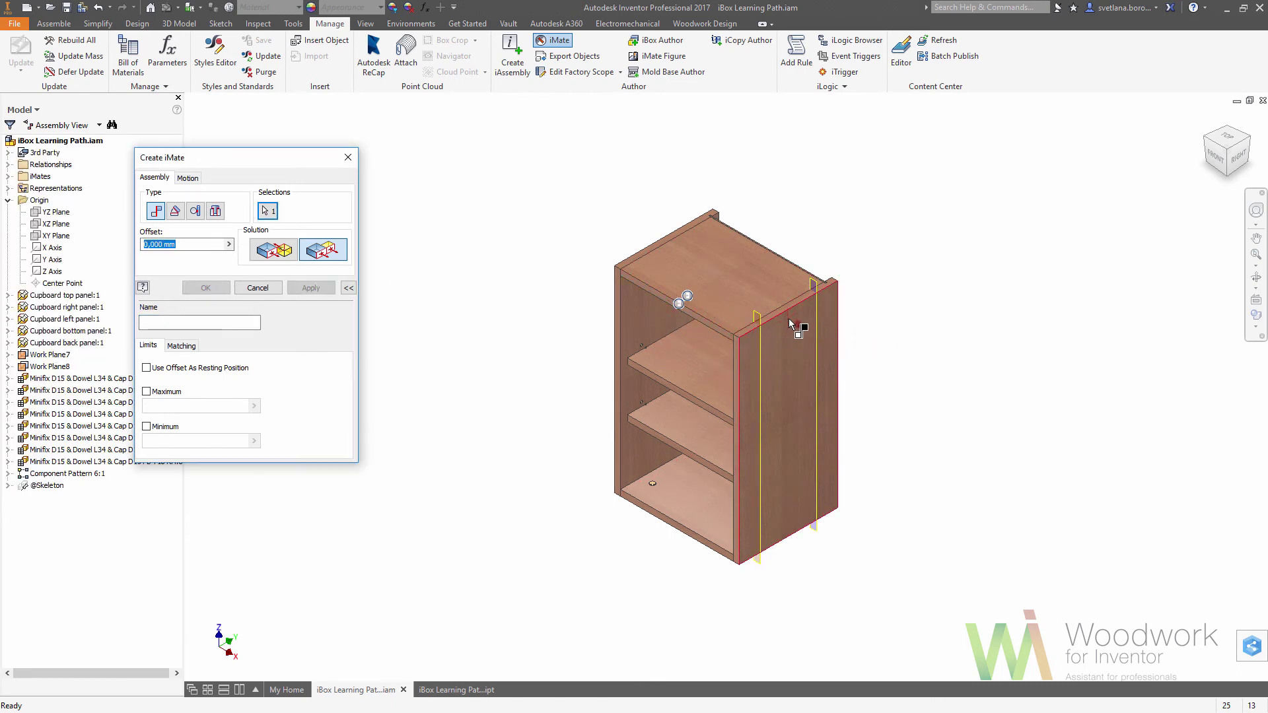
click(210, 323)
text(Right)
key(Return)
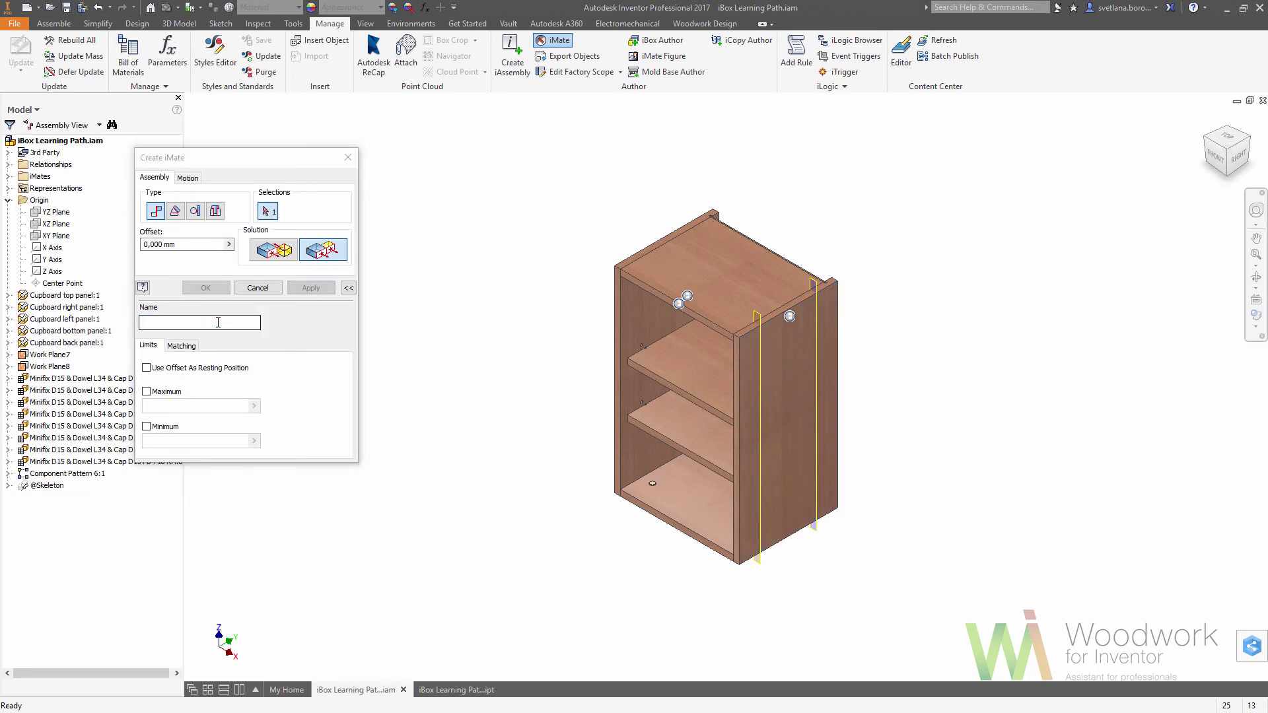
click(1204, 144)
click(662, 322)
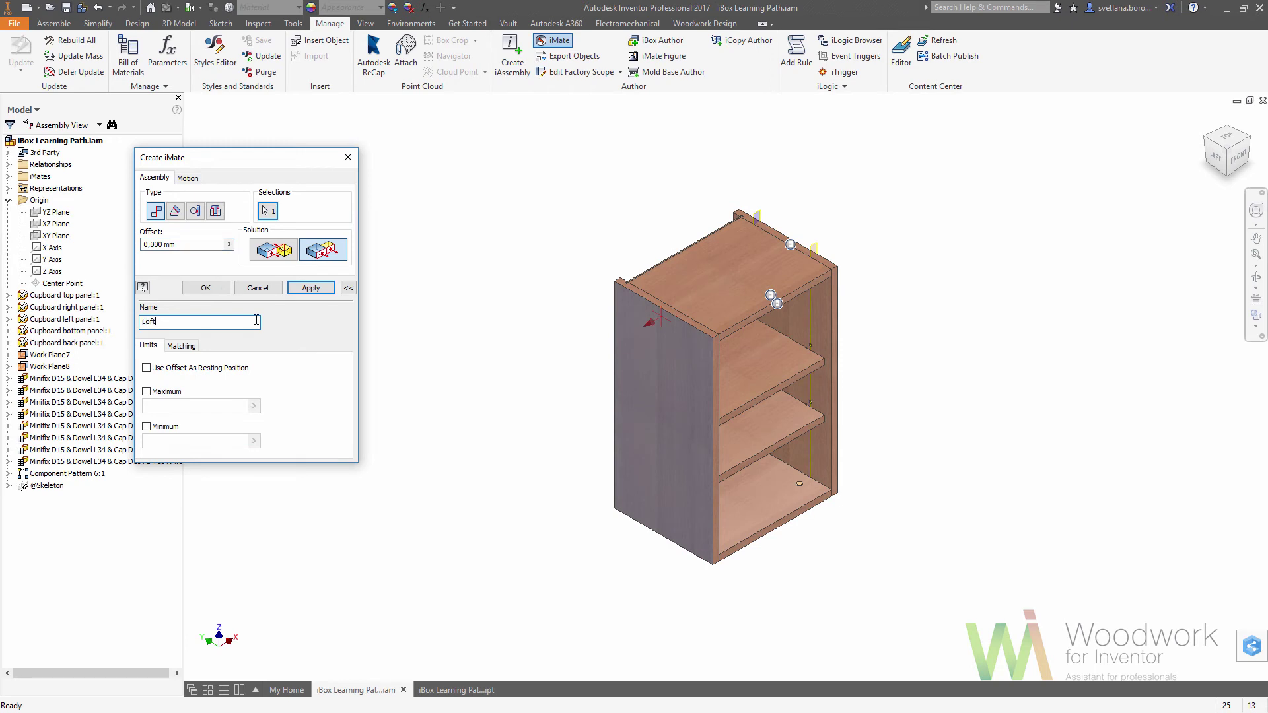
key(Return)
click(257, 288)
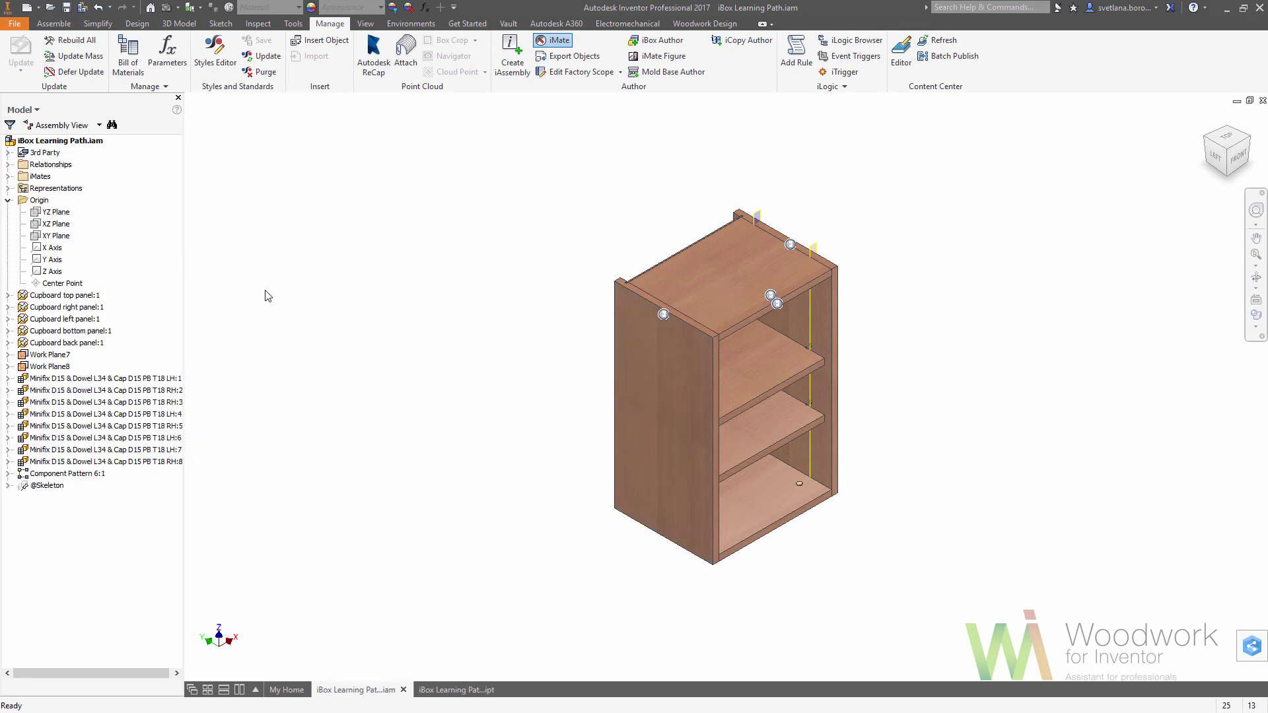
Author the iBox with iBox Learning Path.ipt as skeleton, driving Width, Depth and Height
click(1246, 141)
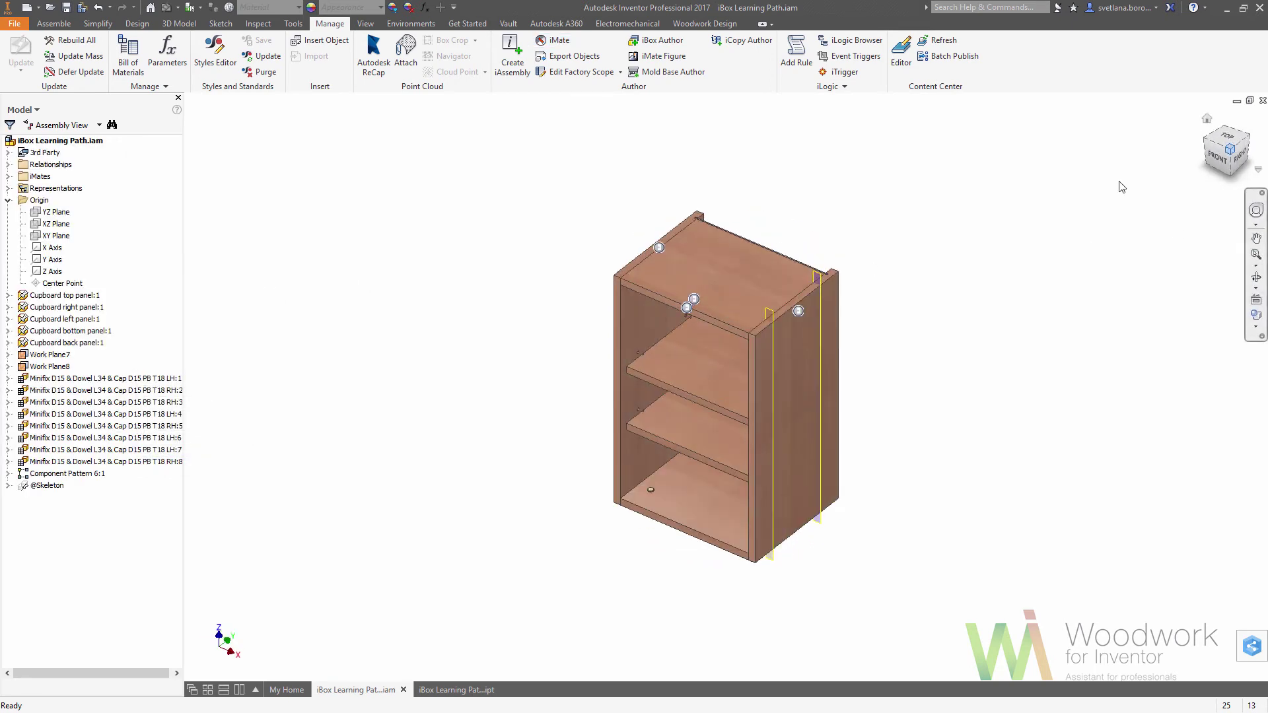
click(679, 45)
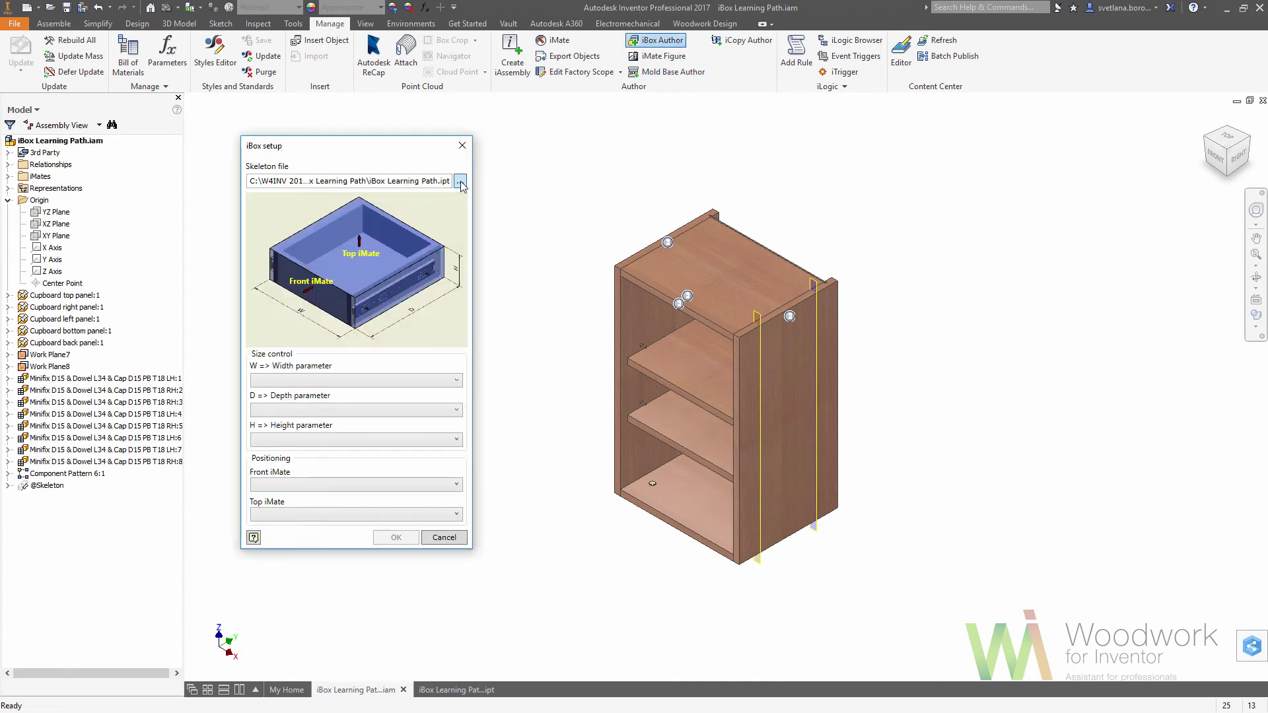
click(460, 178)
double_click(324, 406)
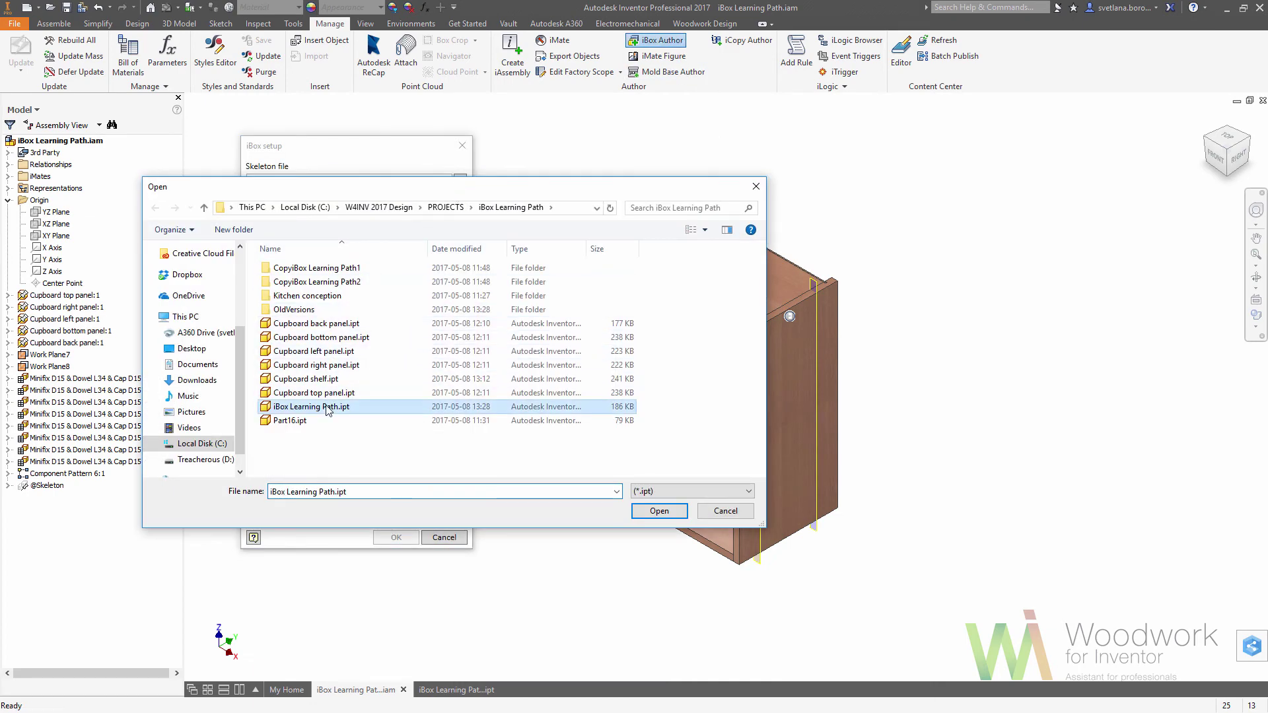
click(362, 381)
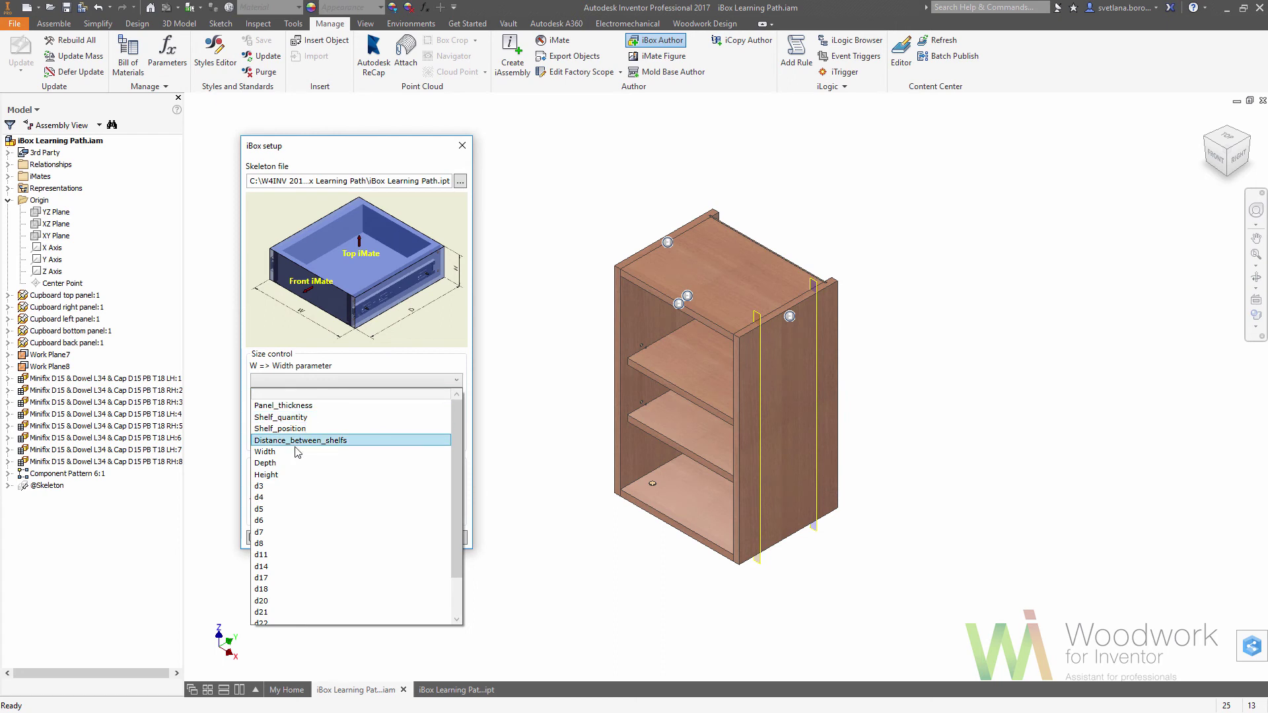
click(304, 454)
click(314, 412)
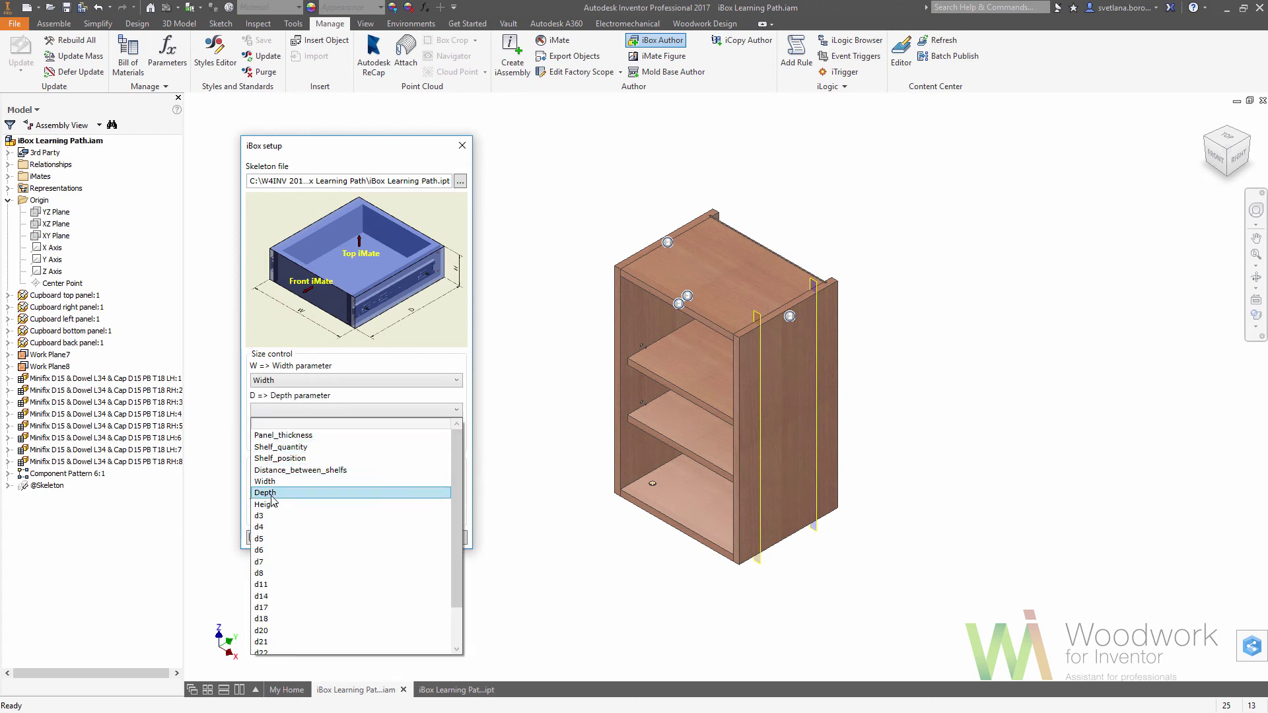
click(272, 496)
click(318, 442)
click(280, 534)
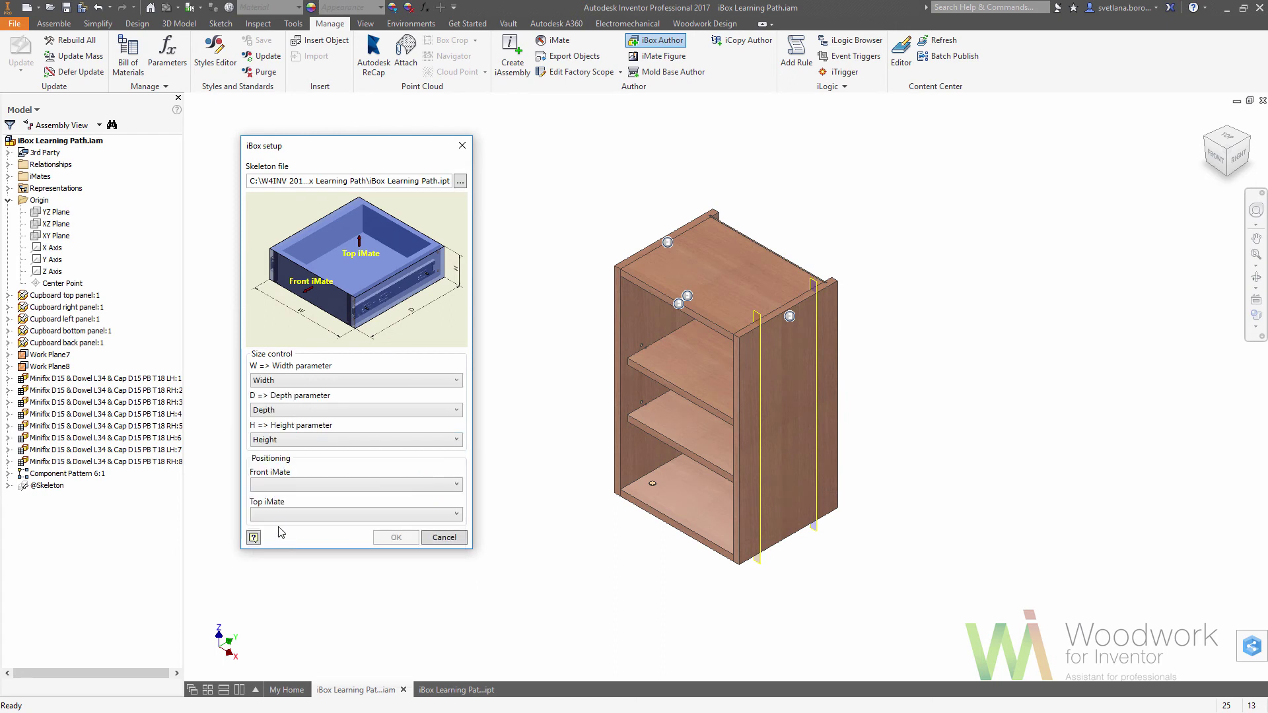
Position the iBox by the Front and Top iMates, confirm, and save the assembly
click(298, 487)
click(280, 513)
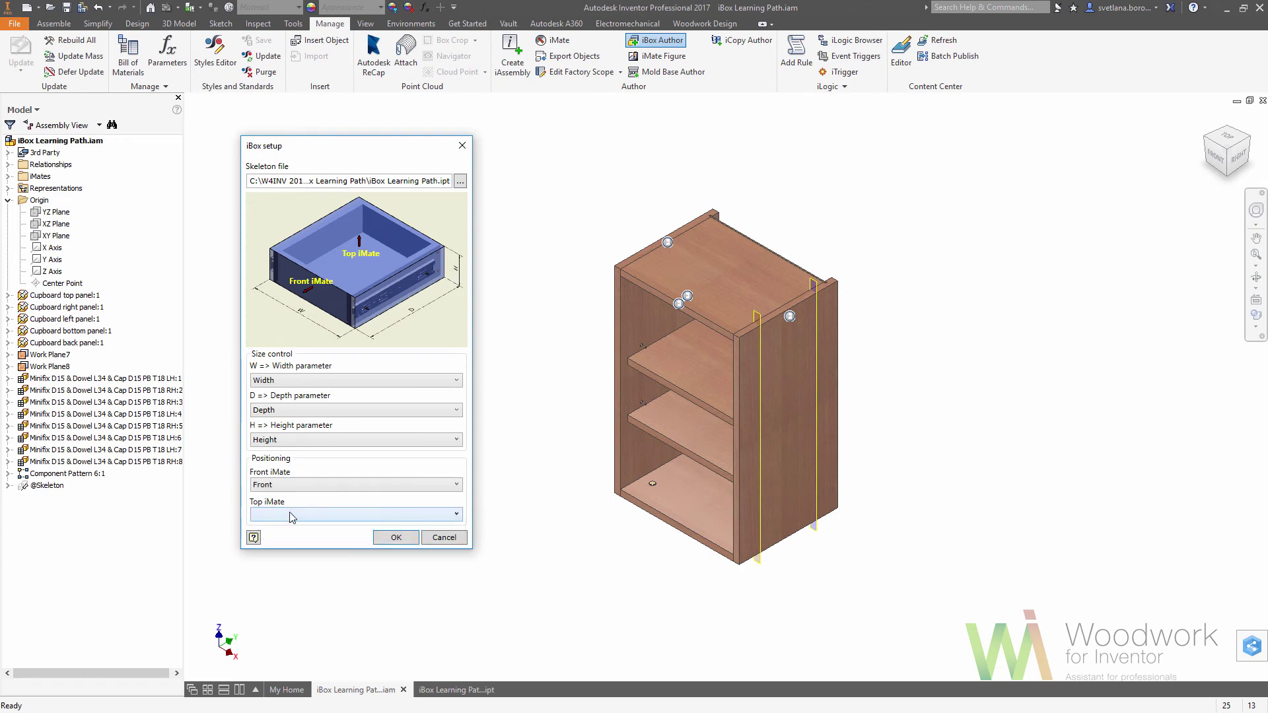
click(291, 515)
click(287, 528)
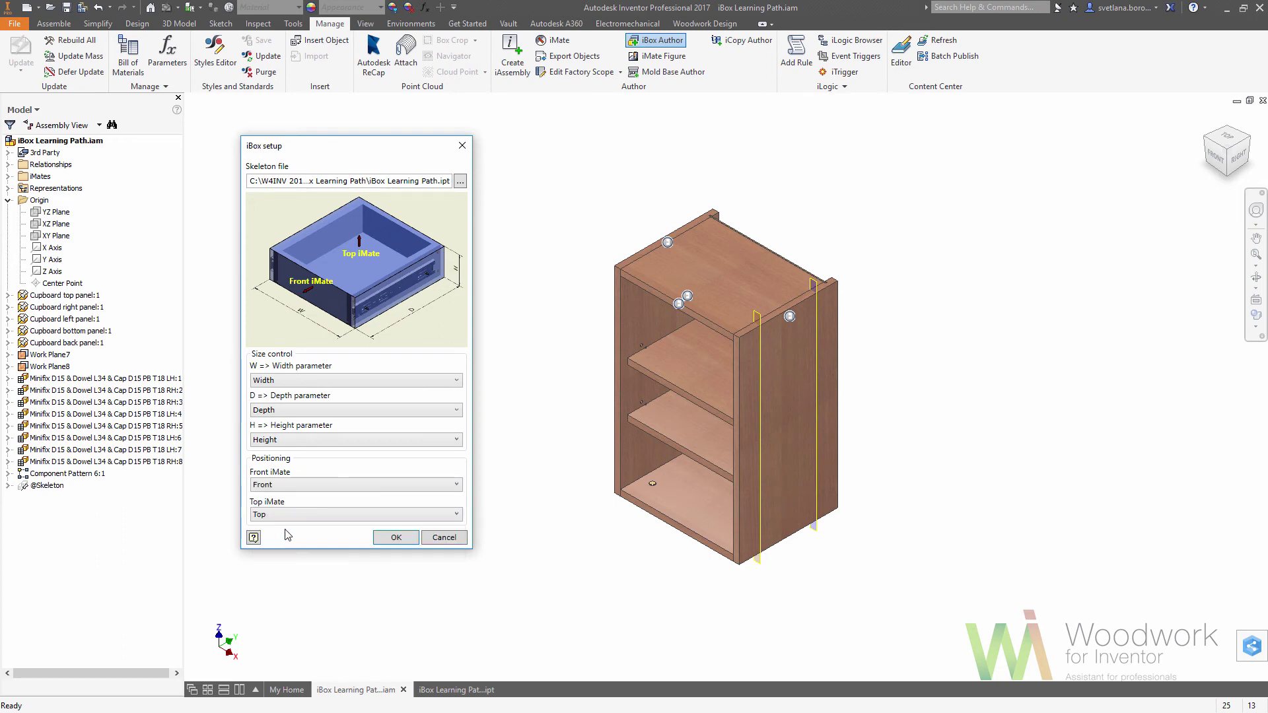
click(396, 537)
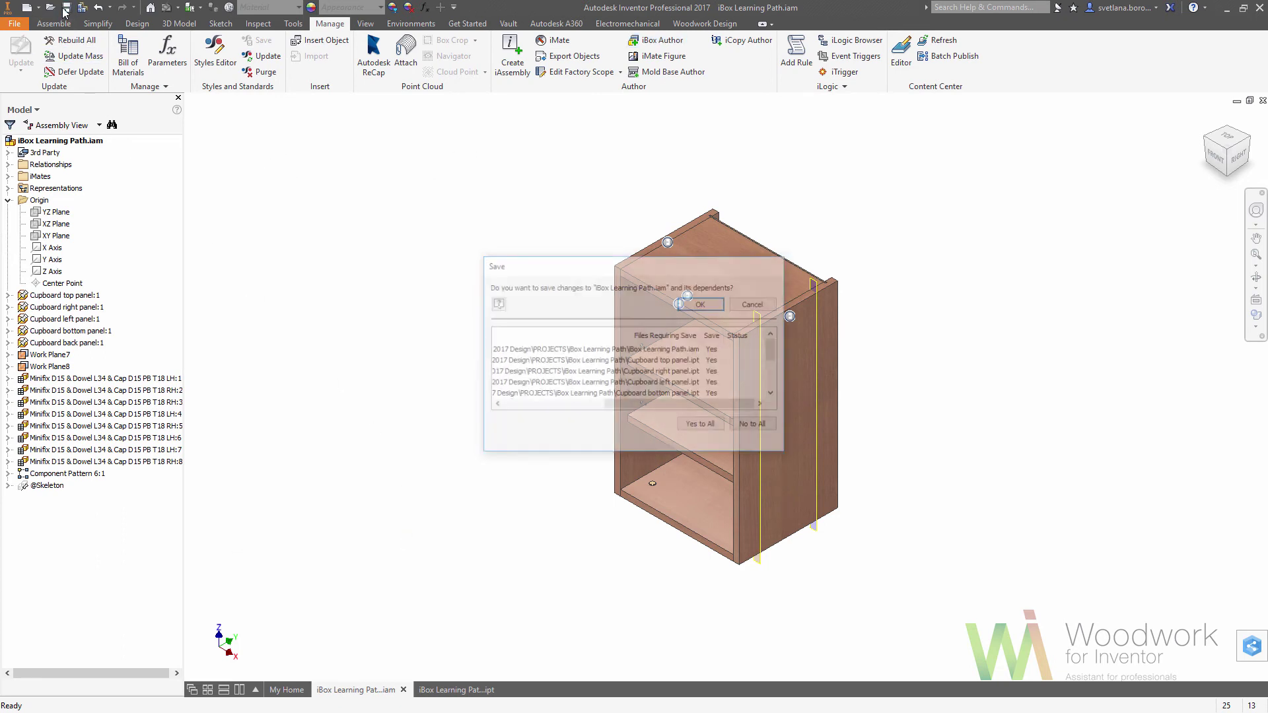
click(704, 306)
Add a Panel_thickness user parameter with value 18 mm and close the Parameters table
click(427, 8)
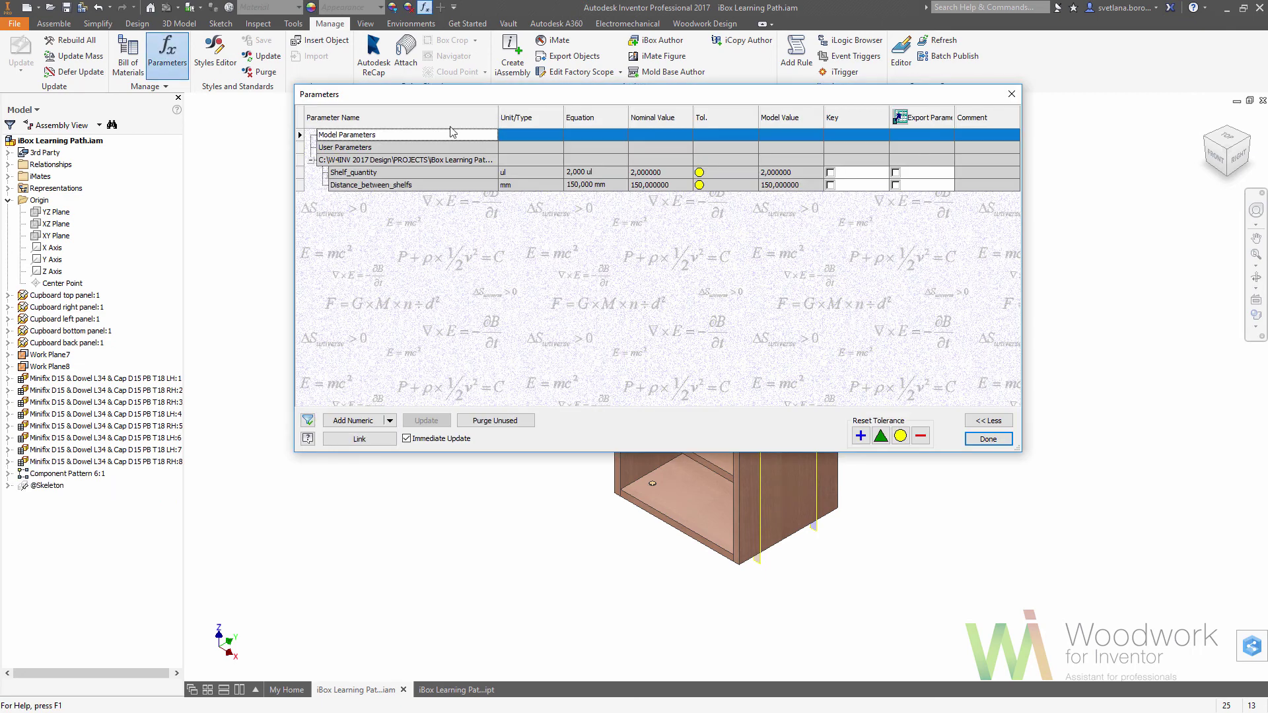
click(353, 421)
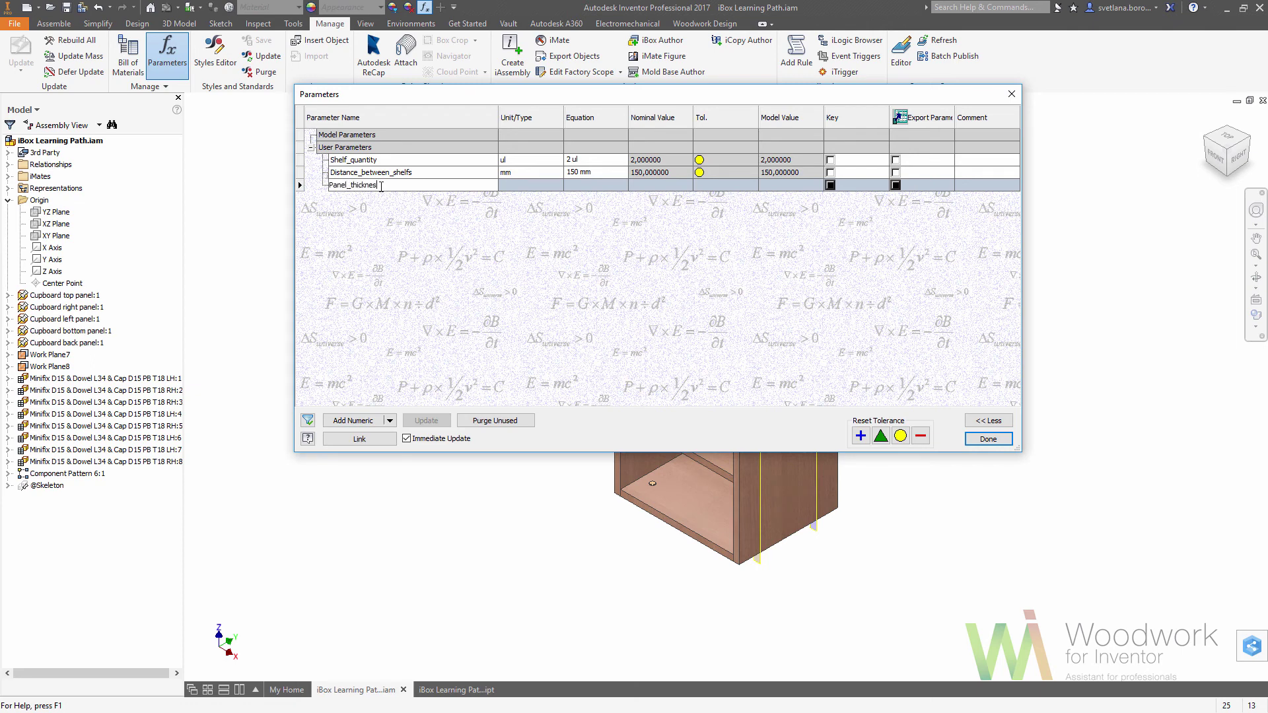
key(Return)
click(609, 188)
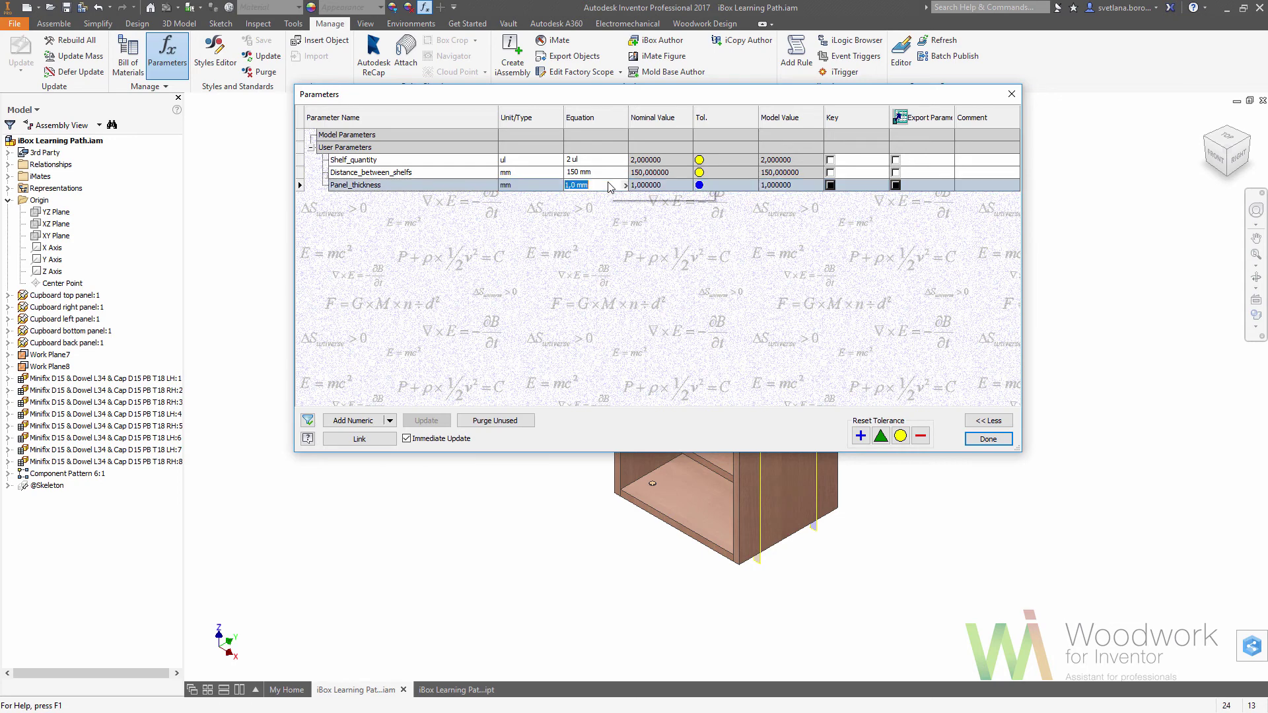
text(18)
key(Return)
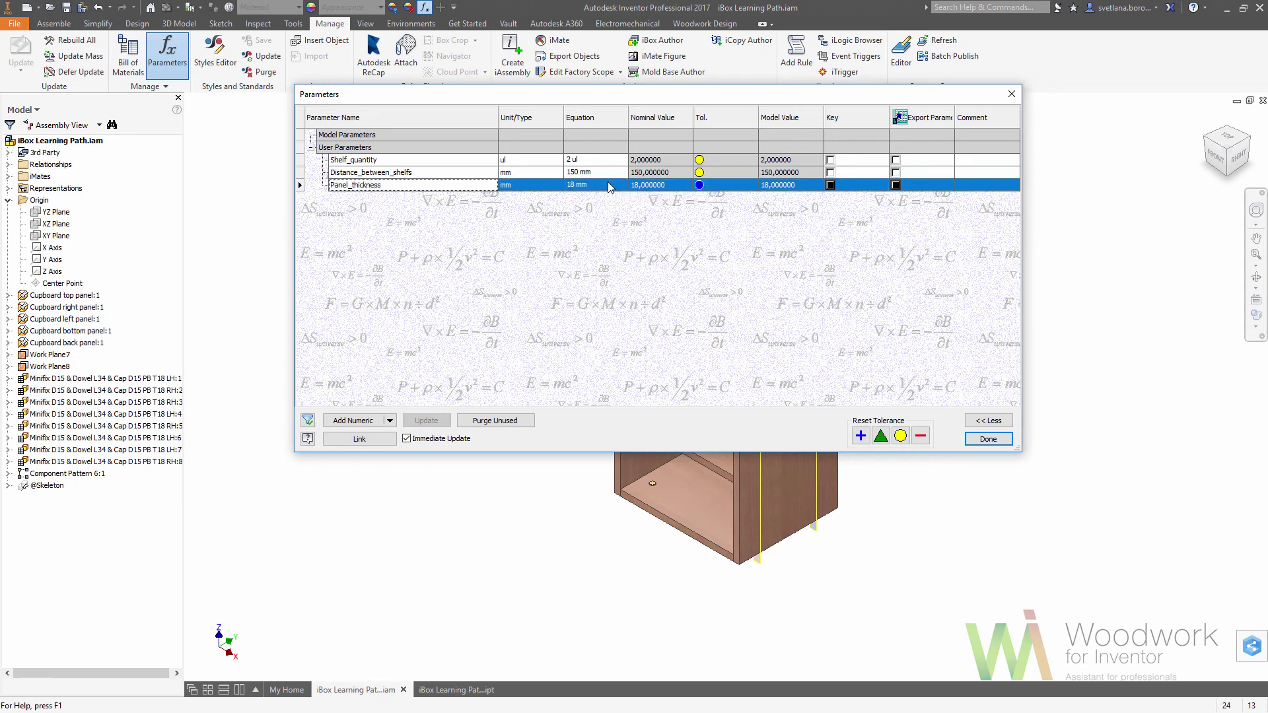
click(989, 439)
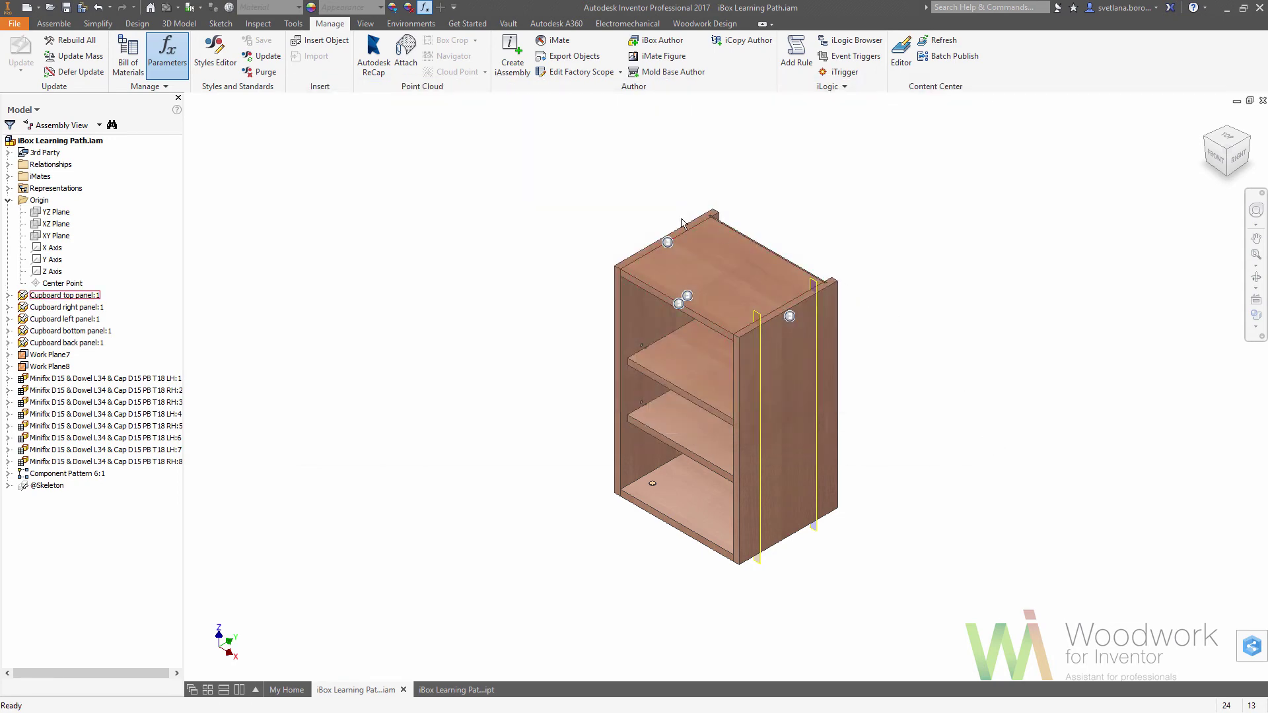
Create an iLogic rule named Parameter management with the Panel_thickness parameter line
click(827, 42)
right_click(93, 155)
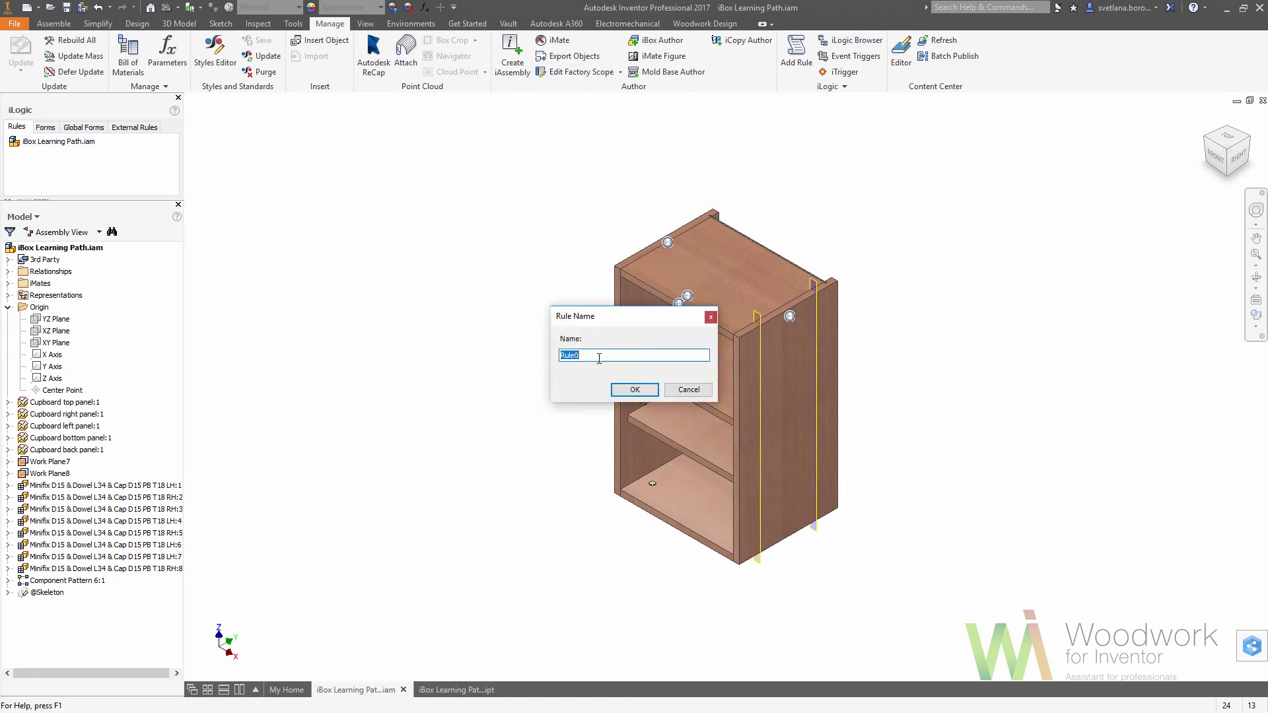
text(Parameter management)
key(Return)
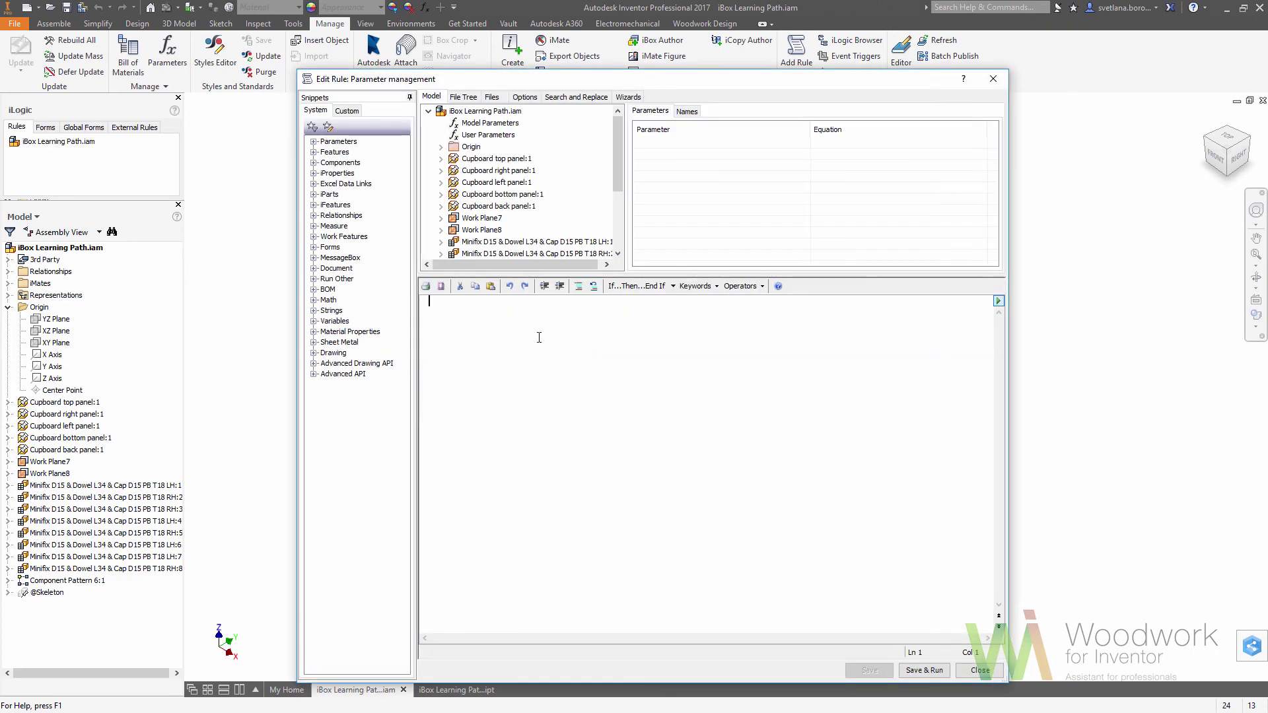
text(Parameter("@Skeleton", "Panel_thickness")=Panel_thickness)
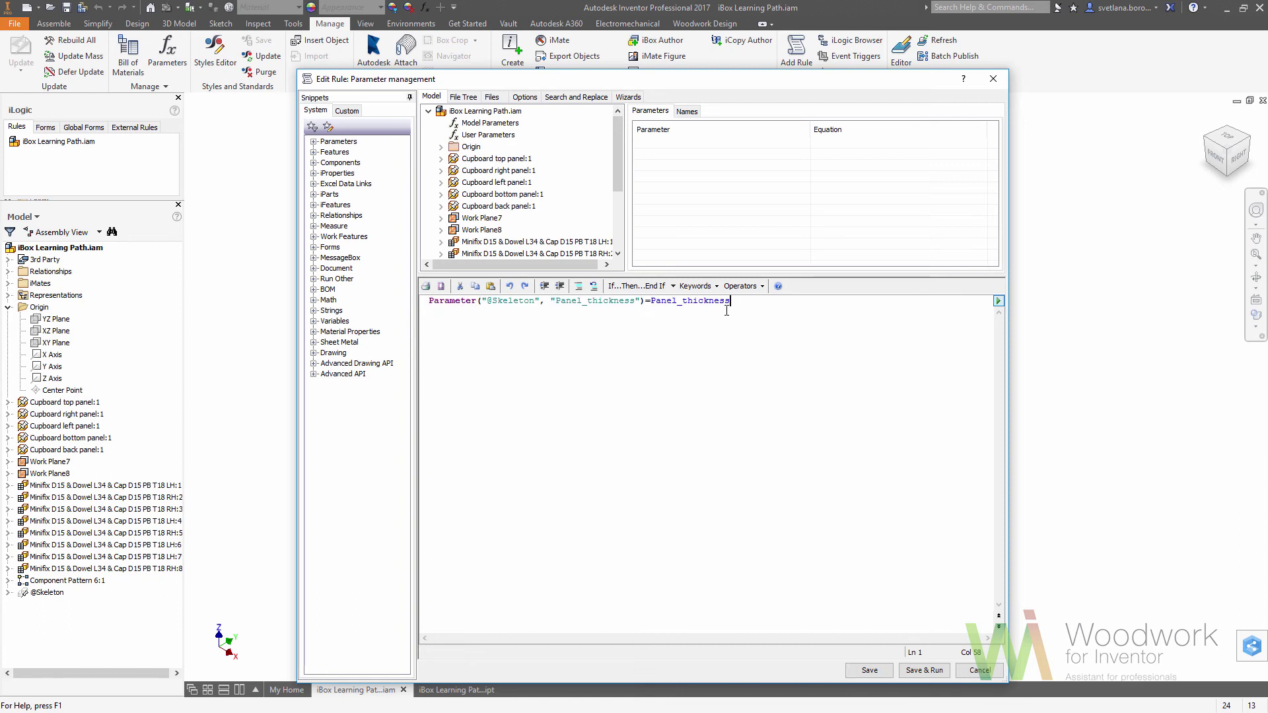
text(Parameter("@Skeleton", "Panel_thickness")=Panel_thickness)
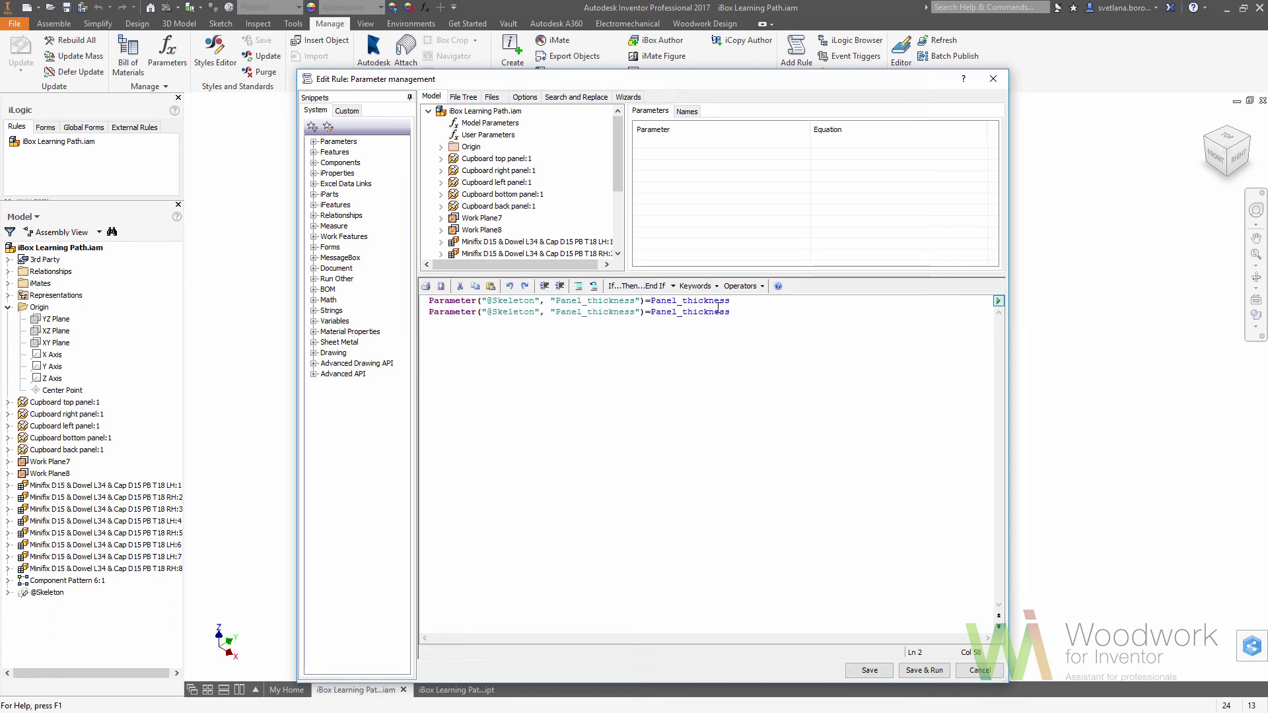
click(492, 136)
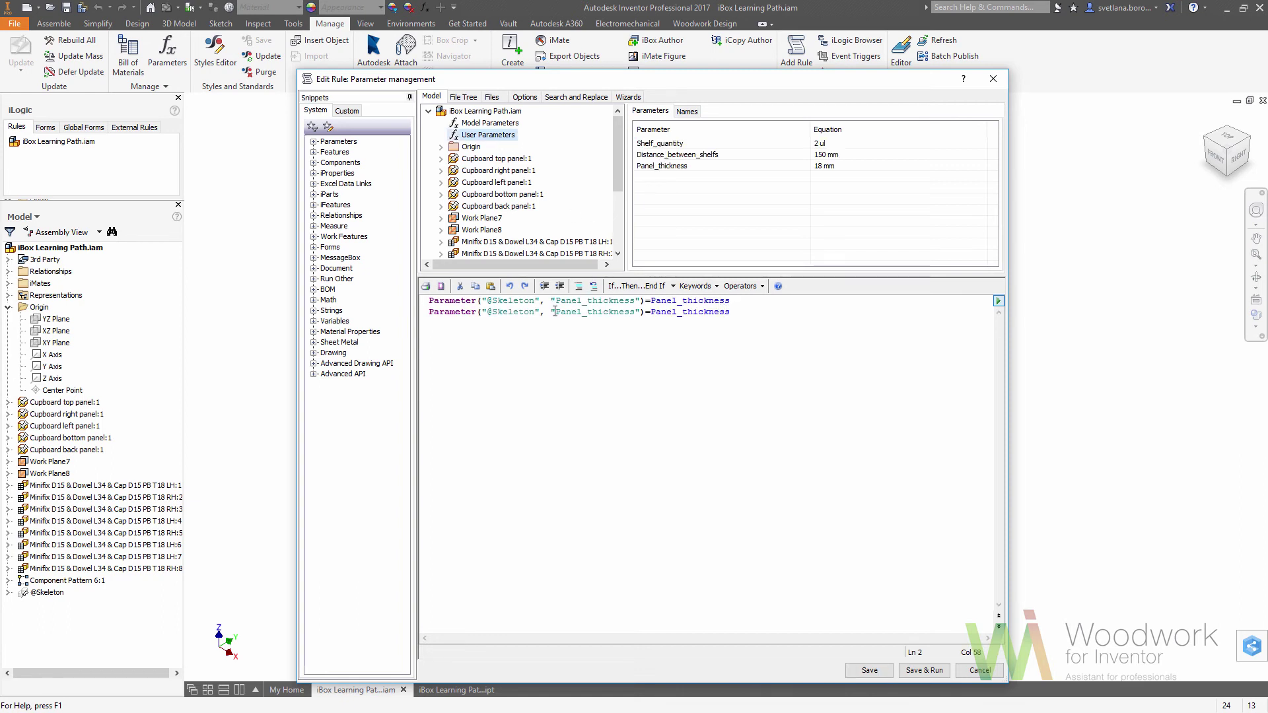
drag(555, 312, 775, 311)
key(Delete)
double_click(677, 154)
key(Delete)
double_click(690, 154)
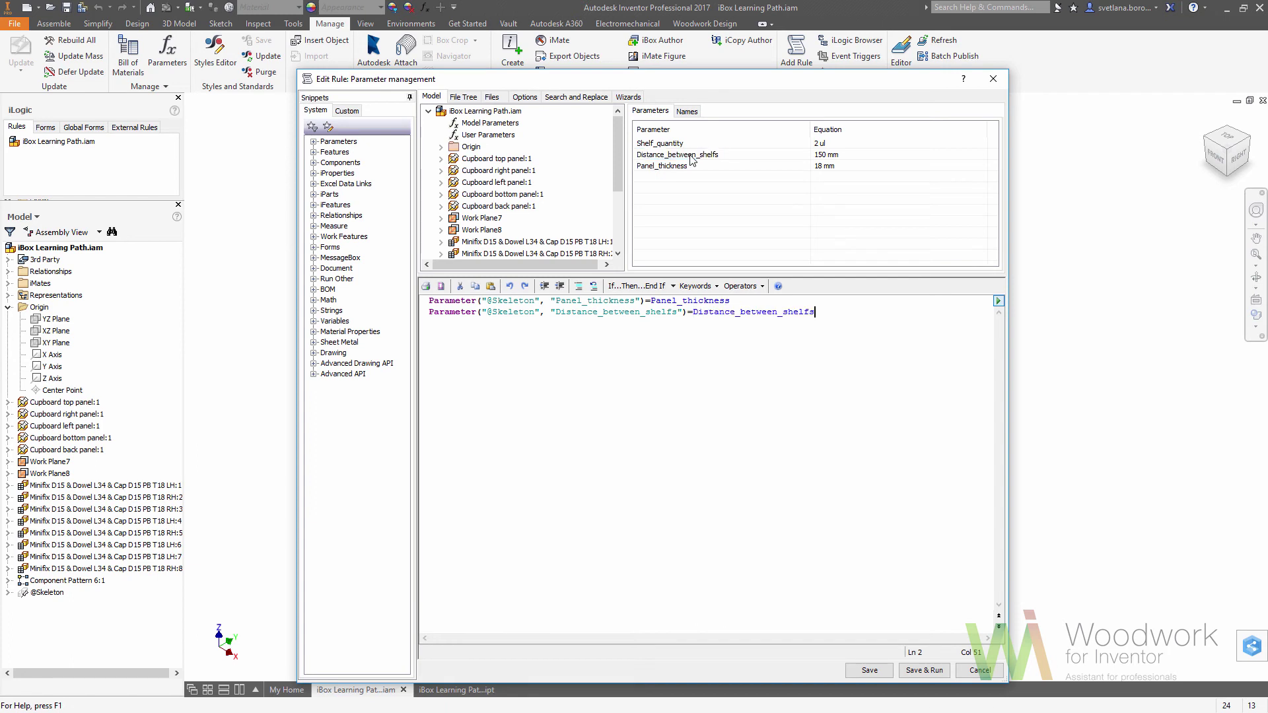
Add a Shelf_quantity line plus the update calls, then save and run the rule
text(Parameter("@Skeleton", "Panel_thickness")=Panel_thickness)
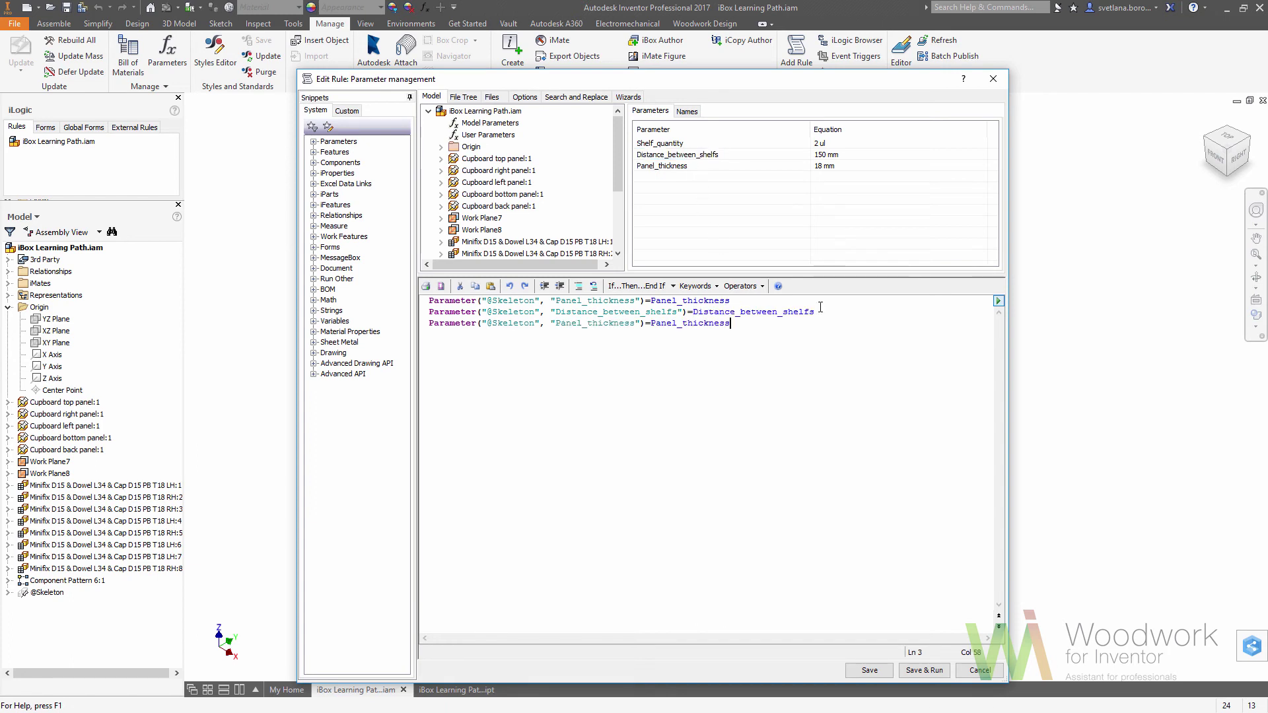
drag(558, 323, 636, 323)
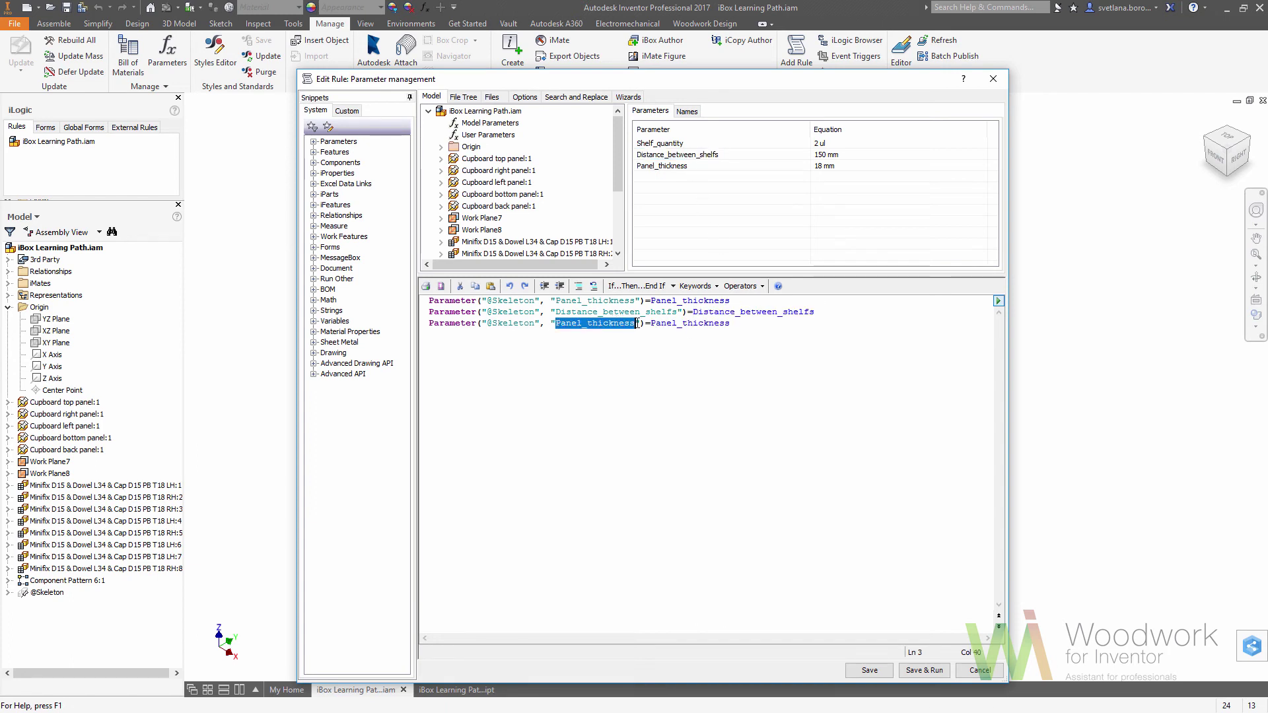
key(Delete)
double_click(660, 143)
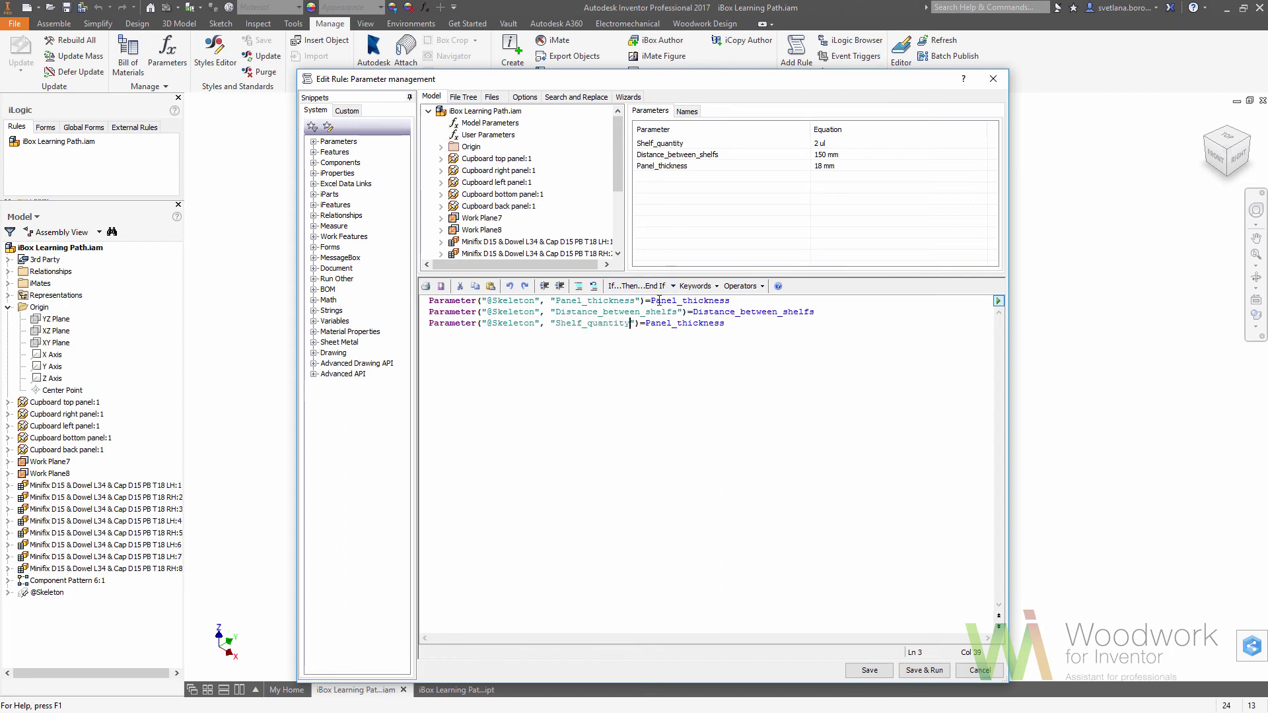
drag(645, 323, 730, 323)
key(Delete)
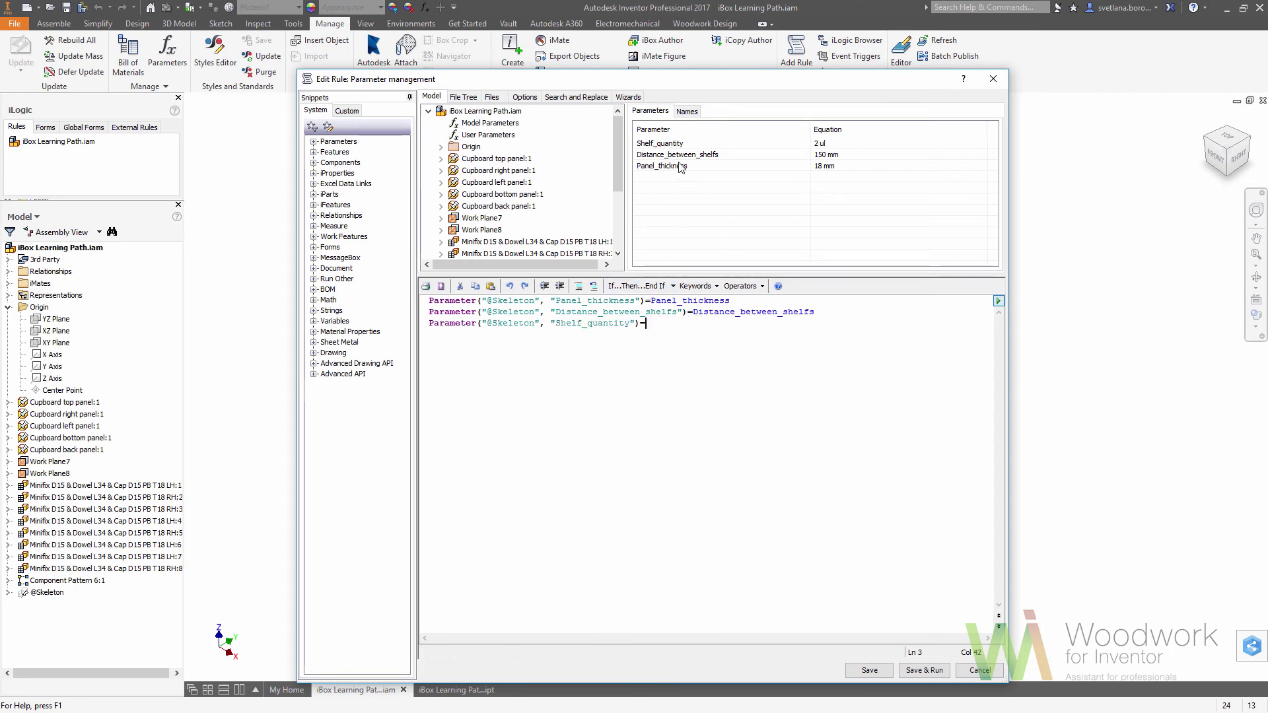
double_click(670, 146)
key(Return)
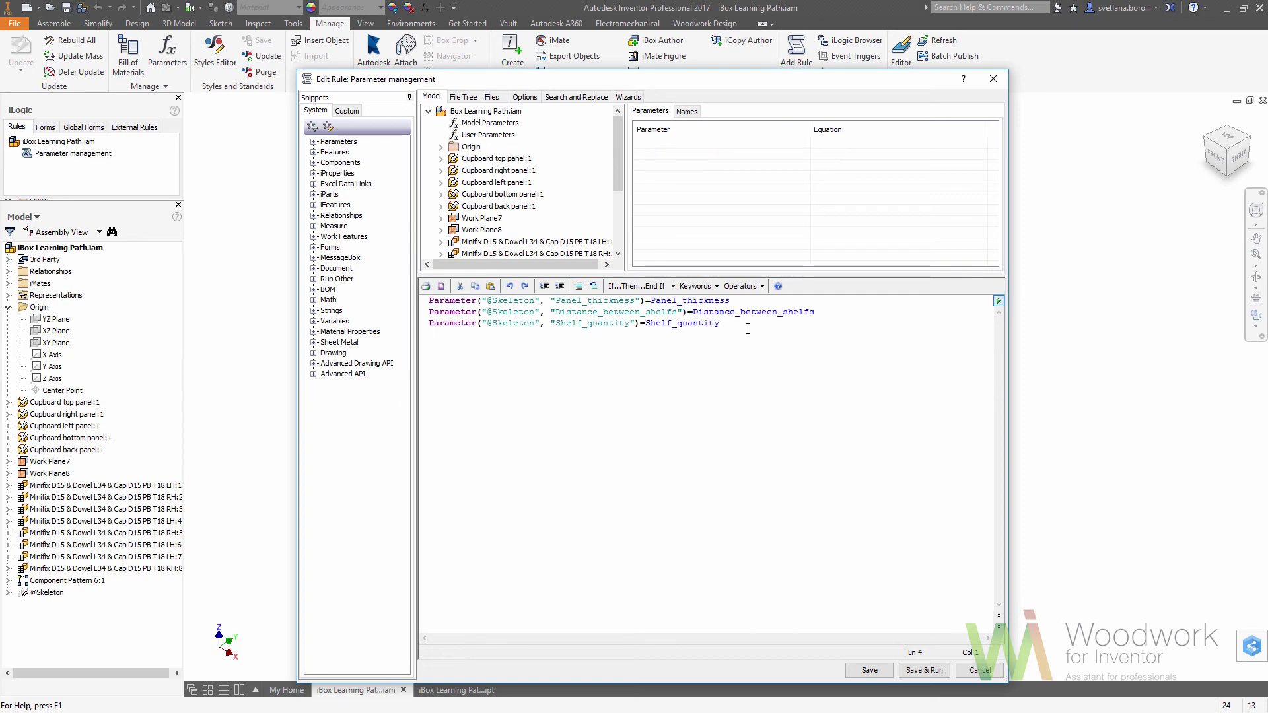
text(RuleParametersOutput() InventorVb.DocumentUpdate())
click(925, 670)
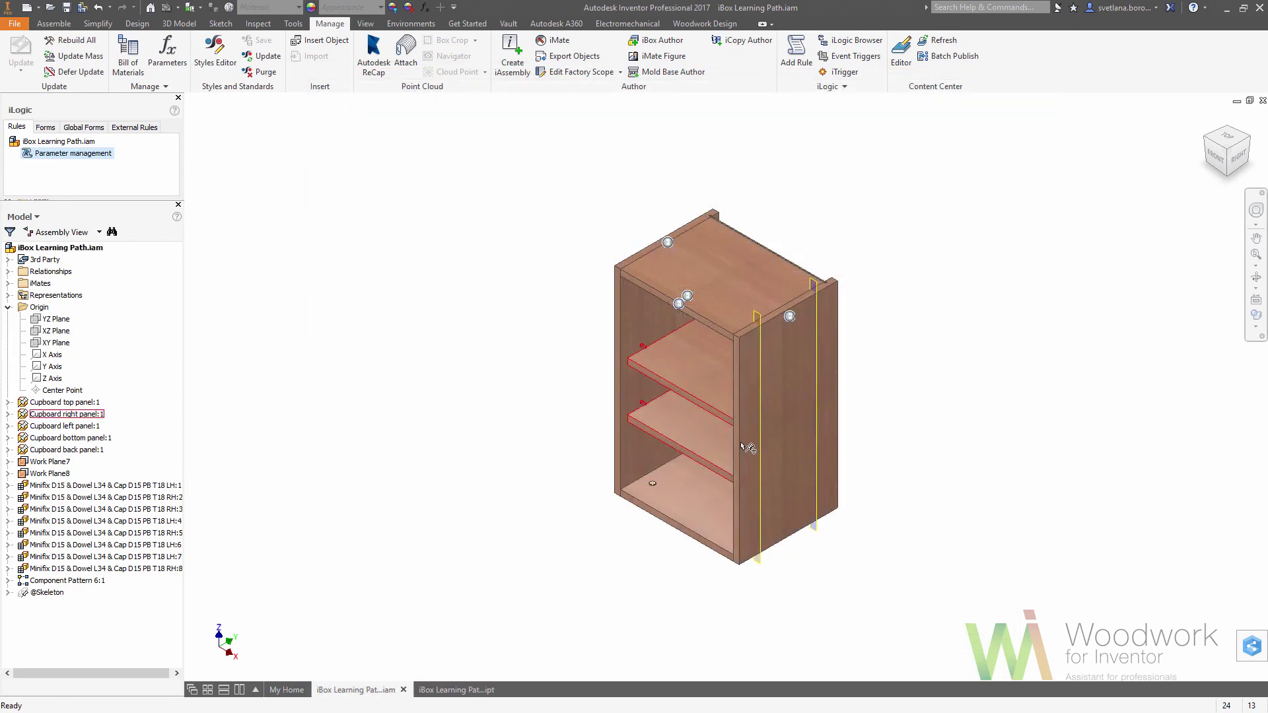
Add a new iLogic form named Cupboard configuration
click(49, 132)
right_click(55, 147)
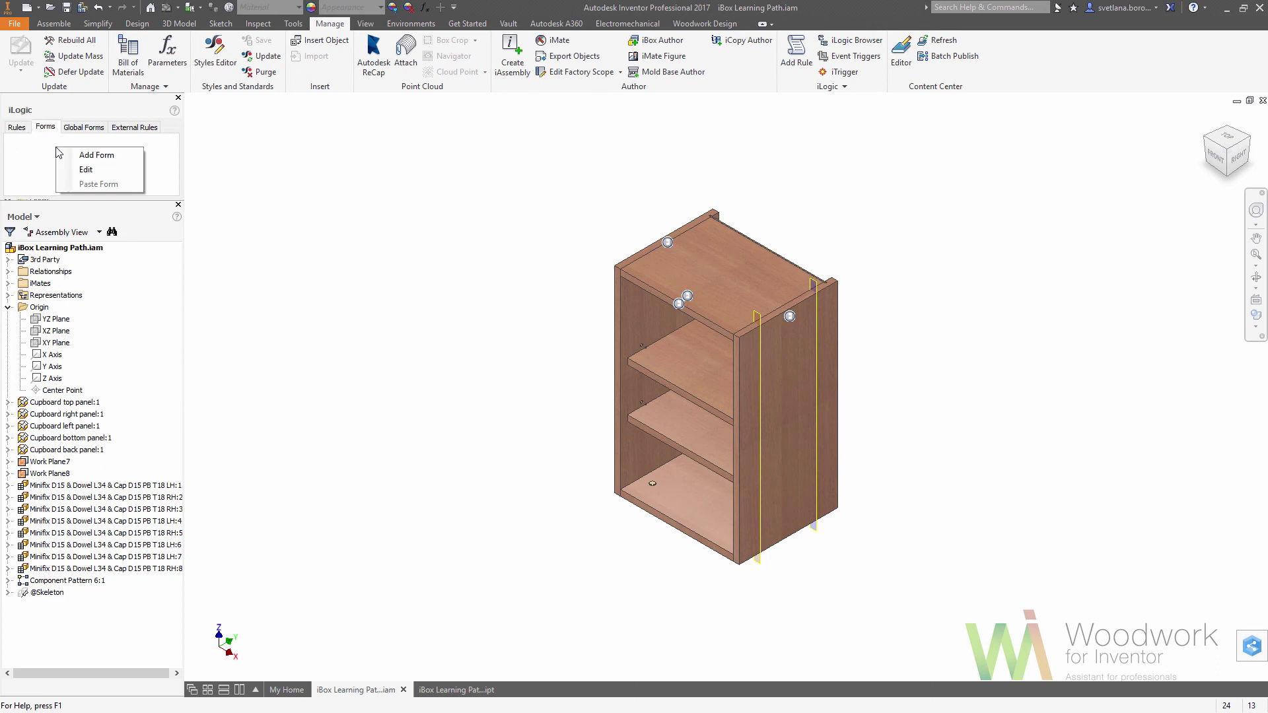
click(85, 151)
click(350, 155)
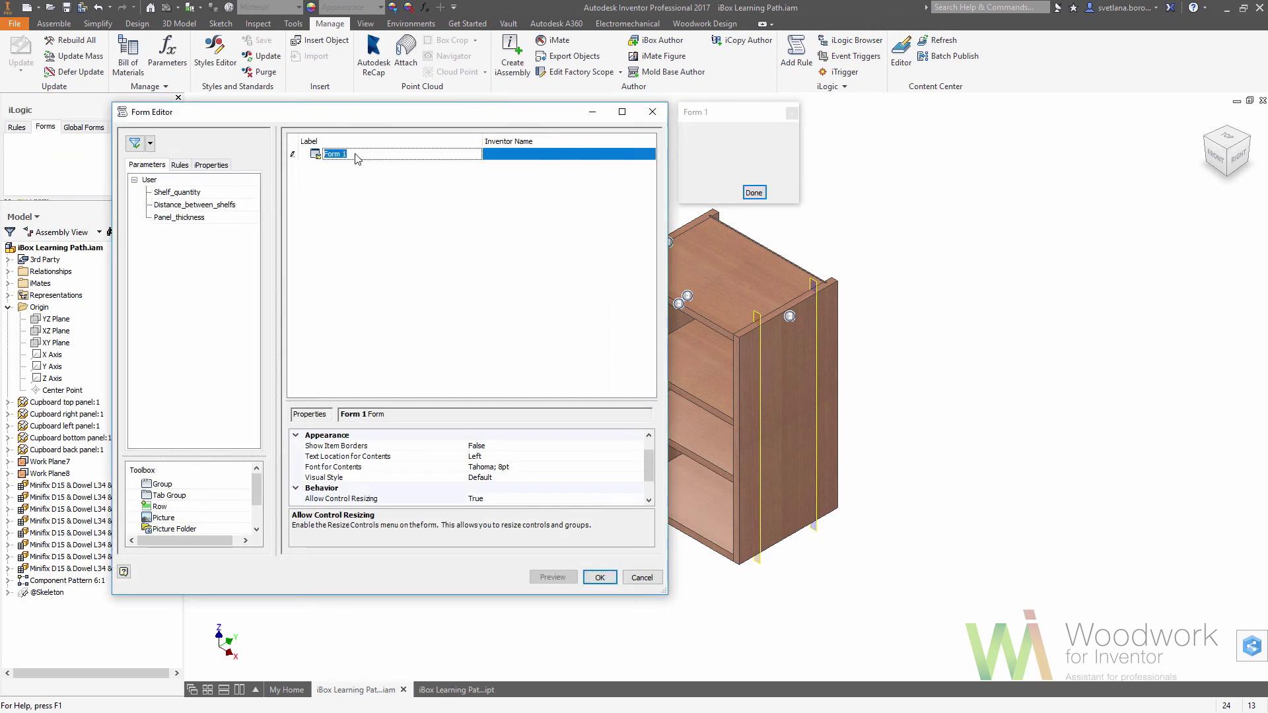
text(Cupboard configuration)
key(Return)
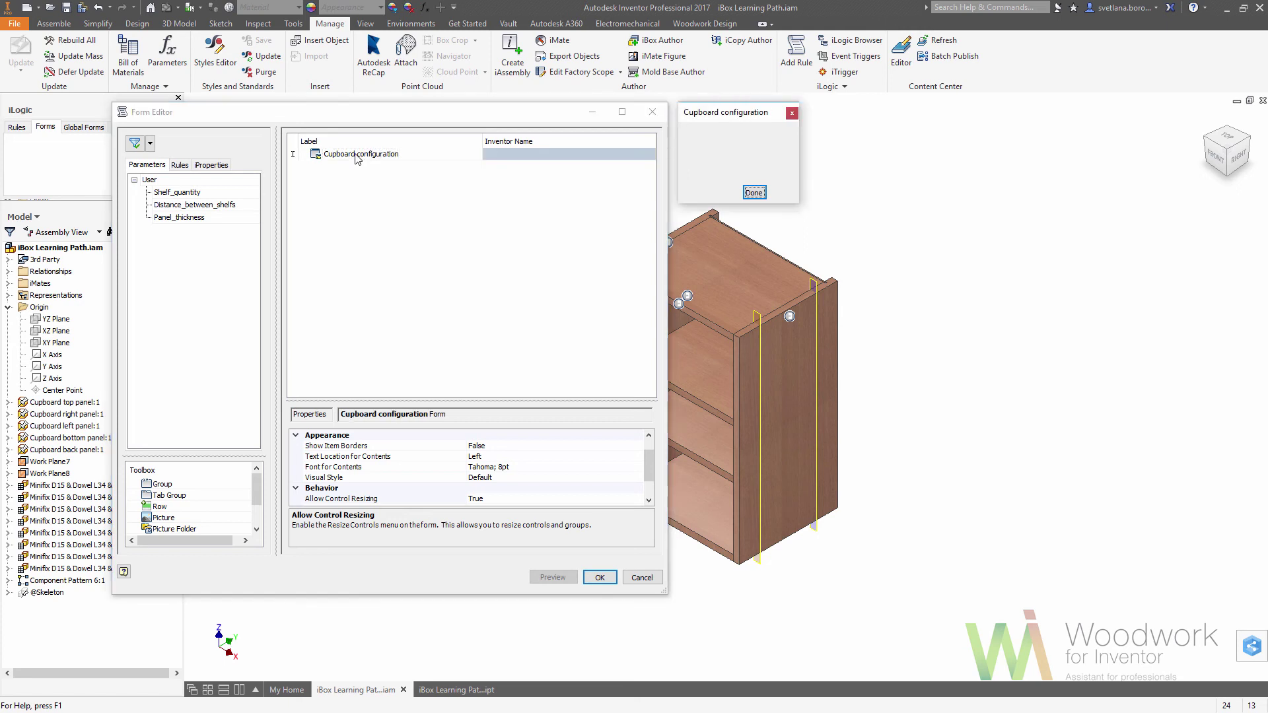
Put the shelf and panel parameters on the form, relabel them with spaces, and save it
drag(170, 192, 340, 196)
drag(195, 219, 338, 198)
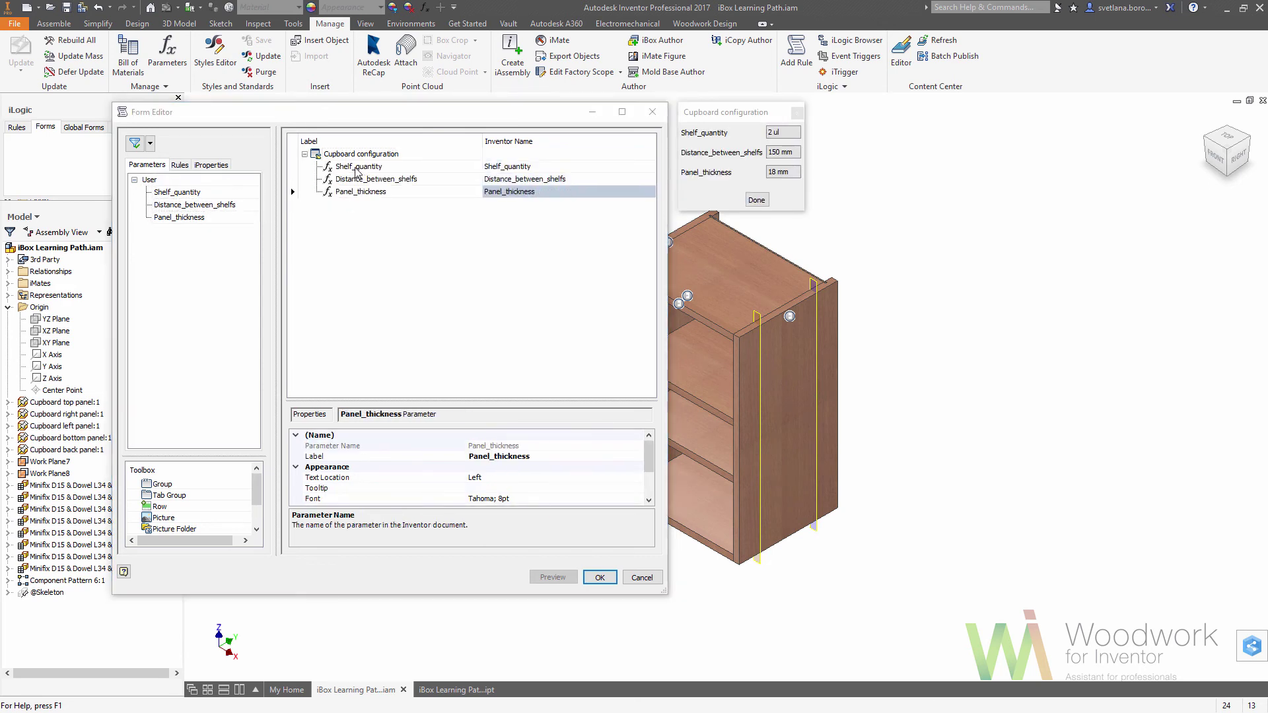
click(381, 167)
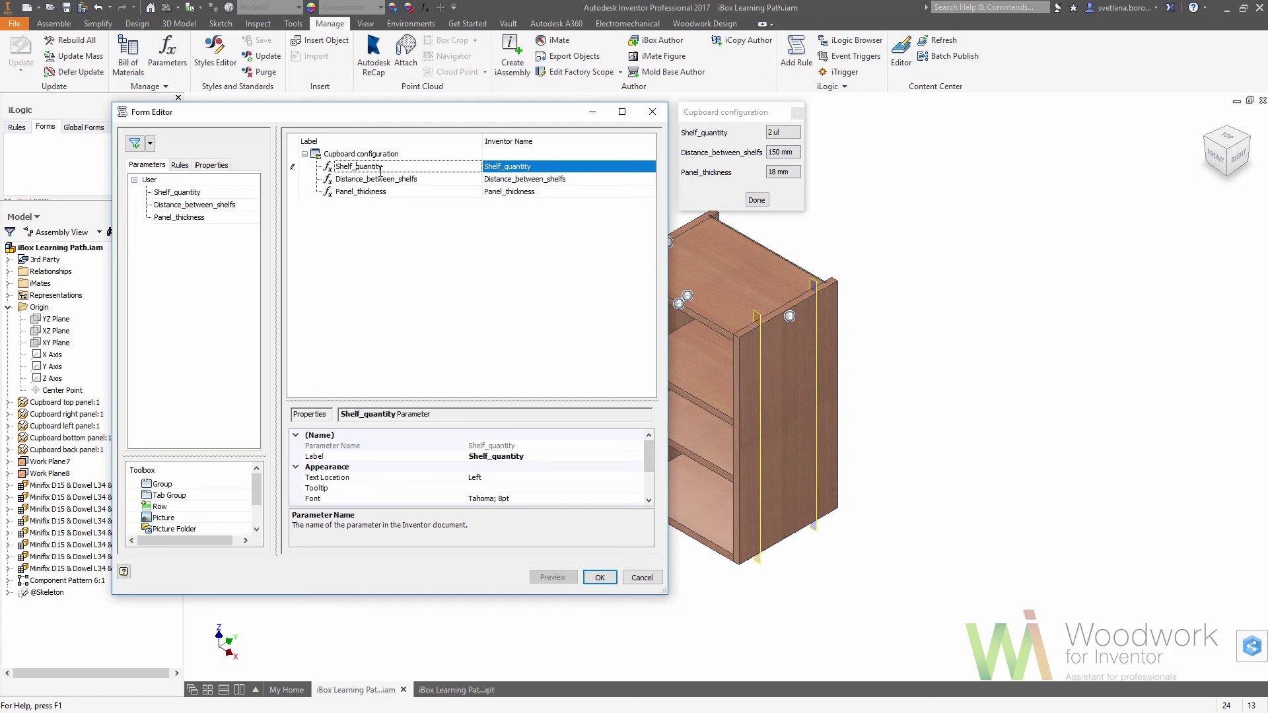
key(BackSpace)
click(389, 179)
click(403, 191)
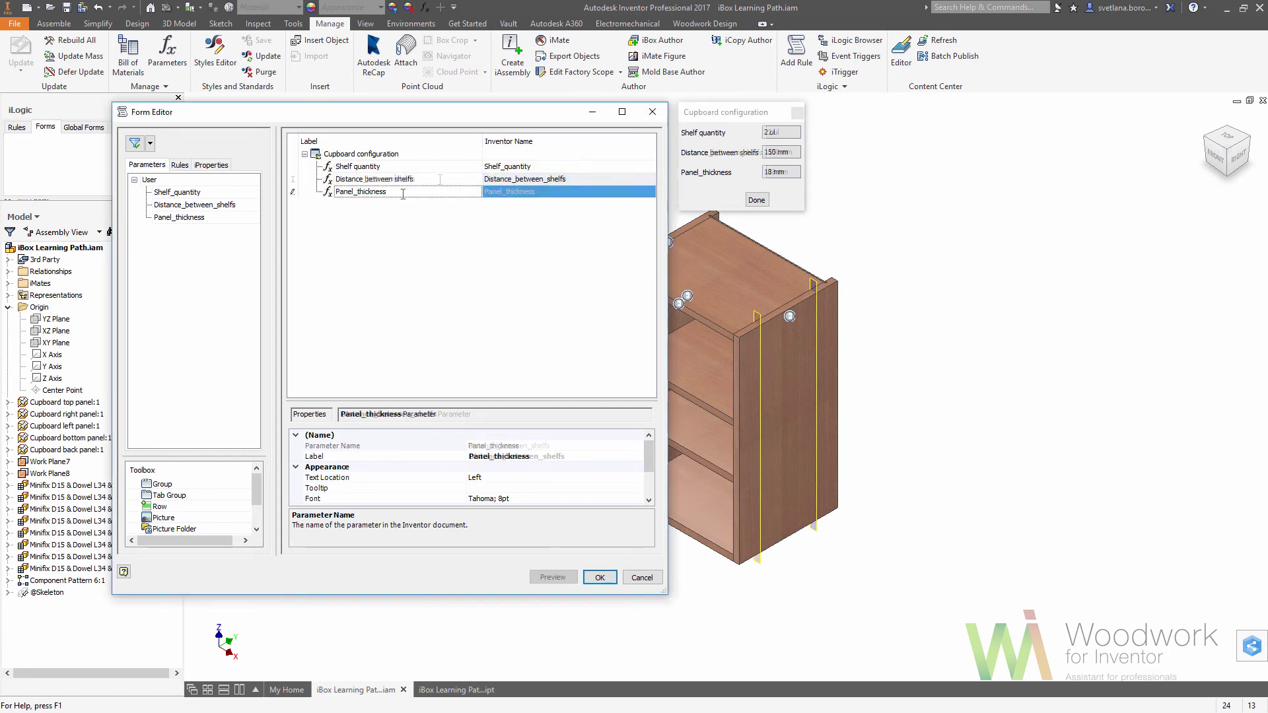
key(Return)
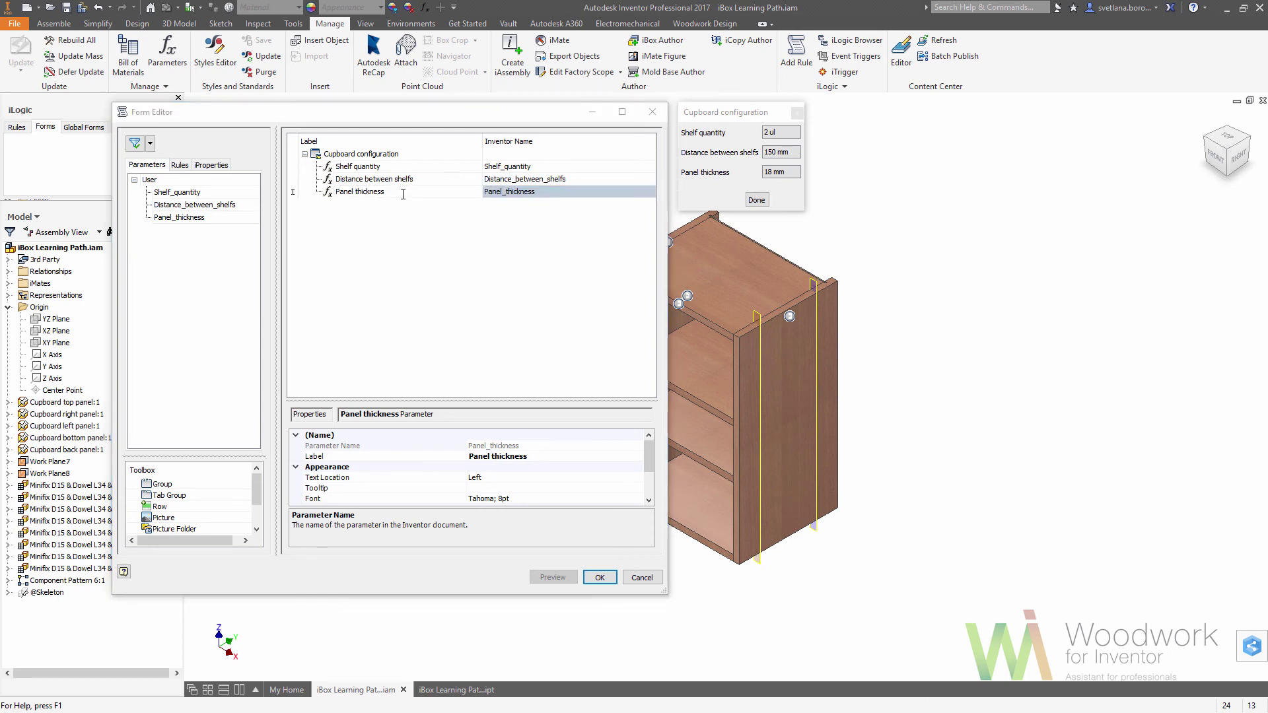
click(600, 577)
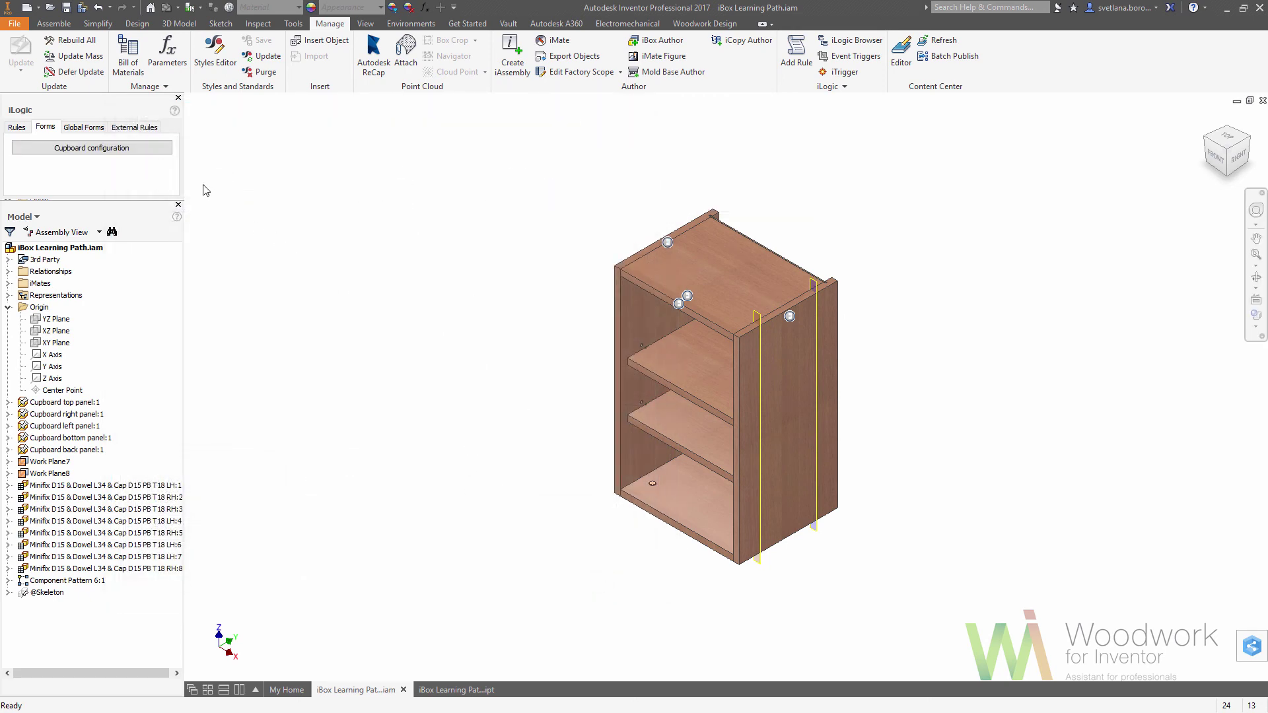
Open the Cupboard configuration form and try 3 shelves, 200 mm spacing, then 2 shelves
click(162, 148)
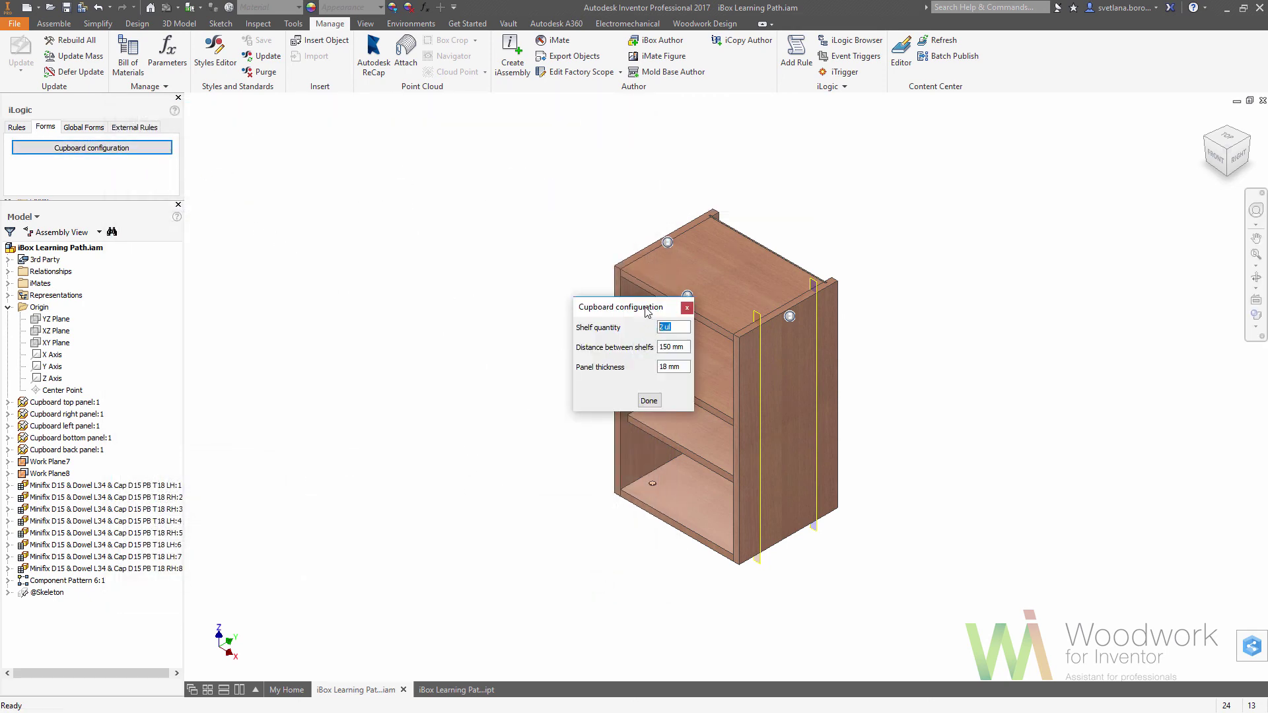
drag(646, 310, 489, 269)
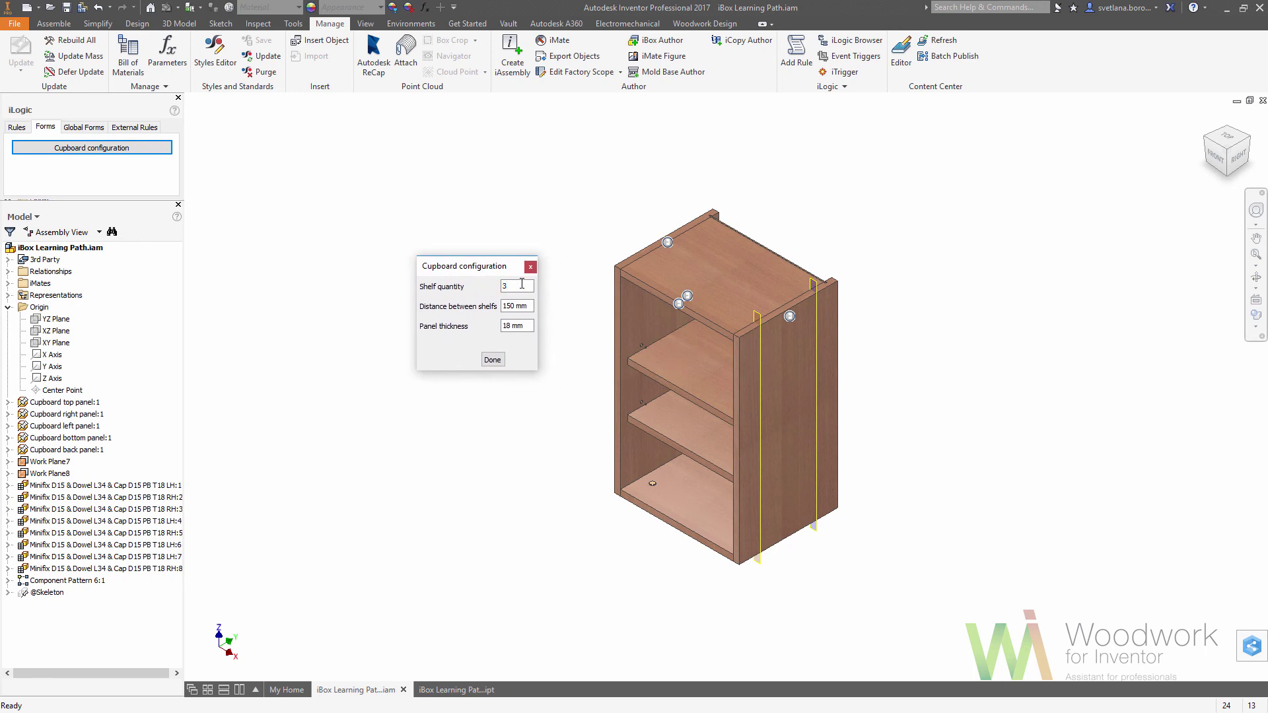
click(521, 284)
text(3)
key(Return)
click(521, 306)
text(20)
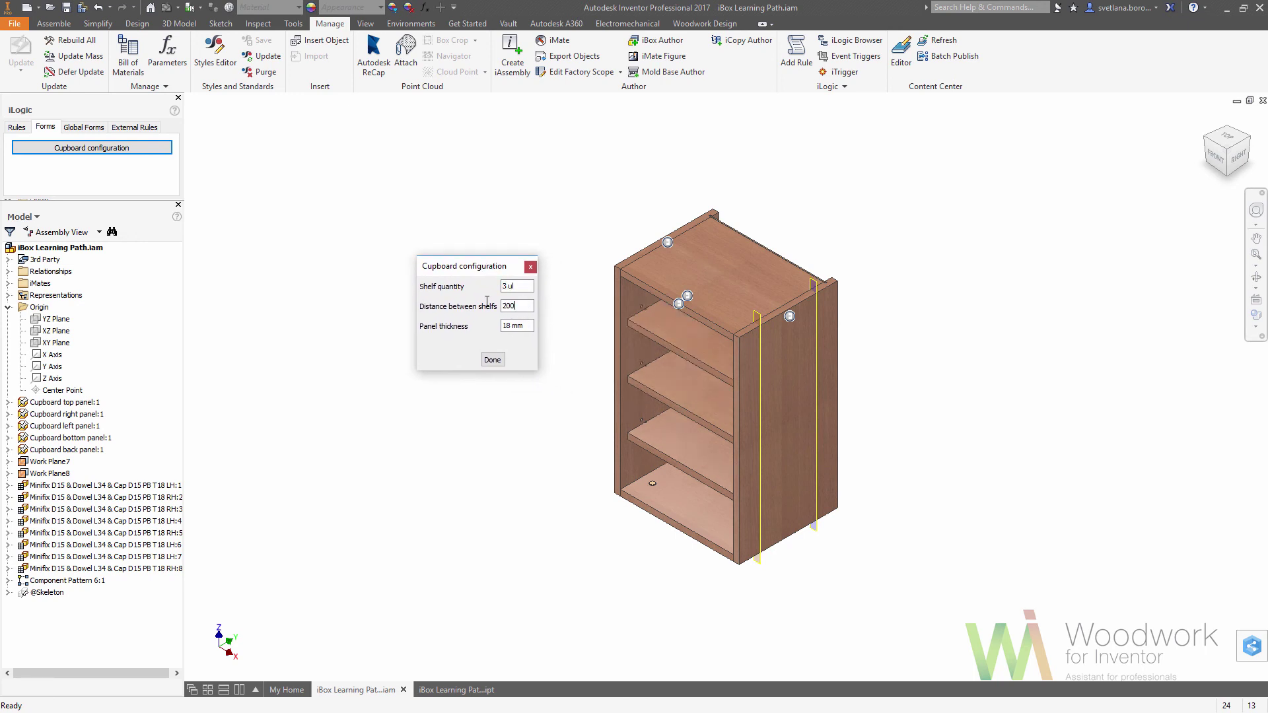
text(0)
key(Return)
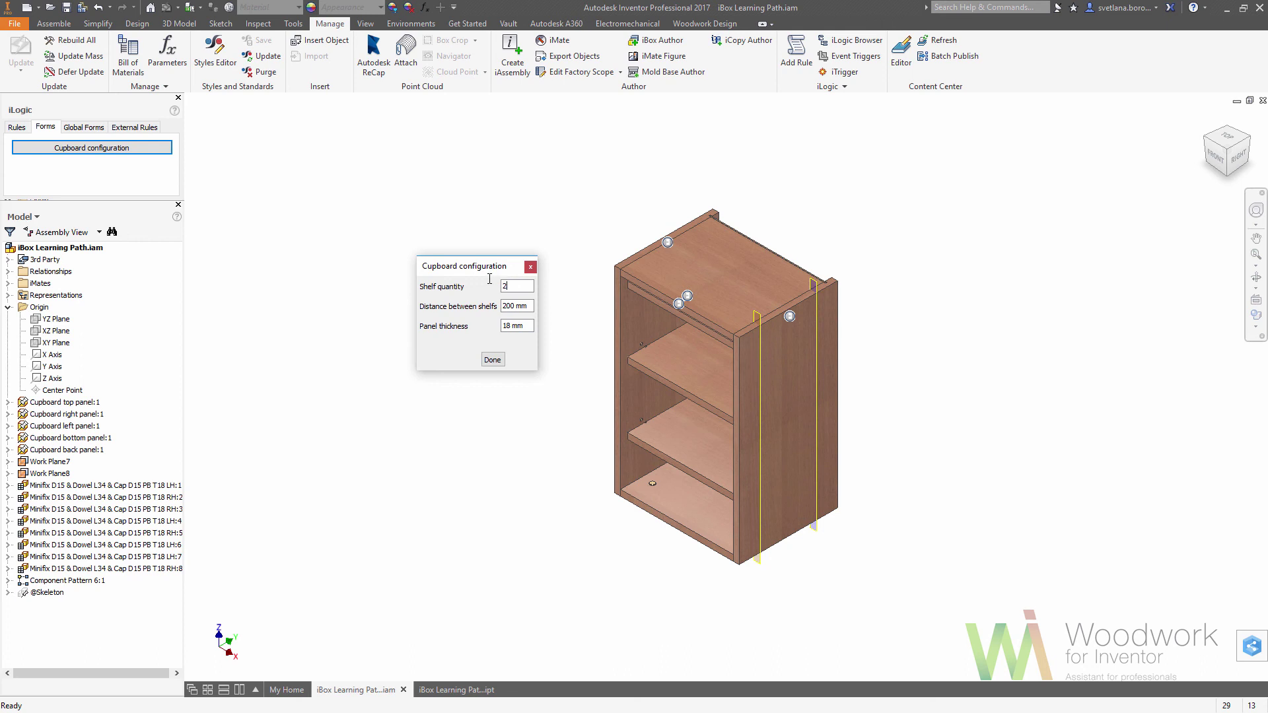
text(2)
key(Return)
Test 30 mm panels, restore 18 mm, and set the shelf spacing to 150 mm
click(521, 328)
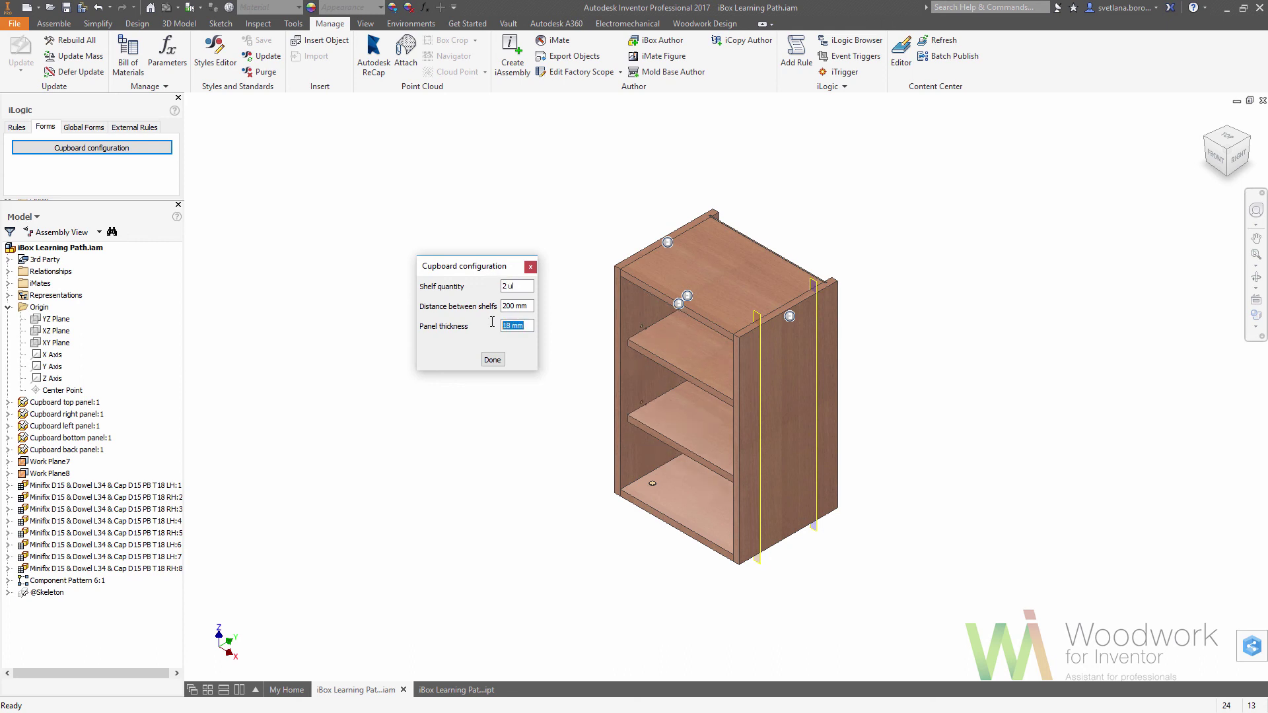
text(30)
key(Return)
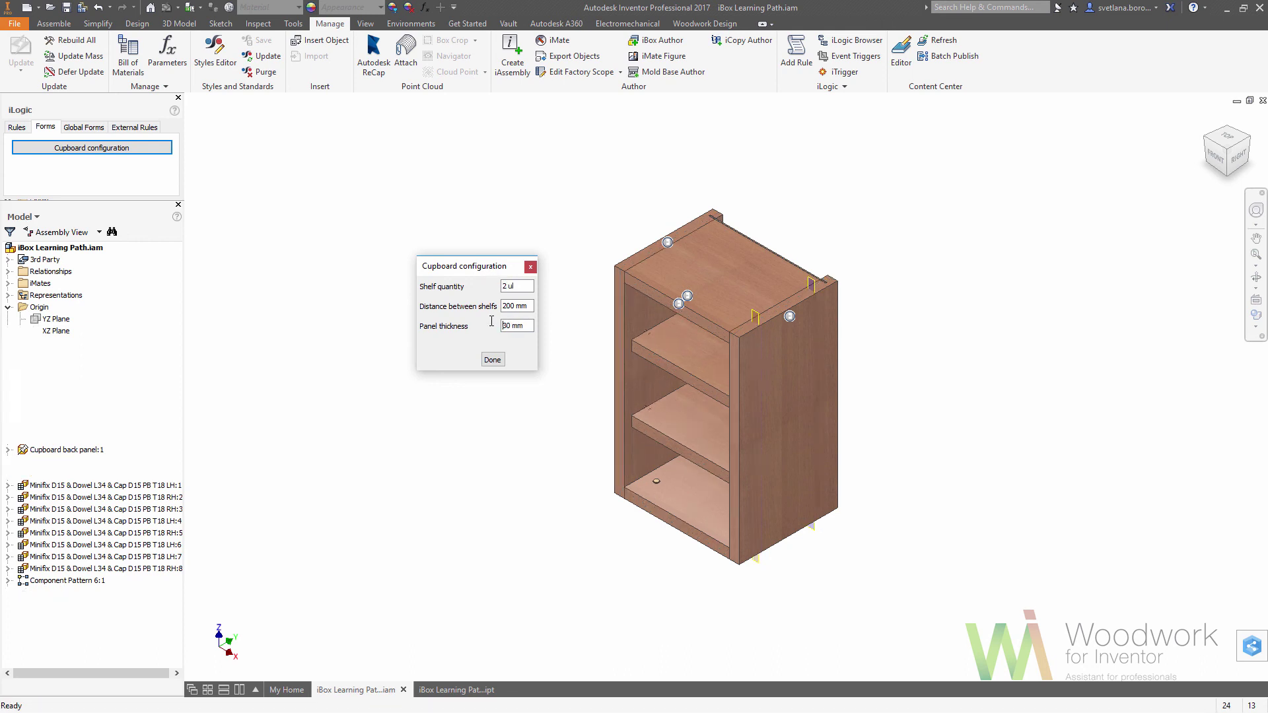
click(521, 327)
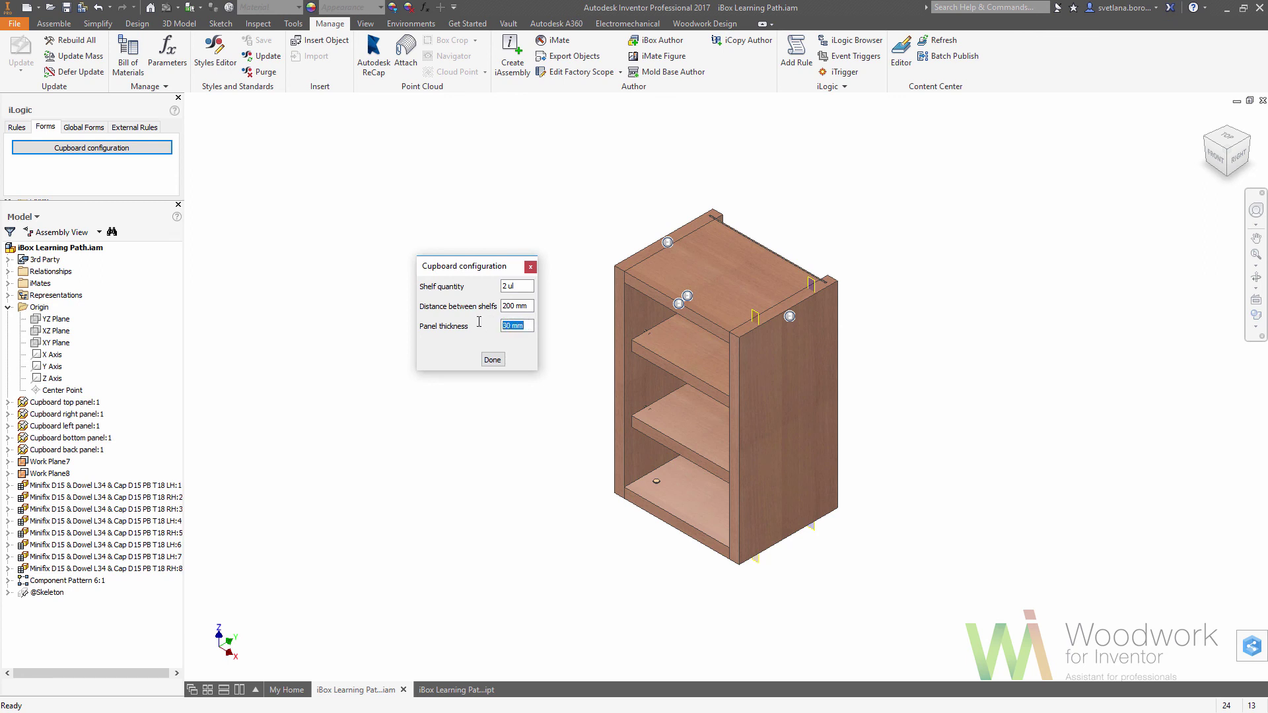
text(18)
key(Return)
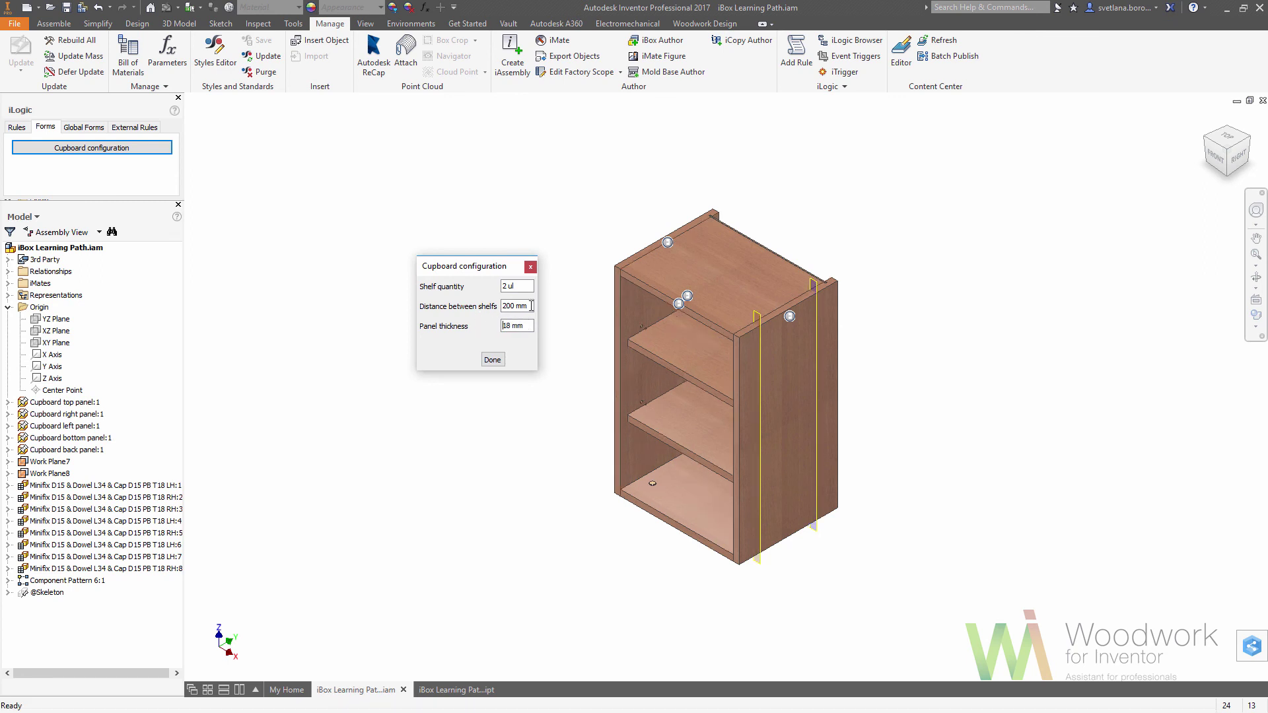
click(532, 306)
text(150)
key(Return)
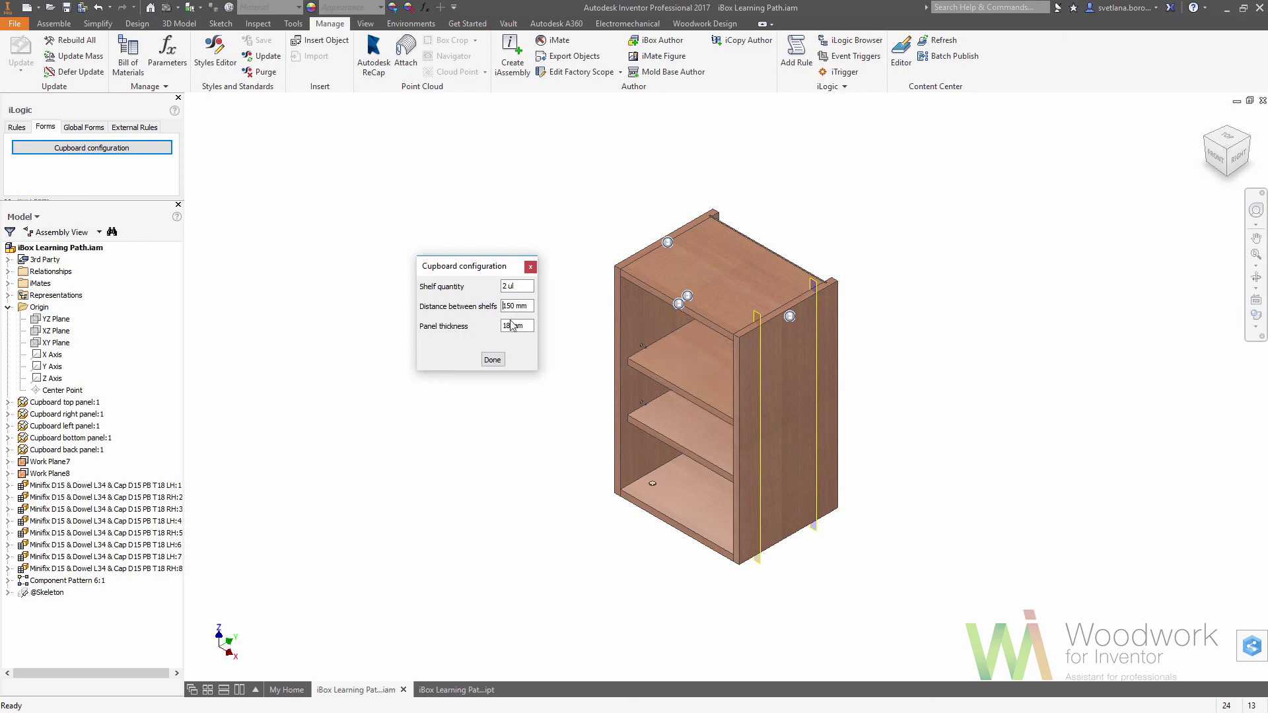
click(492, 359)
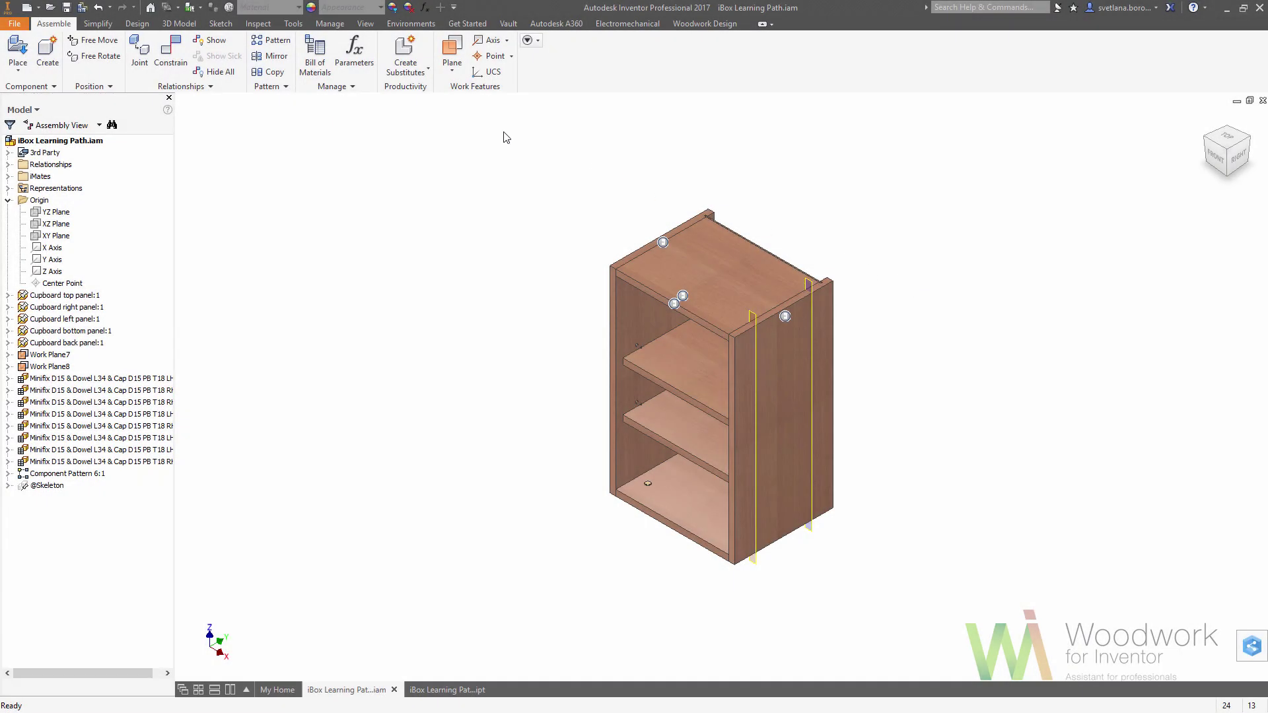
Open the Kitchen conception.iam assembly
click(49, 7)
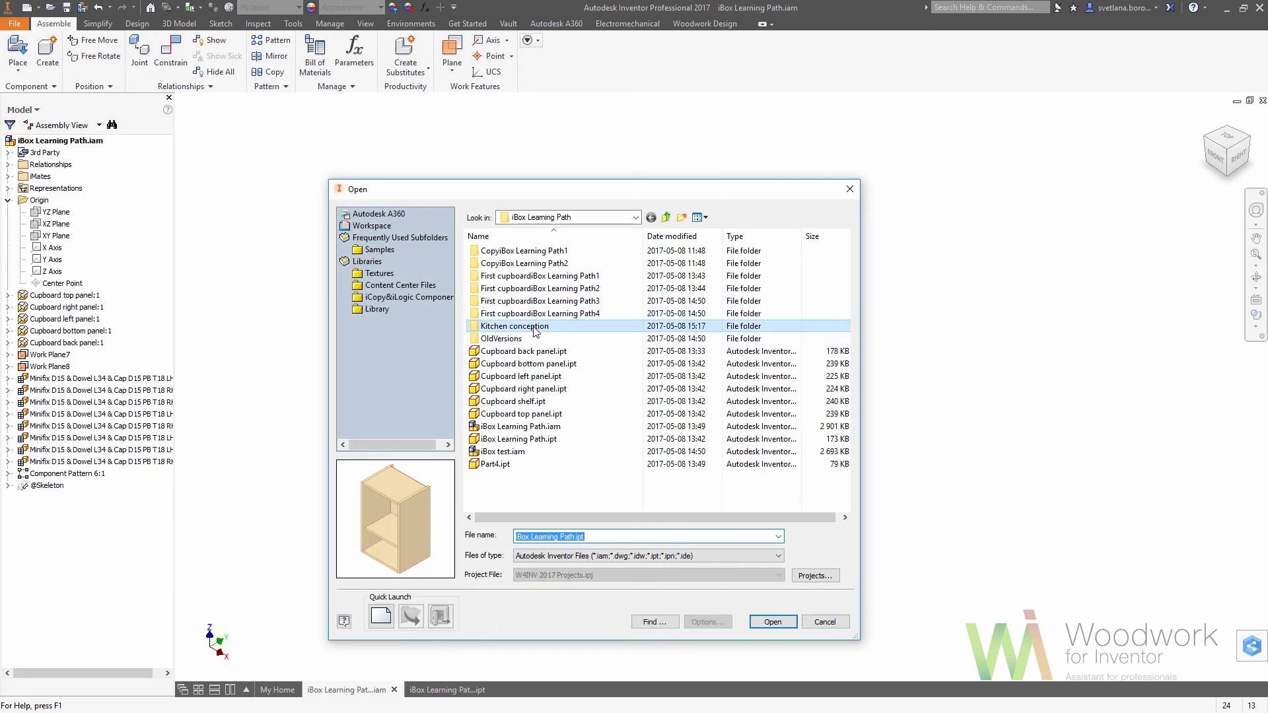
double_click(535, 326)
double_click(535, 302)
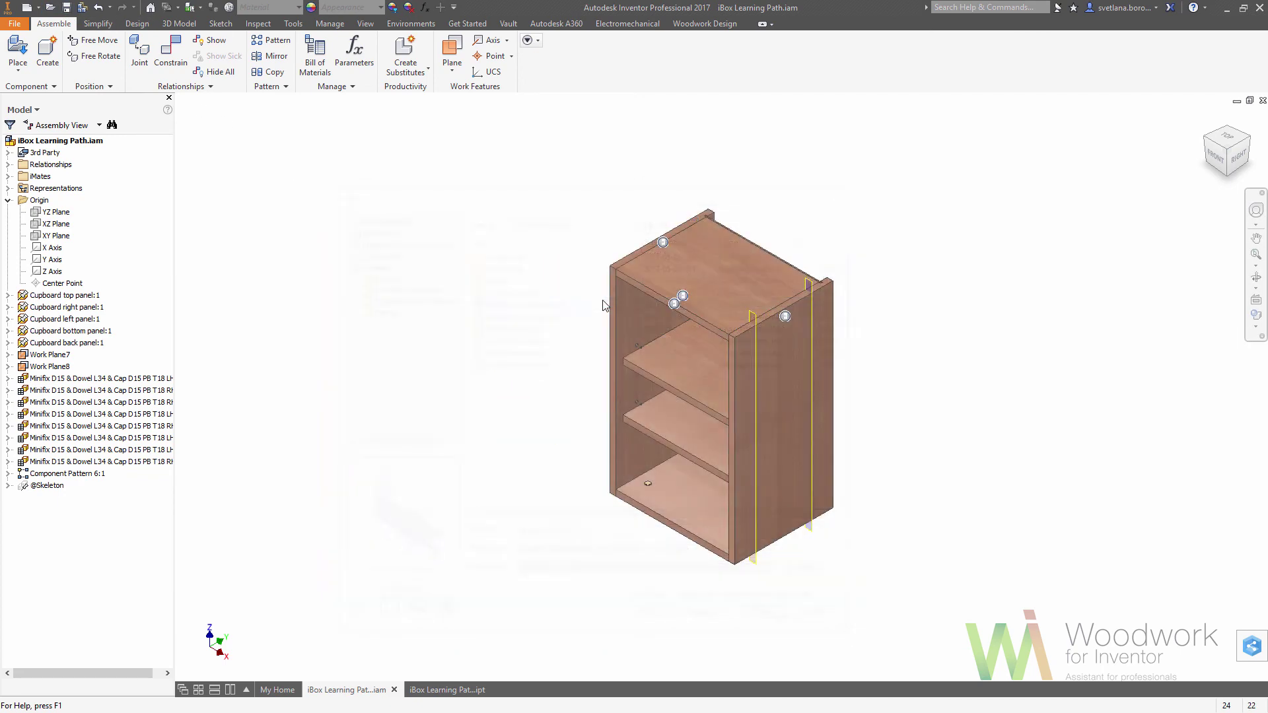
Close the iBox Learning Path assembly without saving, and close the iBox Learning Path part
click(366, 689)
click(393, 690)
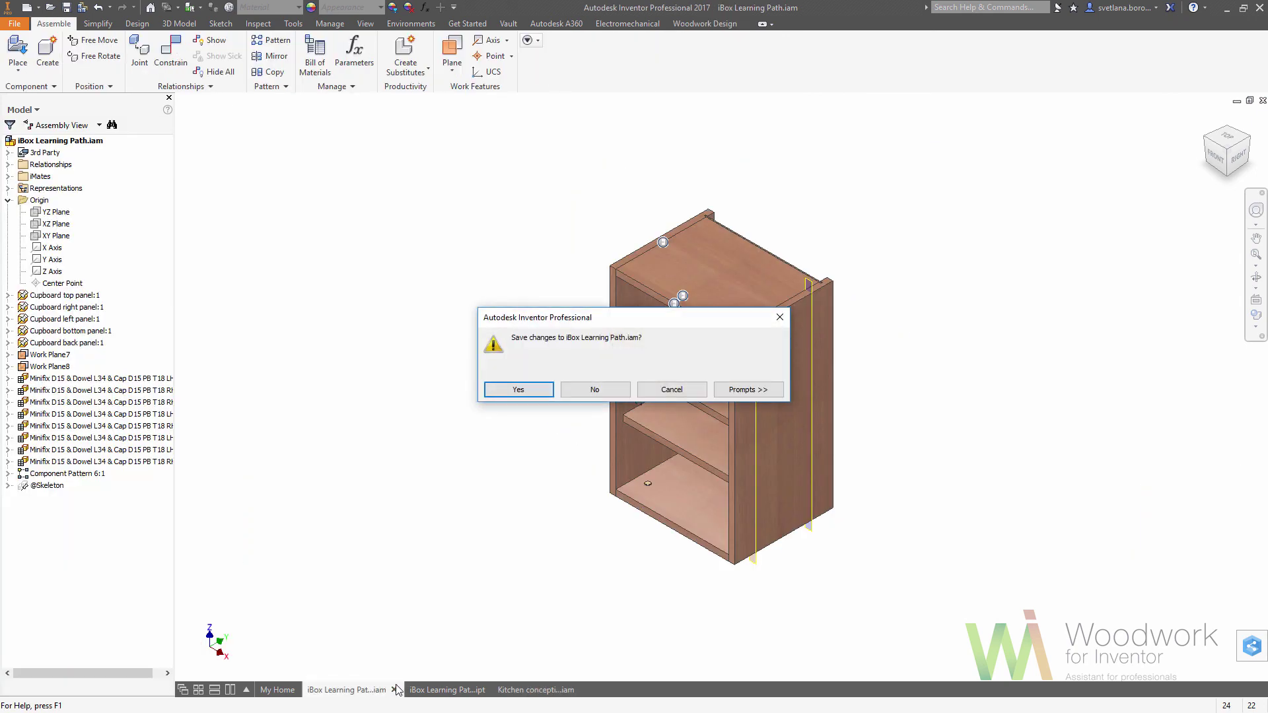
click(597, 390)
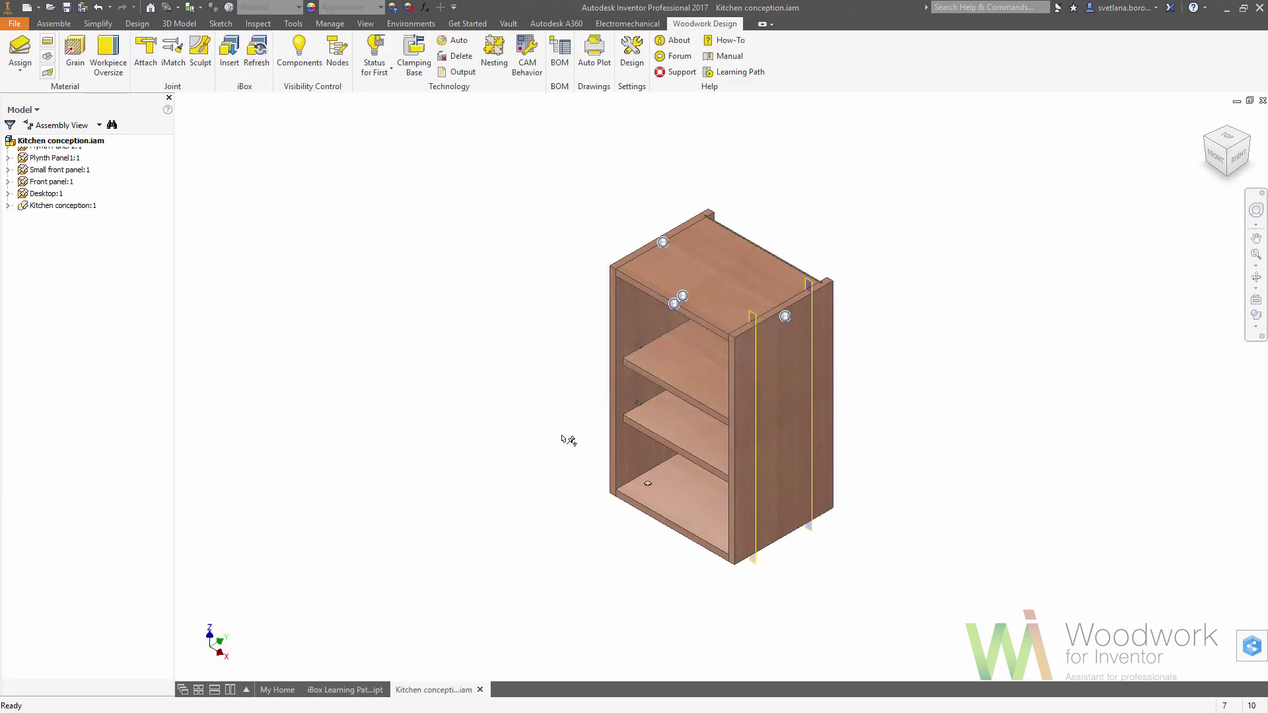
click(372, 692)
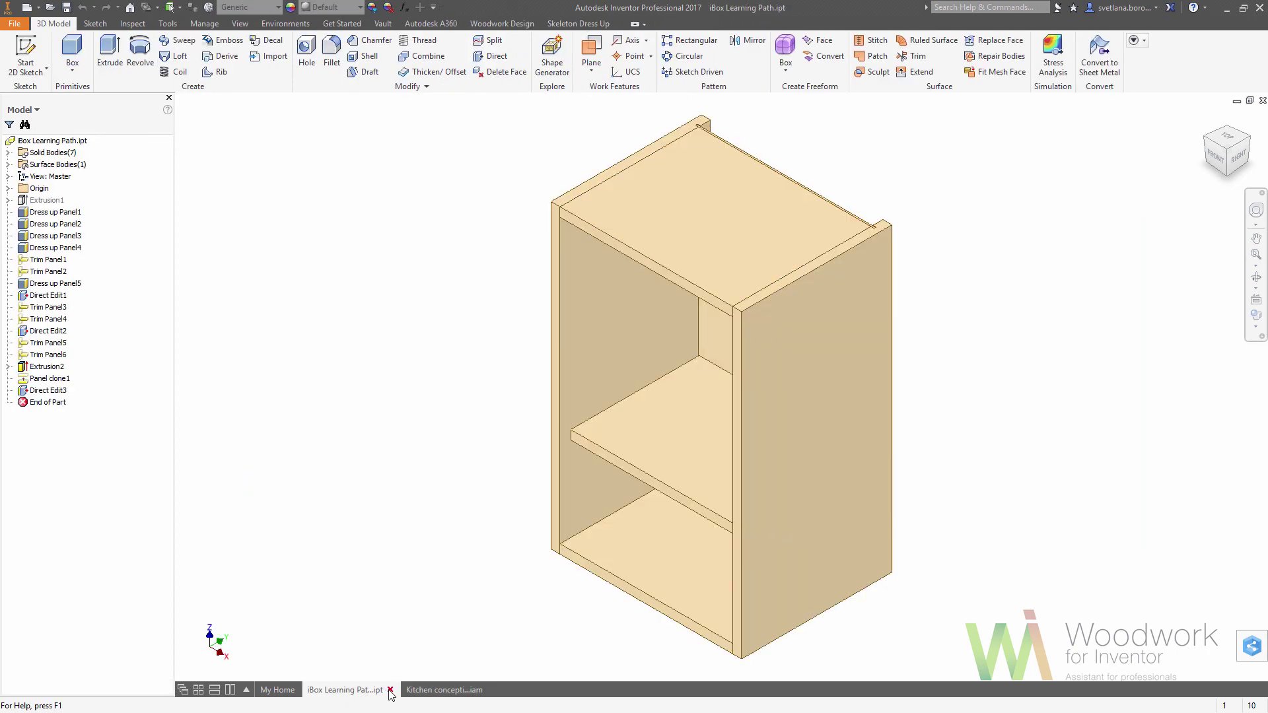
click(390, 690)
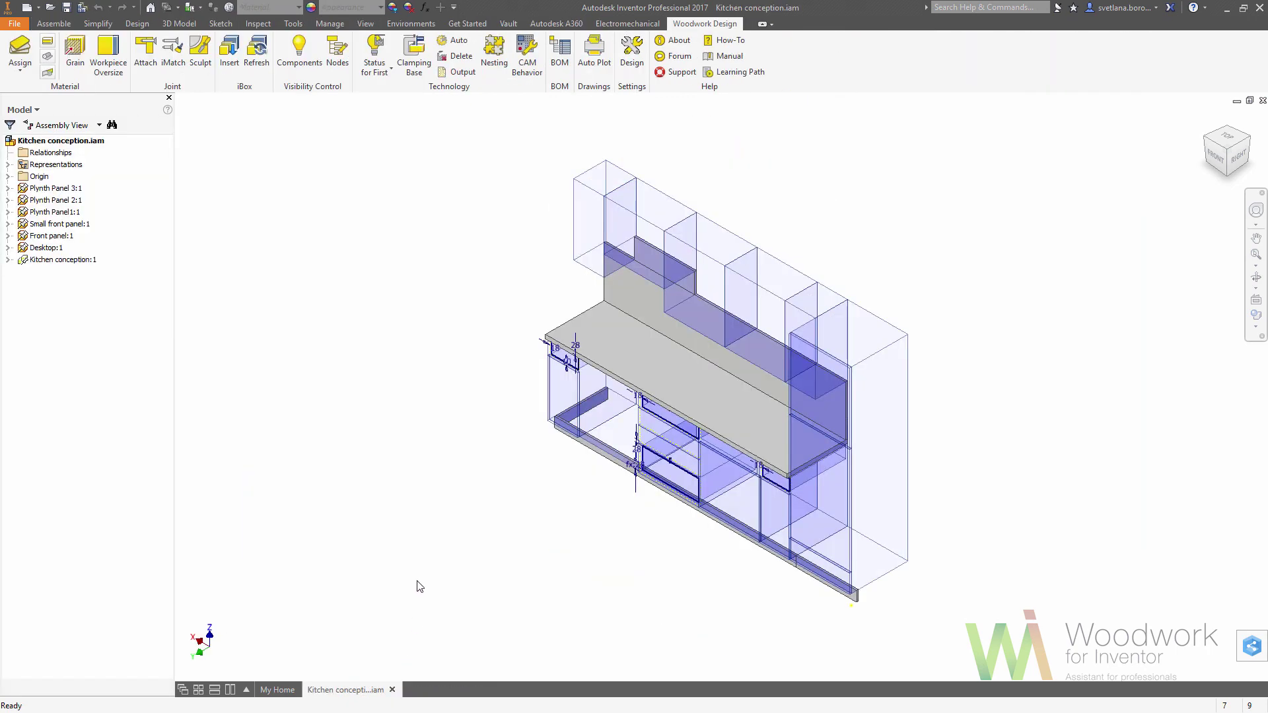
Insert iBox Learning Path.iam as an iBox, saving the copy as First cupboard
click(229, 54)
click(202, 182)
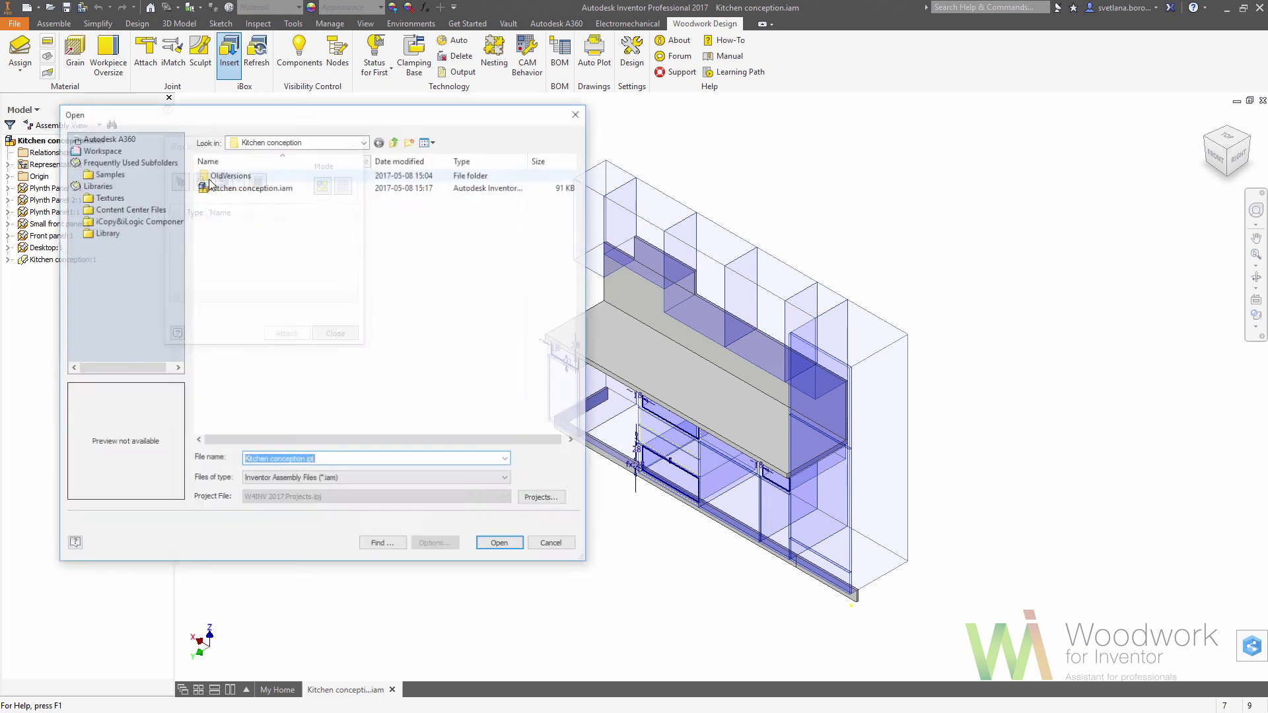
double_click(291, 177)
double_click(267, 281)
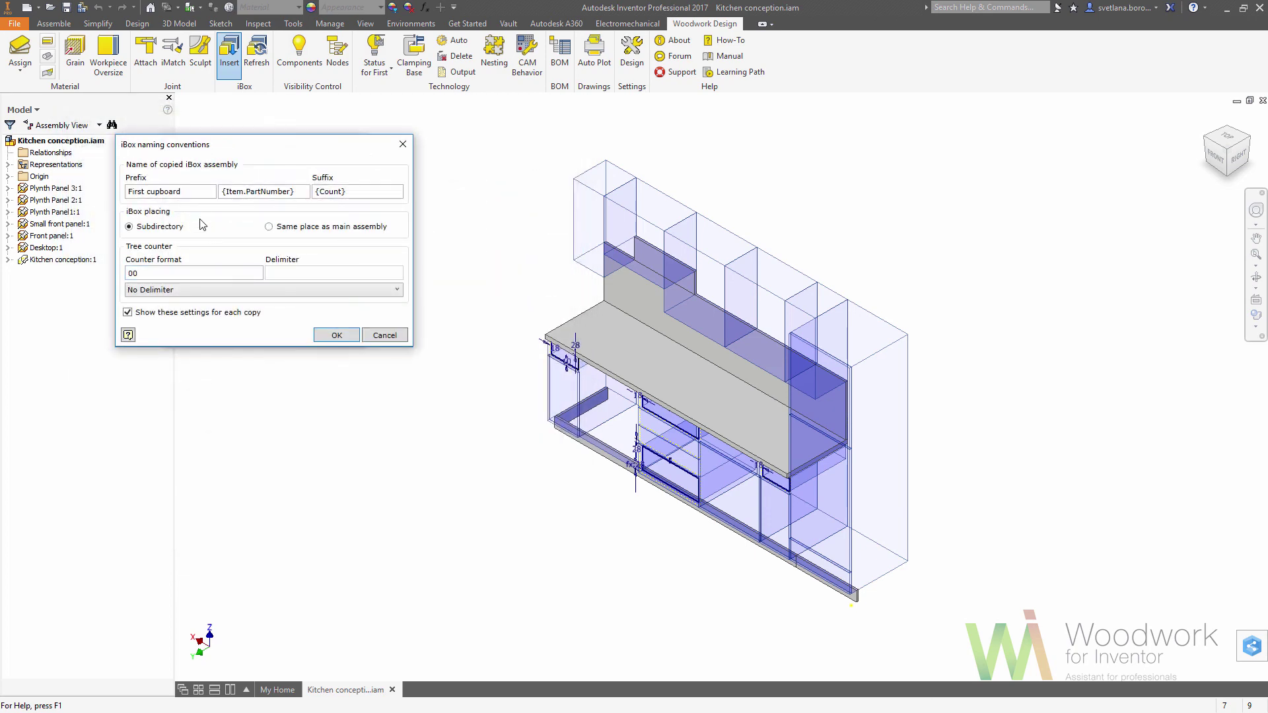
click(336, 335)
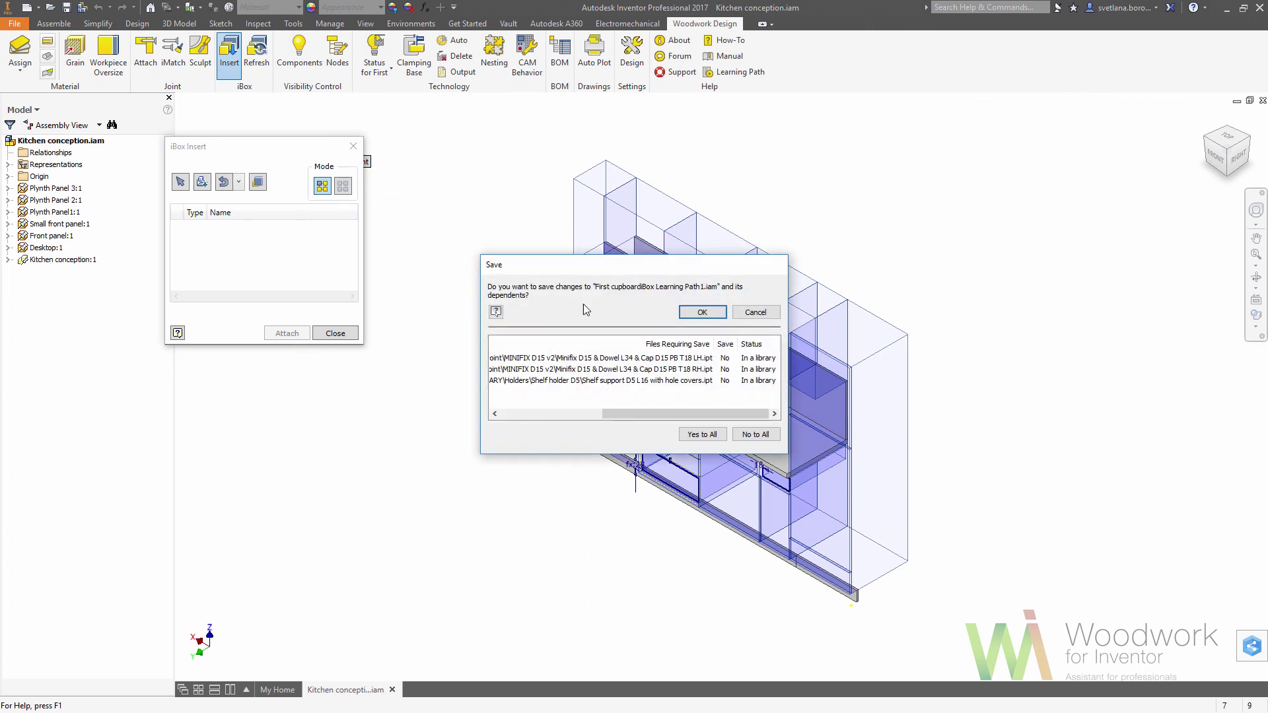
click(689, 311)
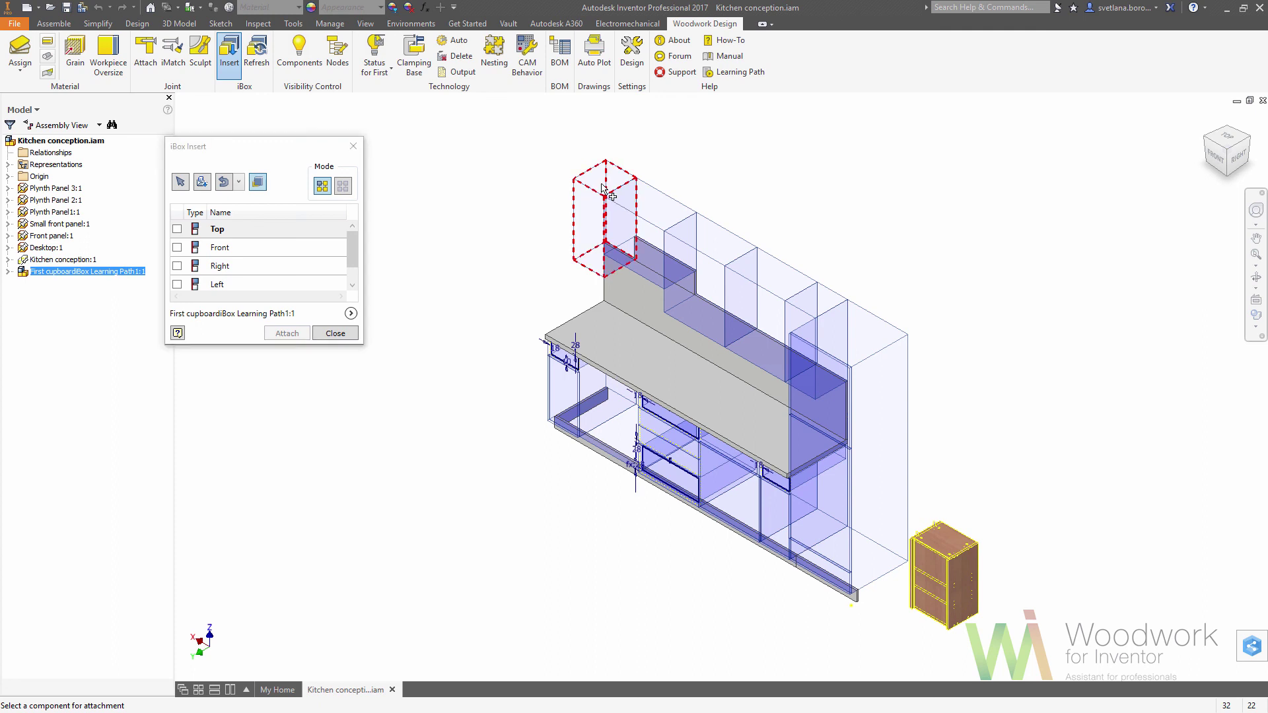
Fit the First cupboard into the upper-left wall volume by its top, front and side faces
click(603, 191)
click(601, 183)
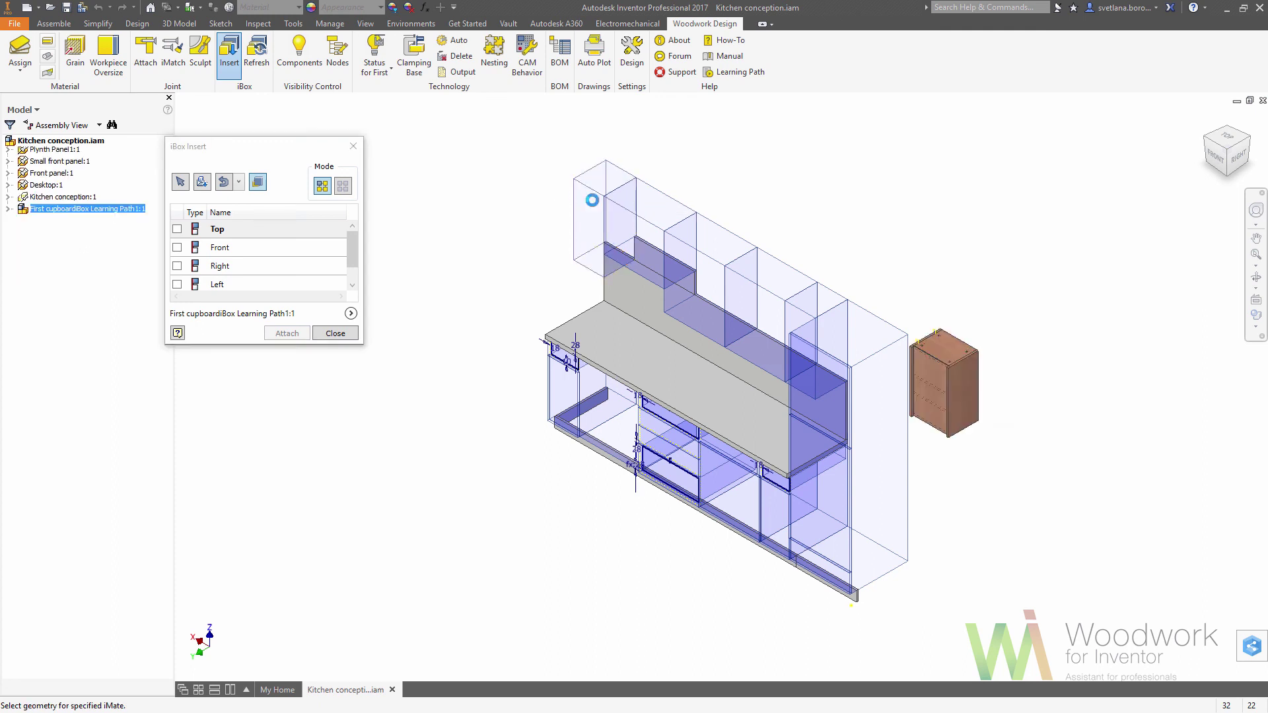
click(599, 205)
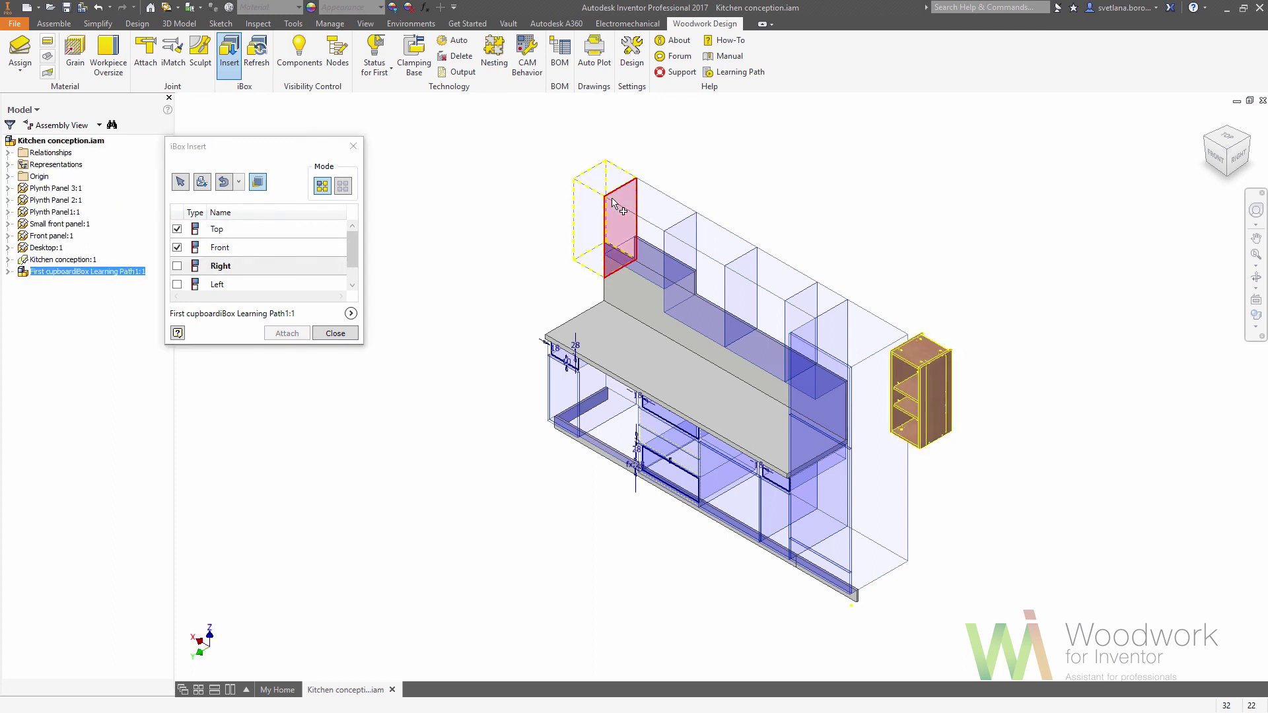
click(602, 206)
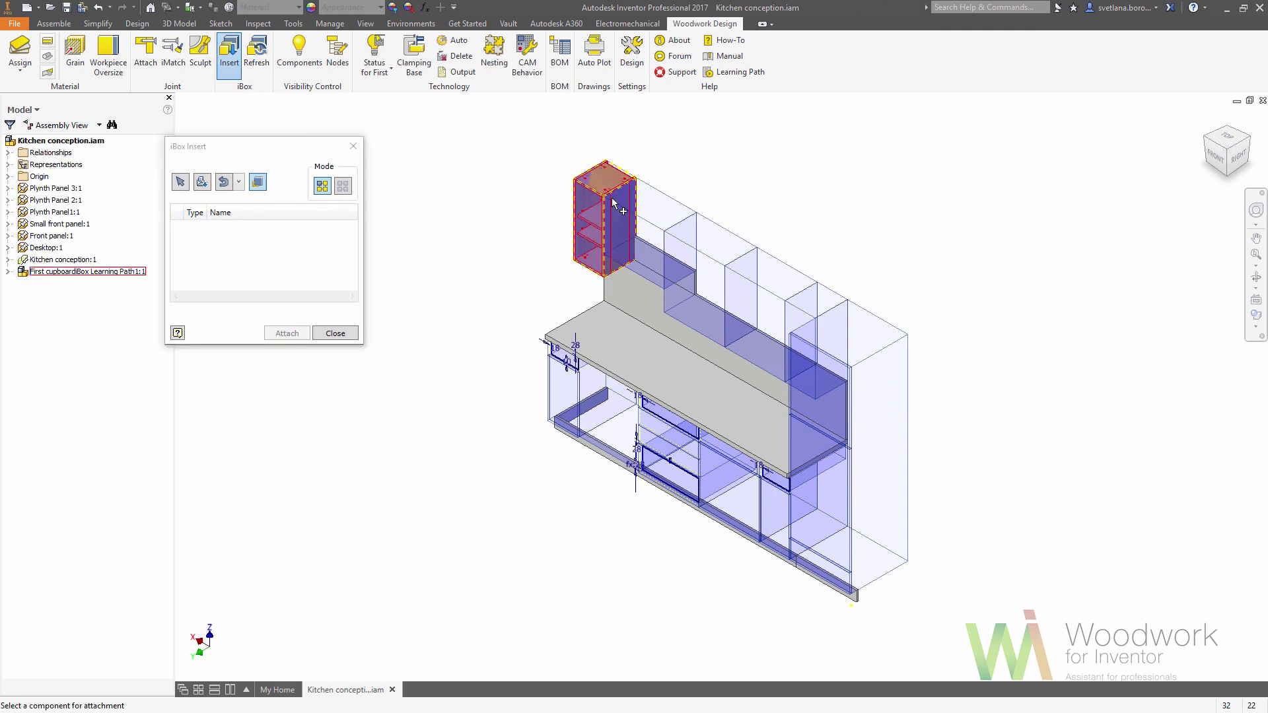
click(203, 182)
Insert a copy of iBox Learning Path.iam with the prefix 'Second cupboard' and save its files
double_click(227, 274)
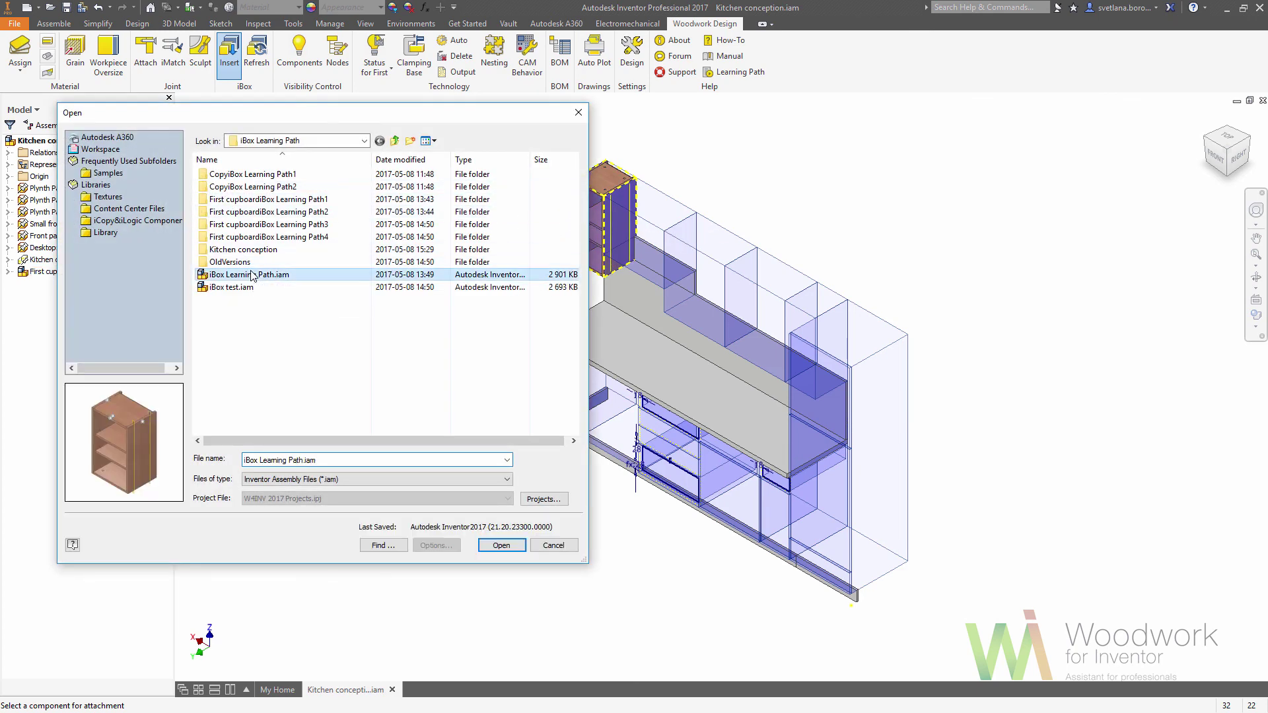
drag(186, 194, 110, 192)
key(BackSpace)
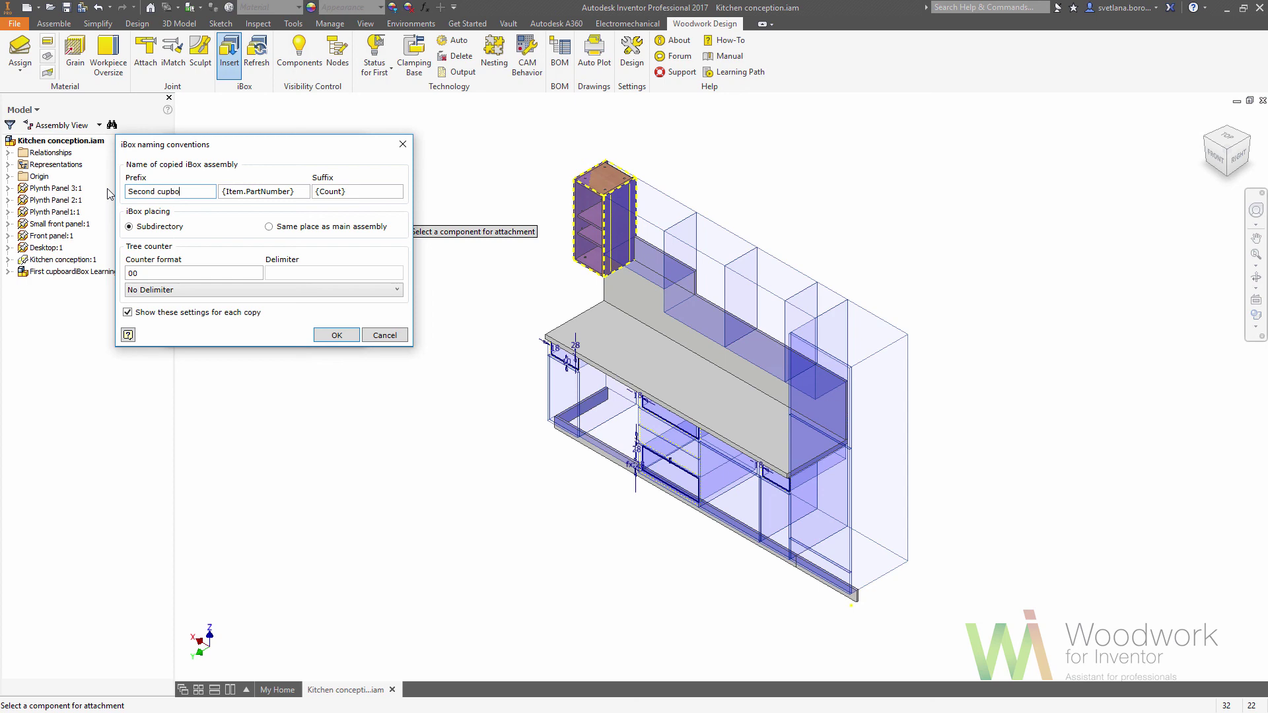
click(330, 336)
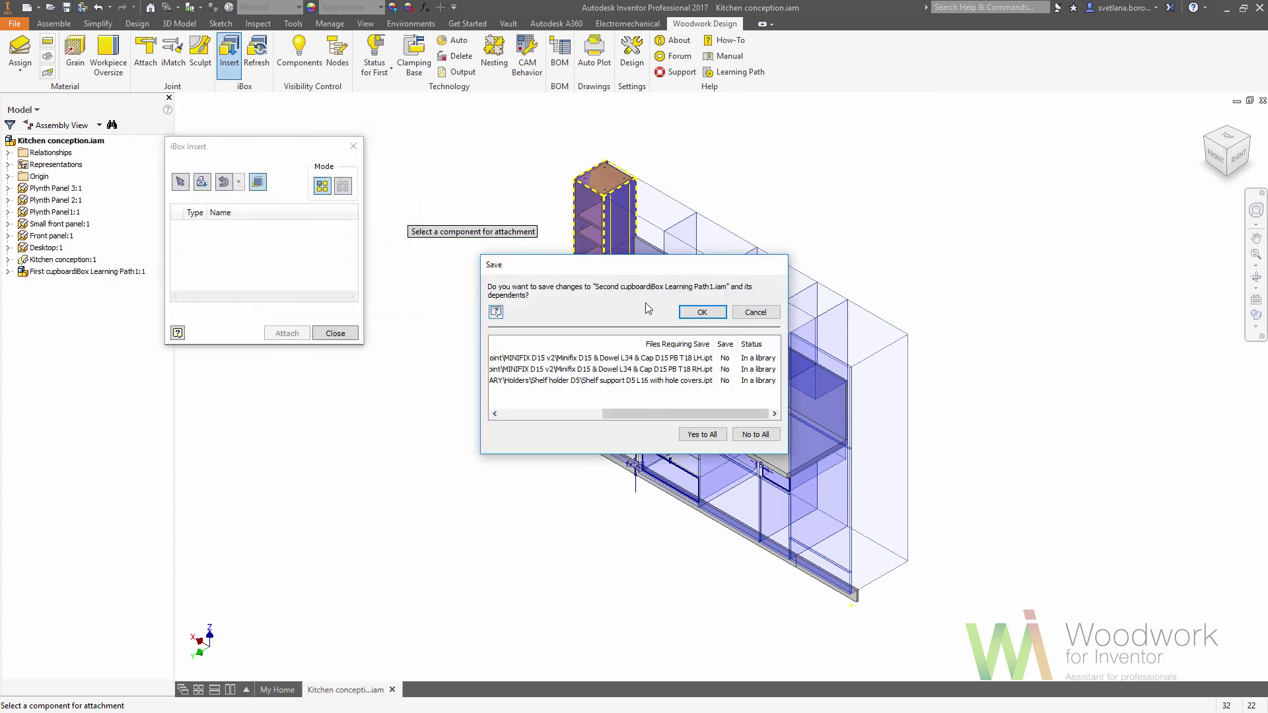
click(695, 311)
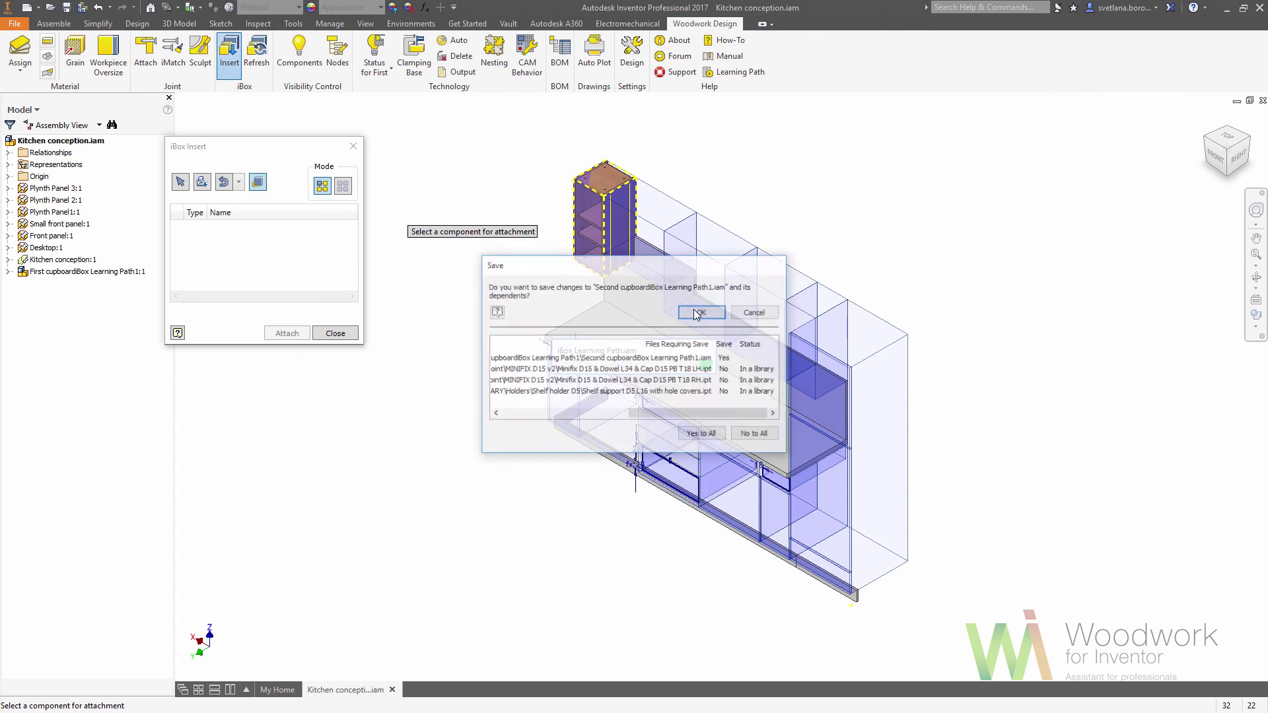
click(694, 309)
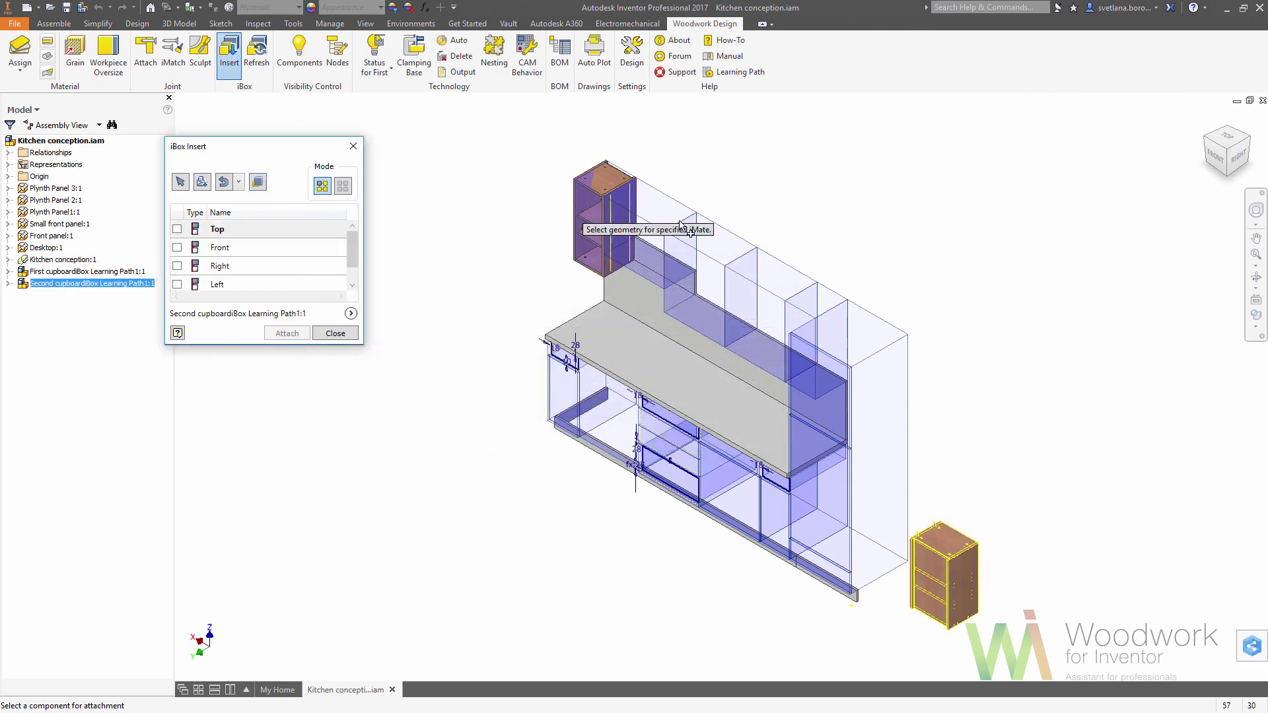
Fit the Second cupboard to the next wall volume by matching its top and front faces, then view from the Front
click(727, 253)
click(726, 253)
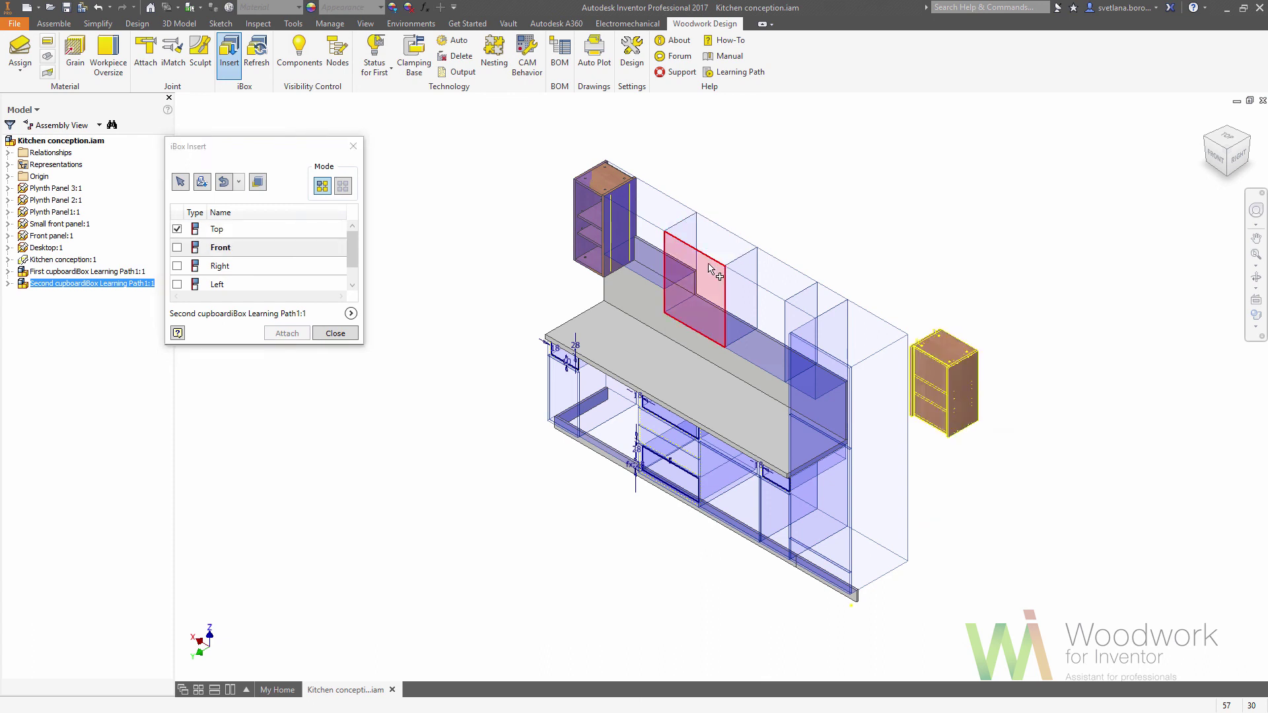
click(755, 293)
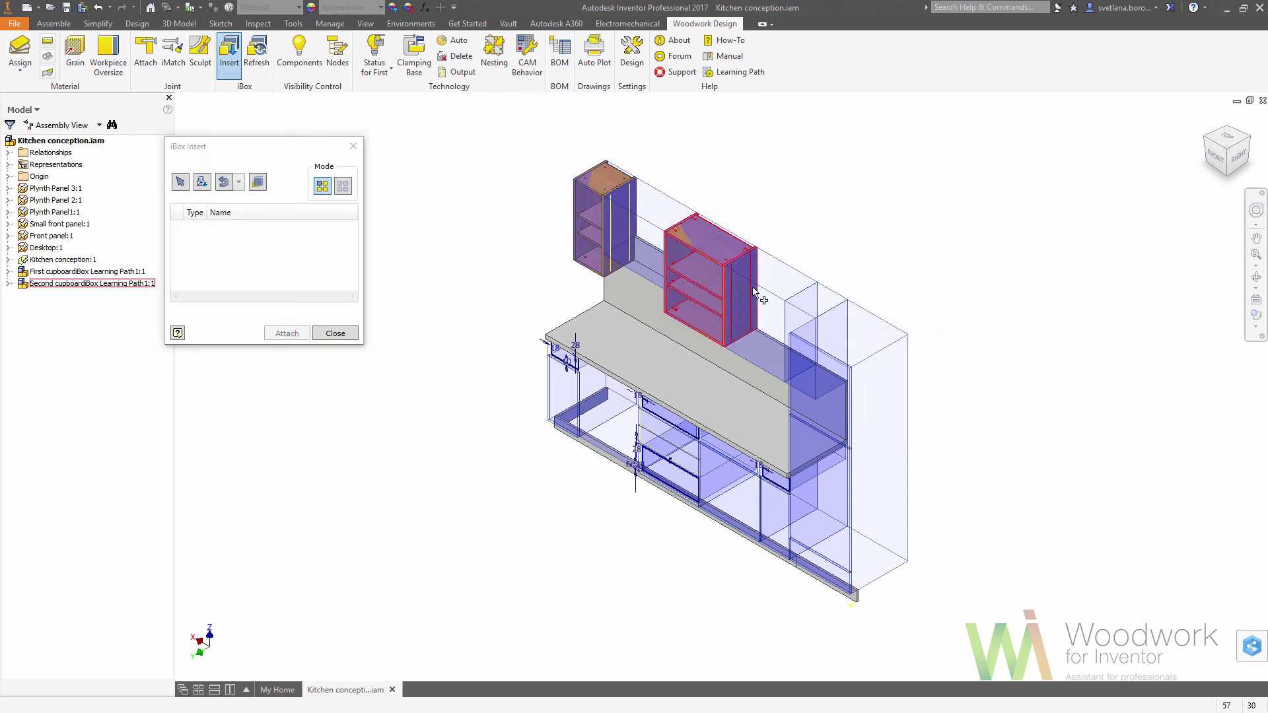
click(335, 333)
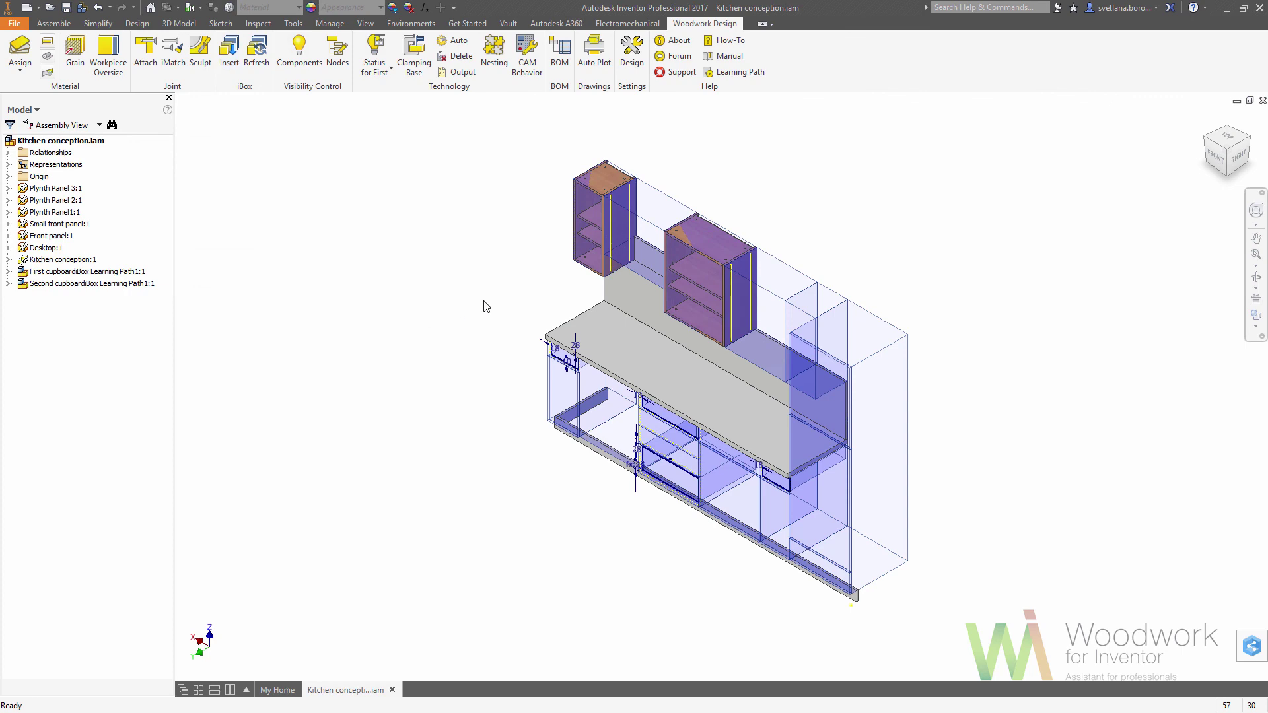
click(1217, 159)
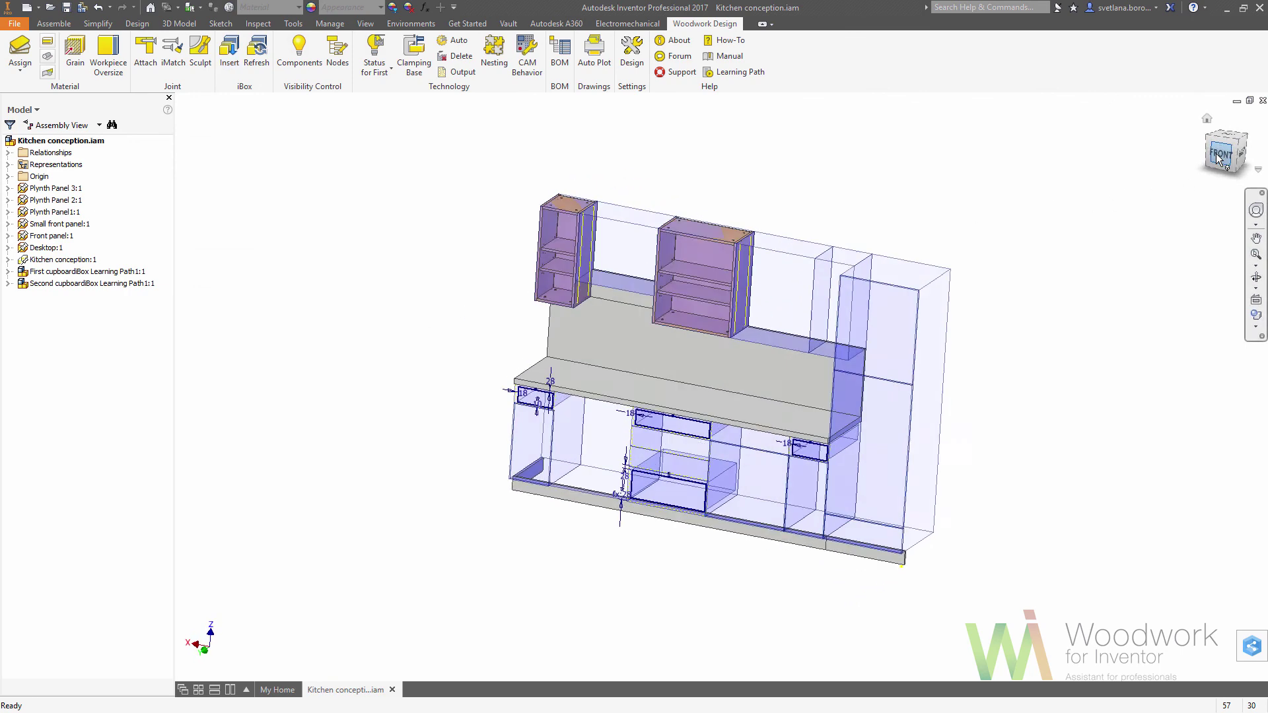